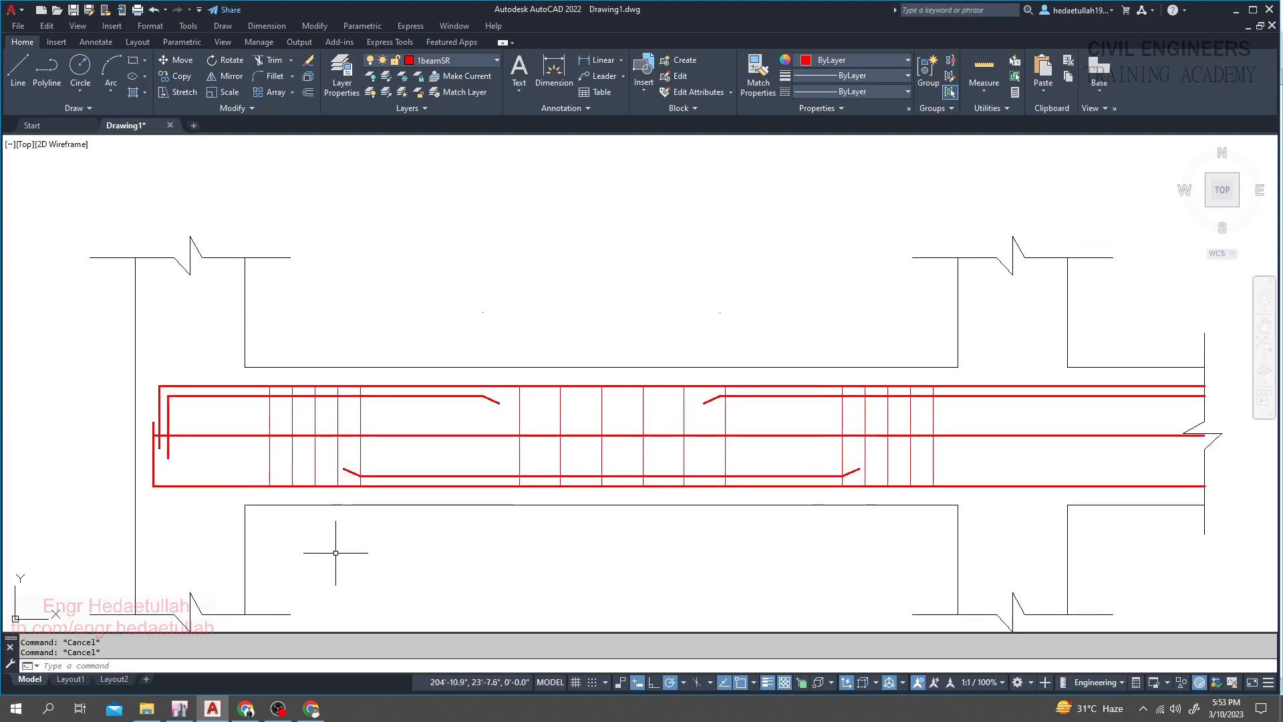
- Make layer 0 current and draw a vertical section line through the full beam depth near the left column
left_click(486, 61)
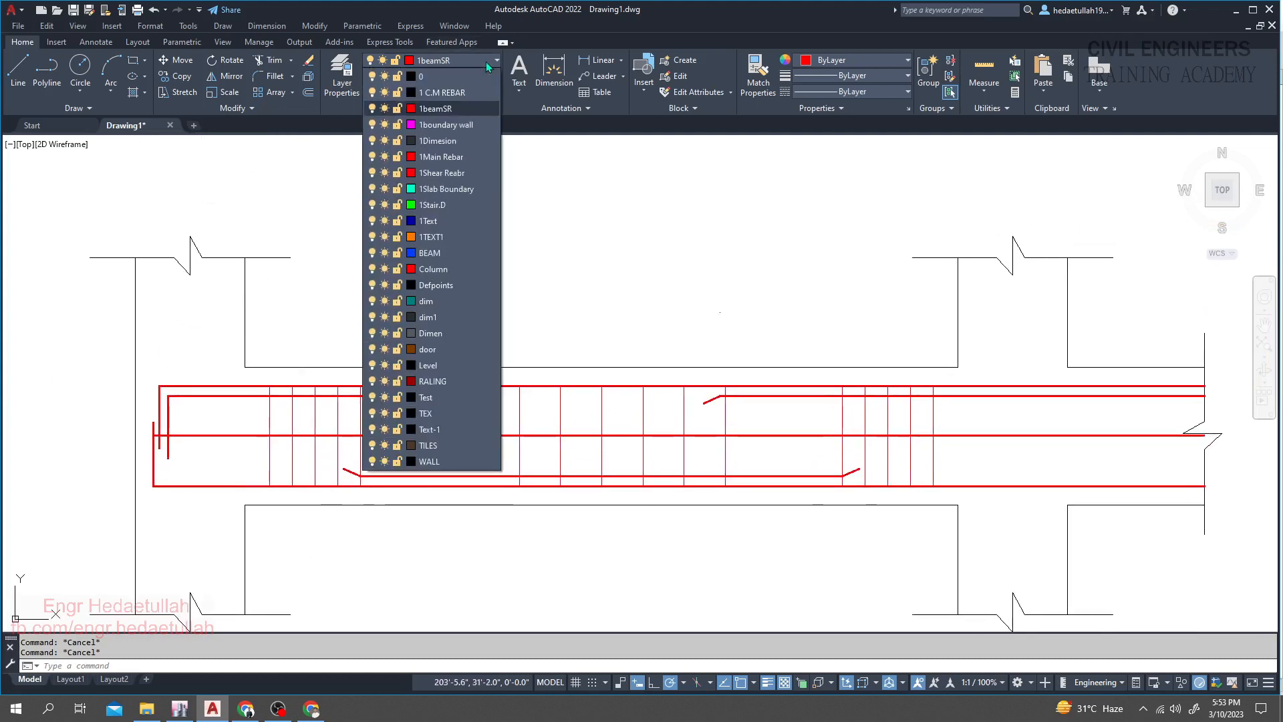
left_click(443, 79)
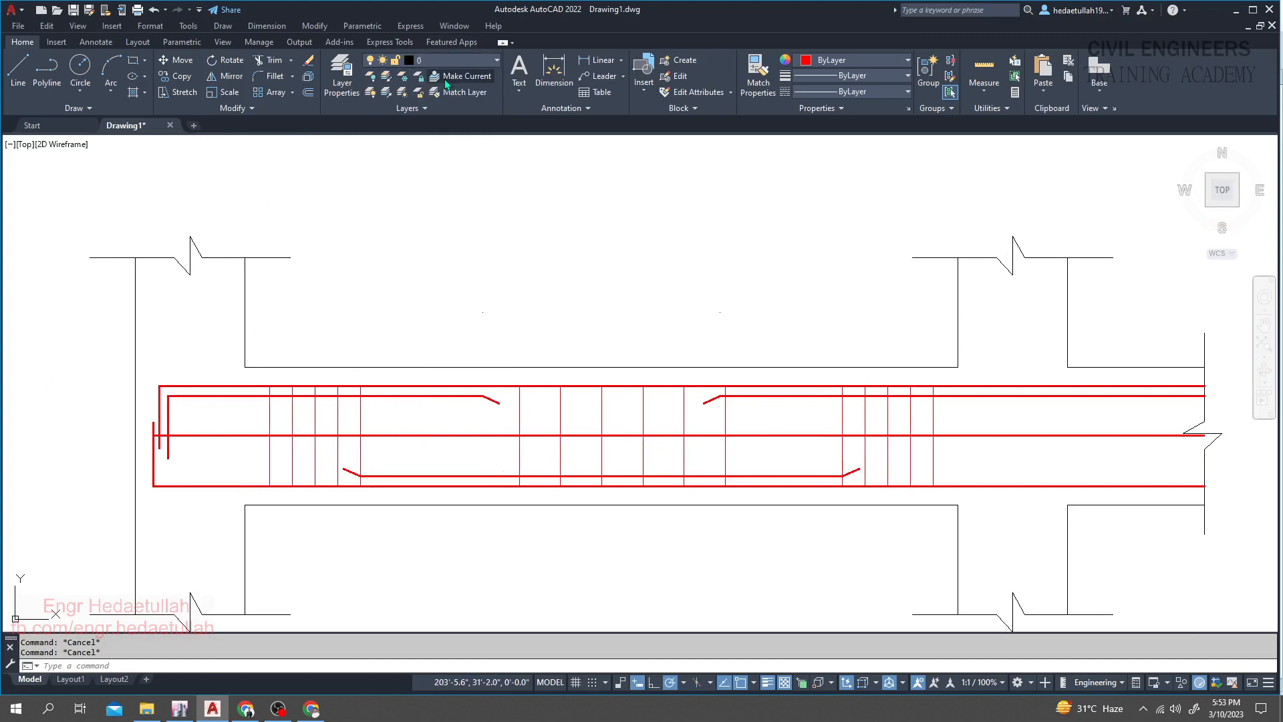
left_click(18, 74)
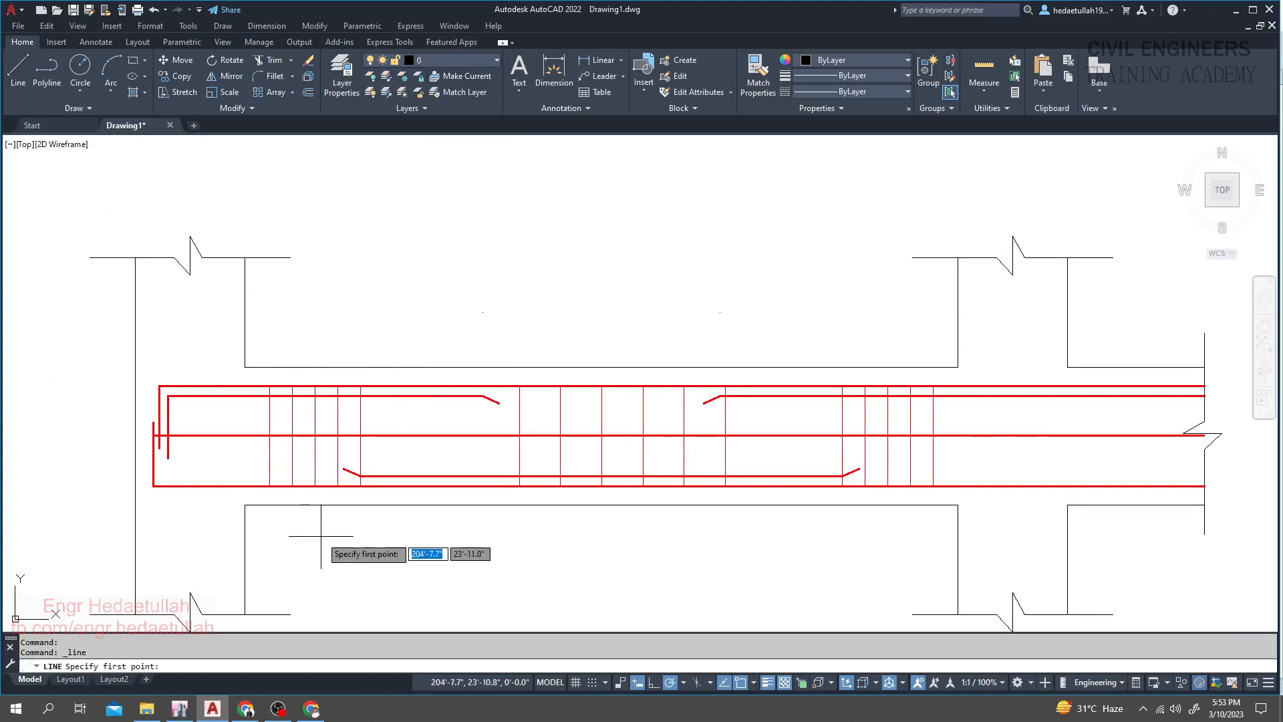
scroll(327, 528, "up", 2)
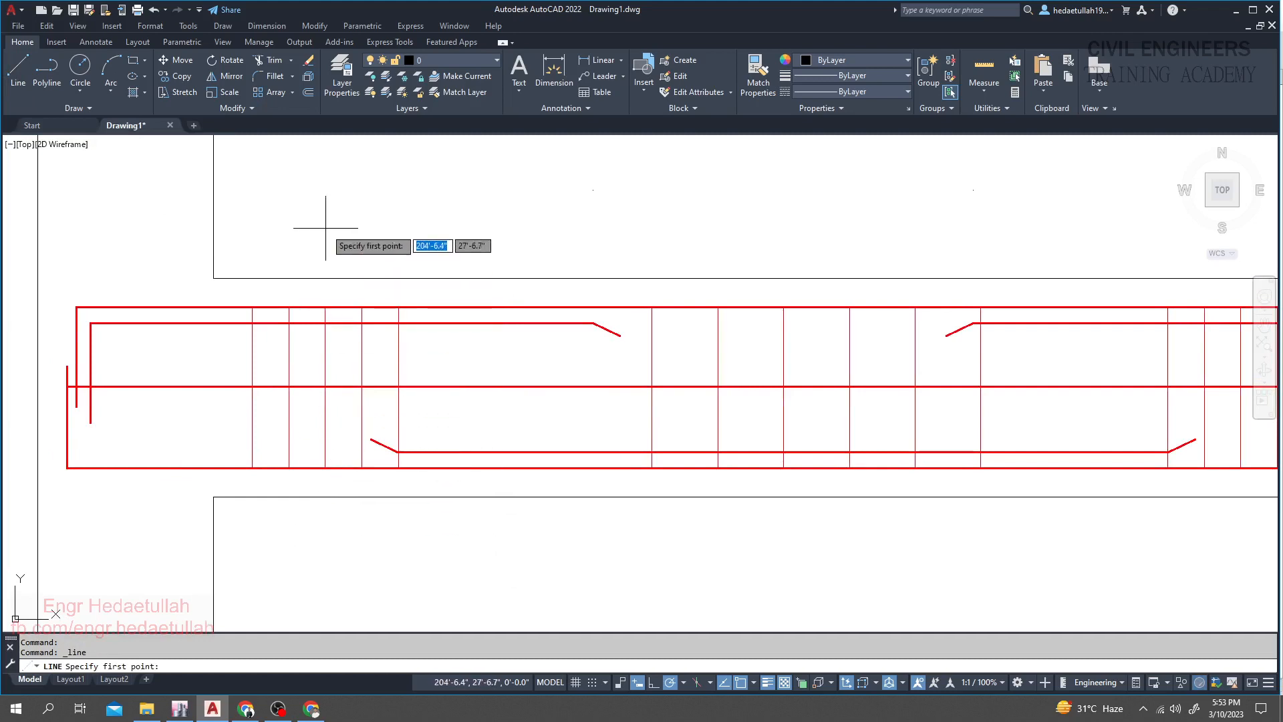
left_click(306, 529)
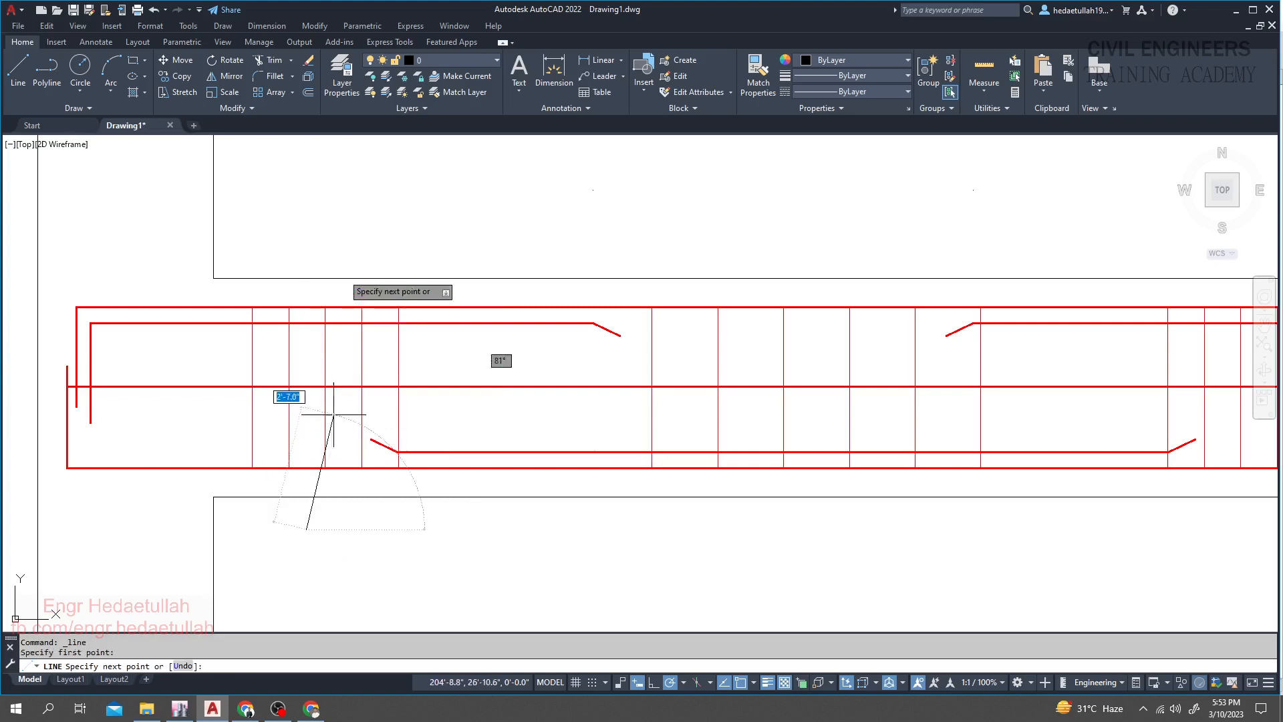
left_click(306, 246)
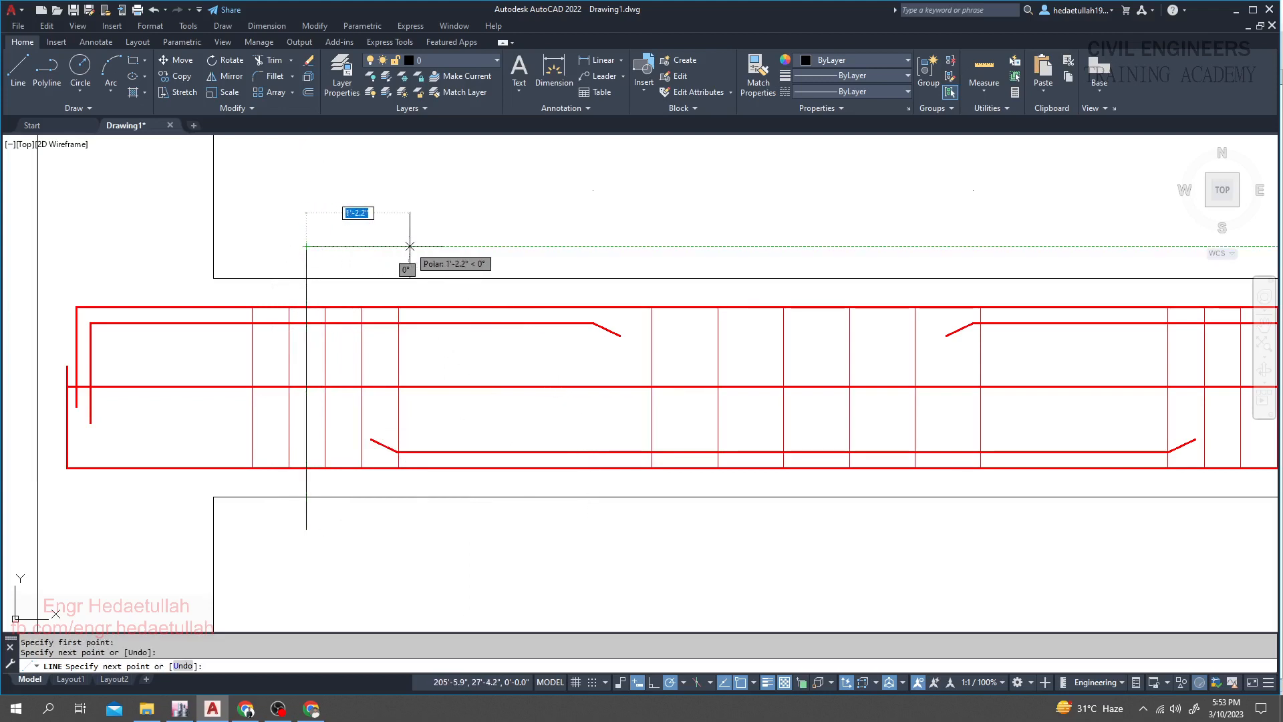
key("Escape")
scroll(350, 252, "down", 4)
mouse_move(329, 450)
middle_mouse_down()
mouse_move(278, 453)
mouse_move(287, 443)
middle_mouse_up()
scroll(316, 446, "down", 2)
scroll(281, 361, "up", 2)
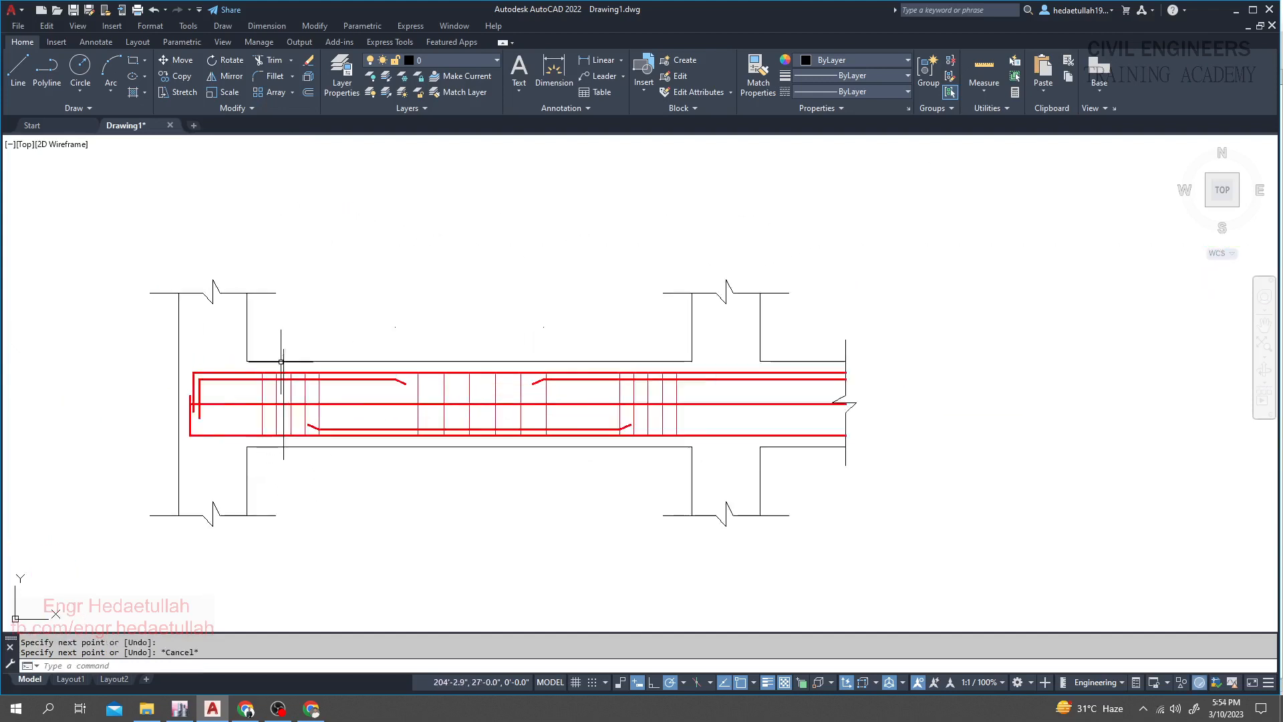
- Draw a 4-inch horizontal tick to the right from the upper end of the section line
scroll(284, 354, "up", 2)
left_click(18, 70)
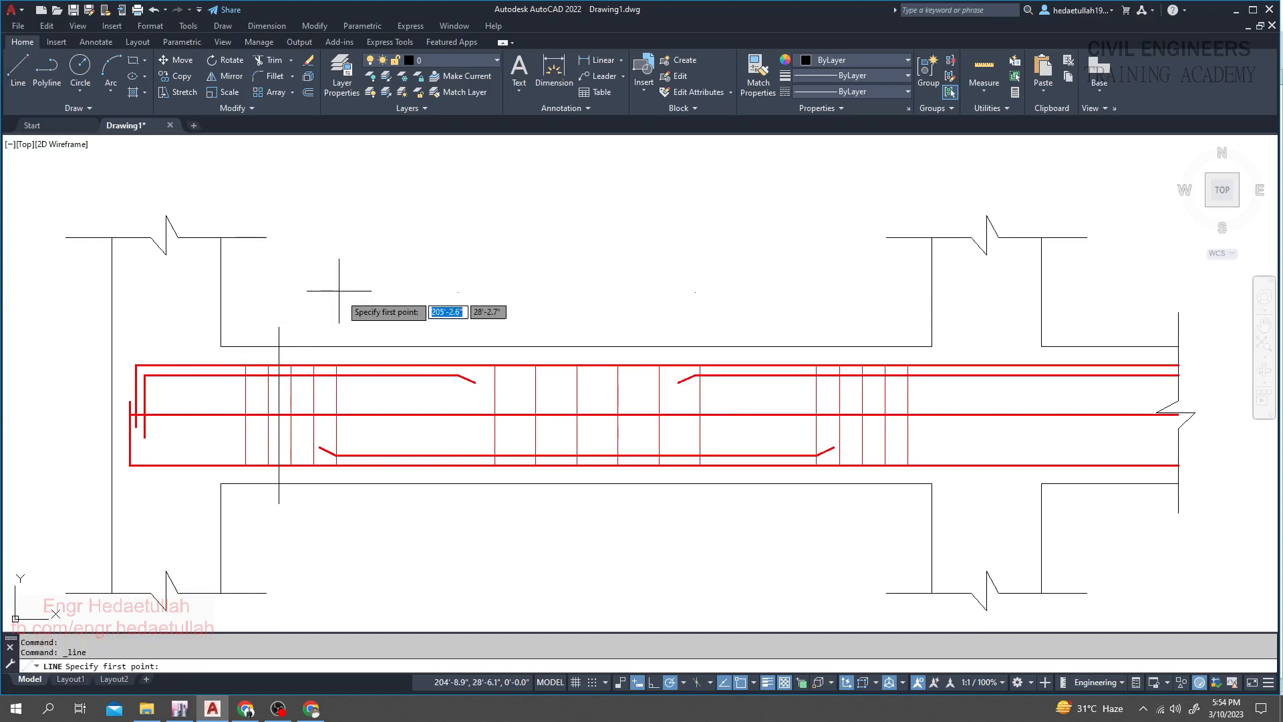
scroll(308, 333, "up", 2)
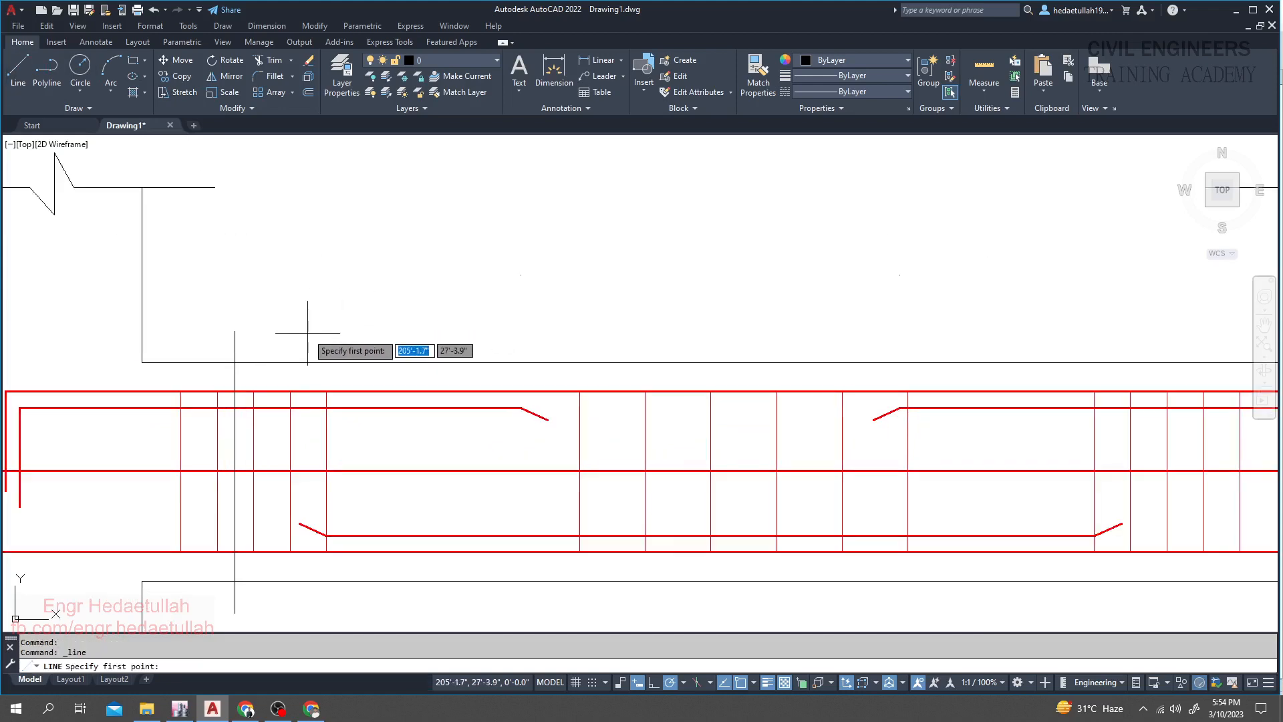
left_click(234, 332)
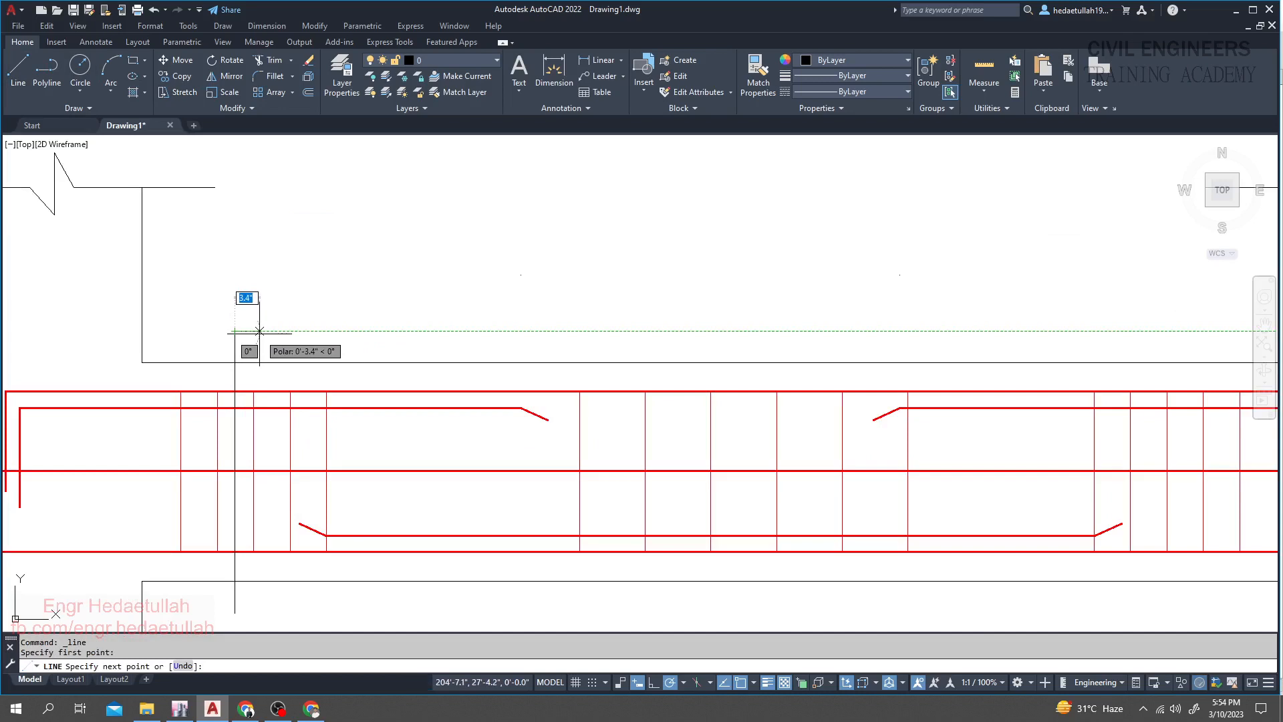
type("4")
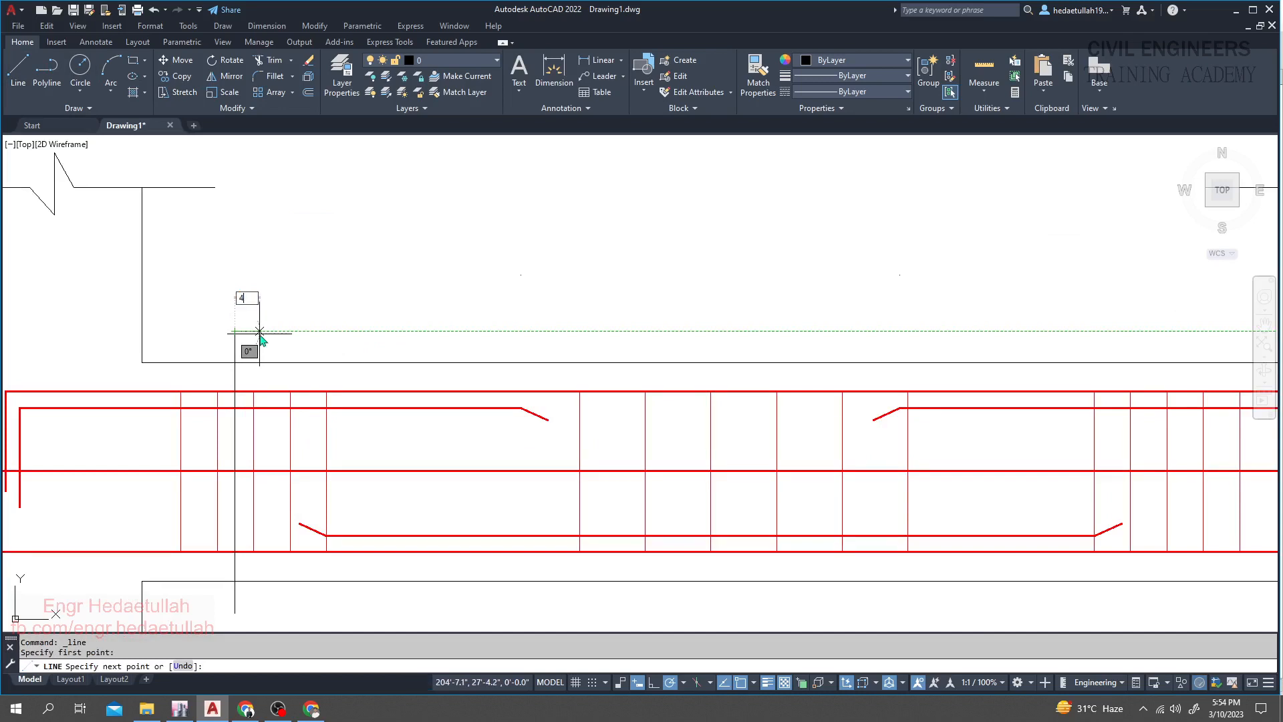
key("Return")
key("Escape")
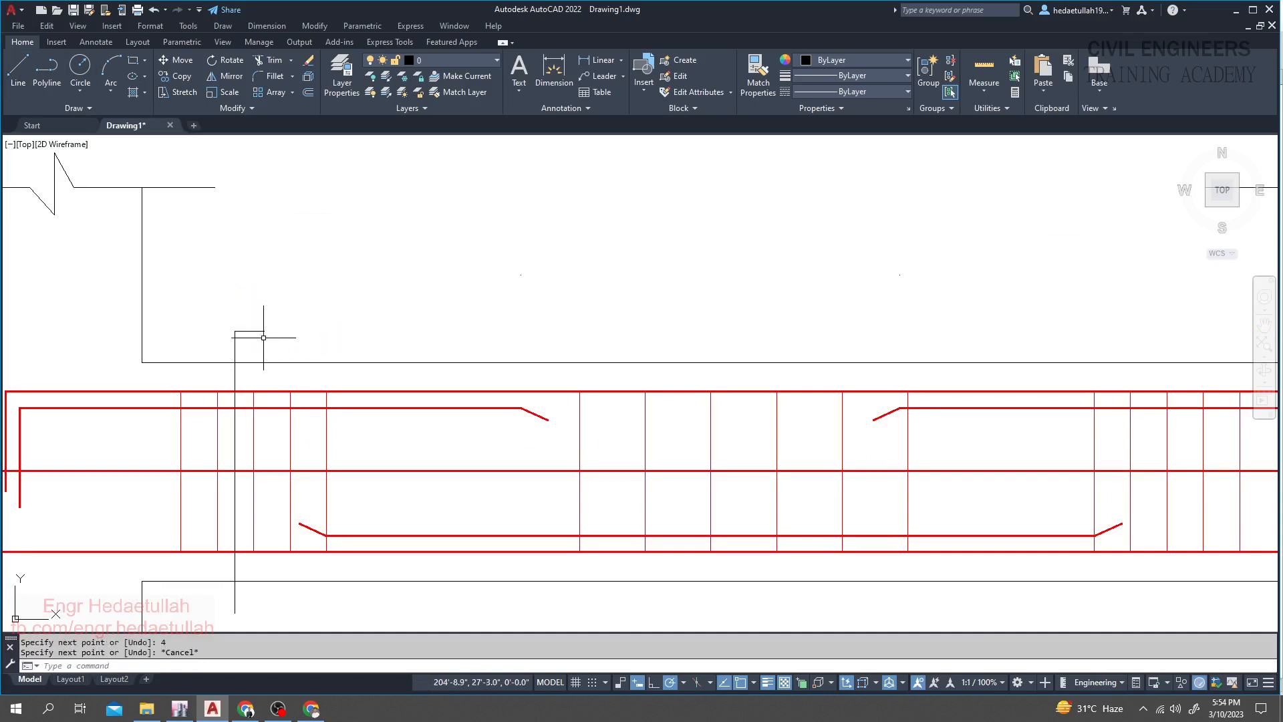
- Draw a 4-inch horizontal tick to the right from the lower end of the section line
middle_click_drag(267, 335, 285, 212)
key("Return")
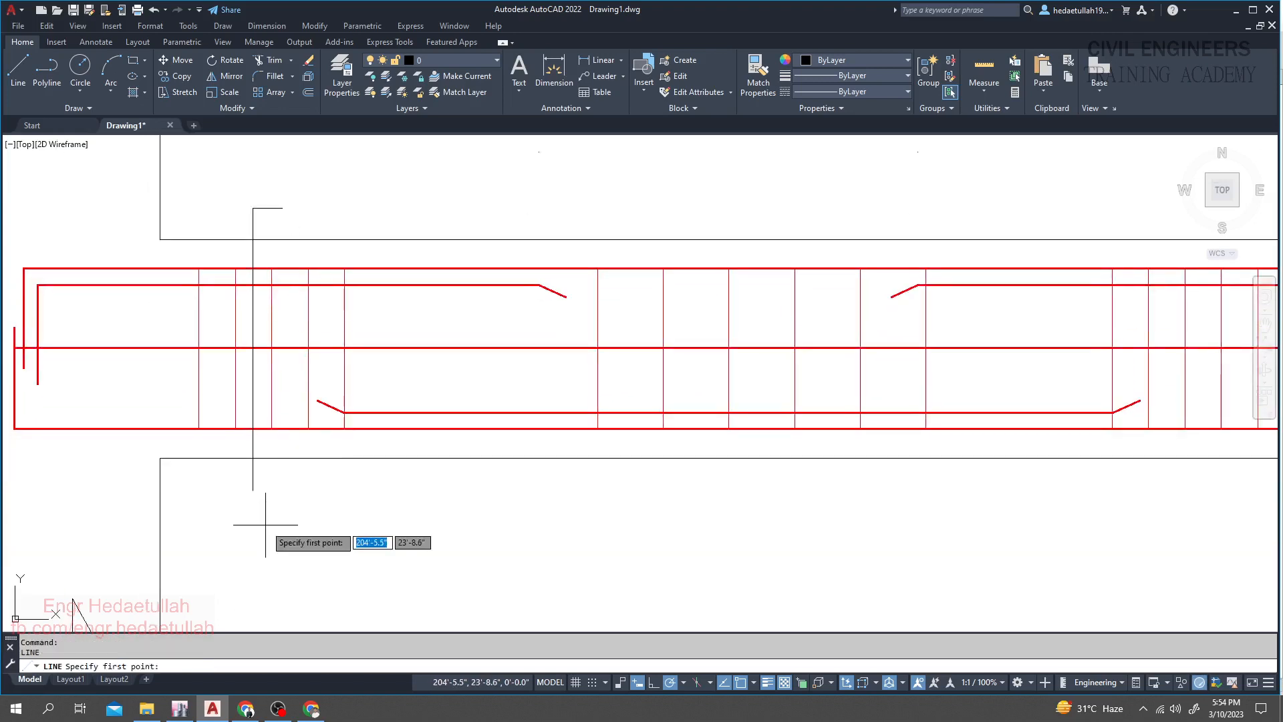
left_click(253, 489)
type("4")
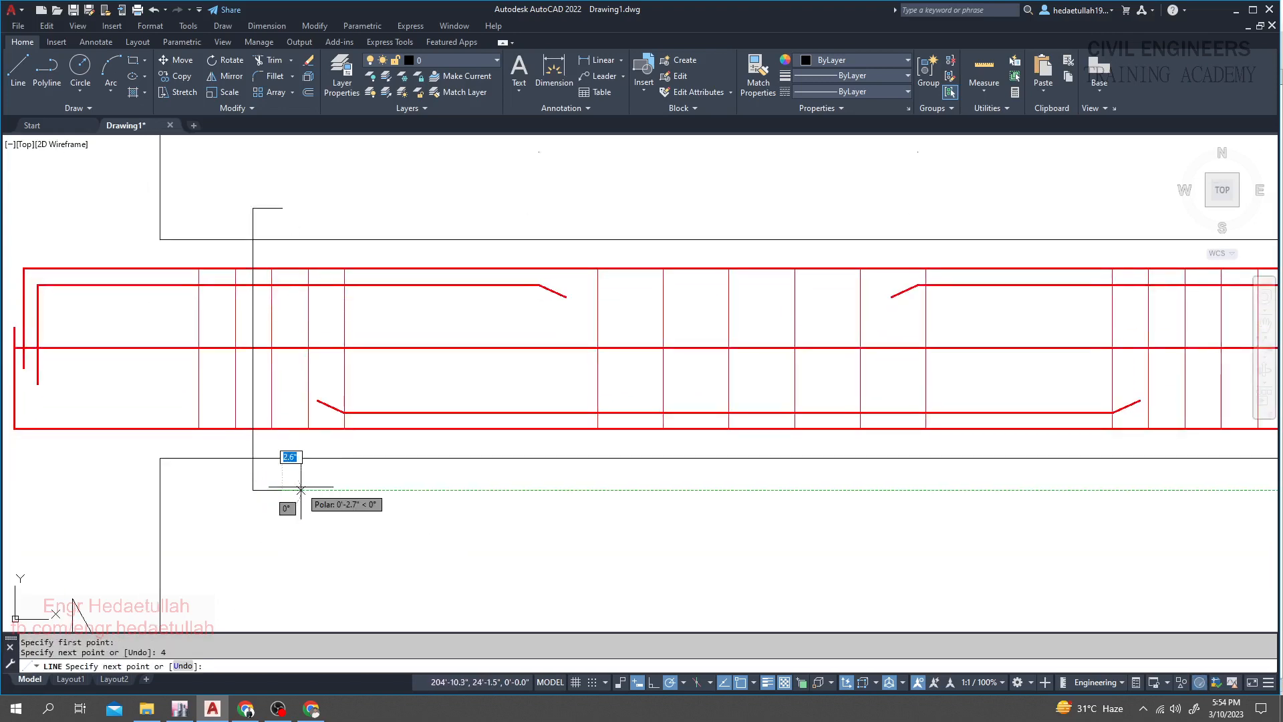
key("Return")
key("Escape")
scroll(306, 510, "down", 2)
middle_click_drag(312, 510, 306, 513)
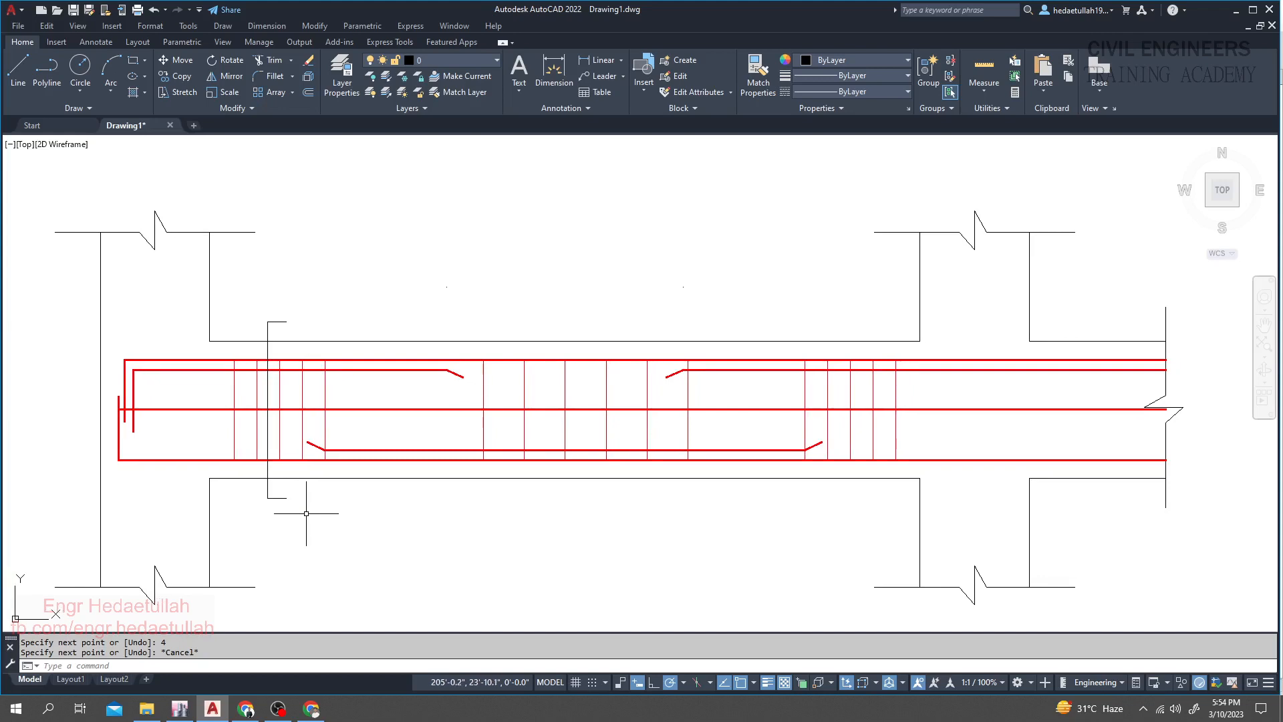
- Copy the three-line section mark along the top bar to the stirrup zone near the right column and to midspan
scroll(260, 376, "up", 2)
mouse_move(304, 294)
left_mouse_down()
mouse_move(271, 284)
mouse_move(261, 296)
left_mouse_up()
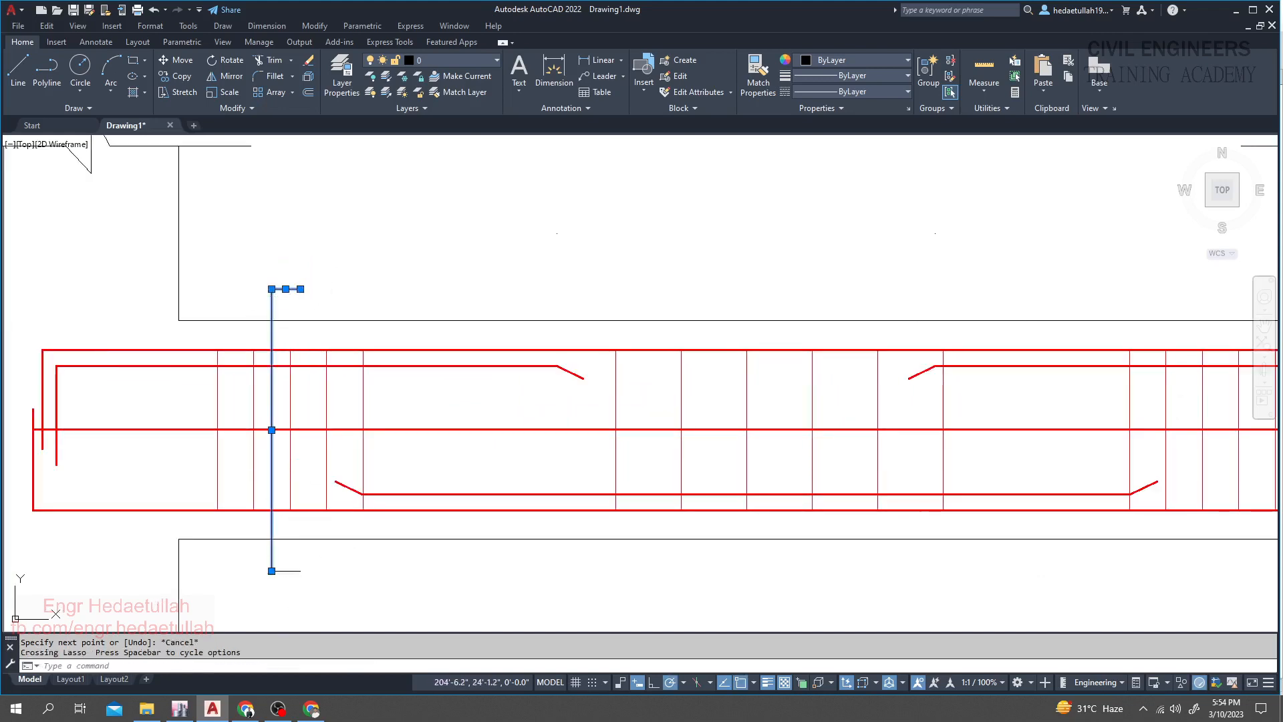
left_click(285, 571)
type("CO")
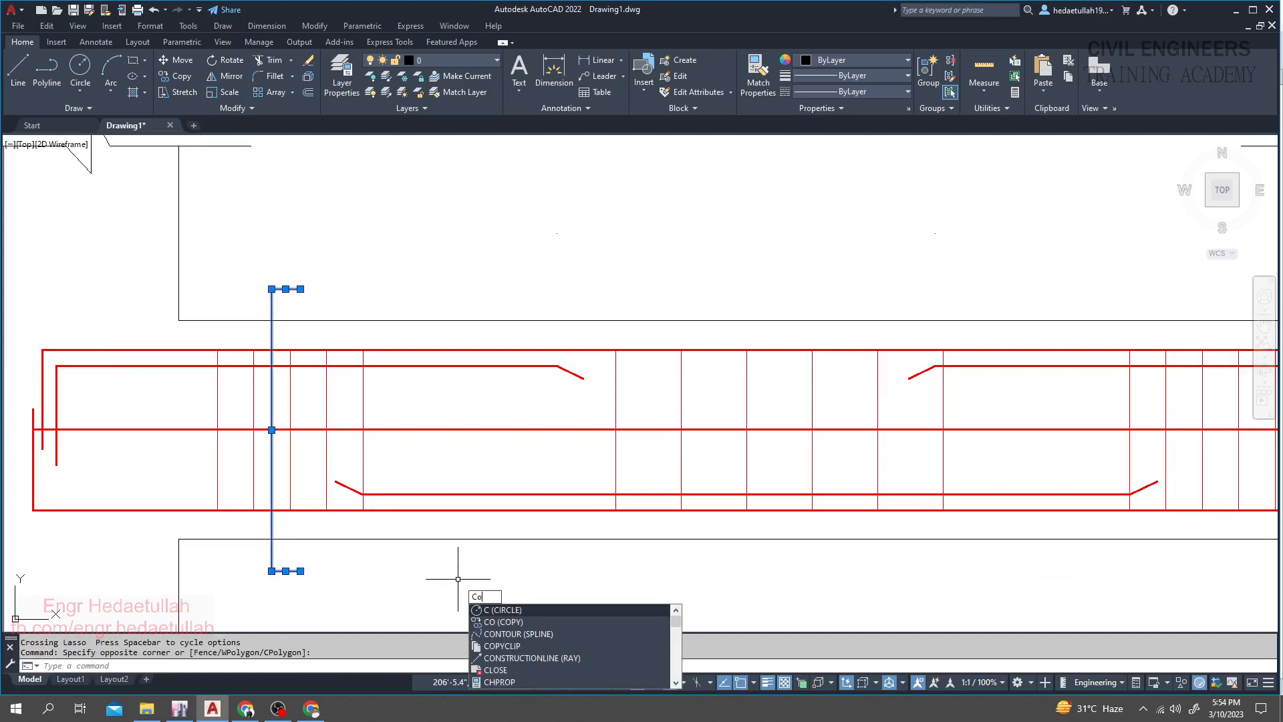
key("Return")
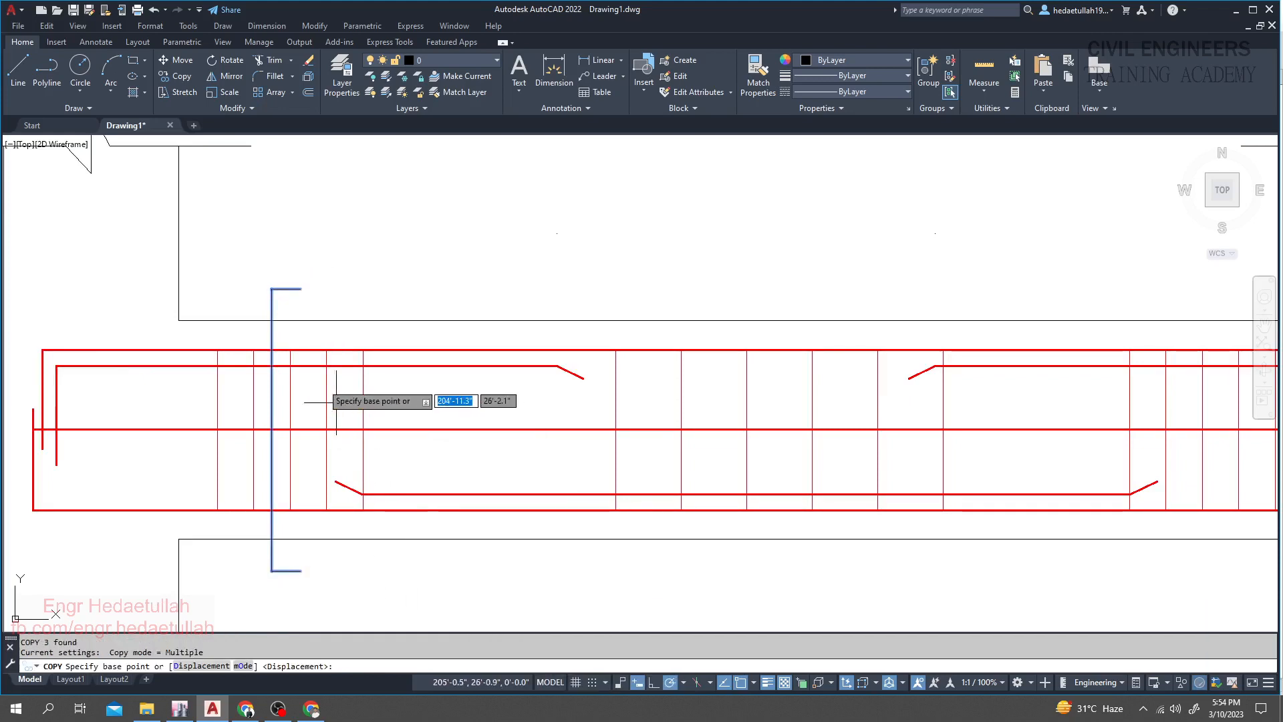
left_click(272, 350)
scroll(408, 334, "down", 4)
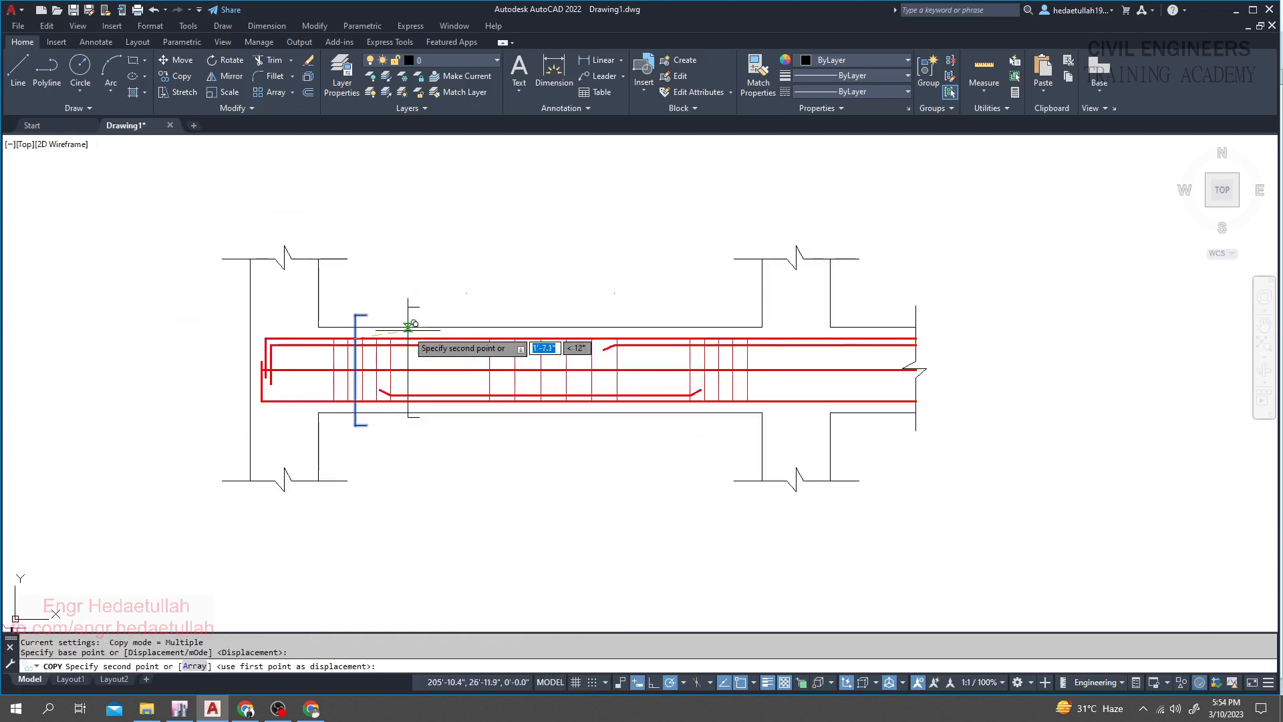
scroll(725, 345, "up", 2)
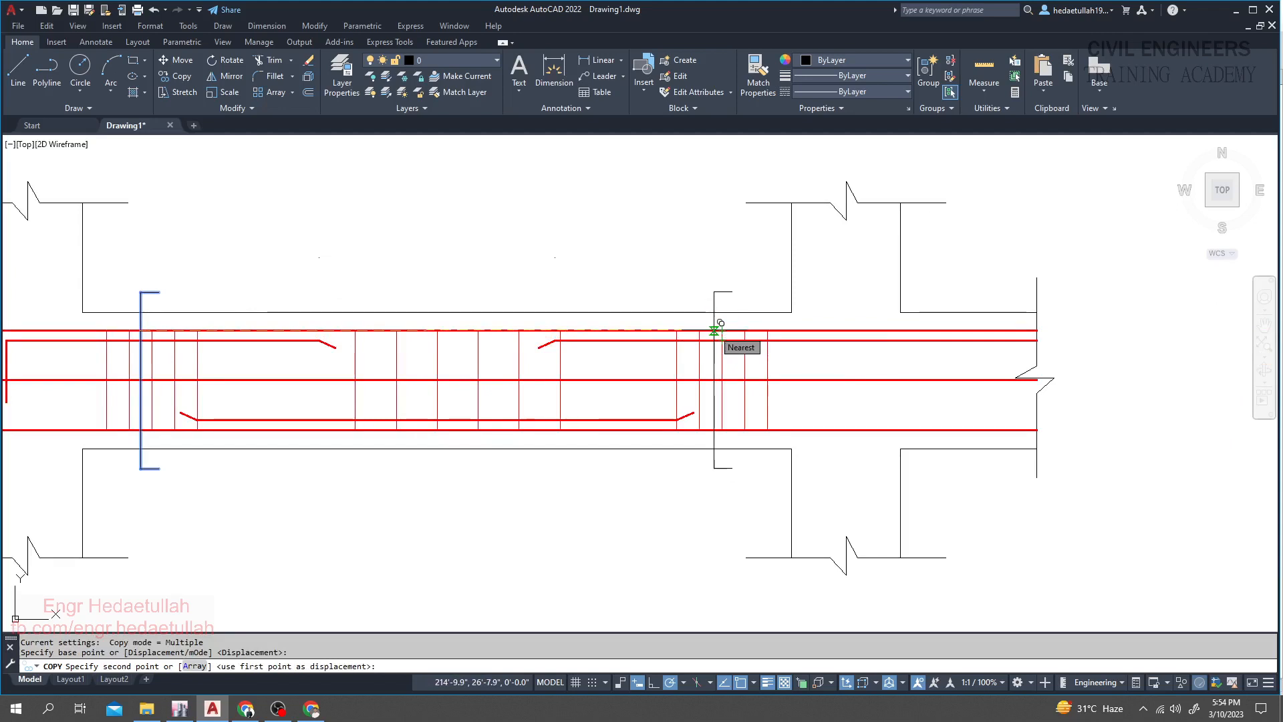
left_click(714, 331)
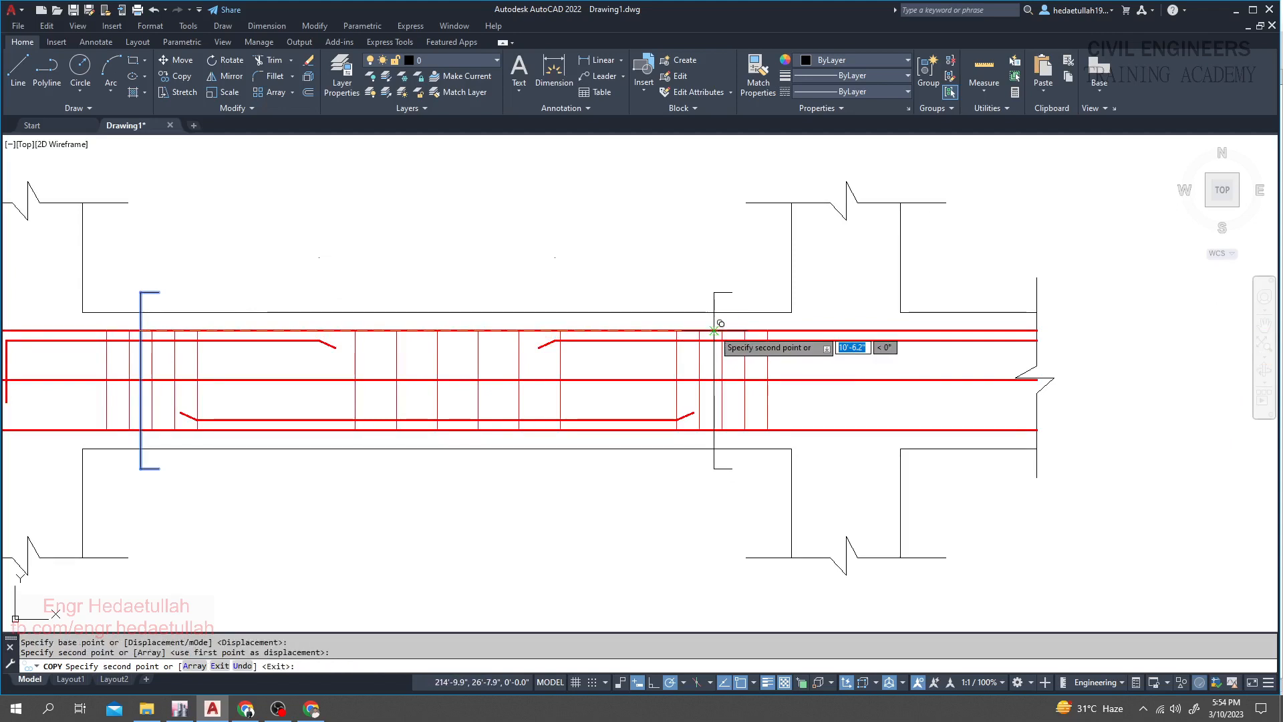
left_click(461, 330)
key("Escape")
scroll(478, 501, "down", 2)
middle_click_drag(438, 503, 478, 506)
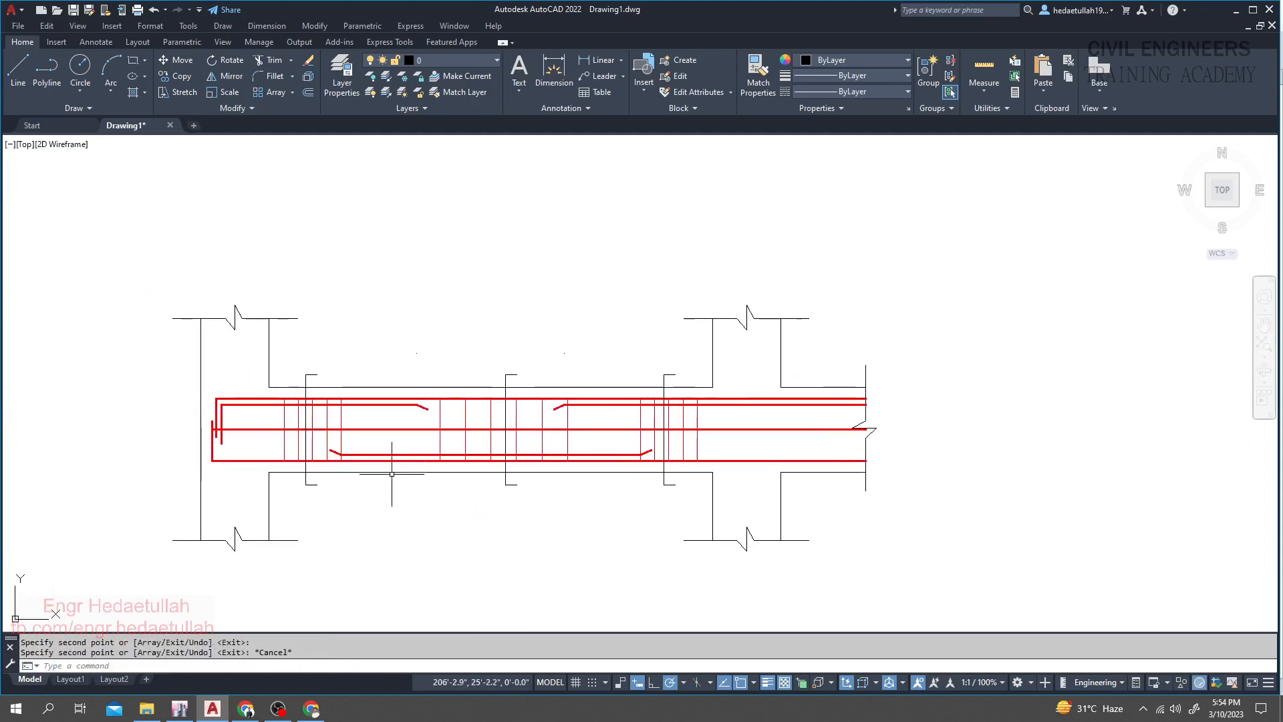
- Add multiline text "a" above the beam near the left section mark
scroll(361, 374, "down", 3)
middle_click_drag(380, 334, 471, 334)
scroll(449, 330, "up", 4)
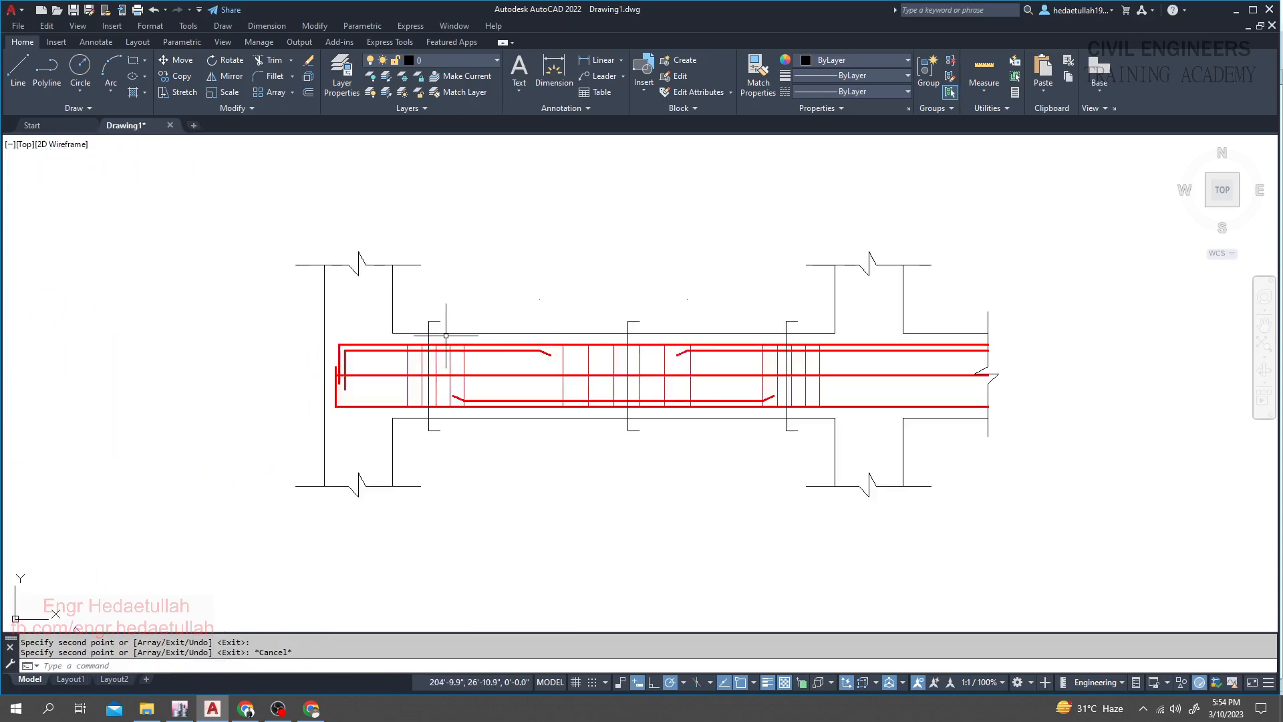
middle_click_drag(458, 271, 419, 256)
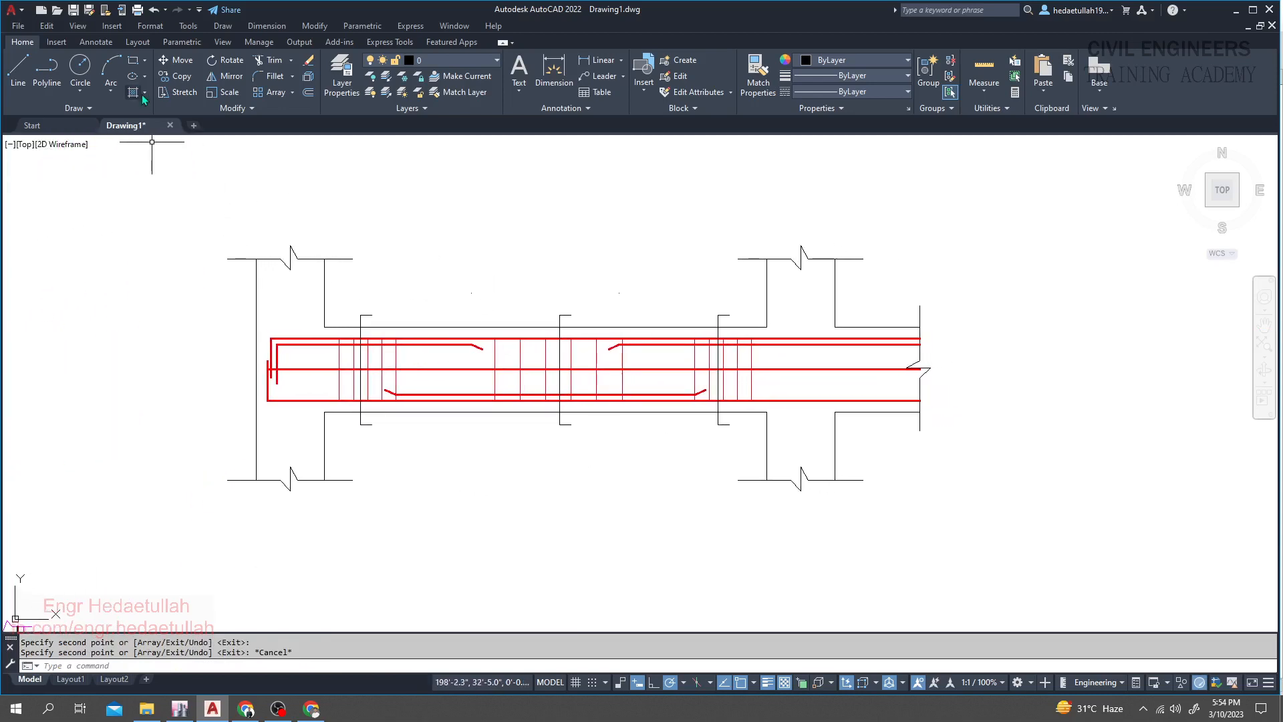
left_click(521, 91)
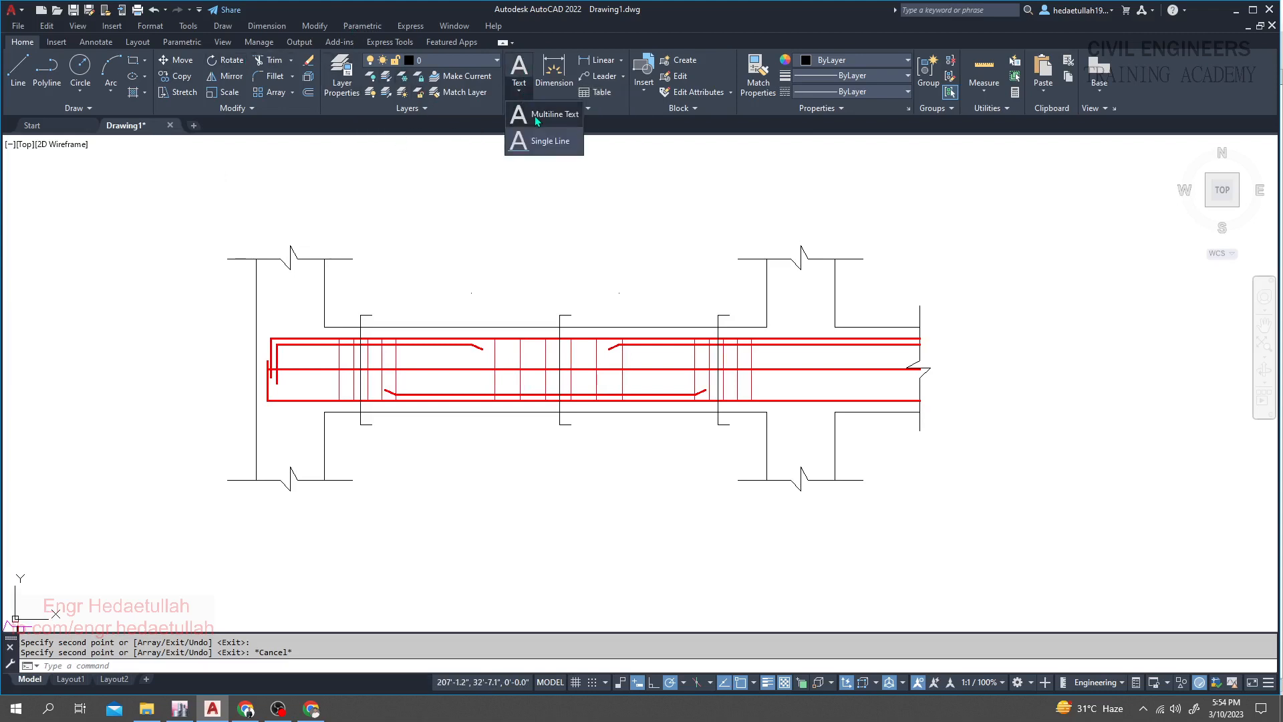
left_click(538, 120)
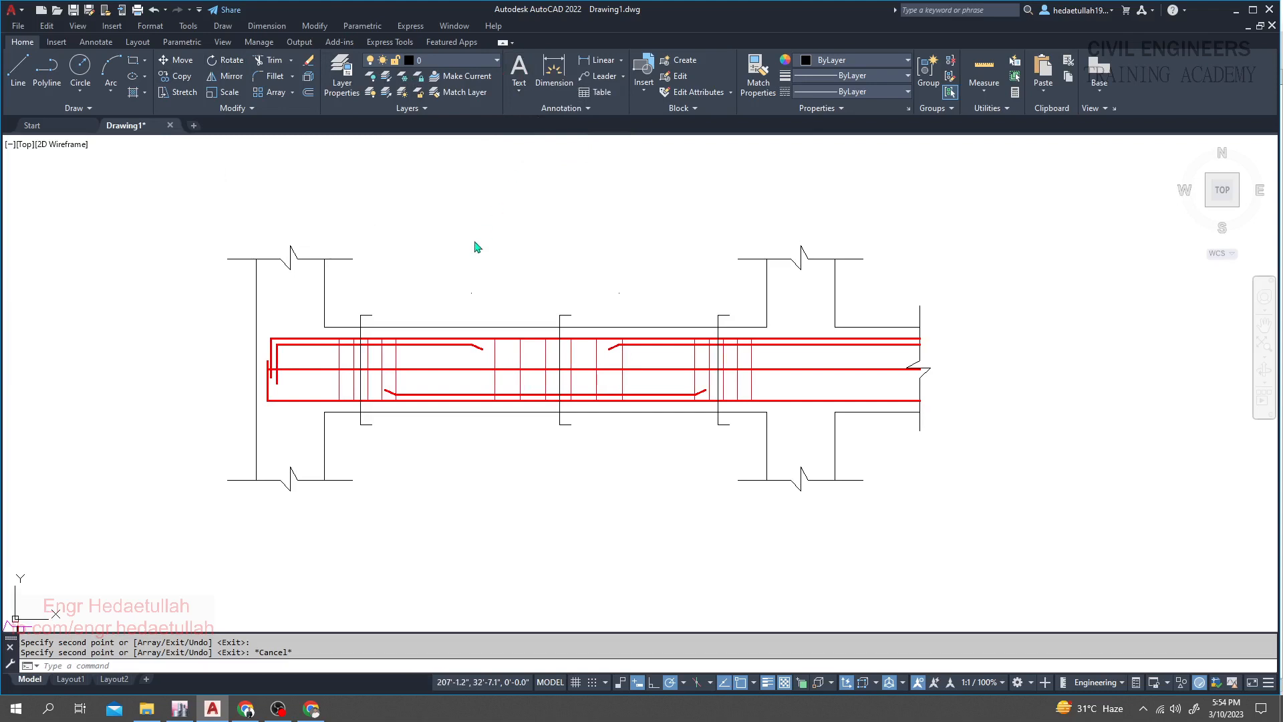
left_click(399, 245)
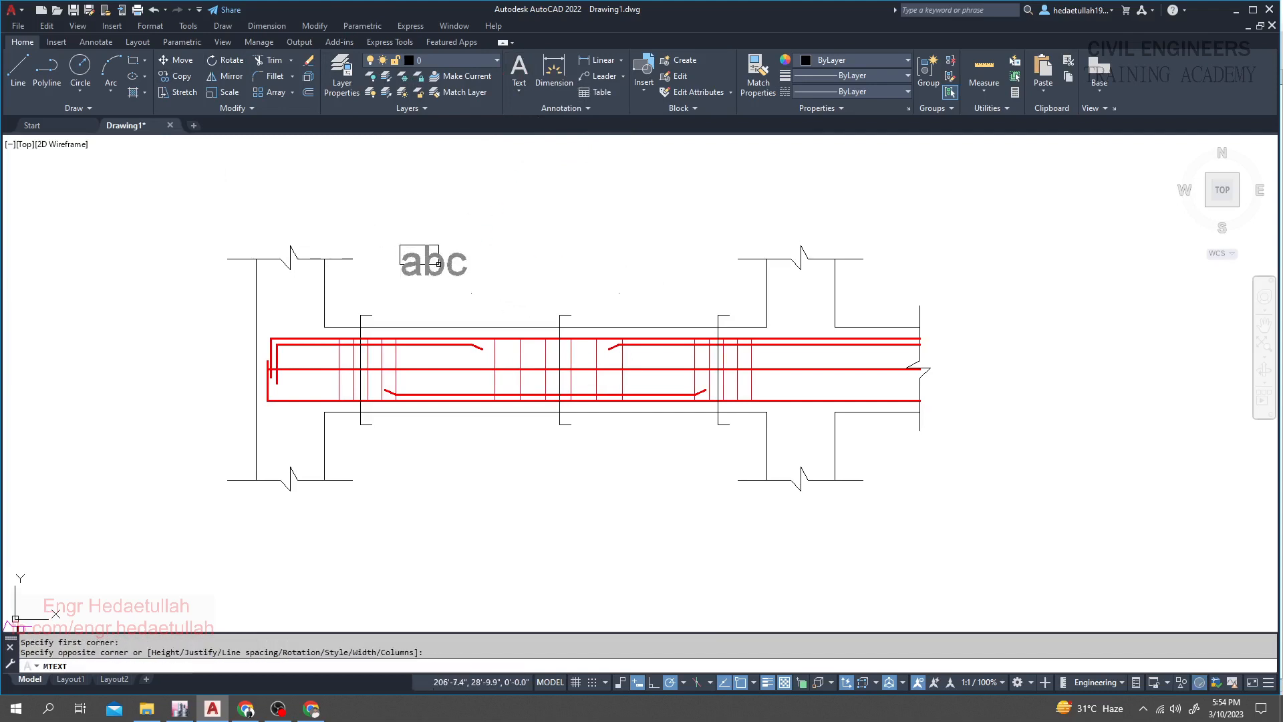
left_click(438, 265)
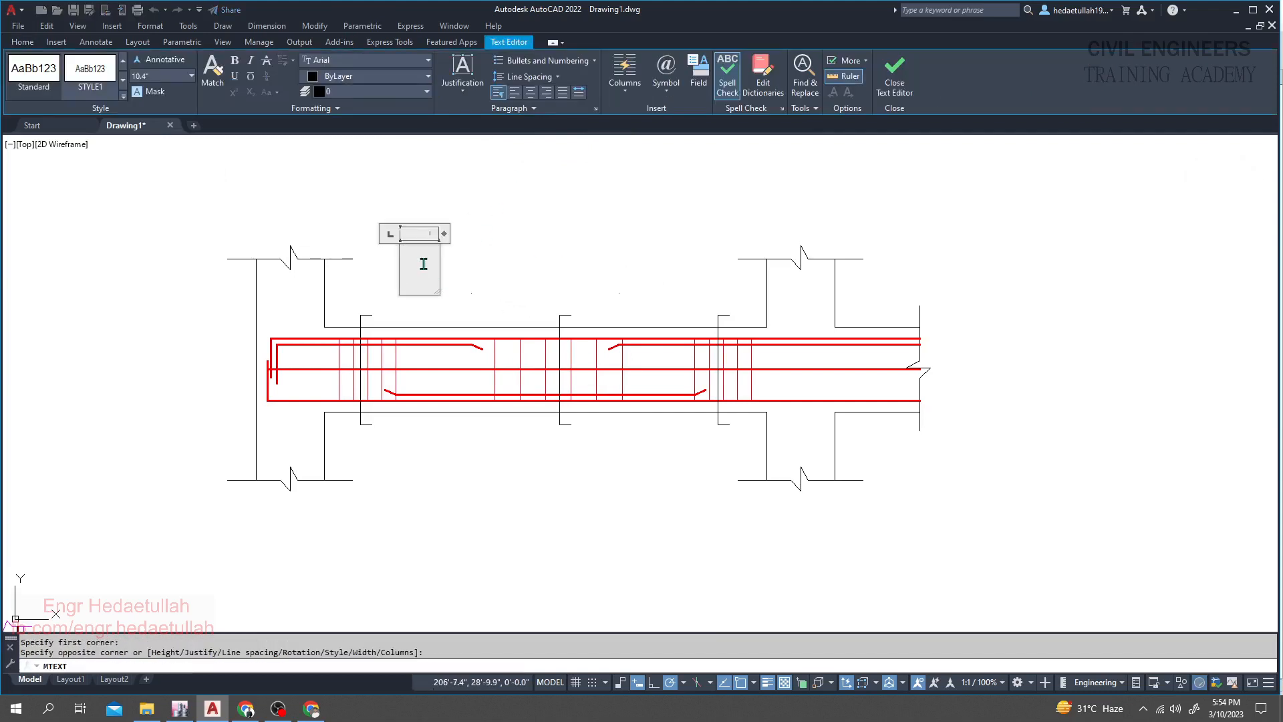
left_click(521, 264)
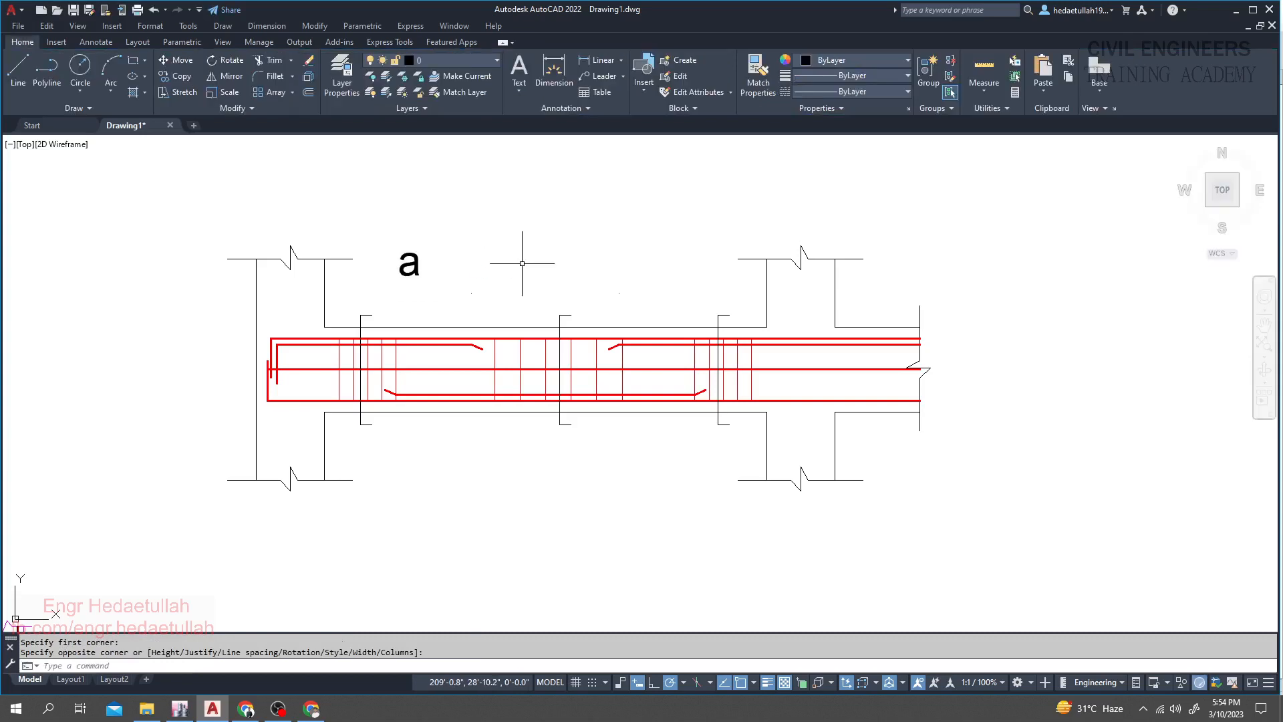
- Try to set the height of the "a" text to 6 inches
middle_click_drag(521, 263, 542, 246)
scroll(434, 294, "down", 5)
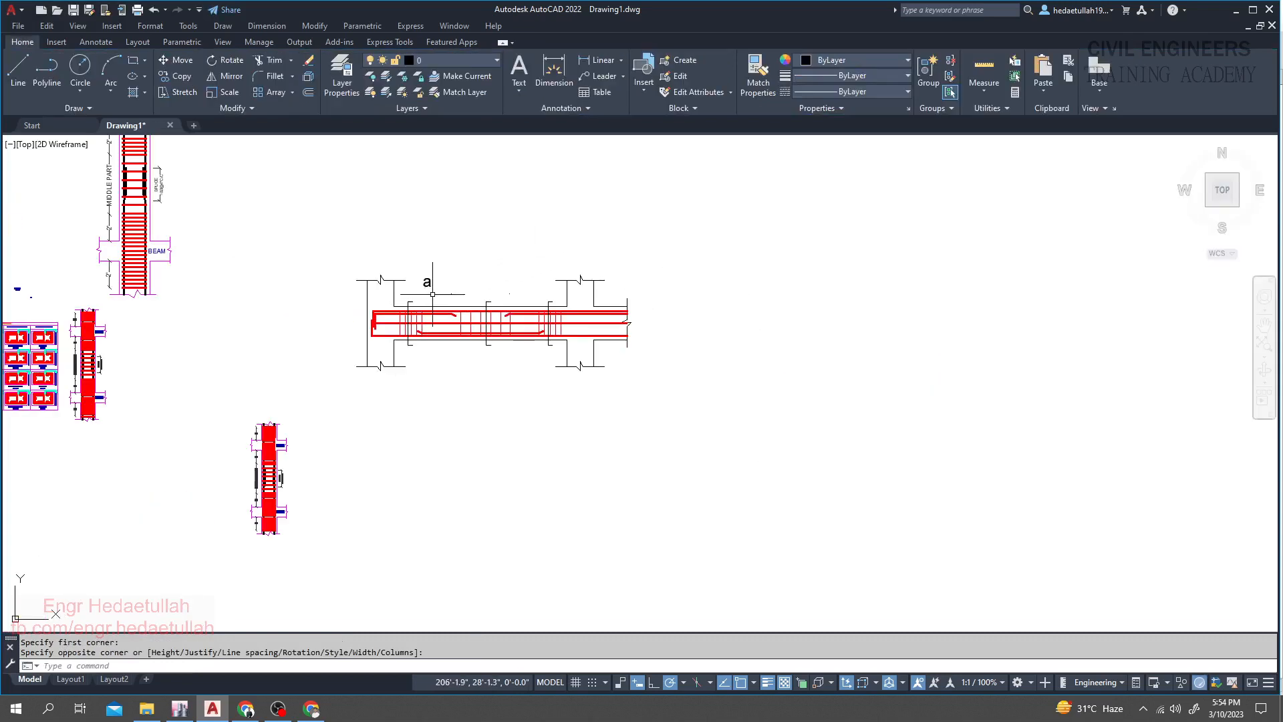
middle_click_drag(438, 294, 388, 298)
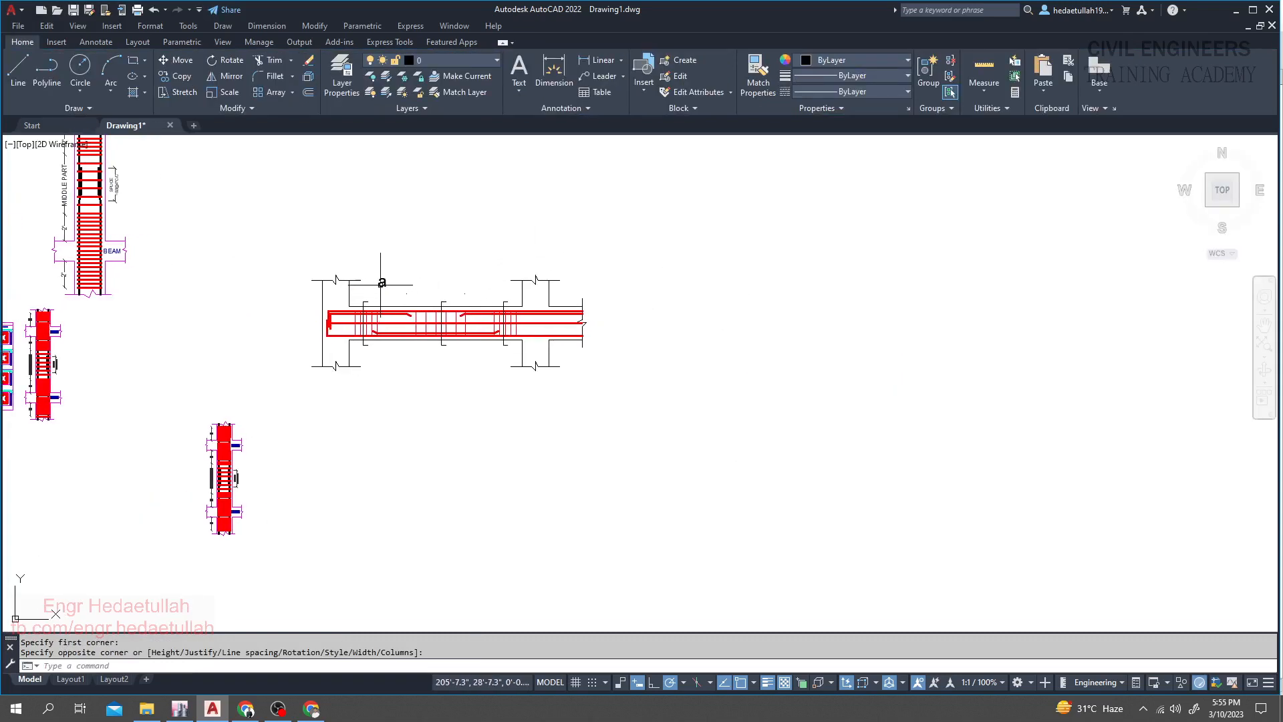
double_click(382, 284)
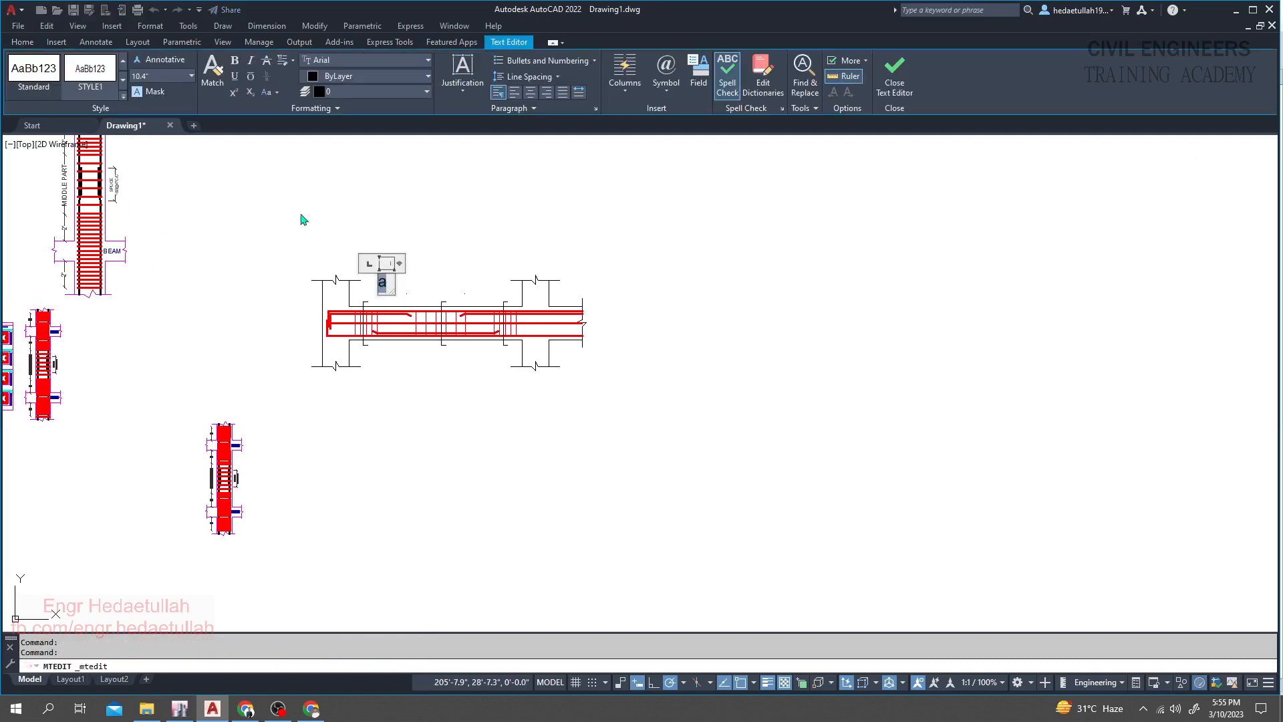
left_click(192, 77)
left_click(167, 75)
left_click_drag(173, 75, 108, 73)
key("Return")
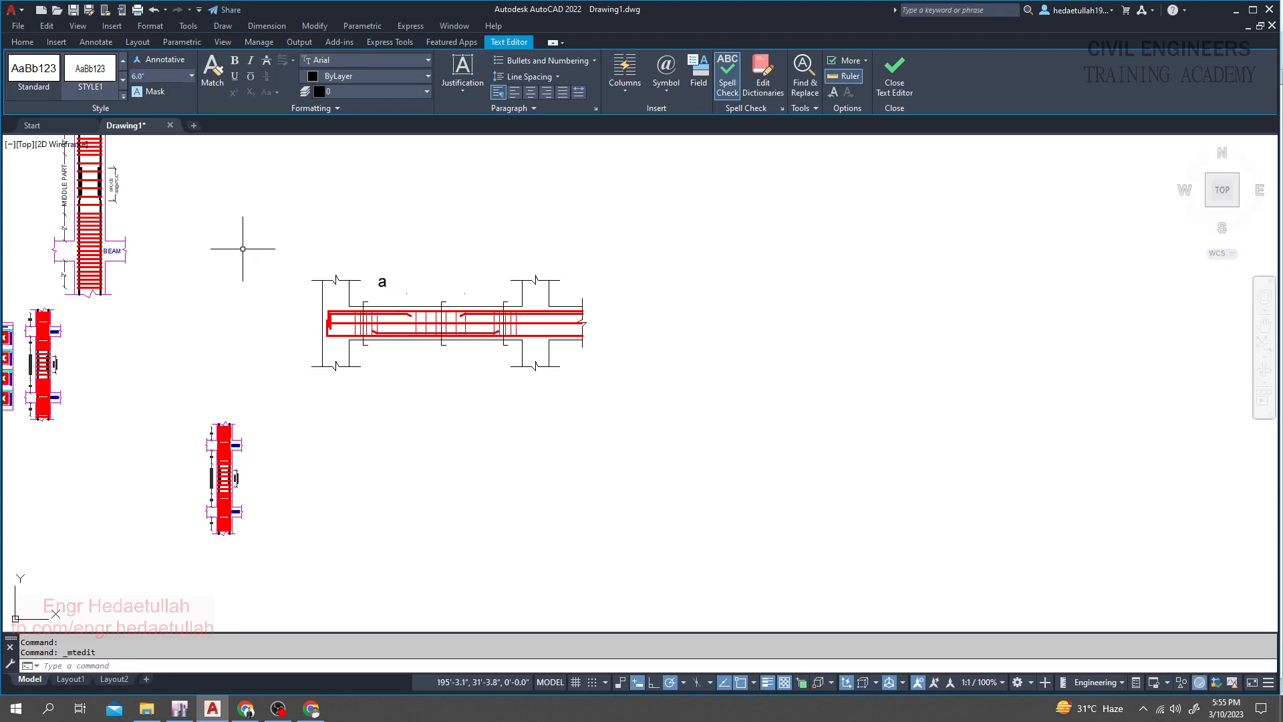
left_click(243, 250)
- Set the height of the "a" text above the beam to 6 inches
scroll(381, 281, "up", 2)
left_click(383, 283)
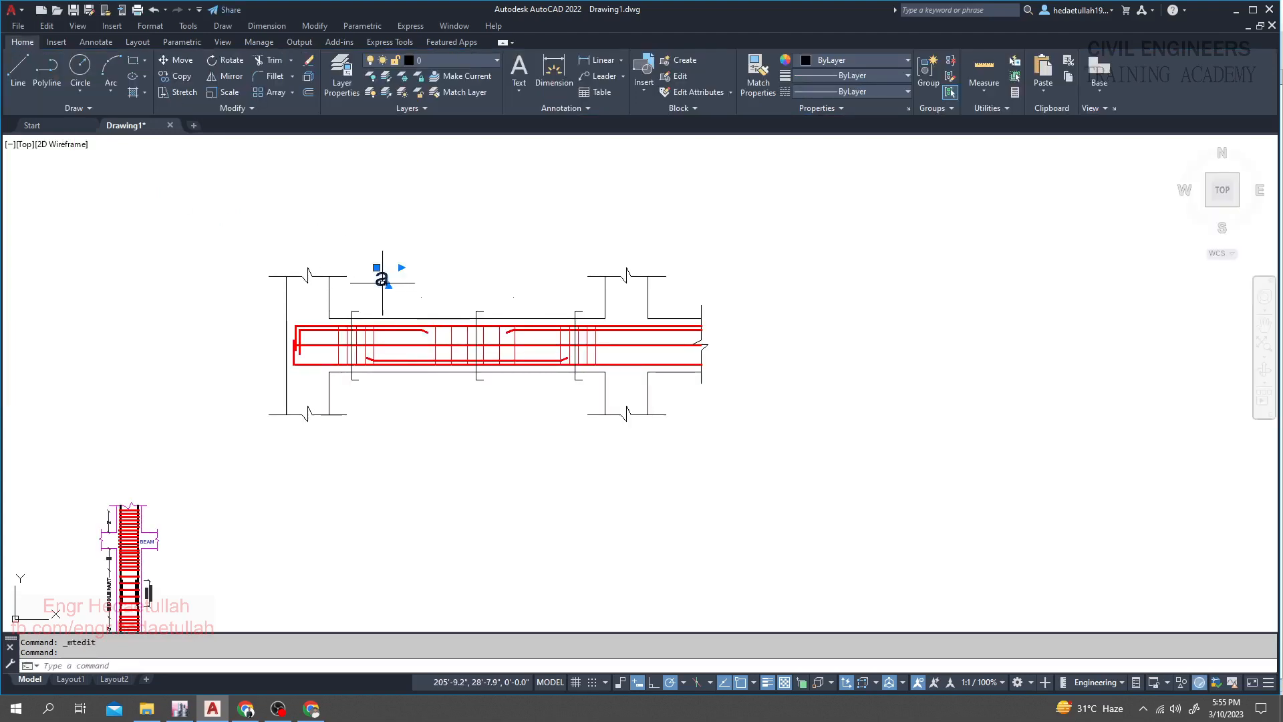
double_click(382, 281)
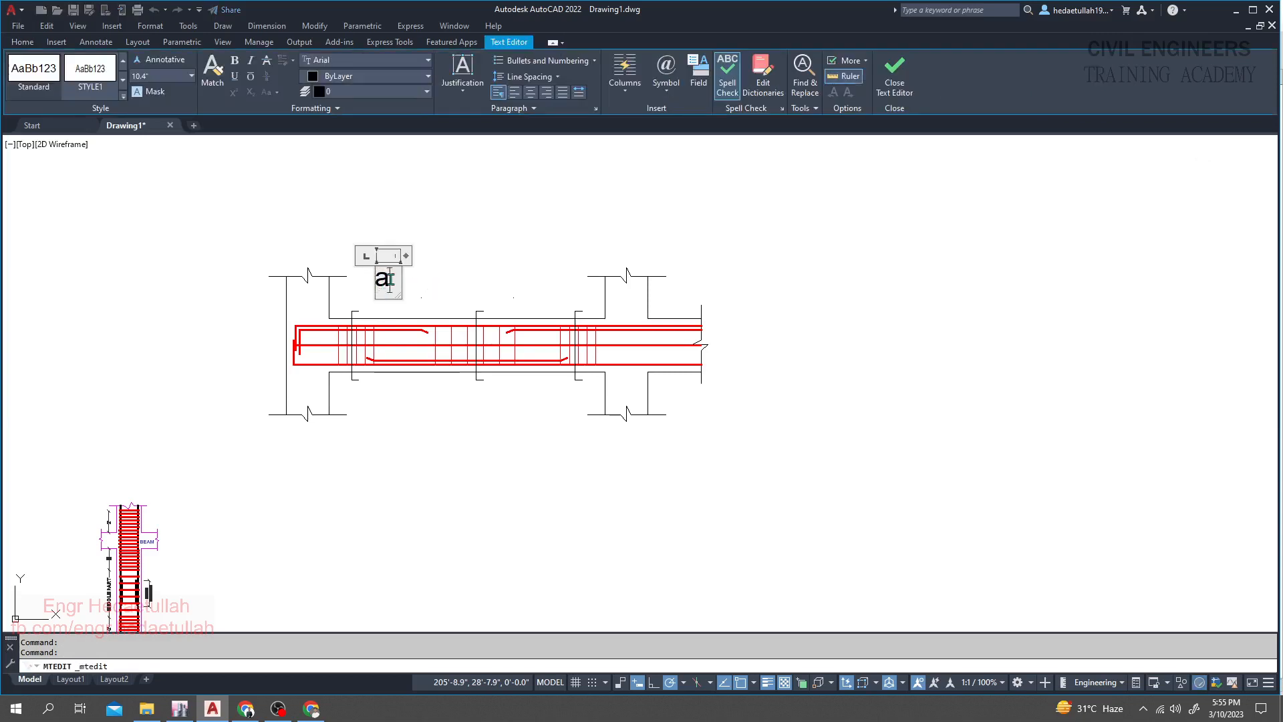
double_click(389, 279)
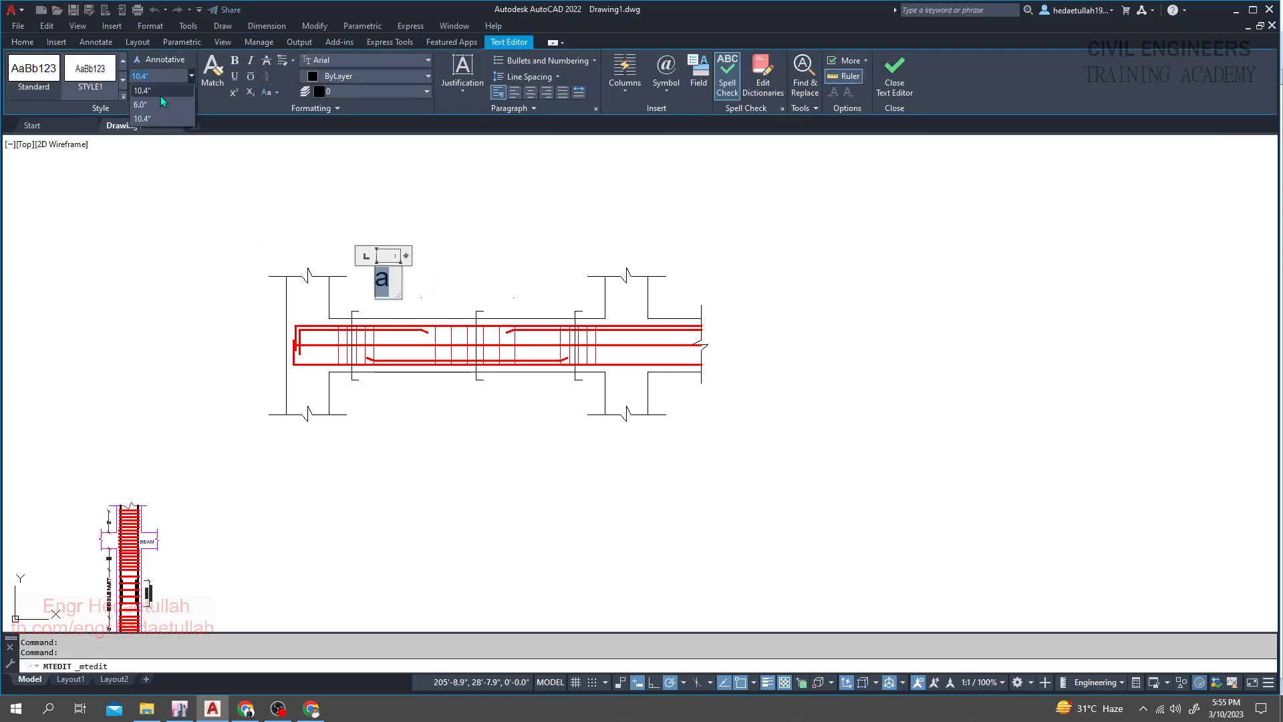
left_click(159, 104)
left_click(271, 223)
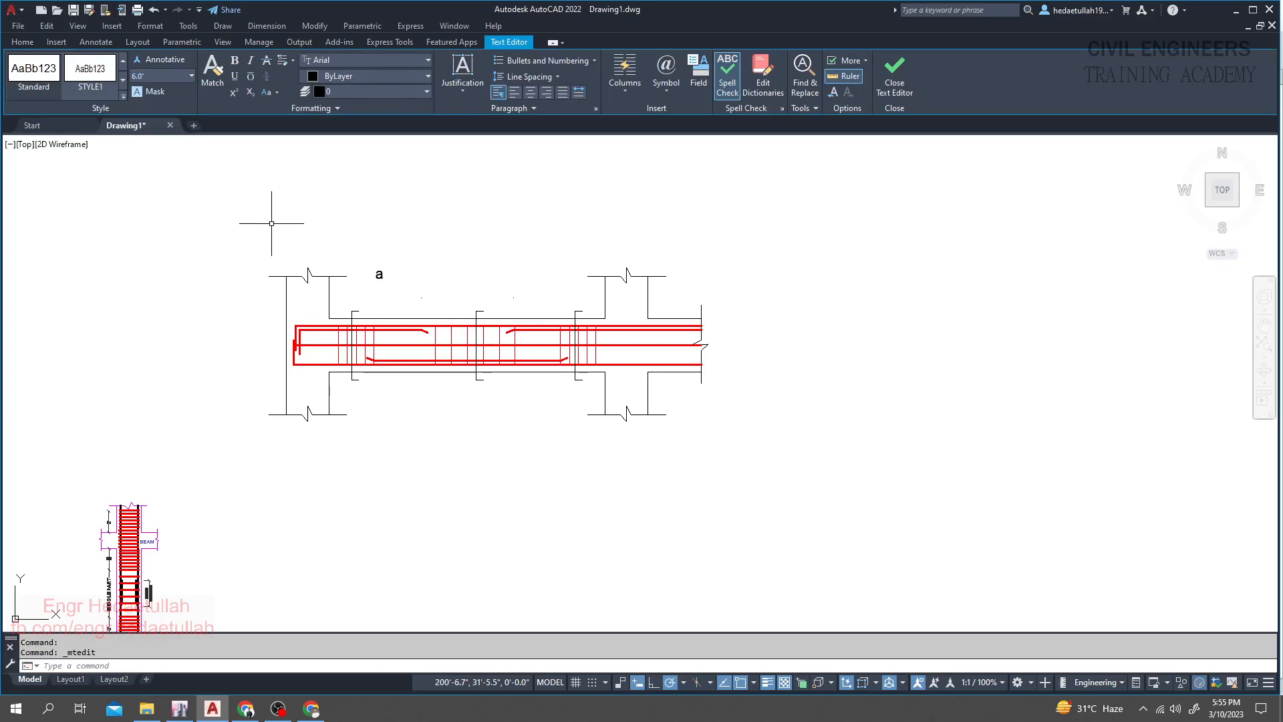
- Copy the "a" text to the upper and lower tick ends of the section mark near the left column
left_click(375, 274)
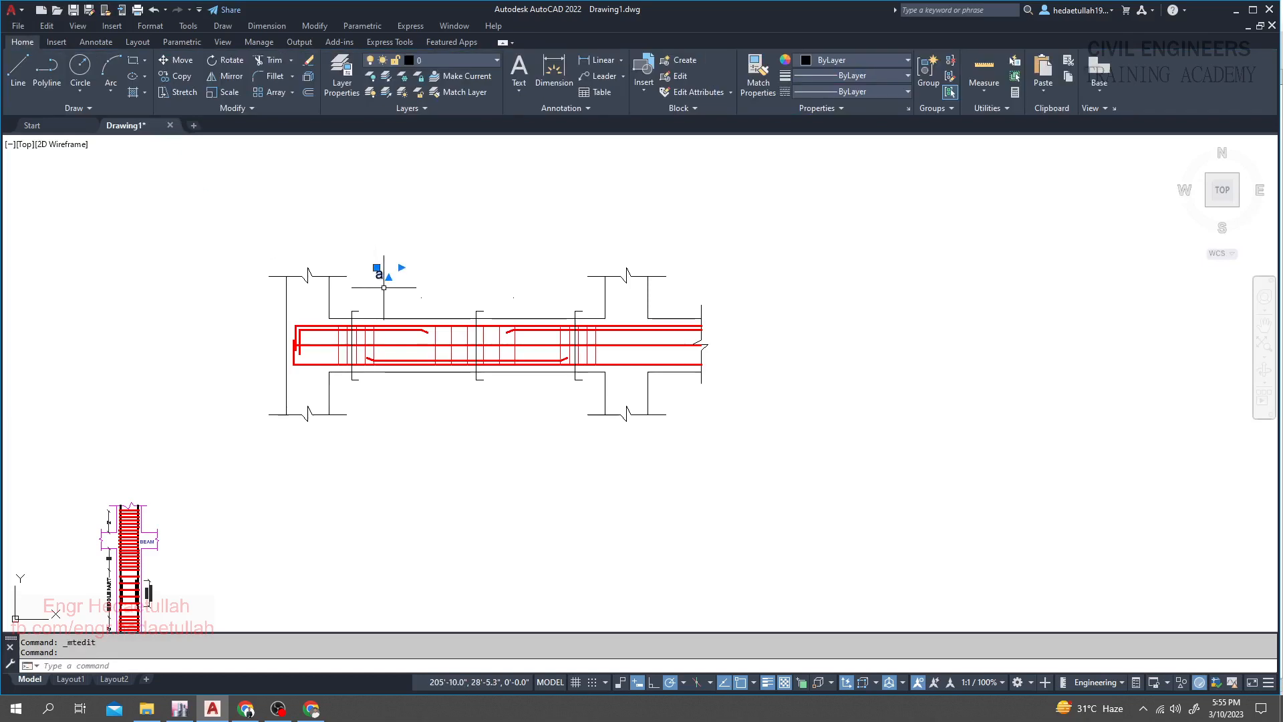
key("Return")
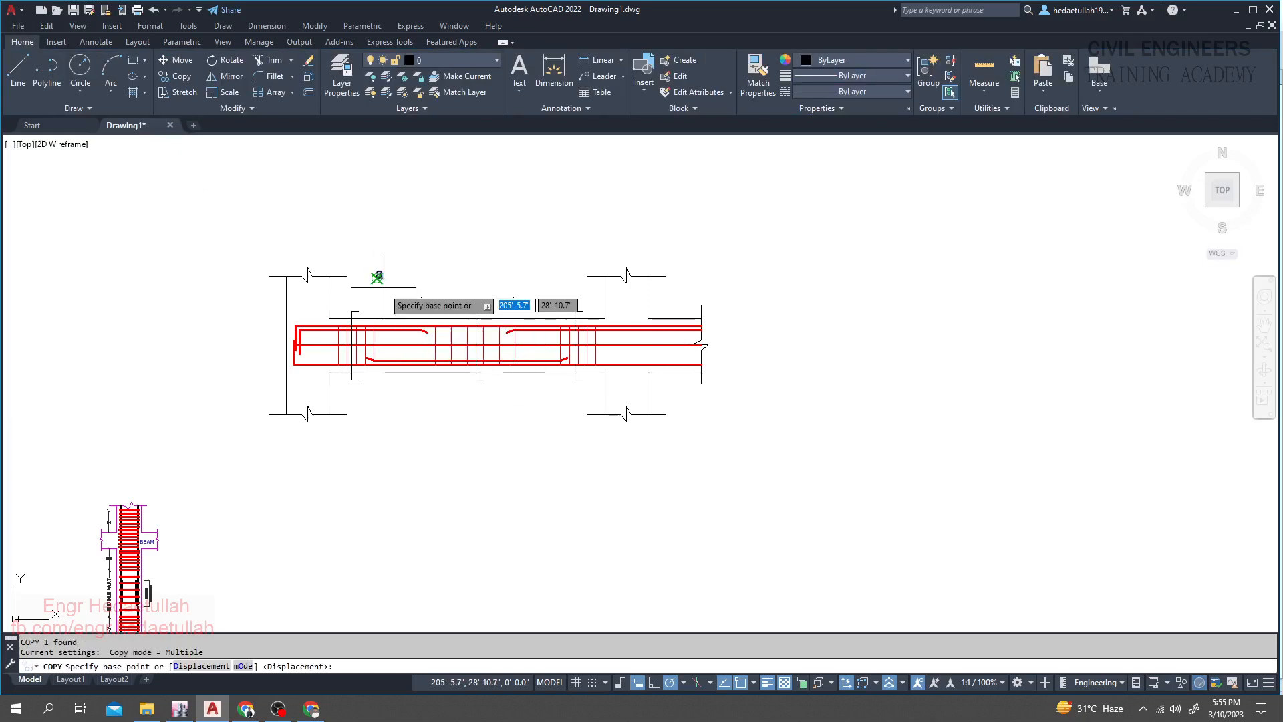
scroll(384, 292, "up", 4)
left_click(363, 262)
scroll(320, 337, "up", 4)
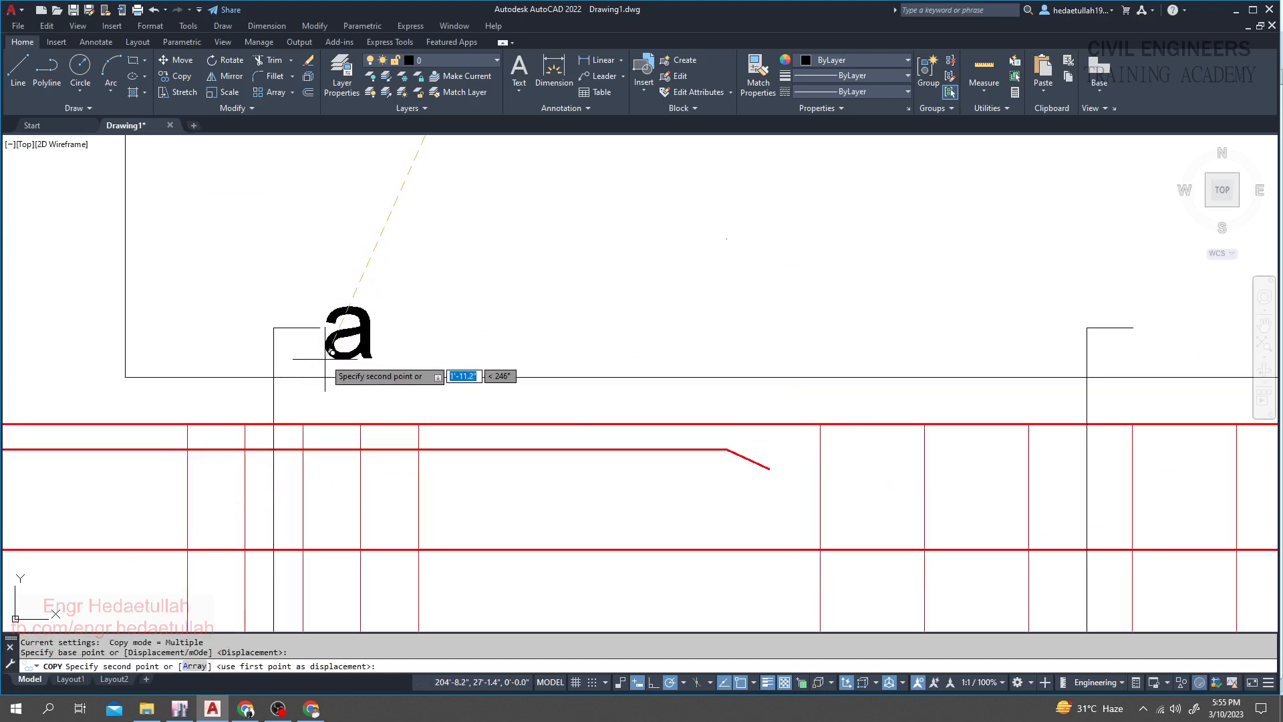
left_click(325, 356)
scroll(334, 347, "down", 3)
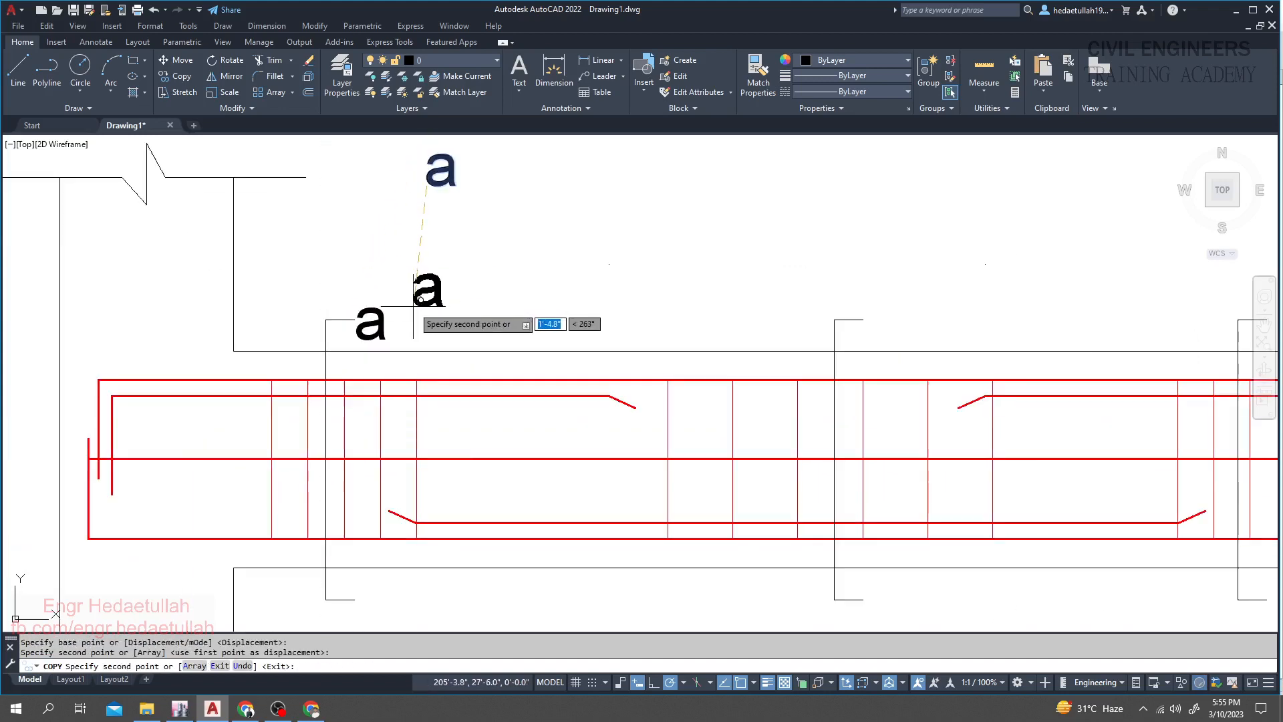
scroll(374, 494, "up", 1)
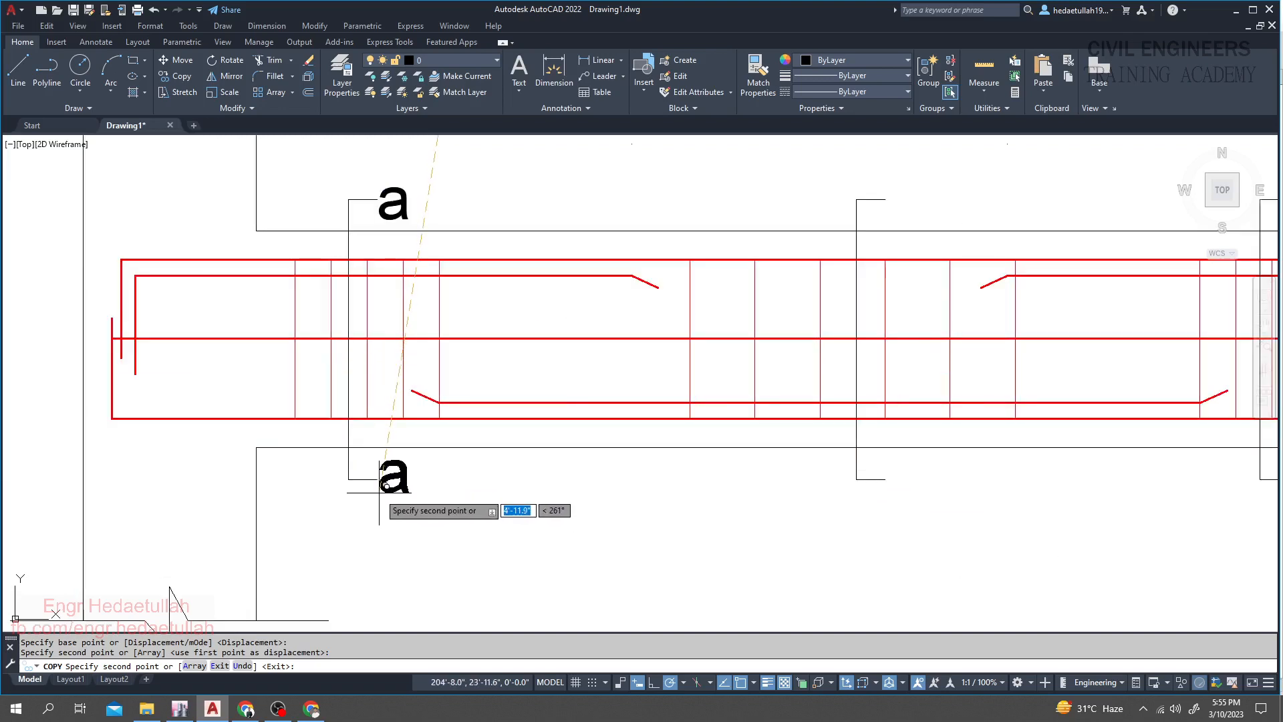
key("Escape")
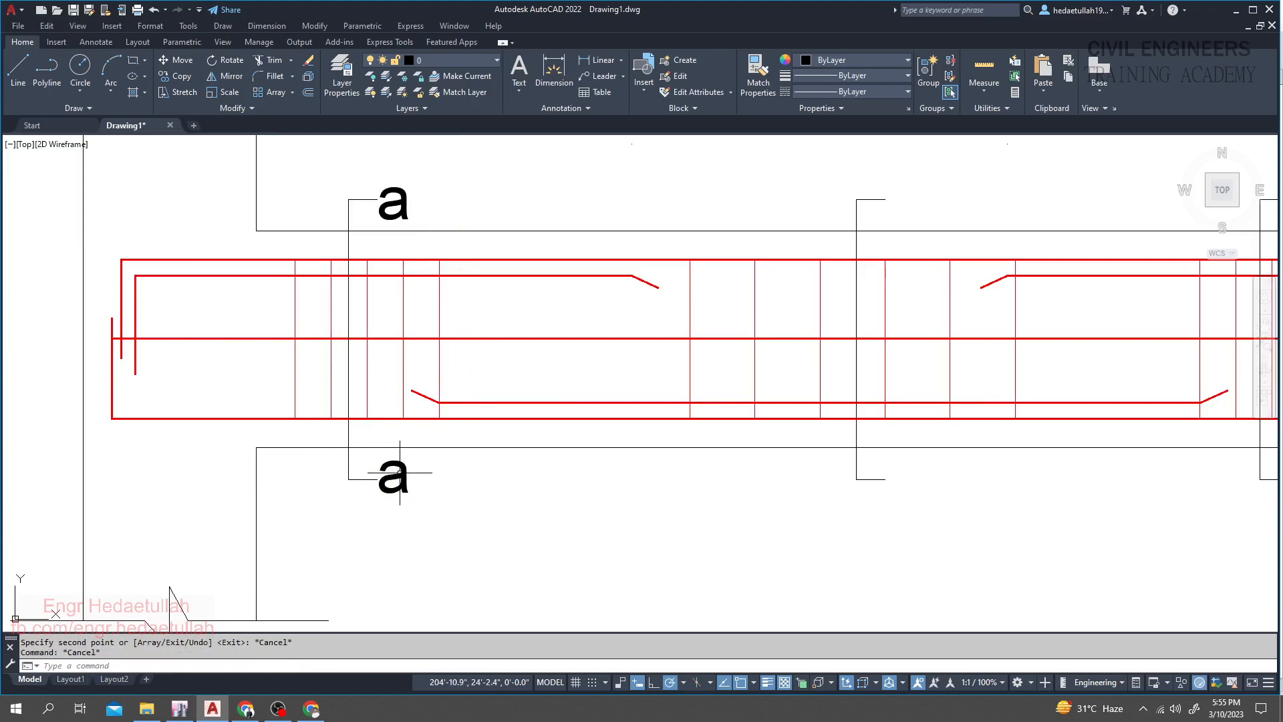
- Copy both "a" labels of the left section mark to the tick ends of the marks near the right column and at midspan
left_click(400, 472)
left_click(404, 182)
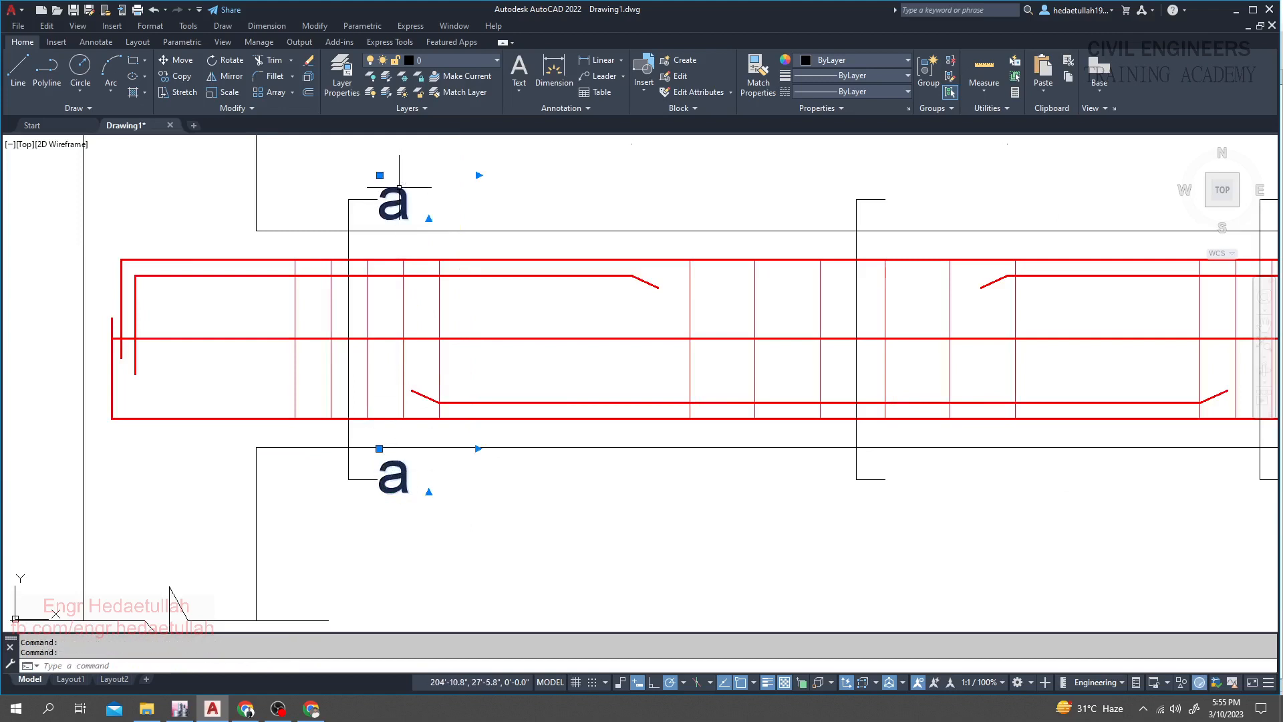
type("co")
key("Return")
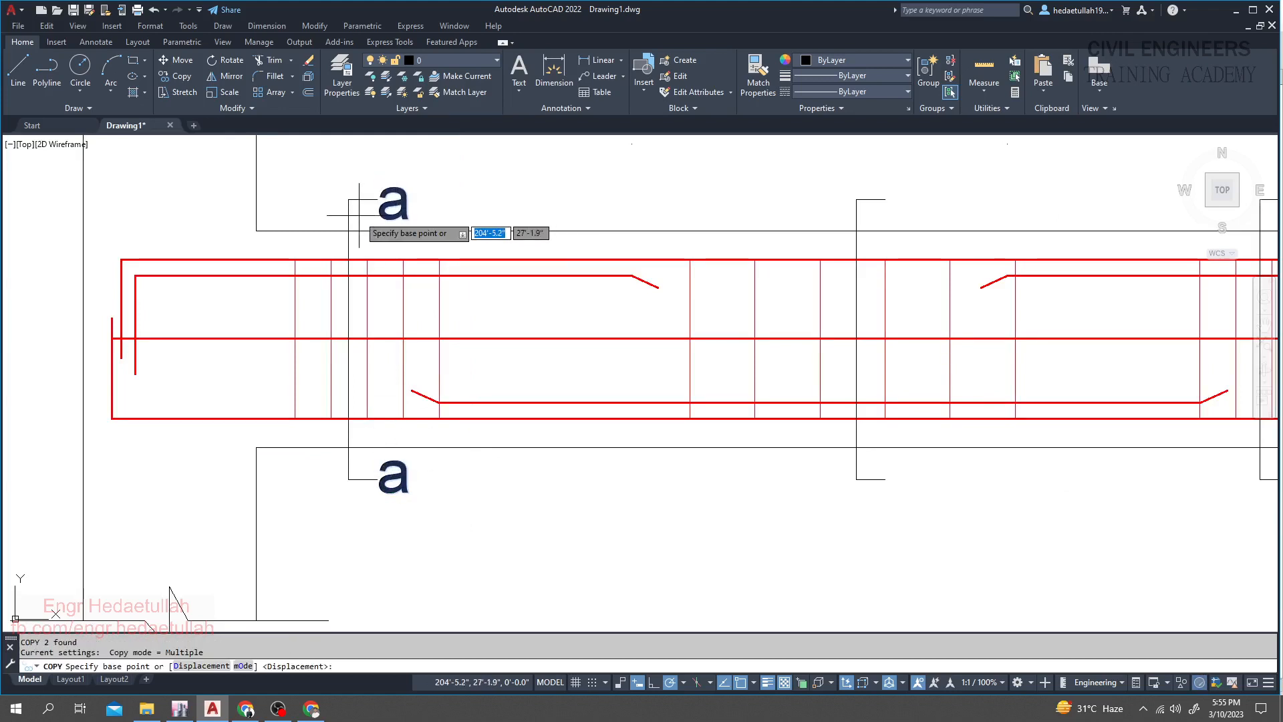
left_click(382, 199)
scroll(382, 201, "down", 3)
scroll(689, 214, "up", 4)
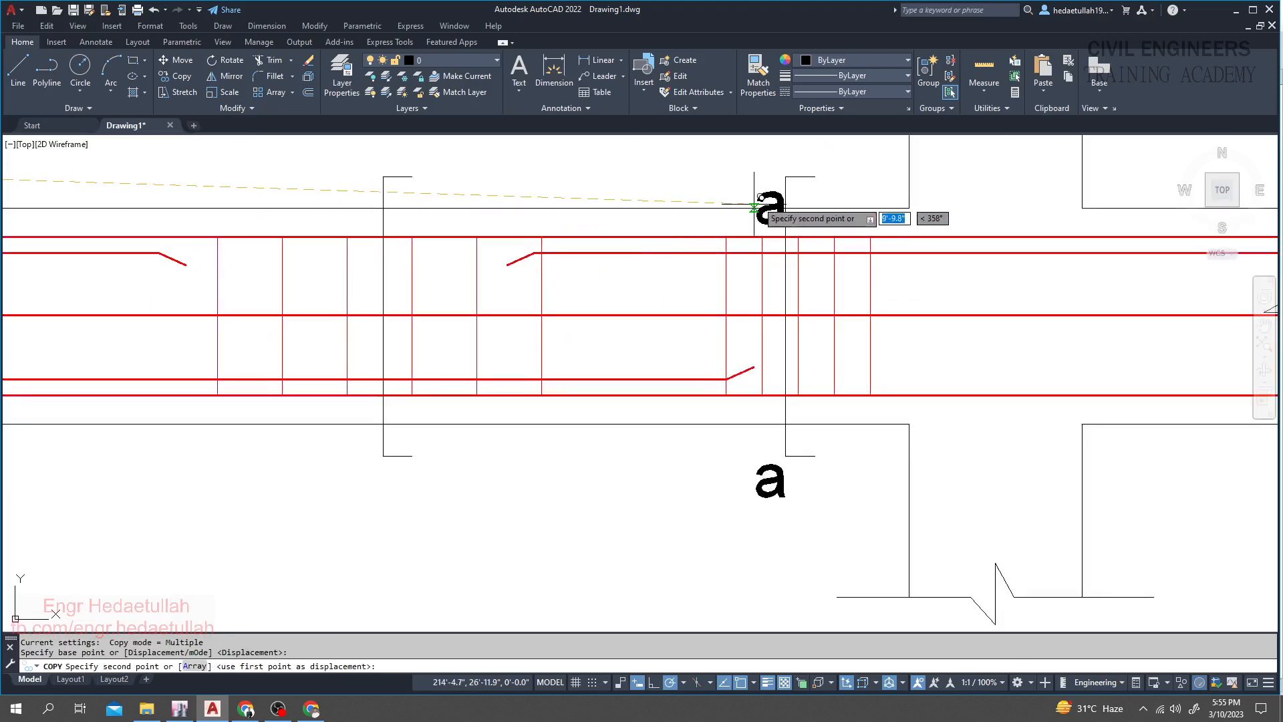
left_click(816, 179)
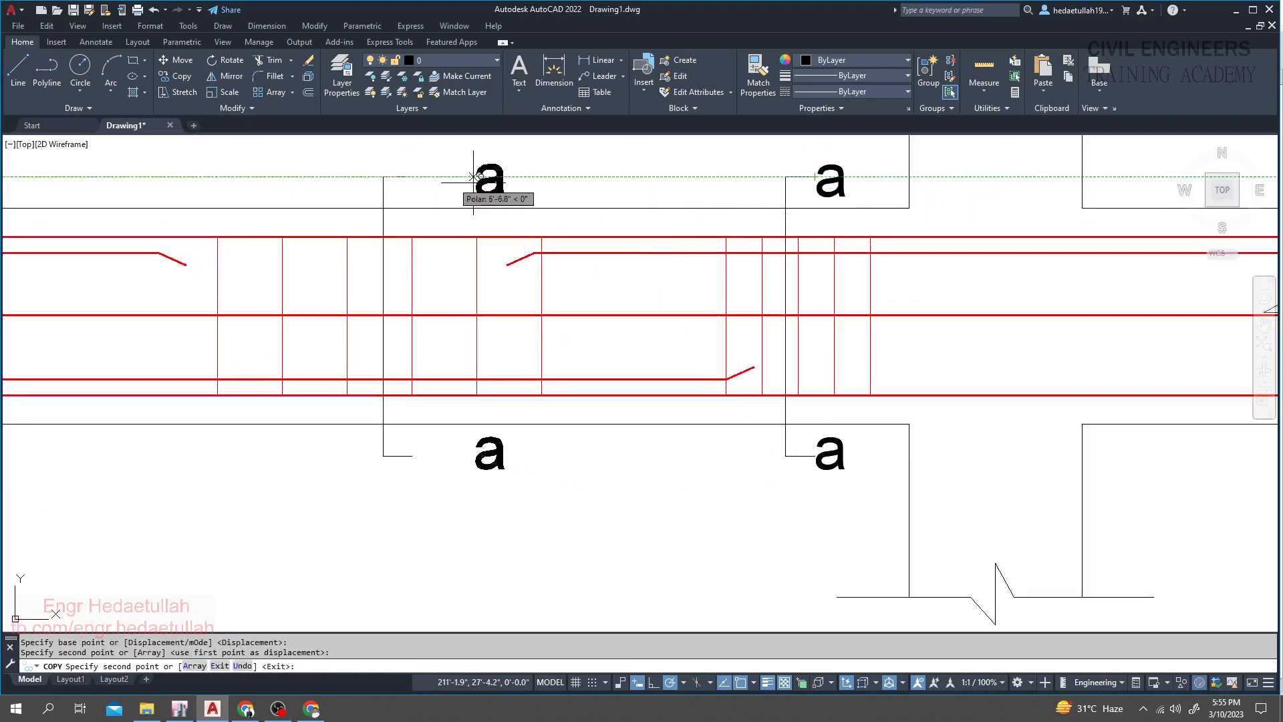
left_click(411, 176)
scroll(472, 175, "down", 5)
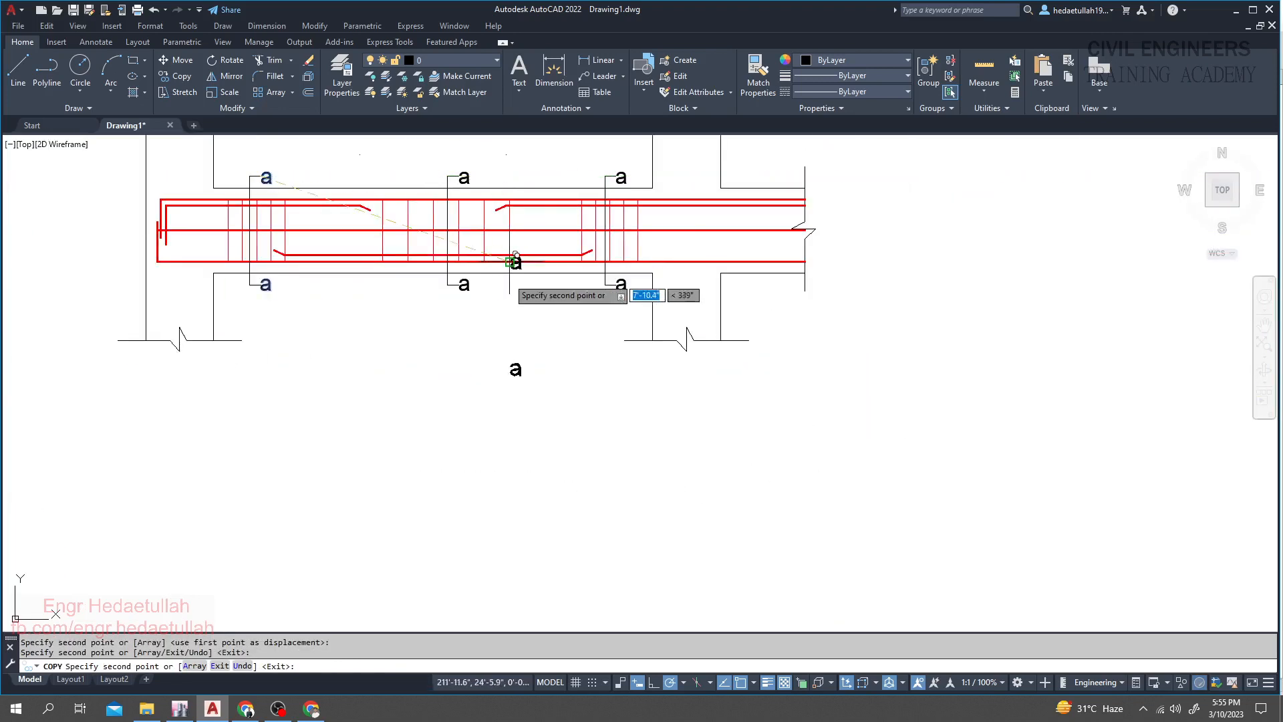
key("Escape")
scroll(439, 365, "down", 2)
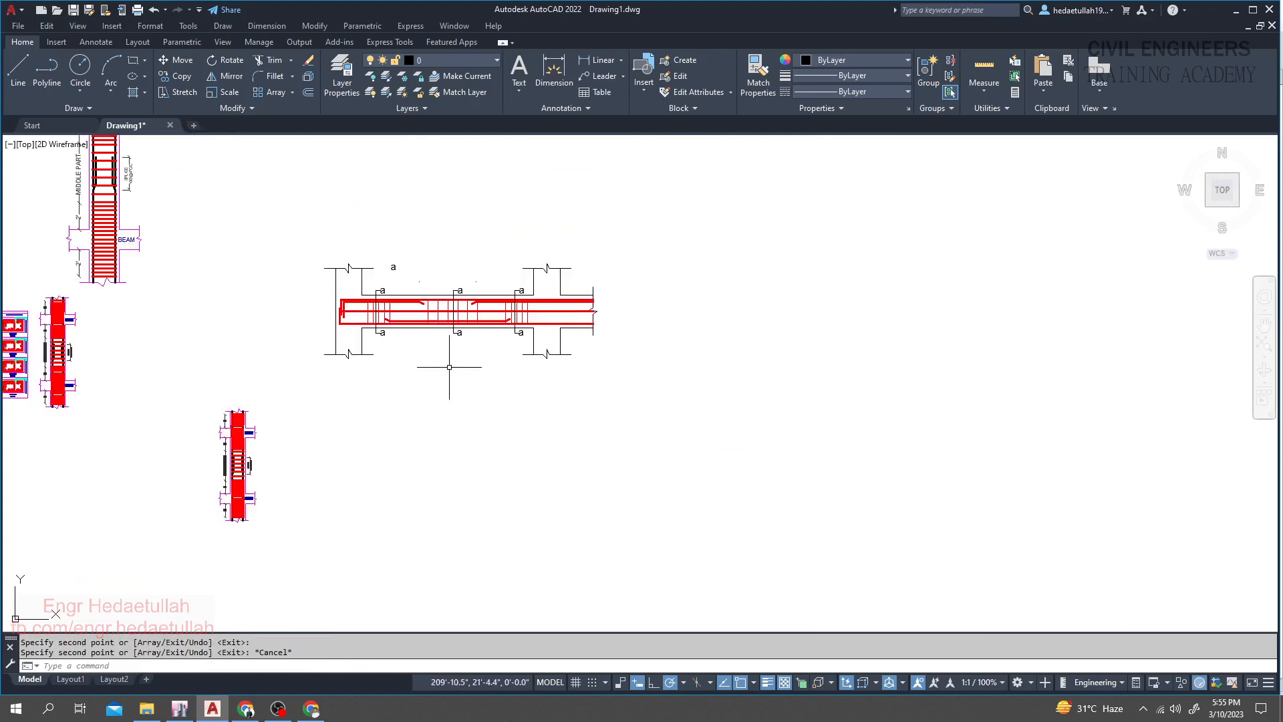
- Change the upper and lower labels of the midspan section mark to "b"
scroll(461, 284, "up", 4)
scroll(453, 294, "up", 2)
double_click(453, 295)
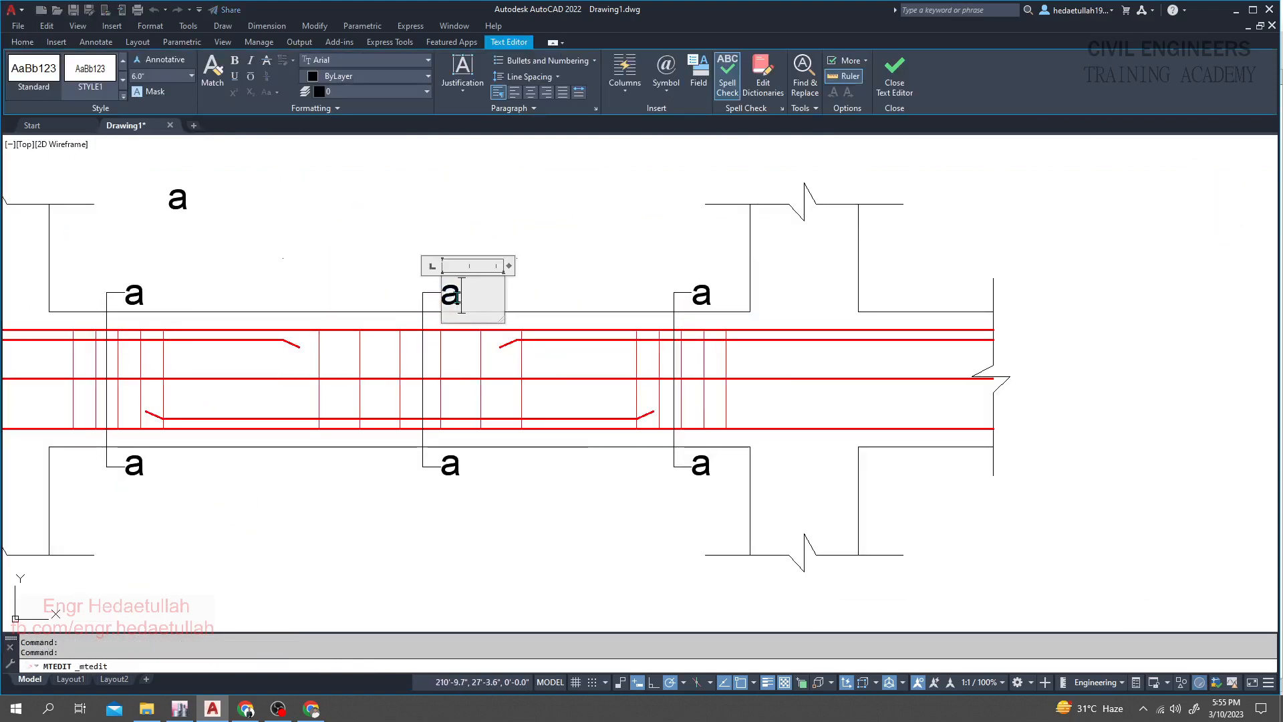
type("b")
left_click(451, 463)
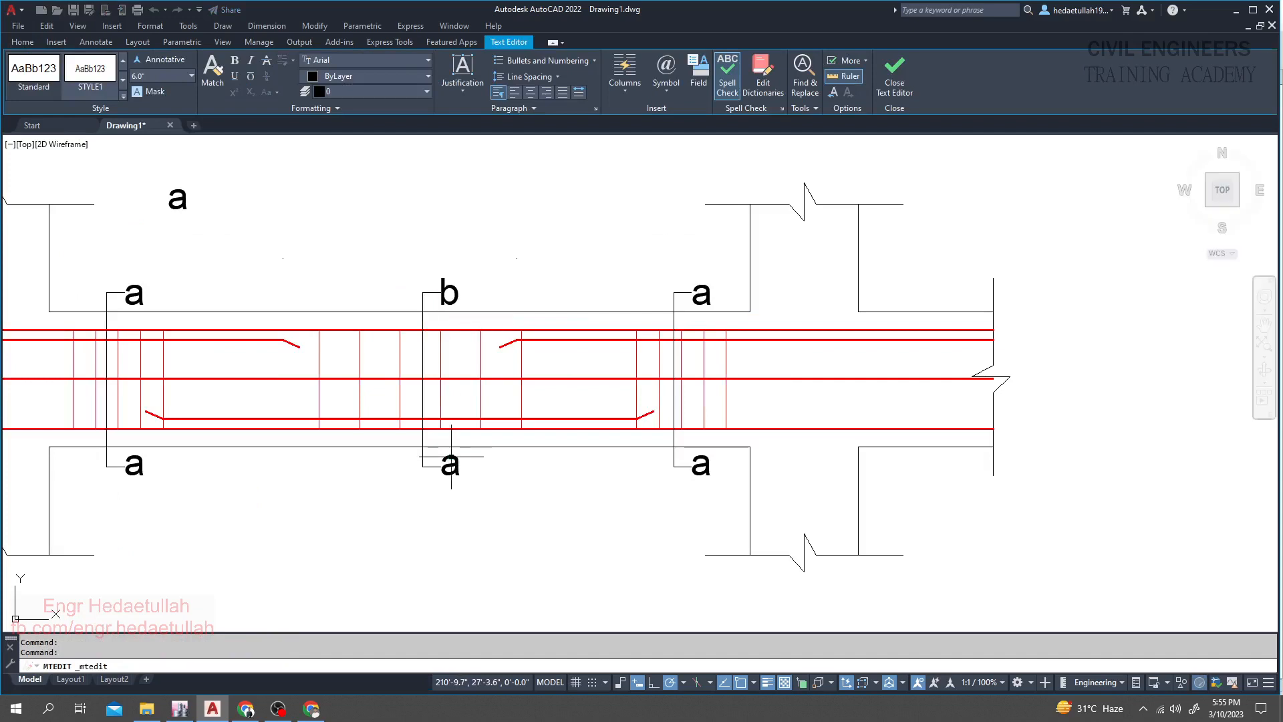
left_click(451, 463)
double_click(450, 463)
type("b")
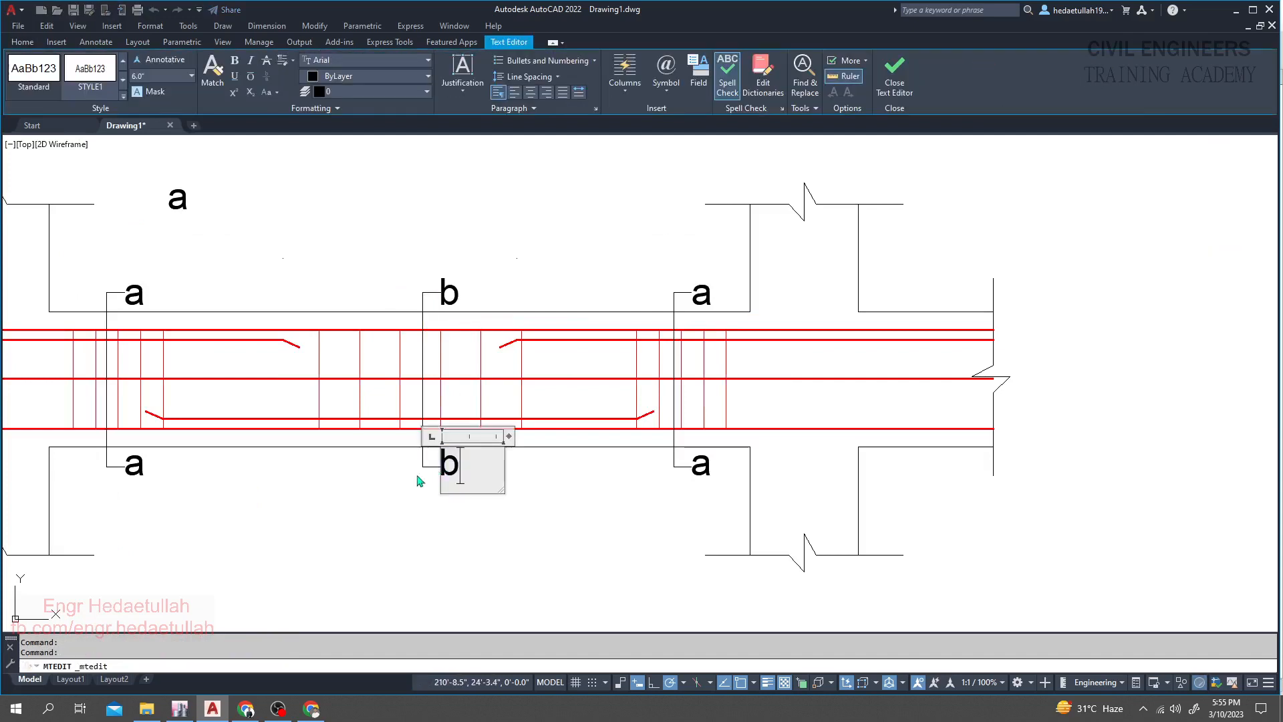
left_click(387, 487)
- Erase the spare original "a" text above the beam near the left column
scroll(385, 486, "down", 4)
scroll(384, 487, "down", 2)
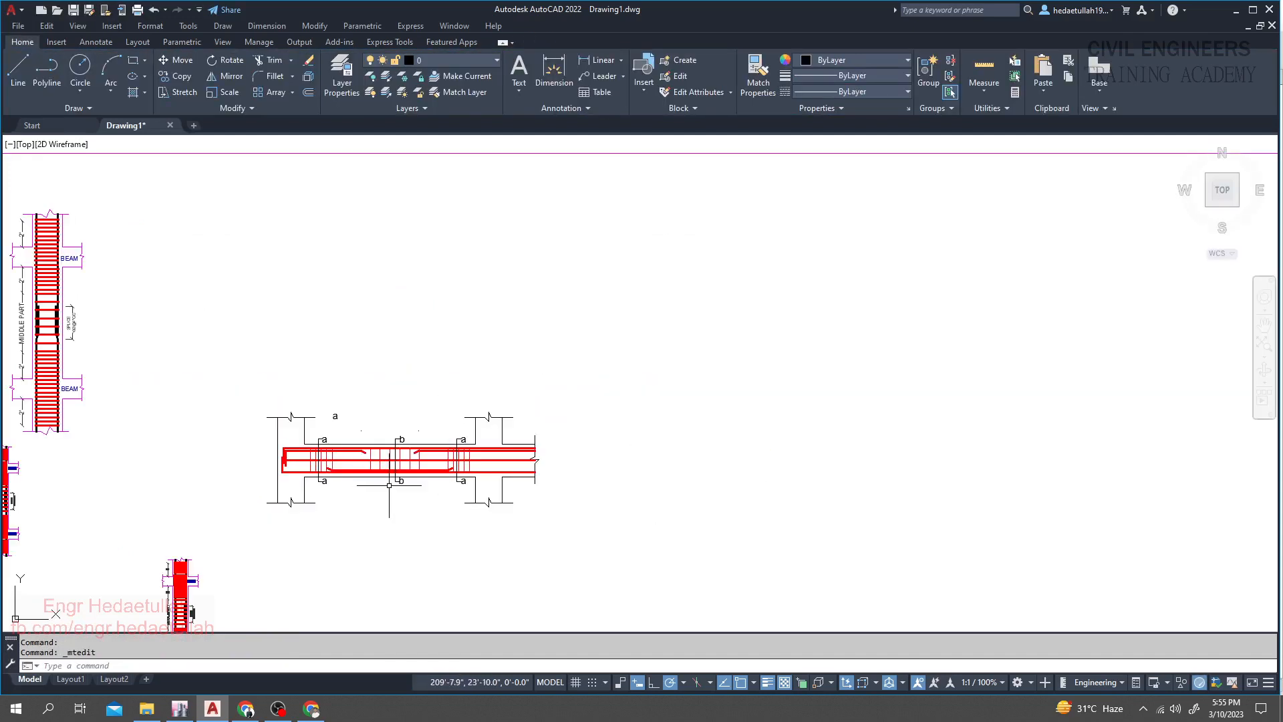
left_click(336, 414)
middle_click_drag(366, 387, 364, 321)
scroll(346, 463, "up", 2)
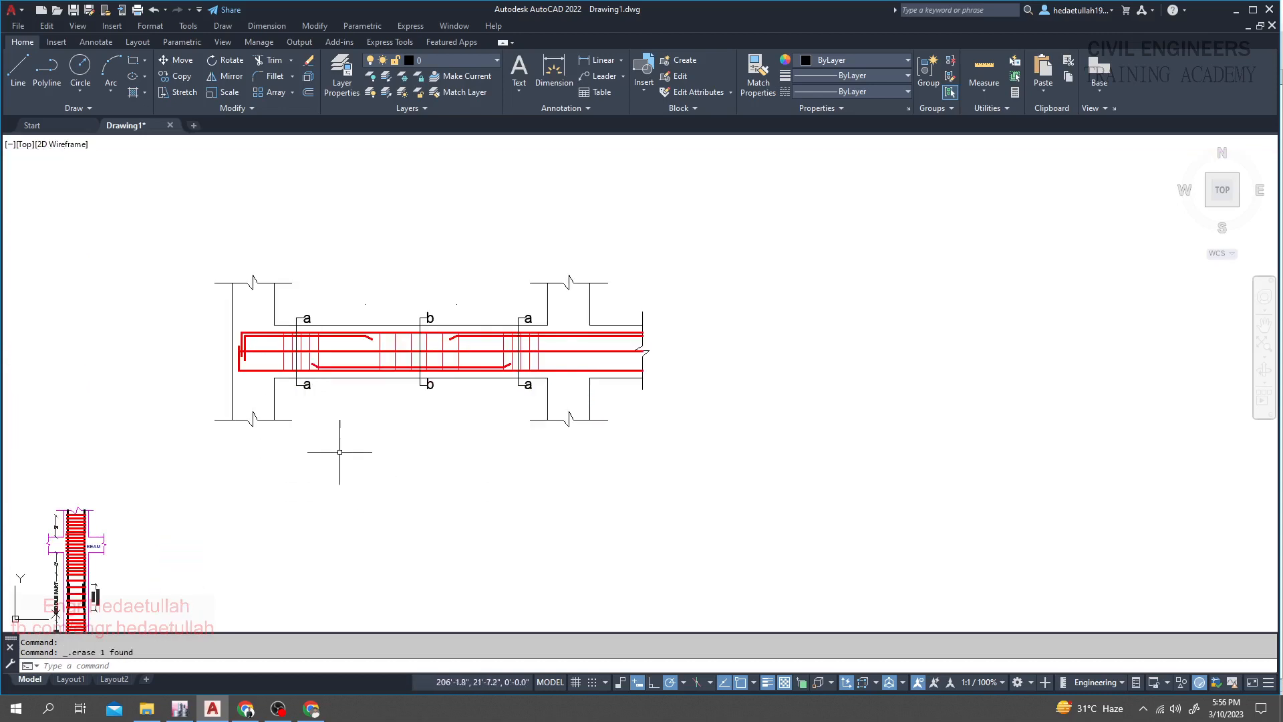
scroll(339, 451, "up", 2)
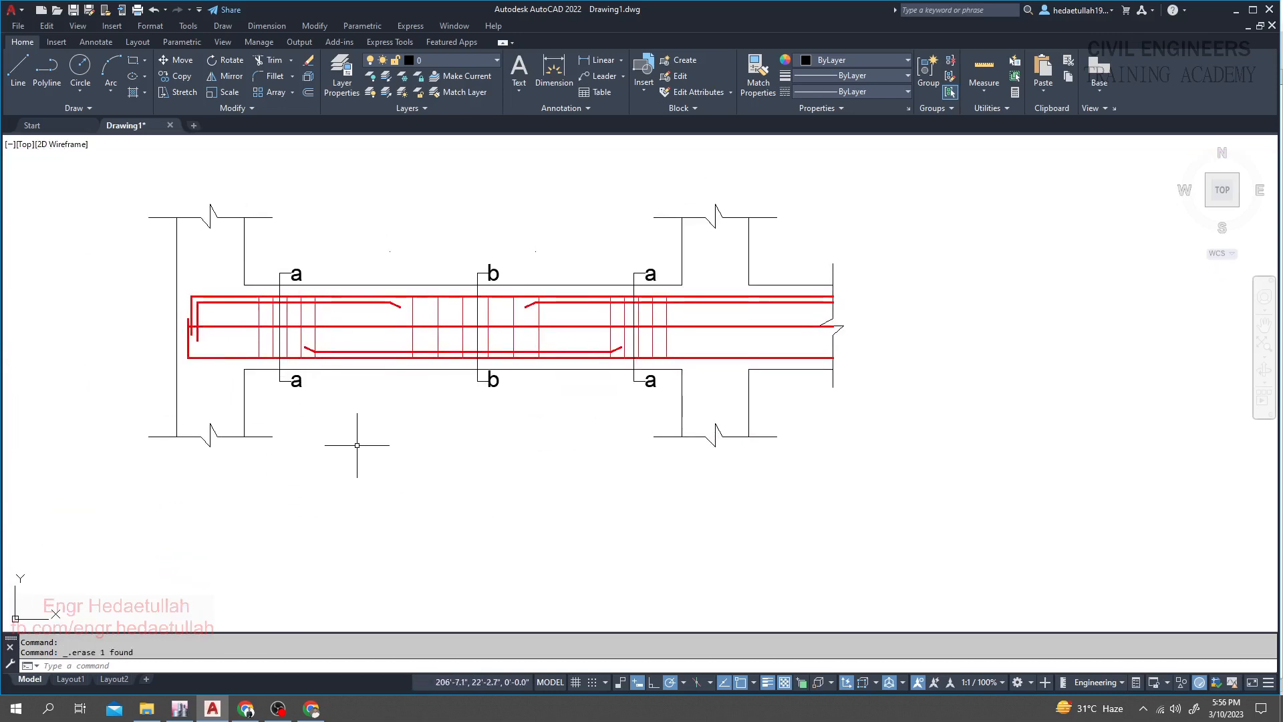
scroll(357, 445, "down", 2)
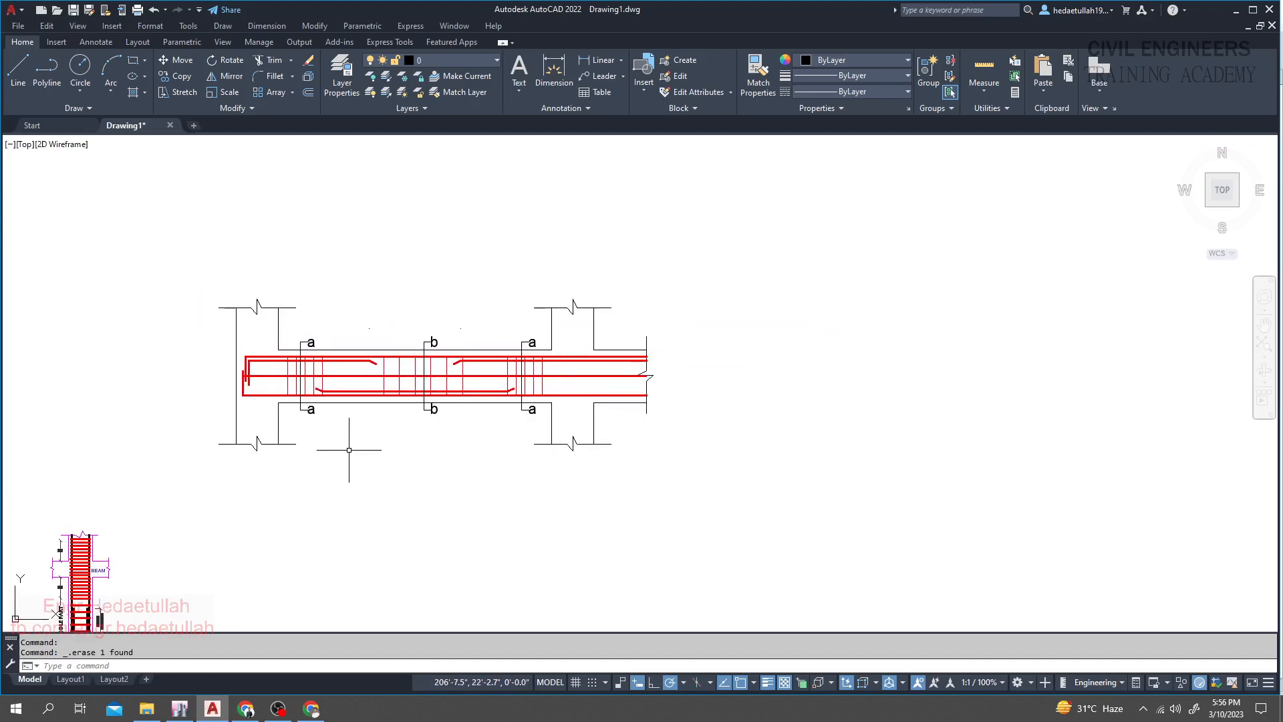
middle_click_drag(757, 529, 568, 538)
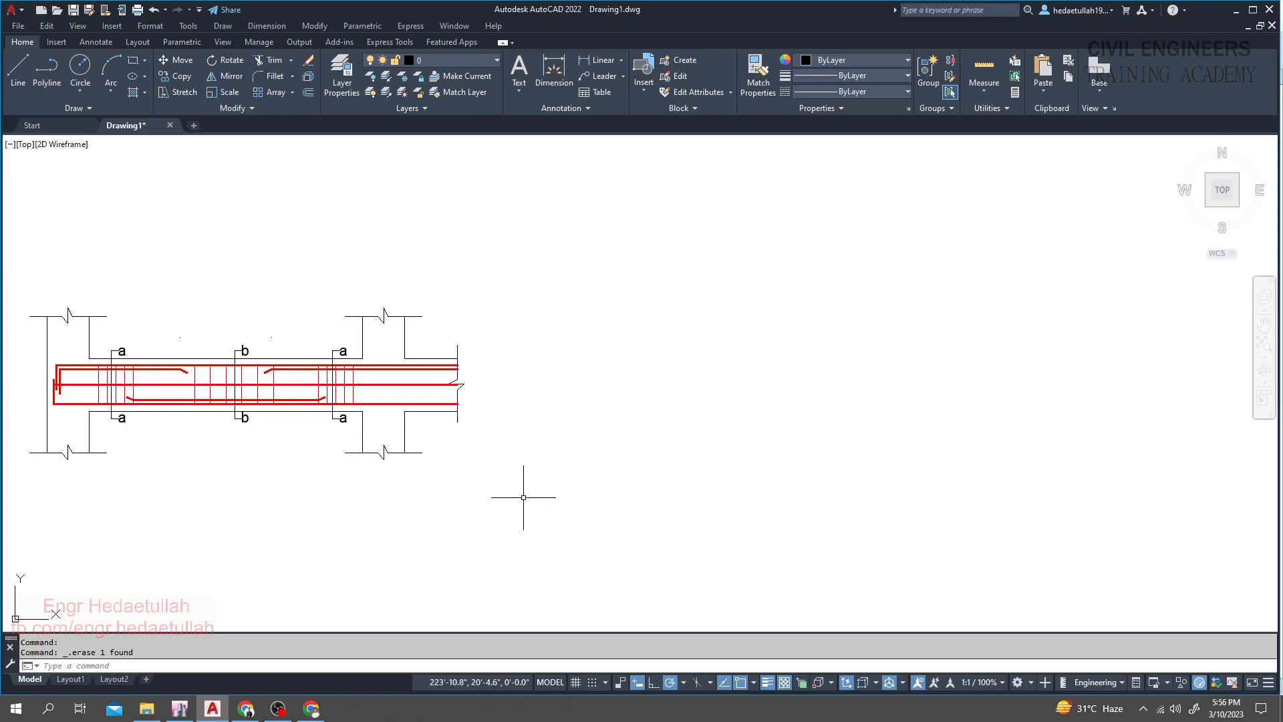
middle_click_drag(570, 498, 556, 493)
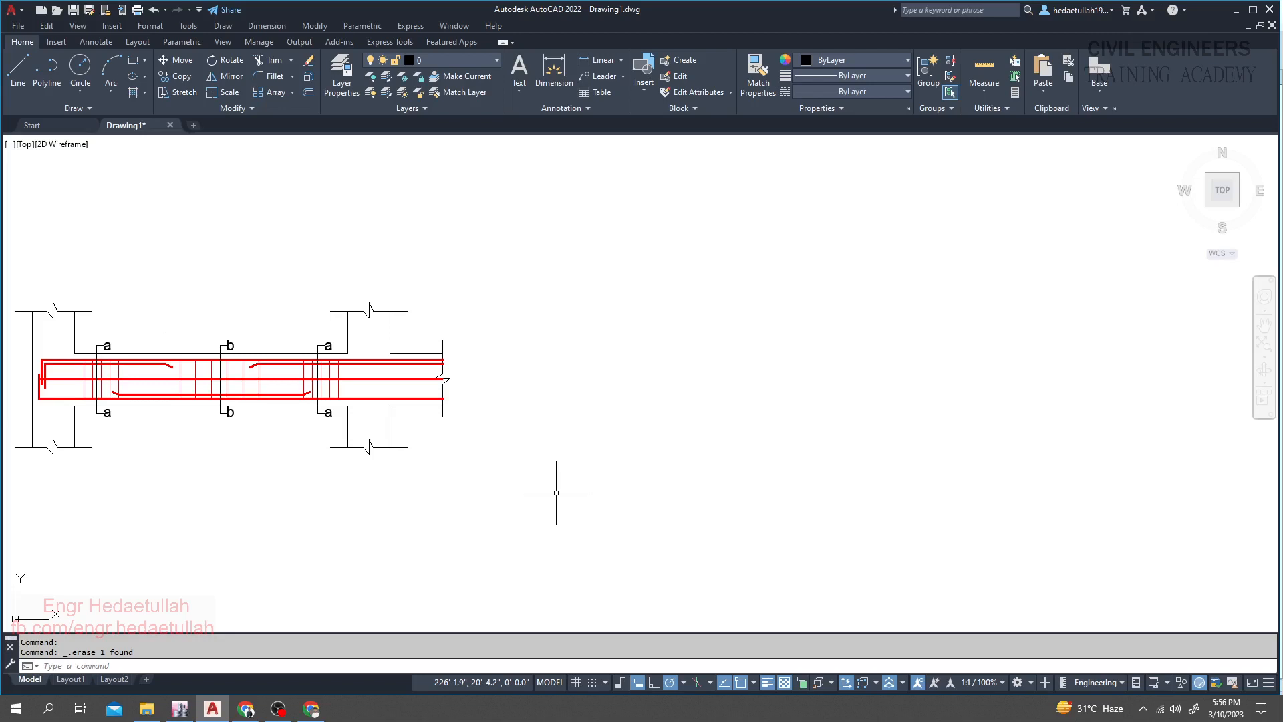
middle_click_drag(544, 473, 537, 470)
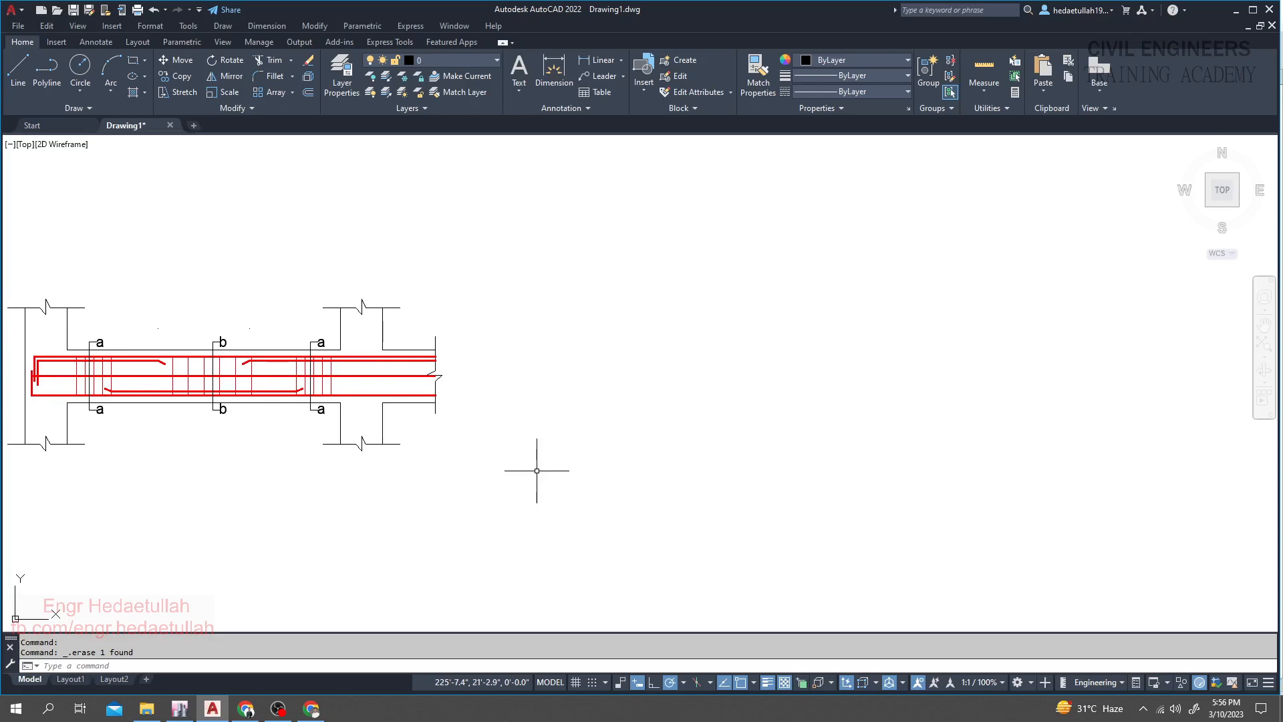
mouse_move(549, 425)
middle_mouse_down()
mouse_move(524, 415)
mouse_move(570, 421)
middle_mouse_up()
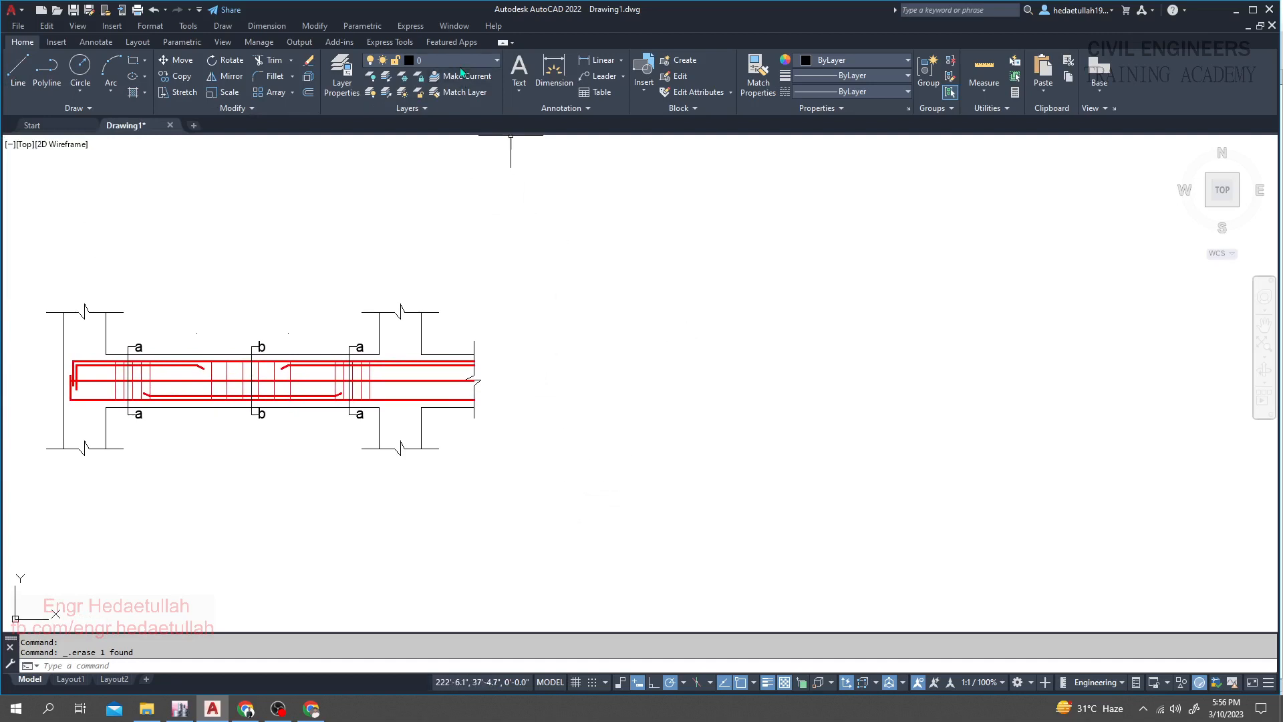
- Draw a vertical line 2'-6" long beyond the beam's right end, aligned with the beam's upper and lower edges, as the cross-section's left side
left_click(15, 69)
mouse_move(670, 338)
middle_mouse_down()
mouse_move(550, 339)
mouse_move(689, 341)
middle_mouse_up()
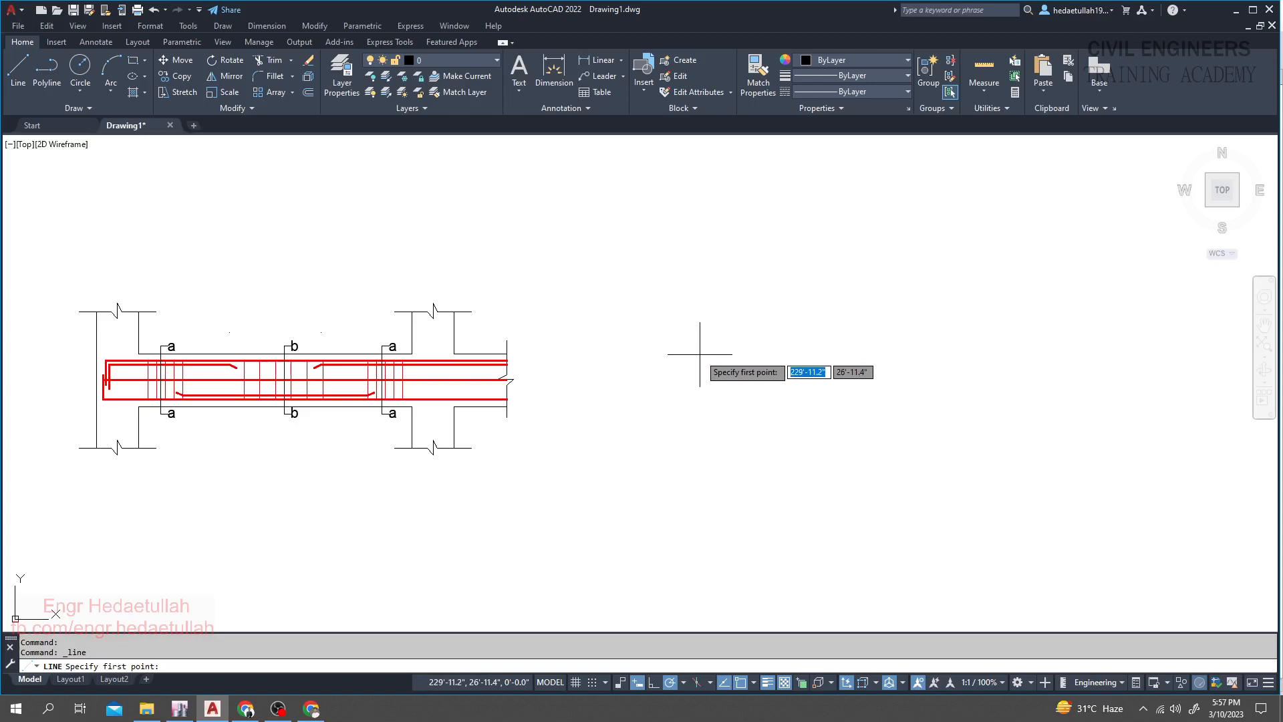
middle_click_drag(628, 366, 682, 361)
scroll(614, 396, "up", 2)
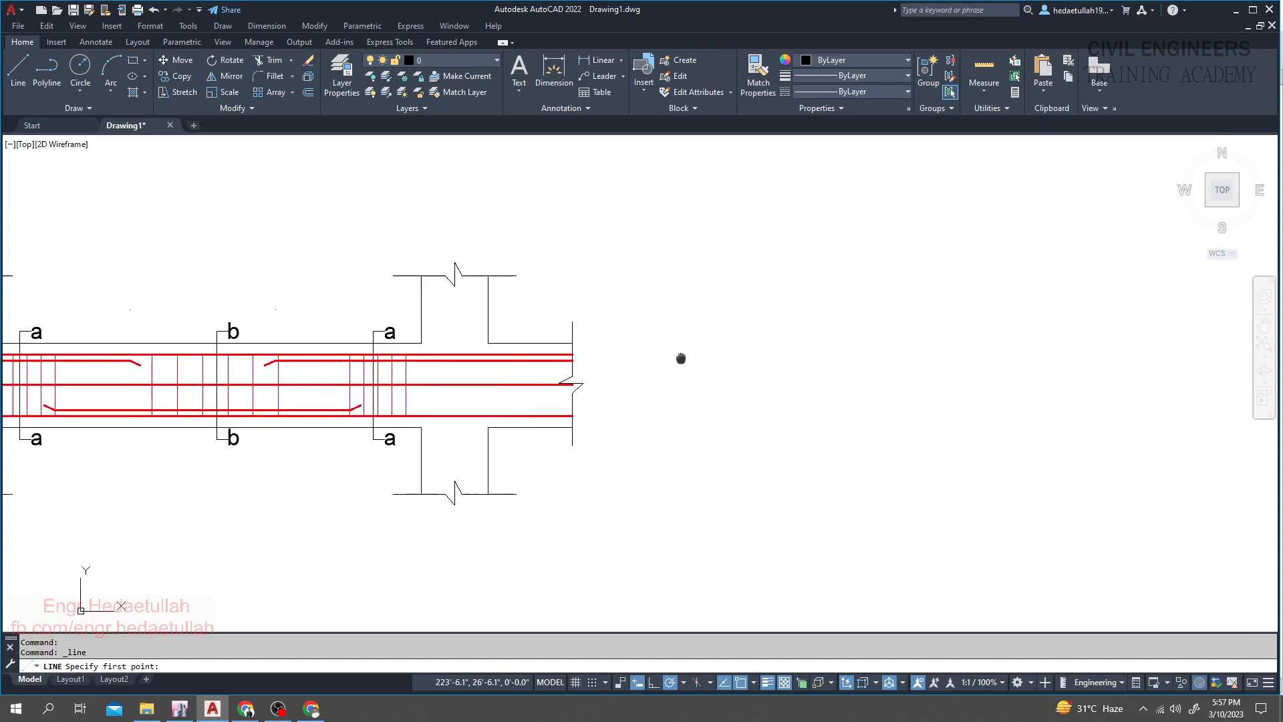
scroll(685, 366, "down", 2)
scroll(685, 360, "up", 2)
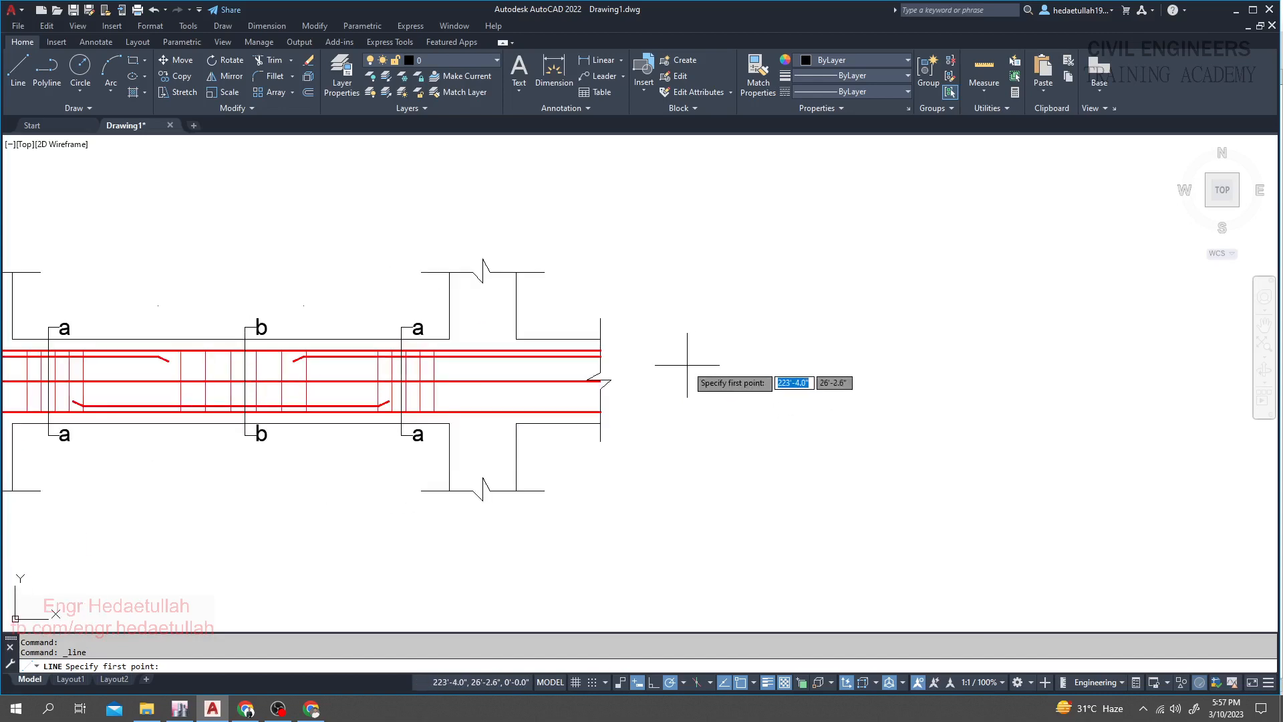
scroll(679, 358, "down", 2)
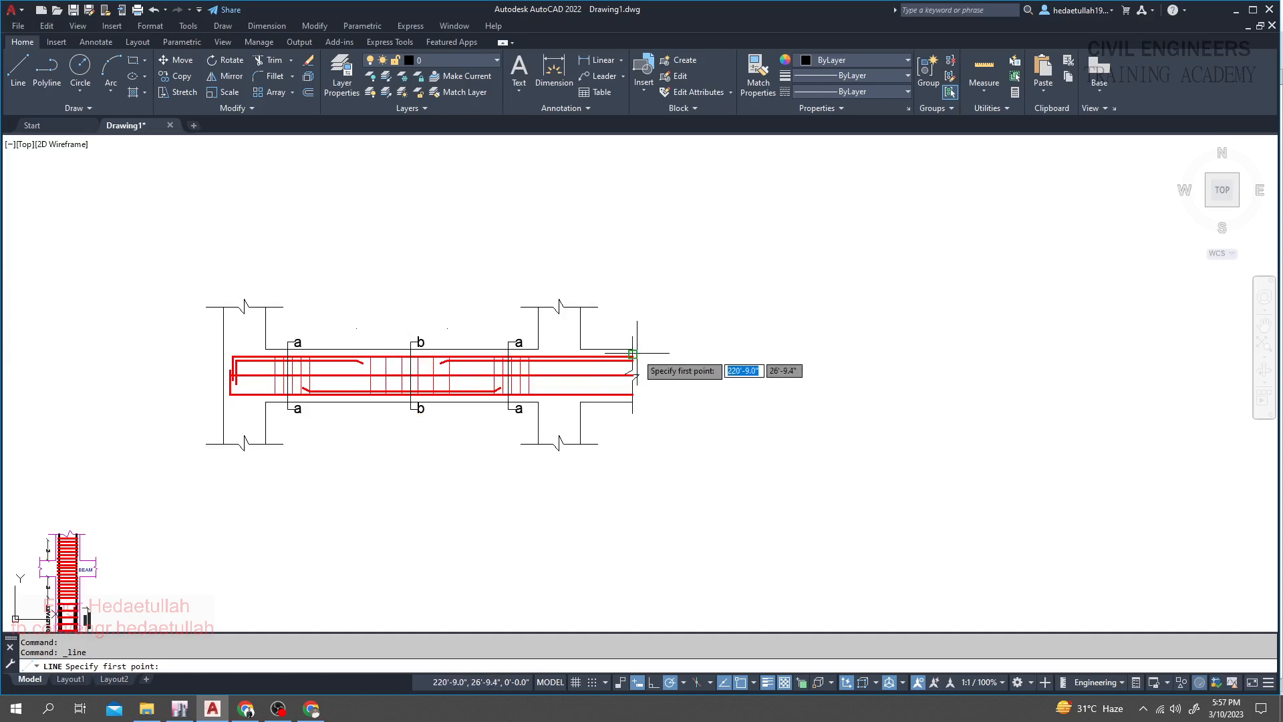
left_click(694, 349)
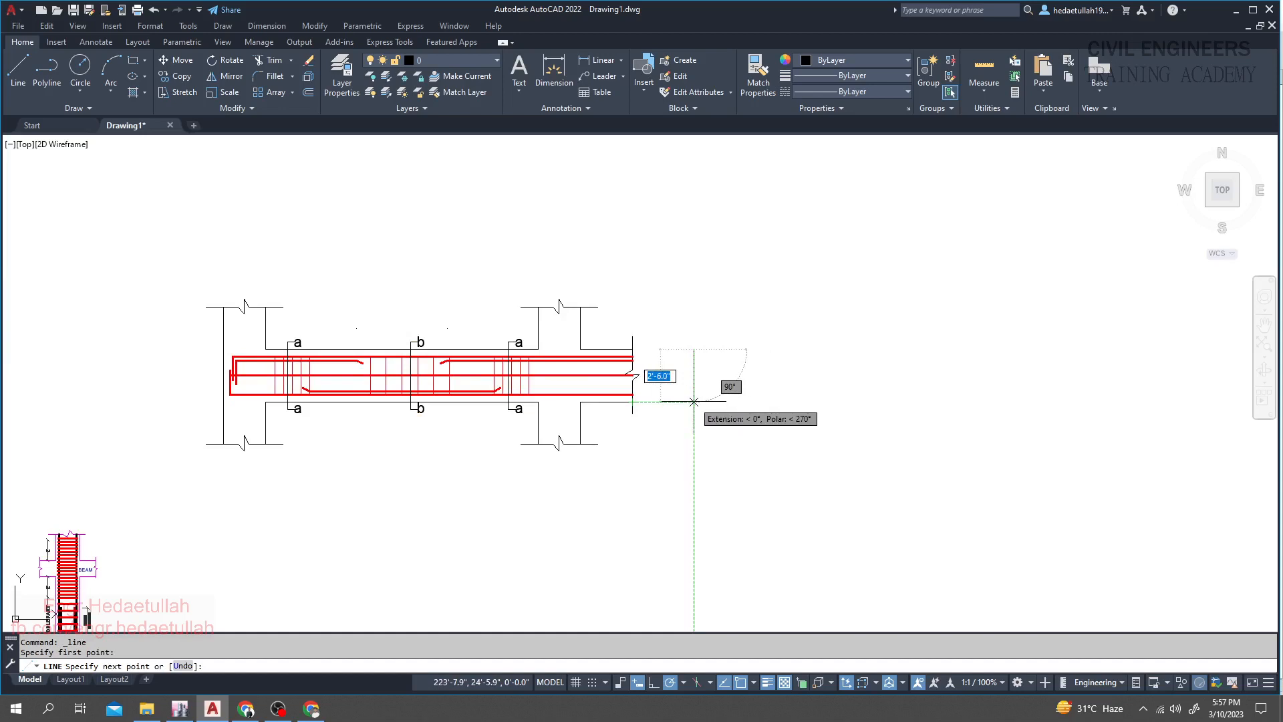
left_click(694, 401)
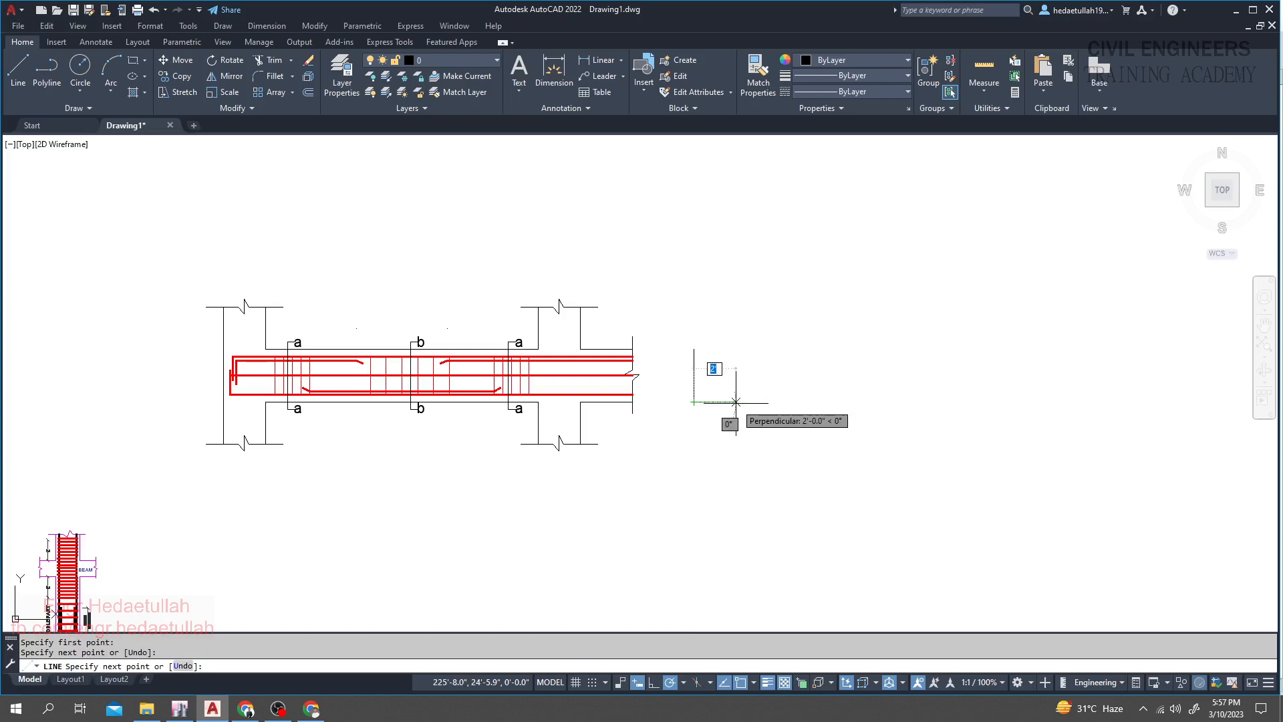
- Continue from the lower end of the vertical line with a 14-inch horizontal bottom edge to the right
type("1")
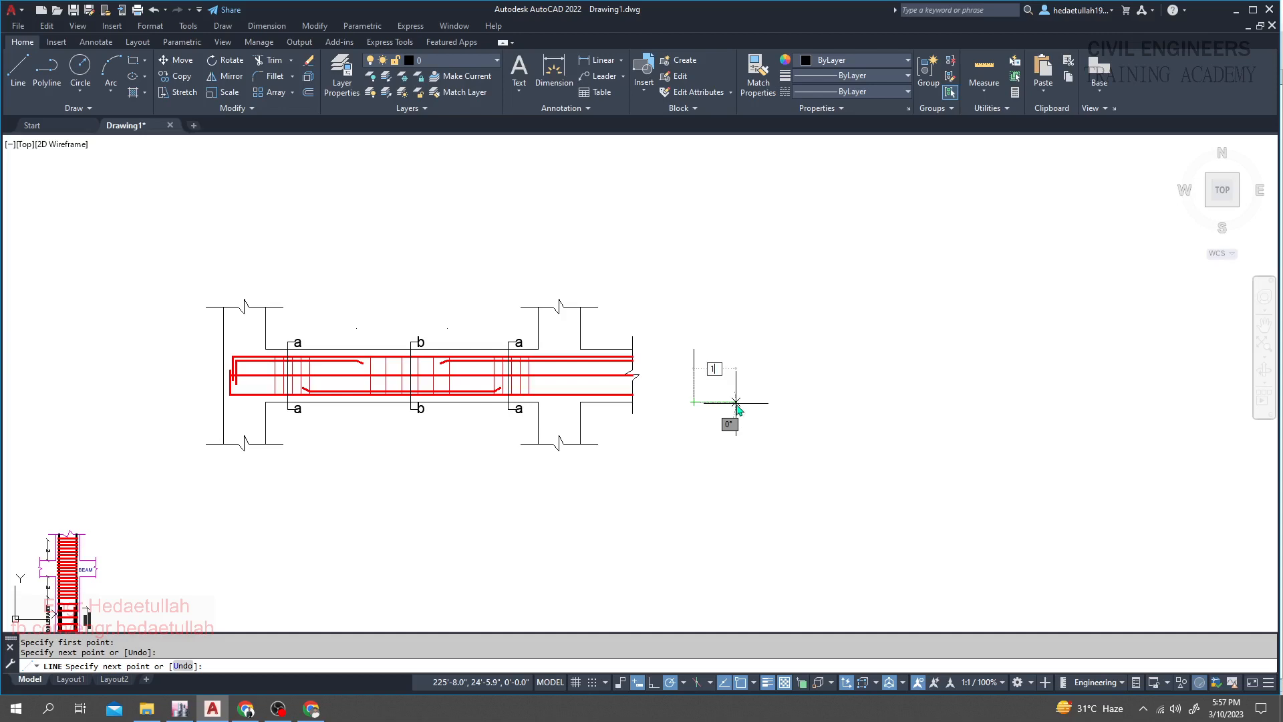
type("4")
key("Return")
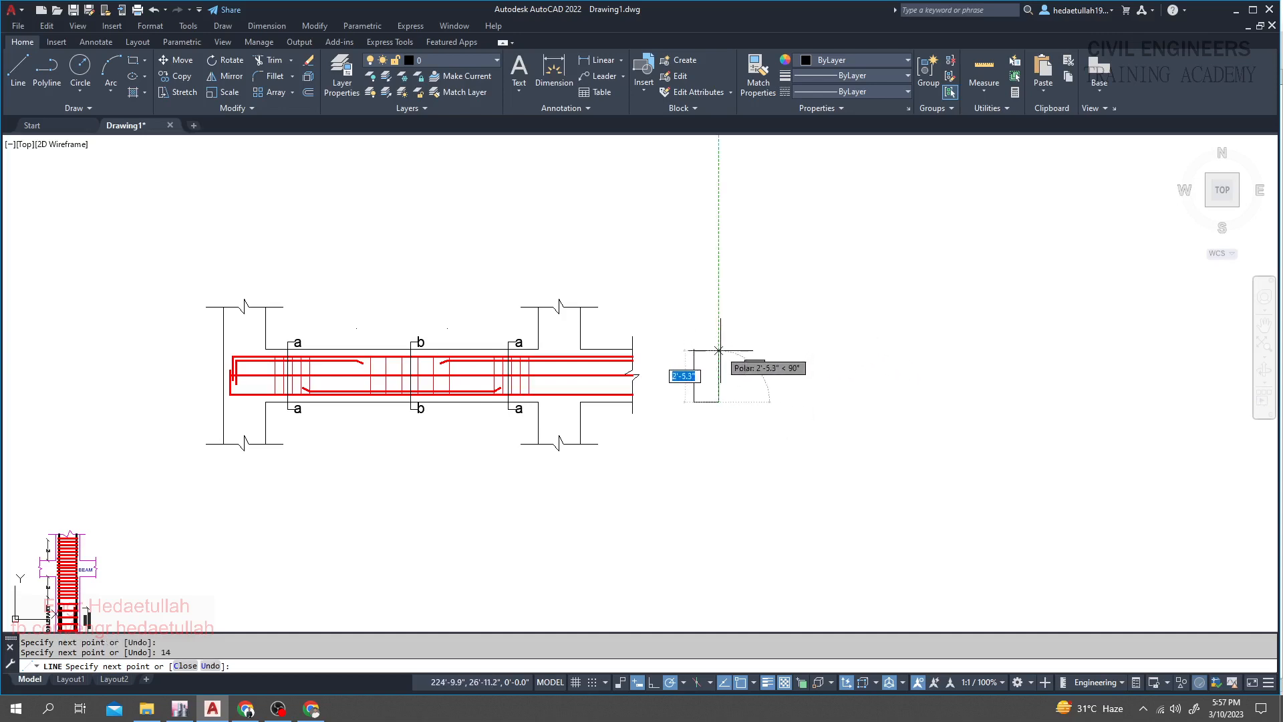
- Complete the cross-section rectangle with its right side up to beam-top level and a top edge back to the starting corner
scroll(715, 351, "up", 2)
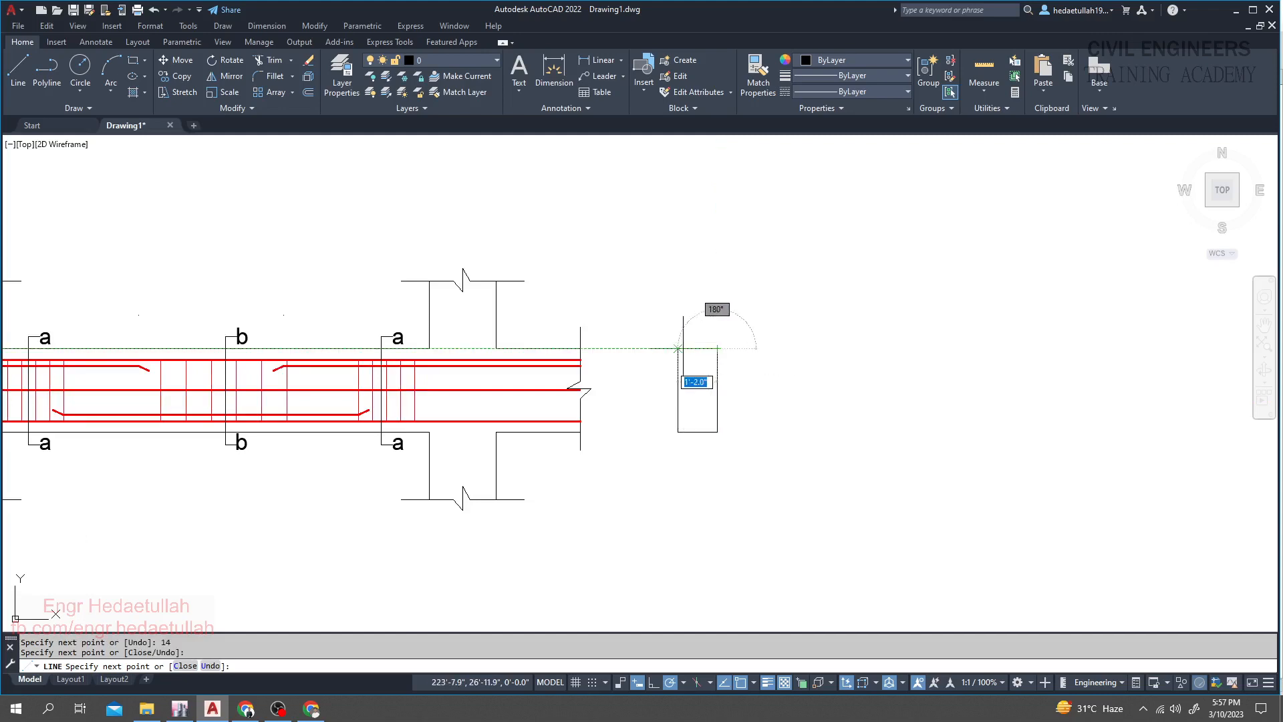
left_click(678, 349)
key("Return")
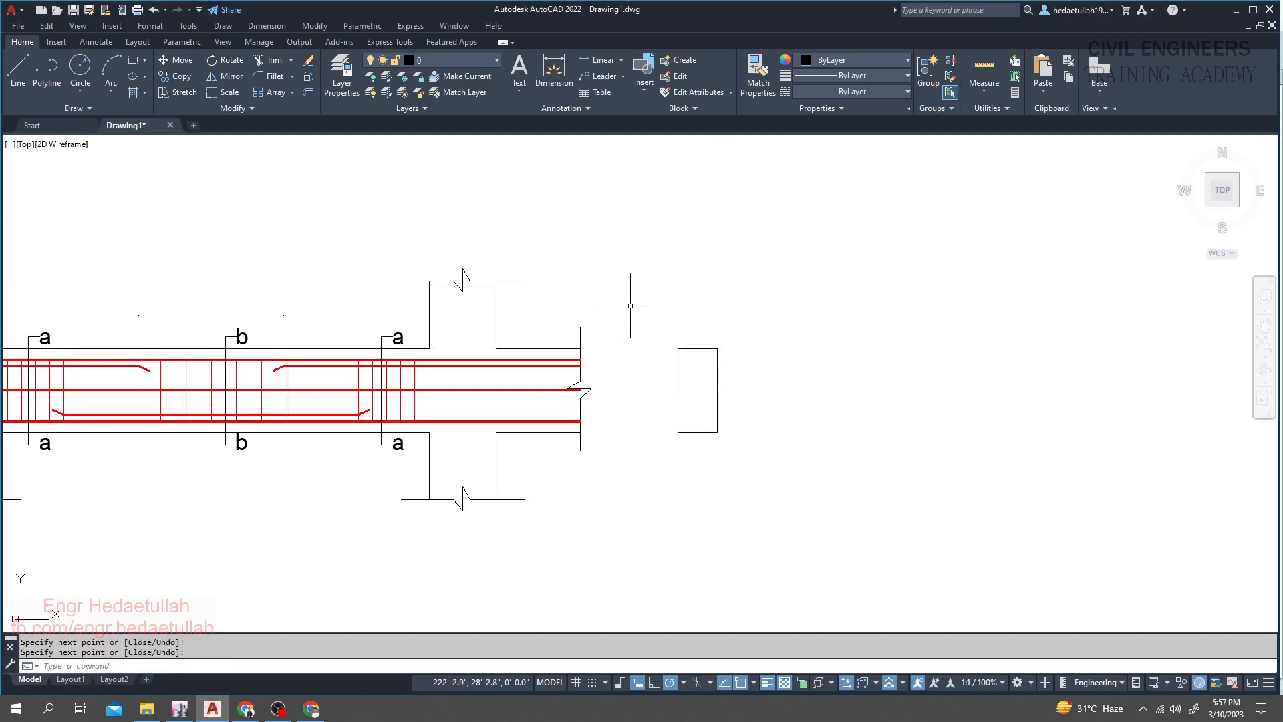
- Copy the cross-section's top edge 6 inches straight down to form the slab underside line
middle_click_drag(633, 300, 594, 285)
scroll(654, 378, "up", 1)
scroll(653, 377, "down", 1)
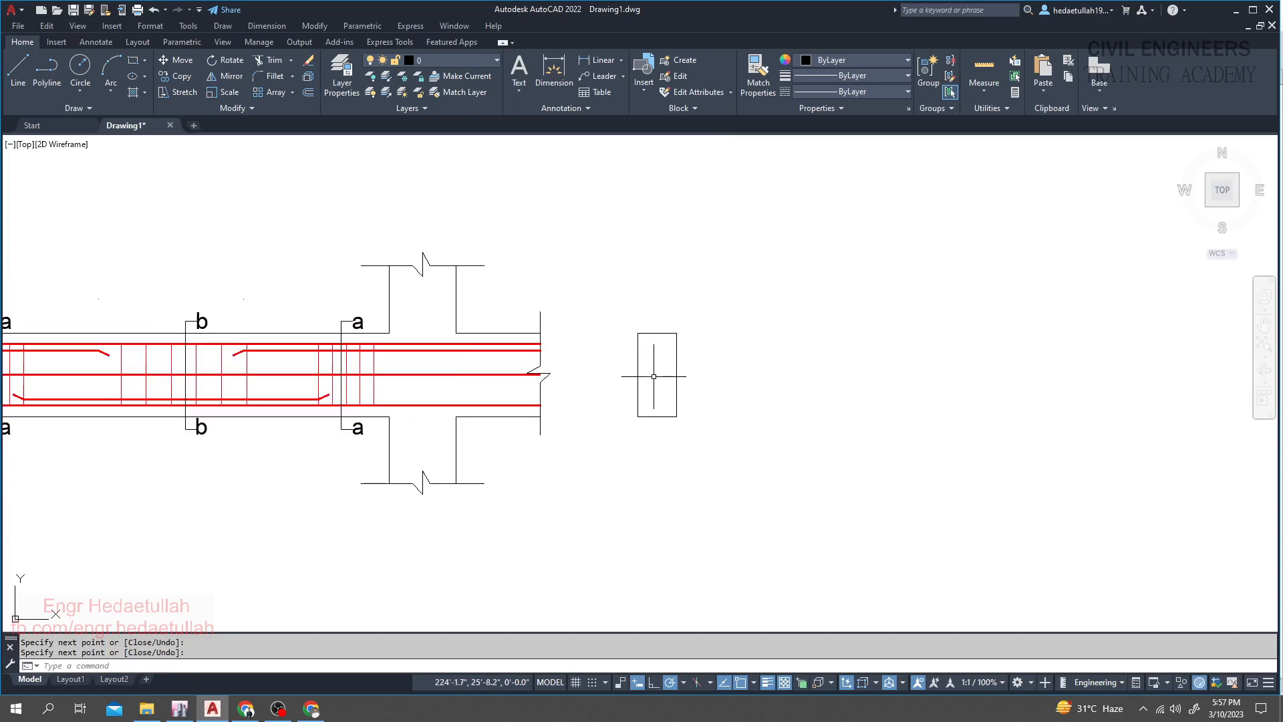
mouse_move(653, 377)
middle_mouse_down()
mouse_move(691, 401)
mouse_move(705, 380)
middle_mouse_up()
scroll(693, 402, "up", 1)
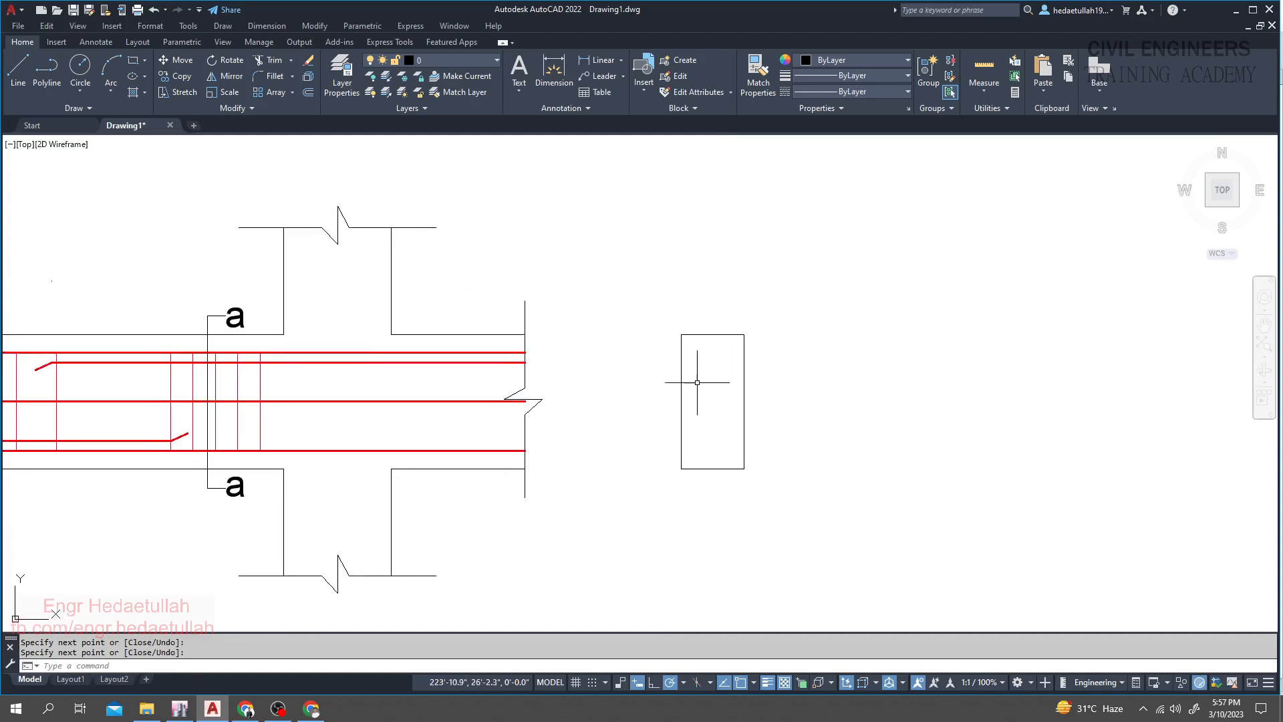
key("Return")
left_click(691, 334)
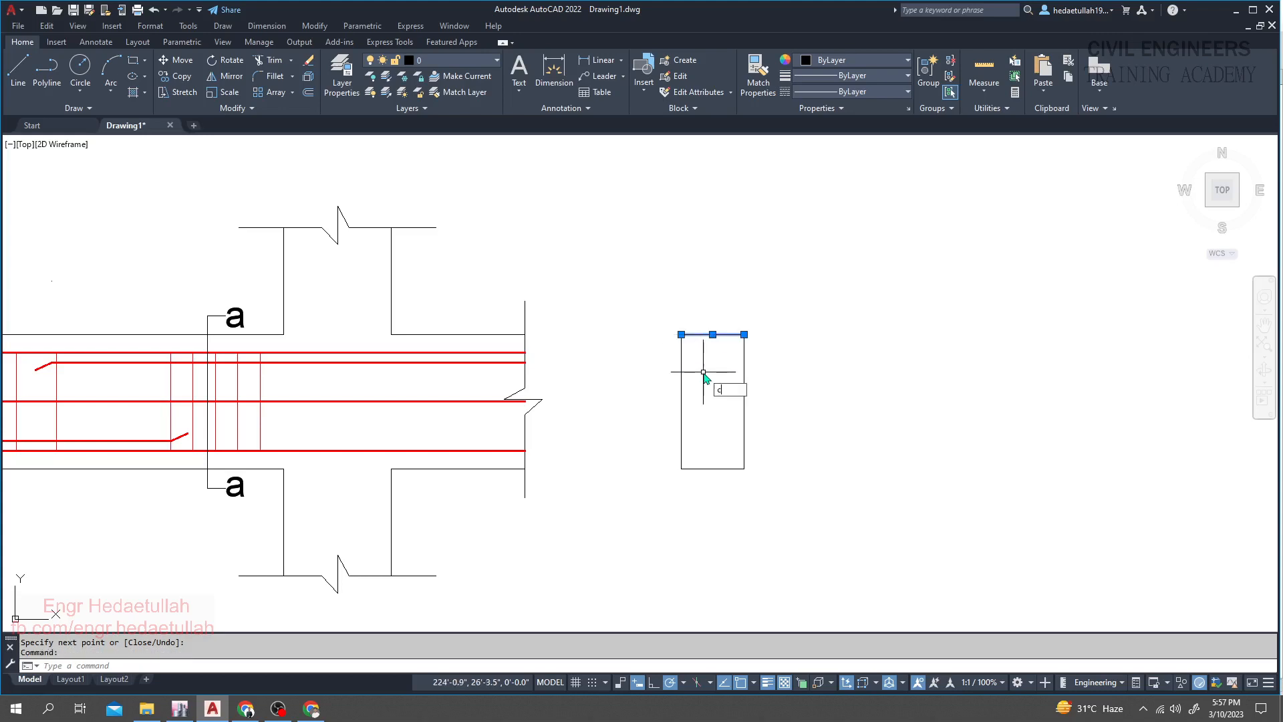
type("co")
key("Return")
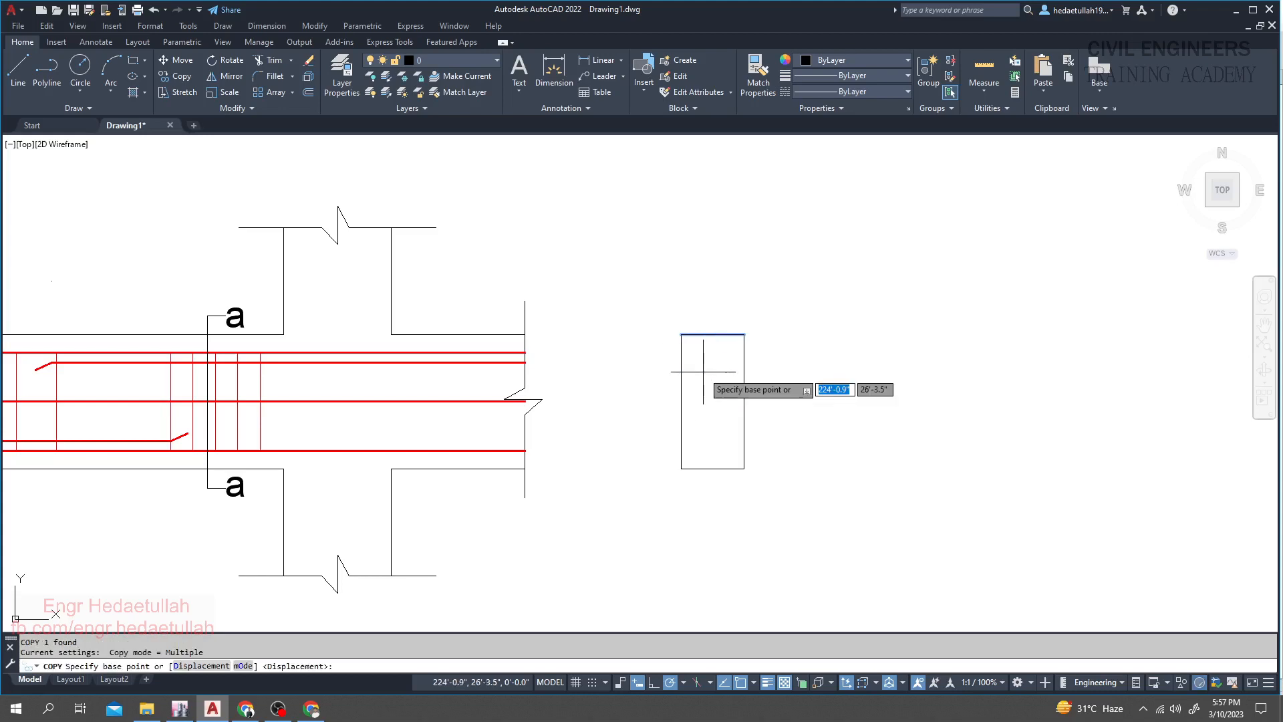
left_click(712, 334)
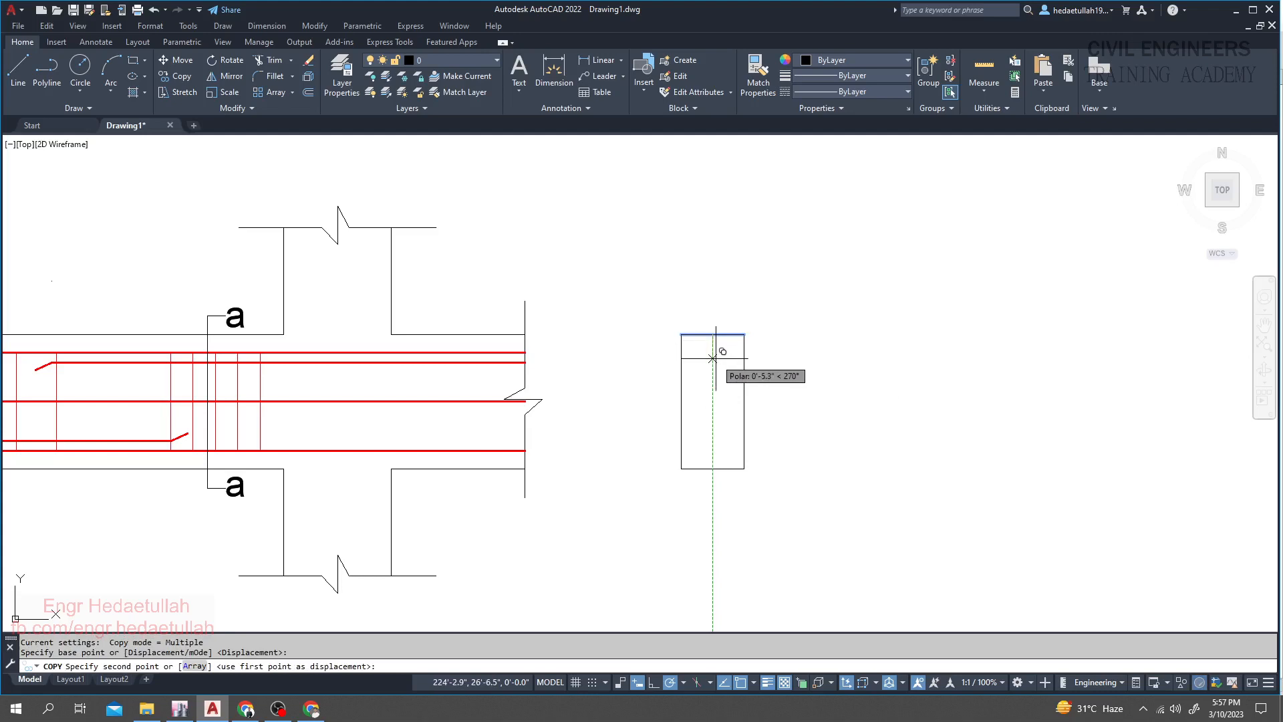
type("6")
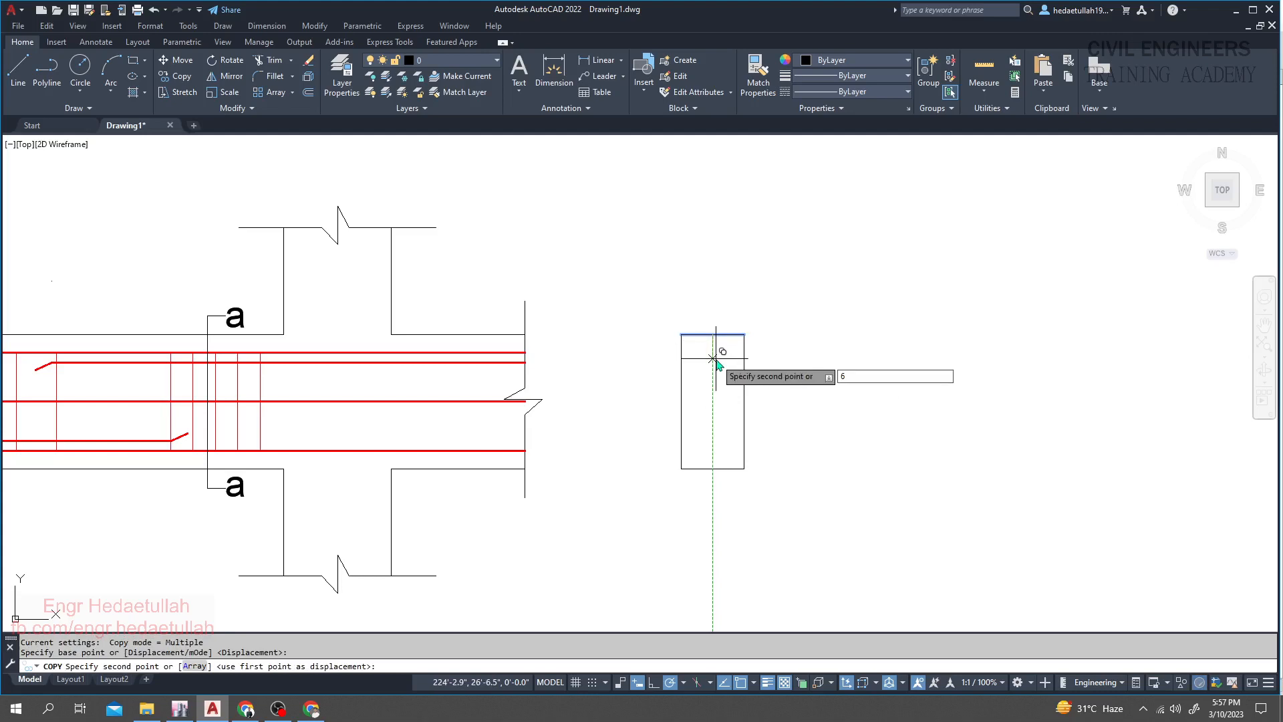
key("Return")
key("Return")
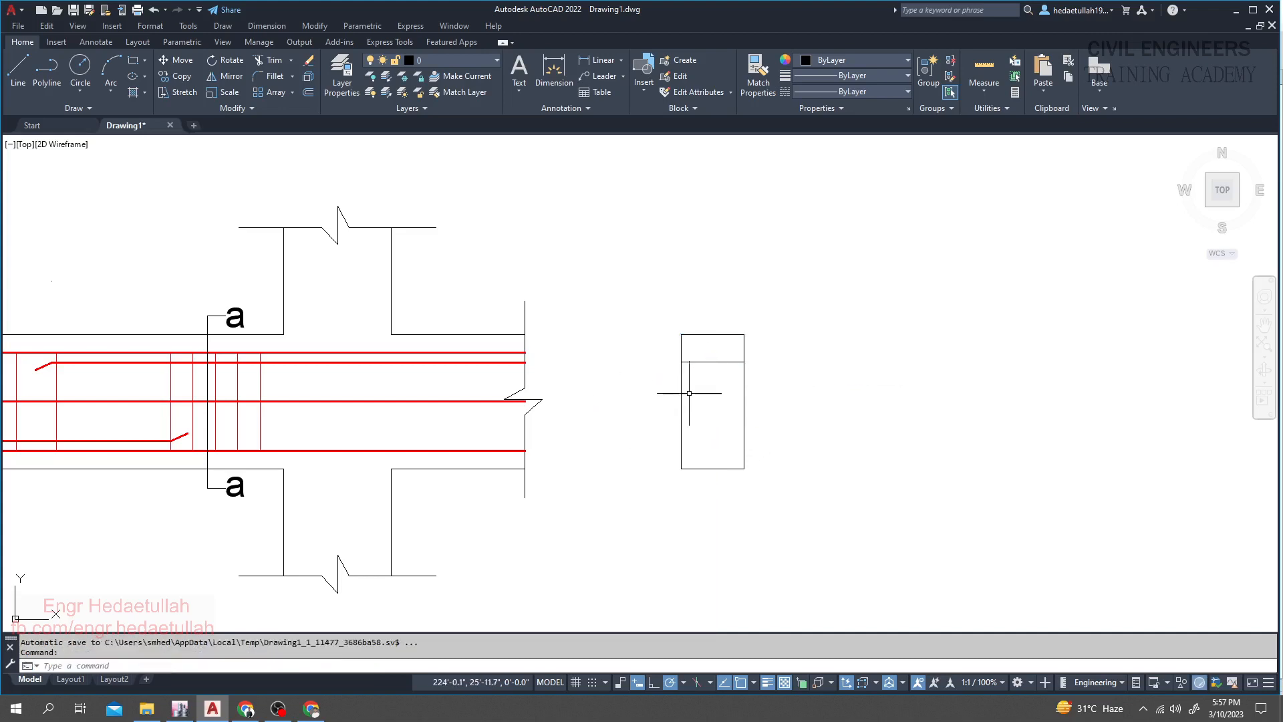
- Trim both vertical sides of the cross-section between the top edge and the copied line below it
middle_click_drag(689, 392, 711, 396)
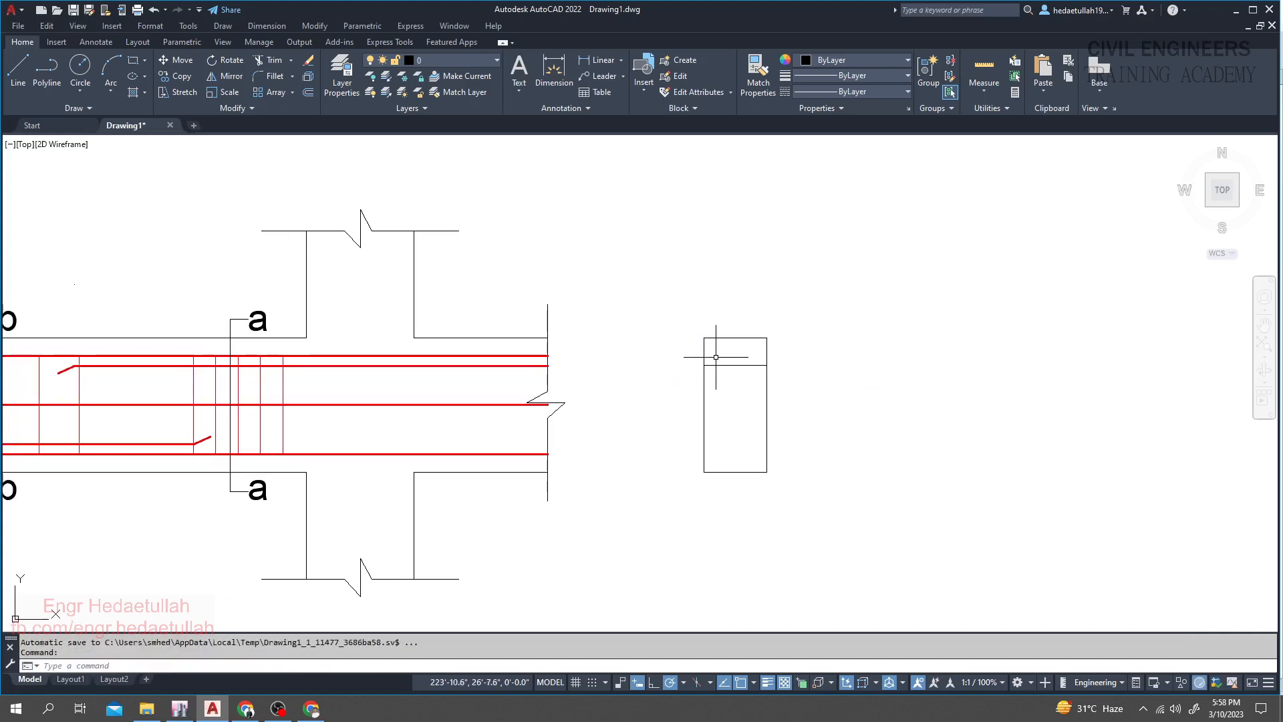
key("Return")
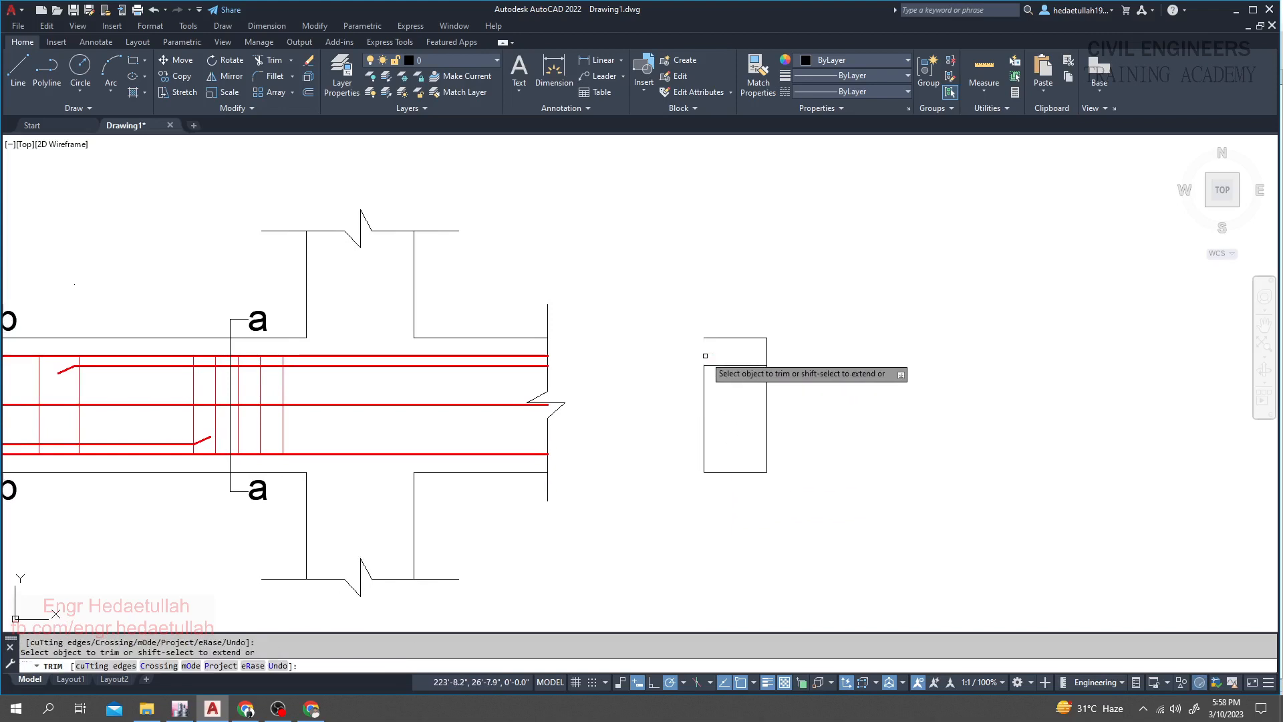
middle_click_drag(729, 410, 760, 416)
key("Escape")
- Draw a vertical line just left of the cross-section, from above its top edge to below the slab underside line
left_click(18, 70)
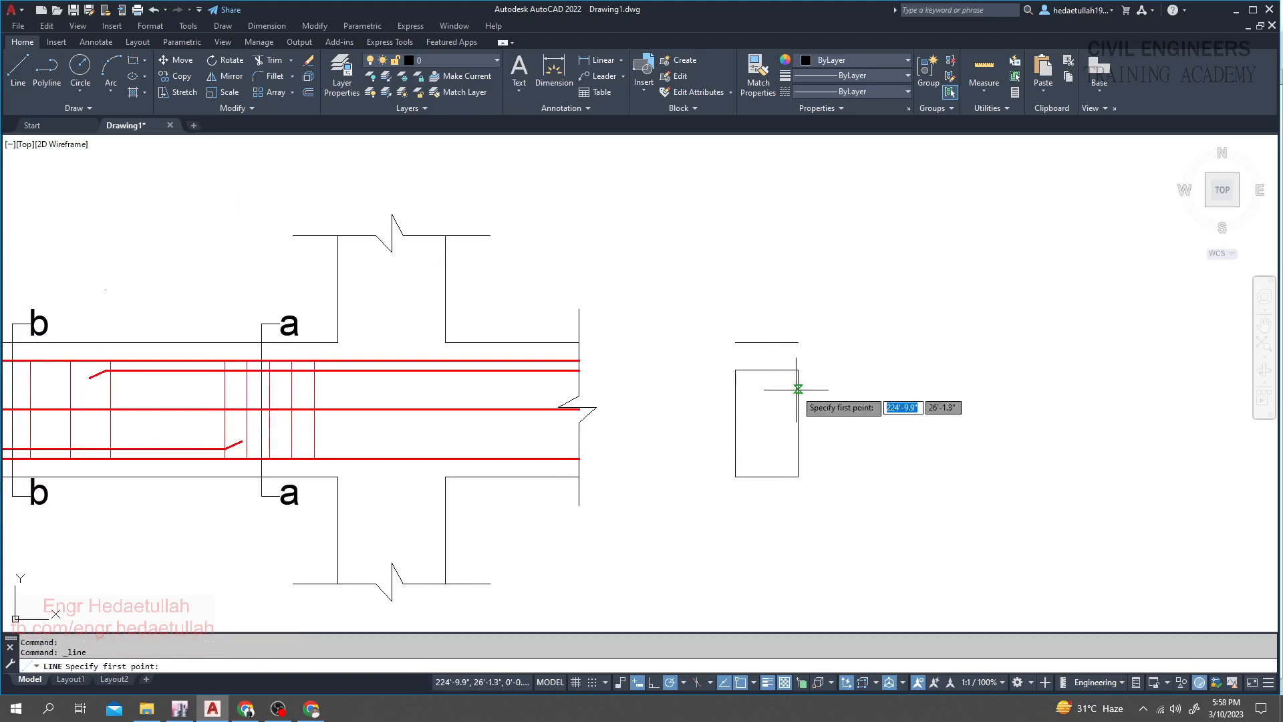
left_click(709, 322)
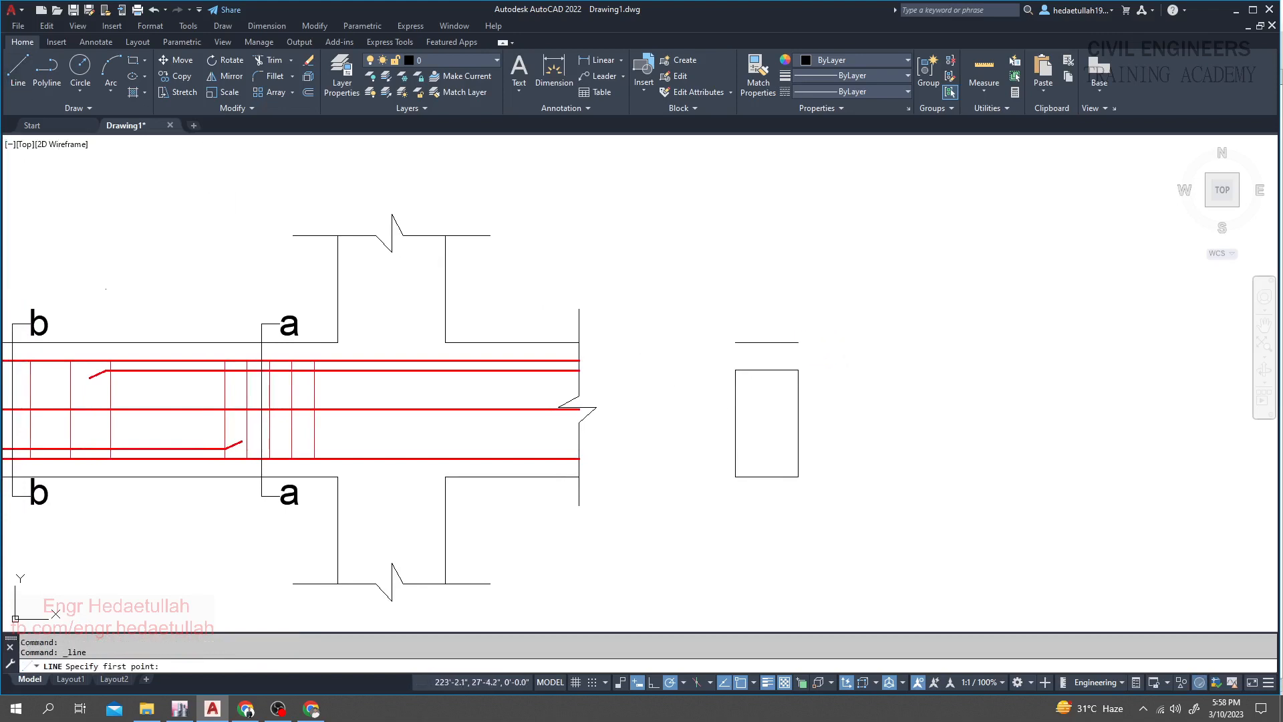
left_click(709, 419)
key("Escape")
middle_click_drag(666, 461, 658, 461)
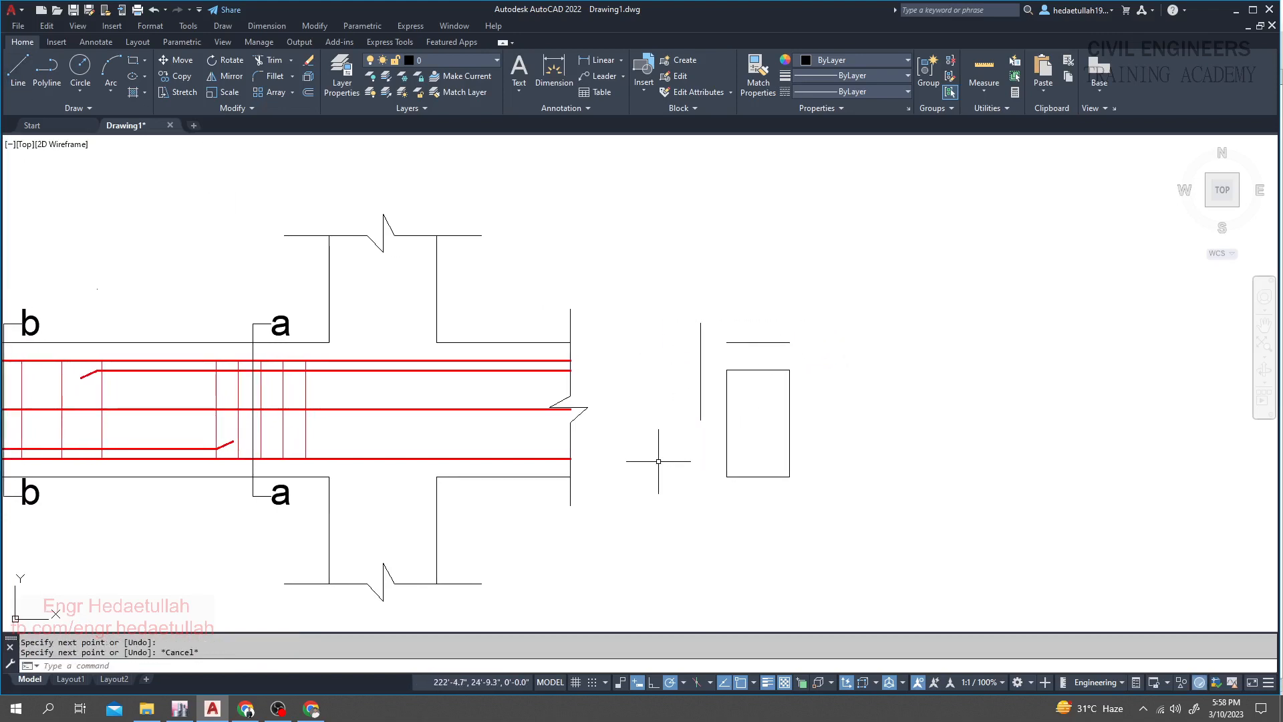
left_click(706, 419)
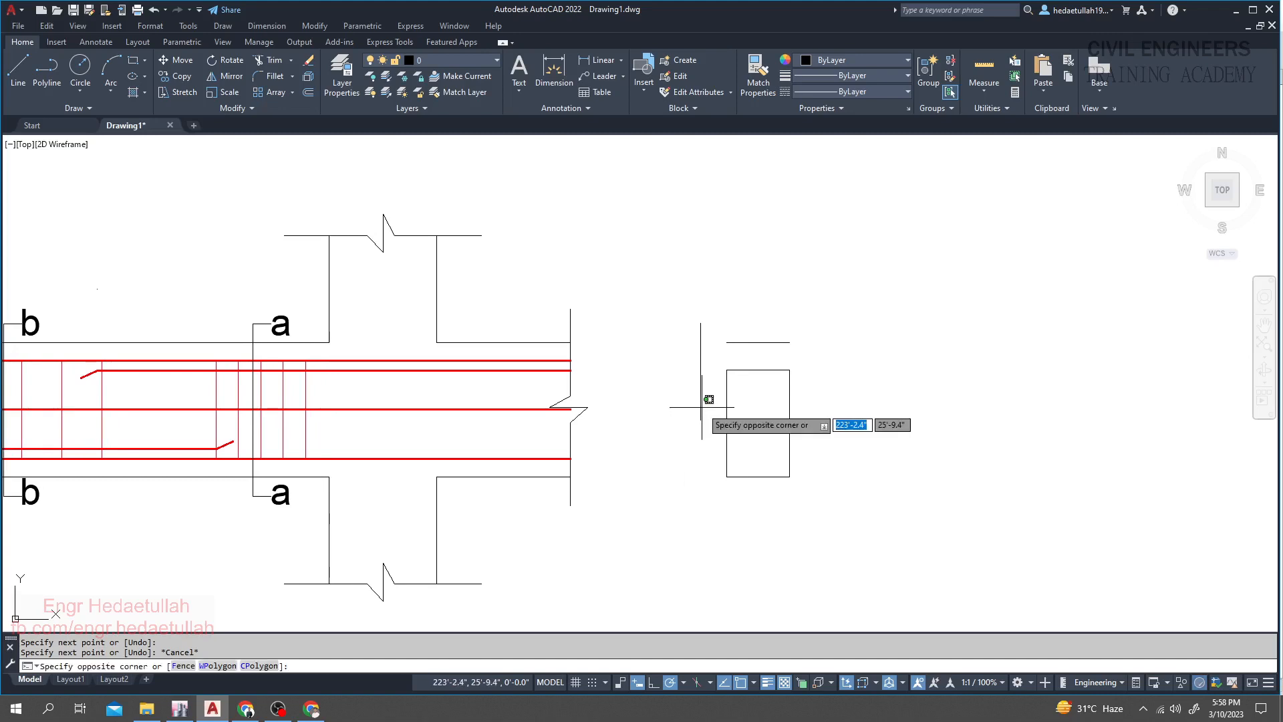
left_click(699, 407)
key("Escape")
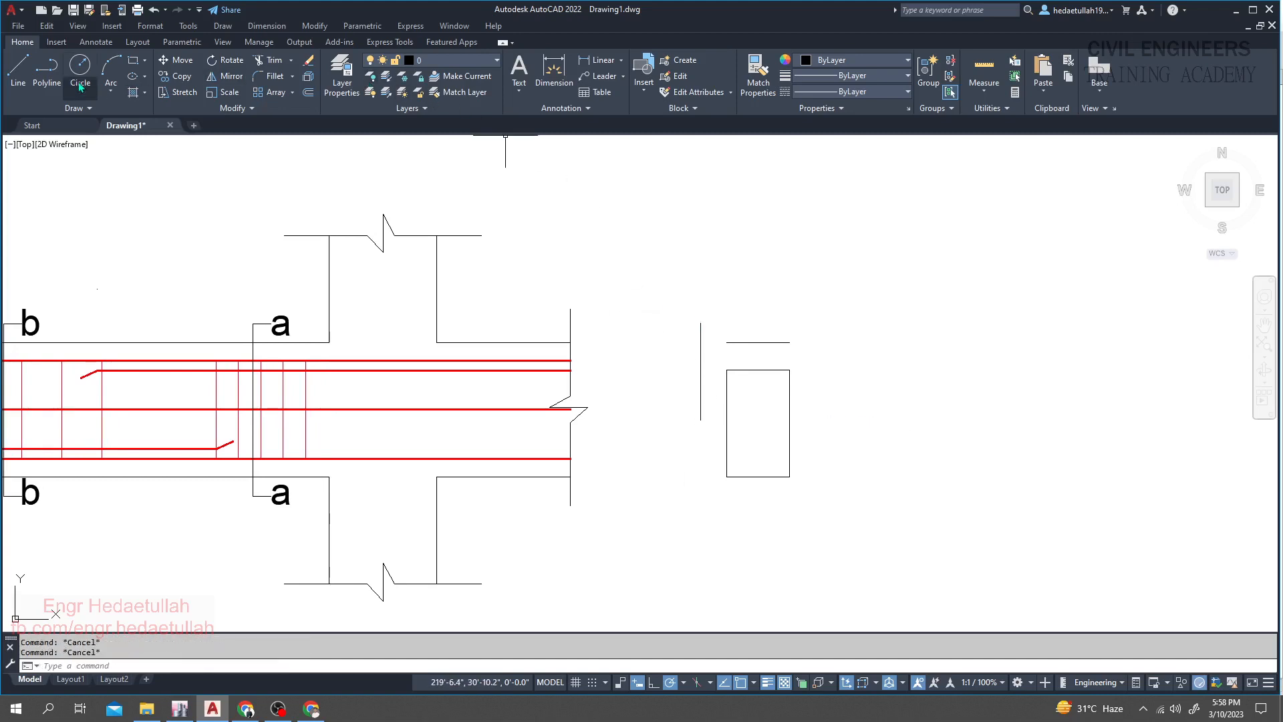
left_click(18, 70)
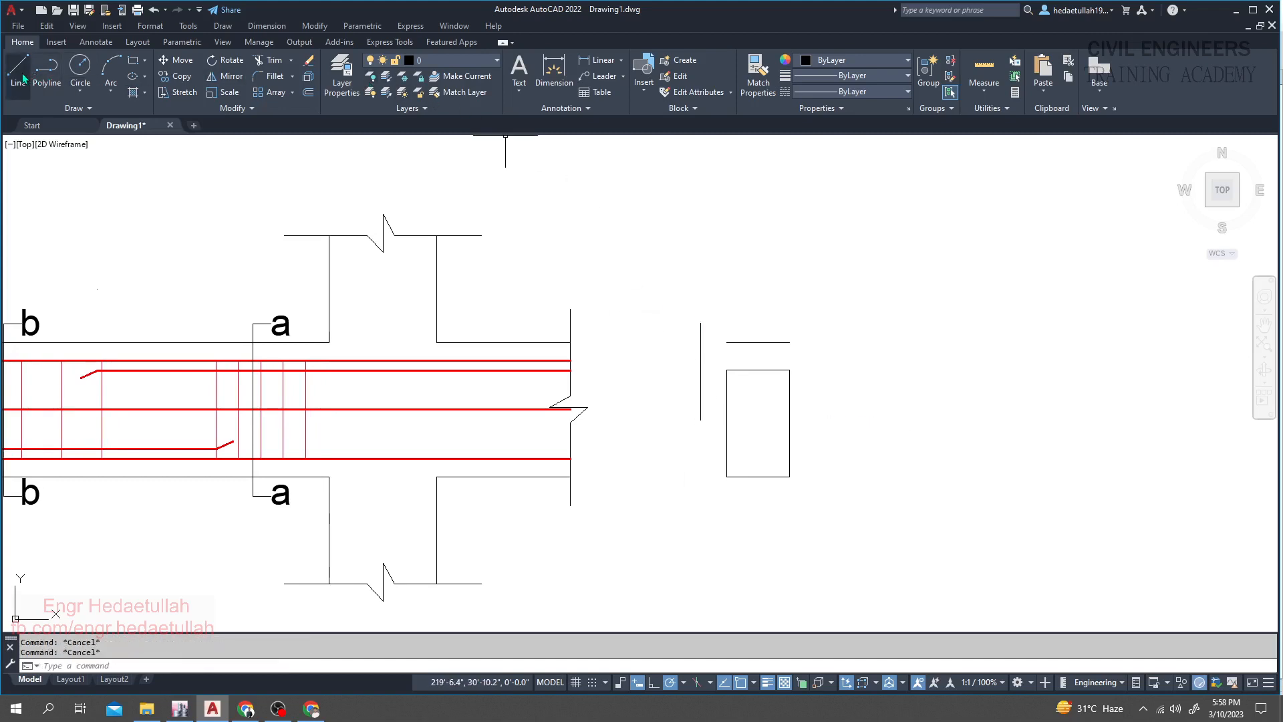
left_click(726, 342)
key("Escape")
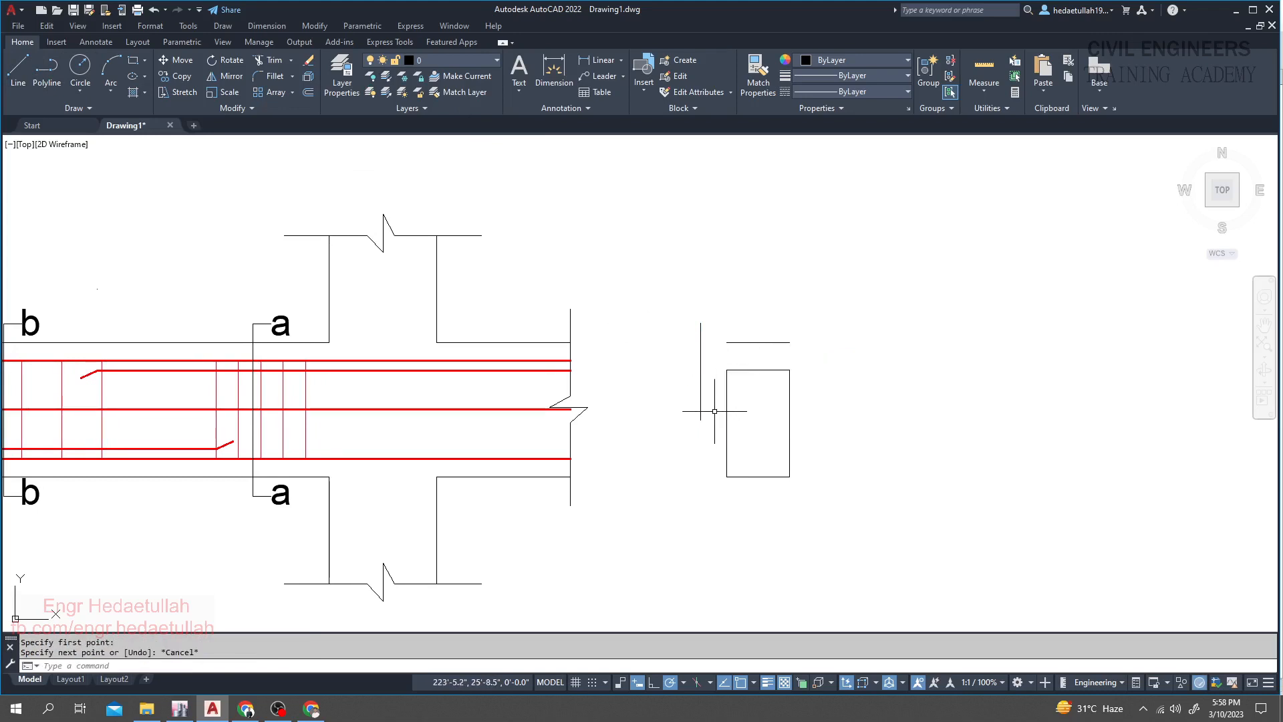
- Extend the cross-section's top edge and slab underside line left to the new vertical line
type("ex")
key("Return")
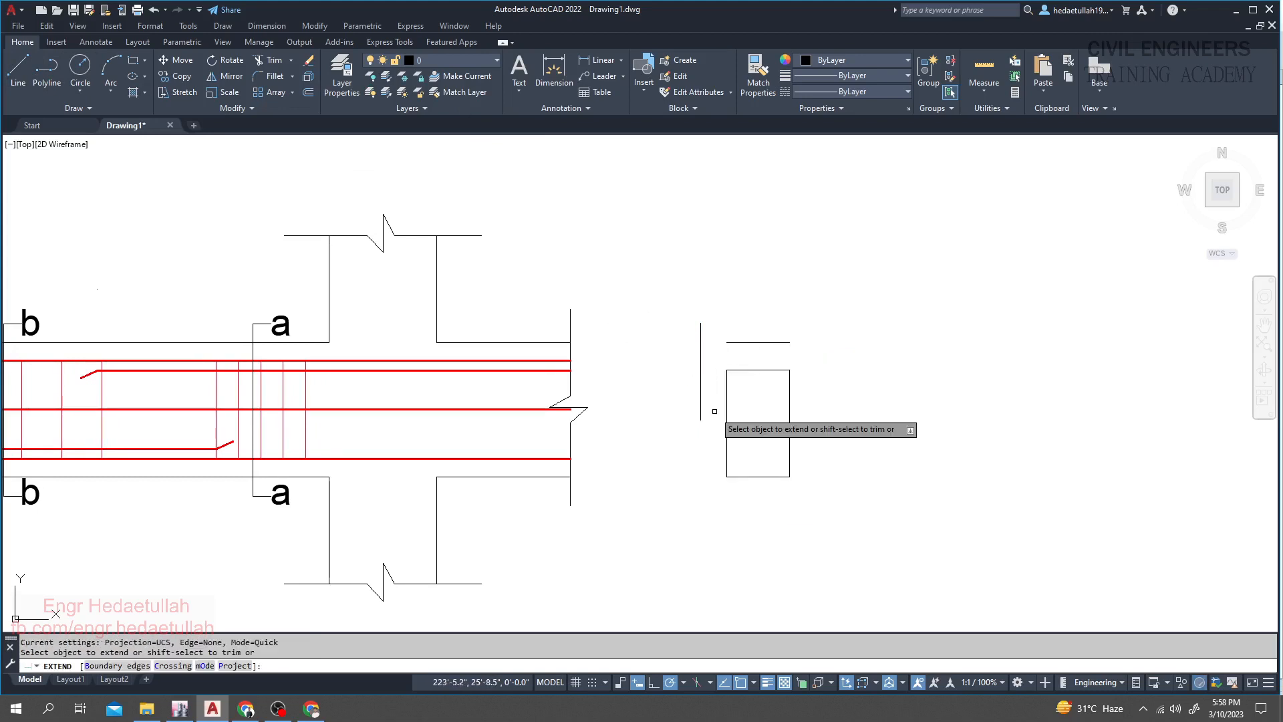
left_click(740, 345)
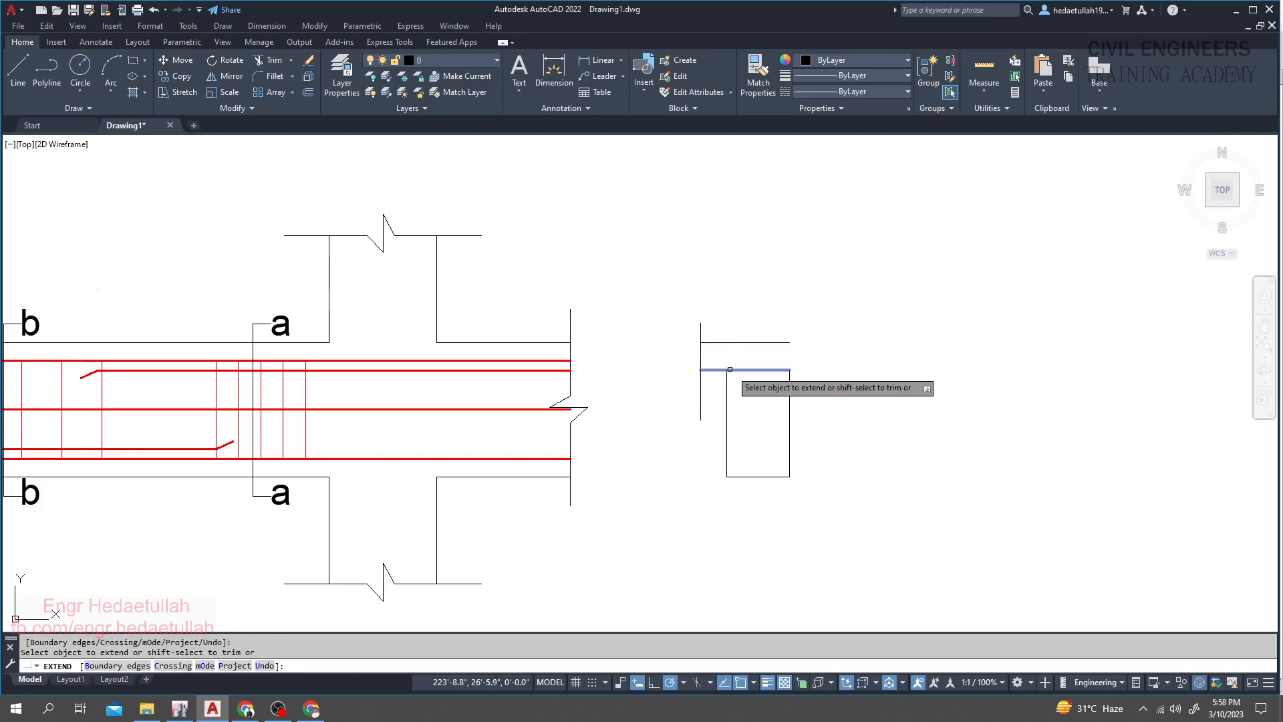
left_click(735, 370)
key("Escape")
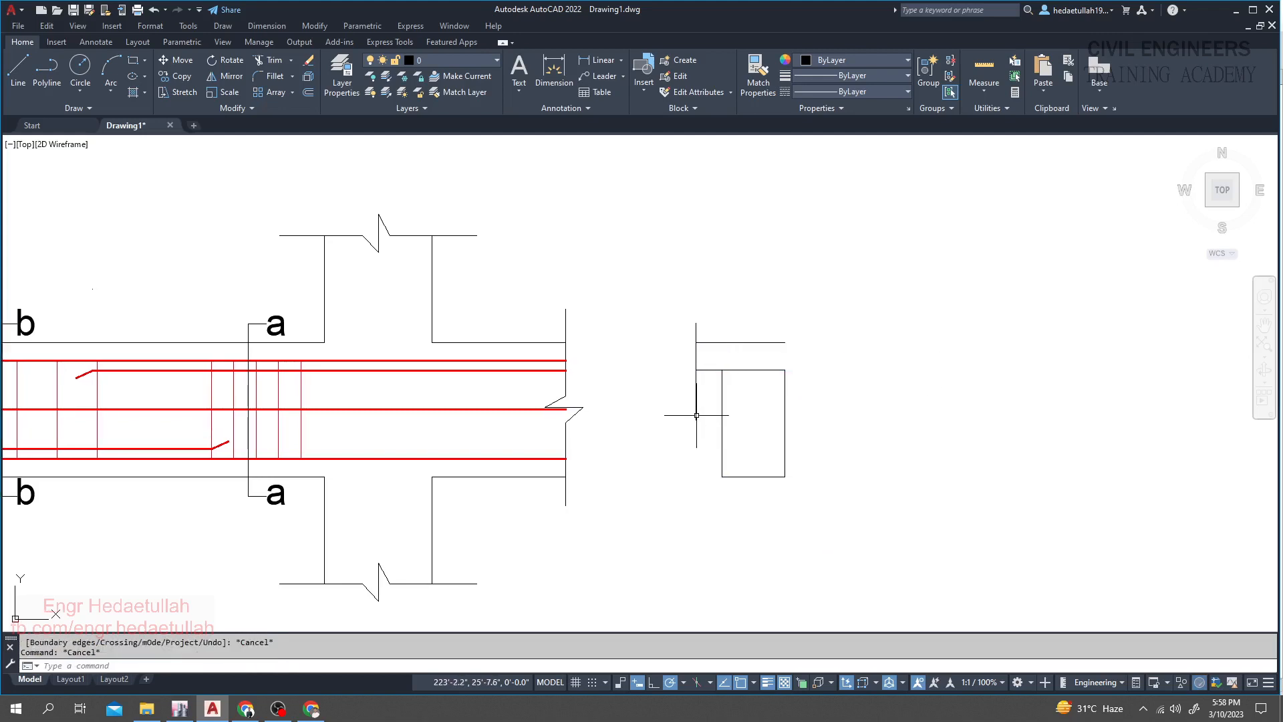
- Trim the slab underside line between the two sides of the beam web
type("tr")
key("Return")
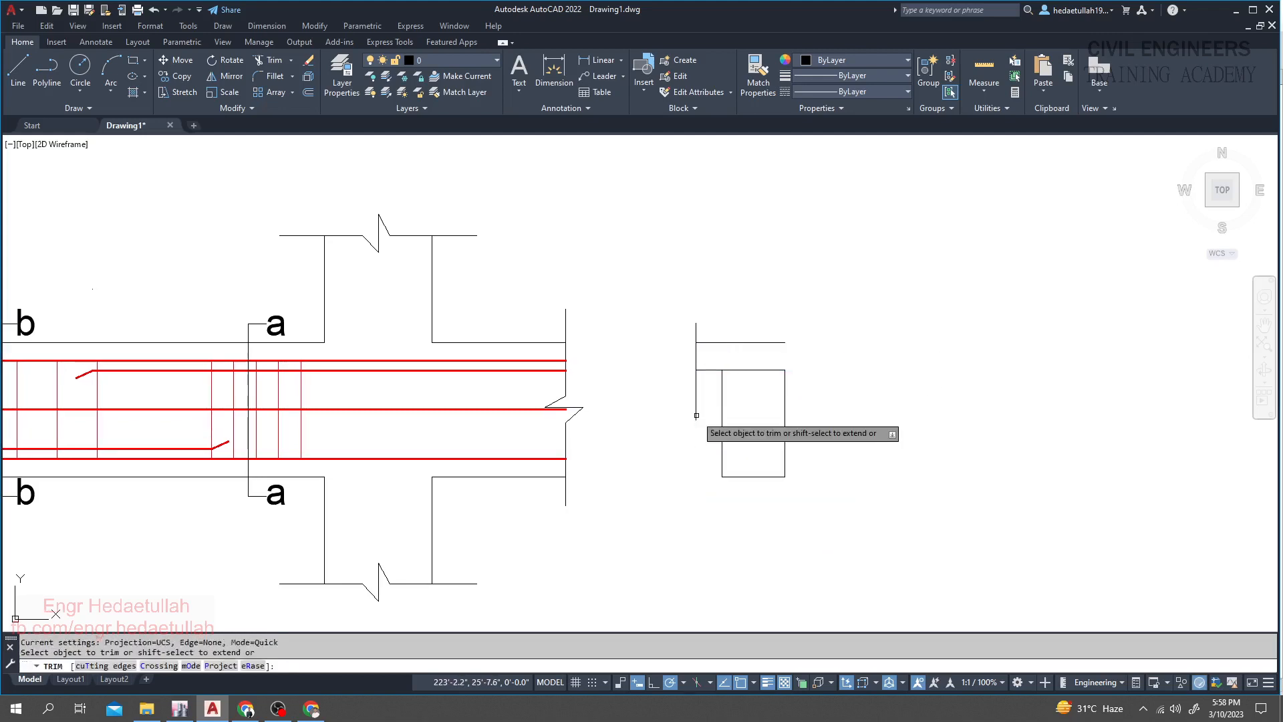
left_click(760, 369)
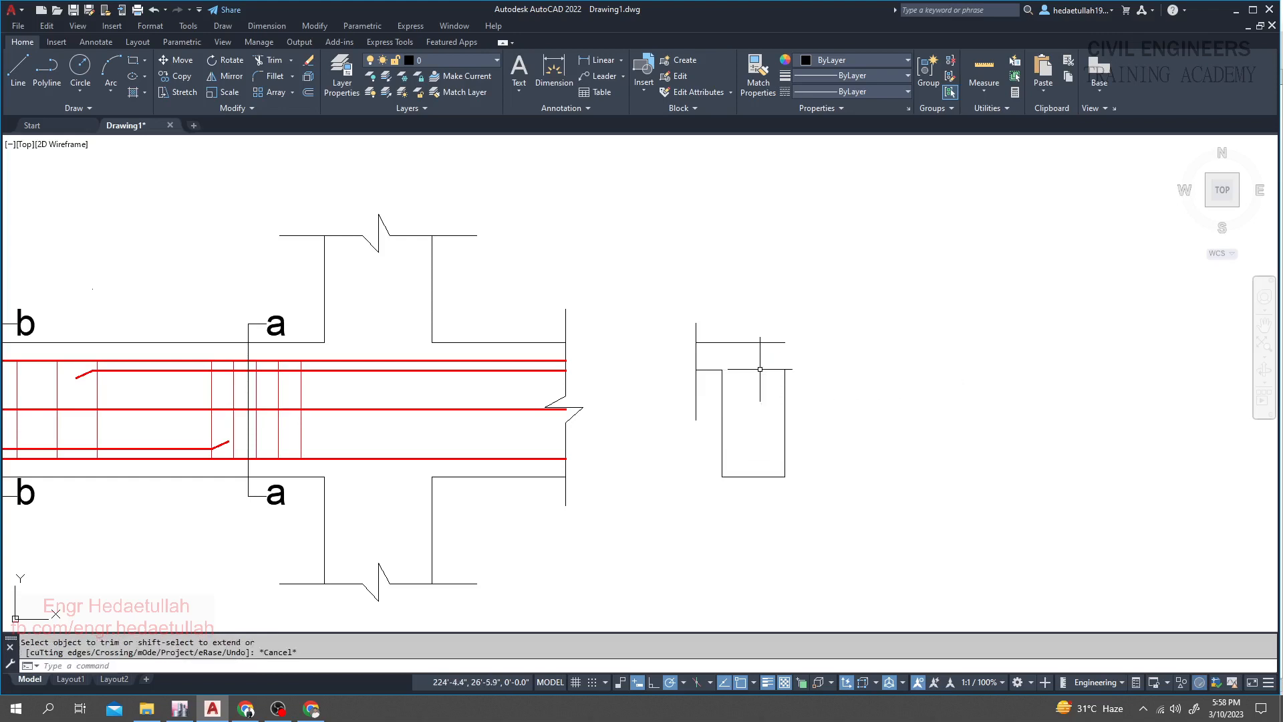
key("Escape")
key("Escape")
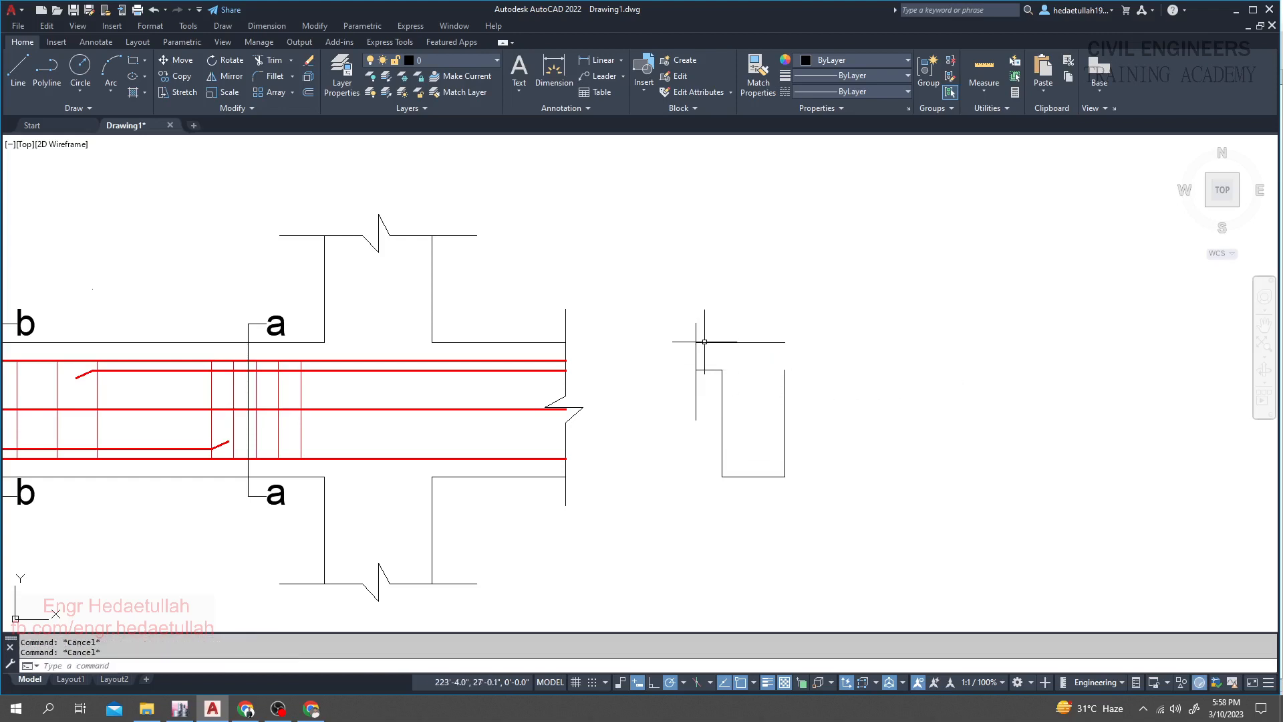
key("Escape")
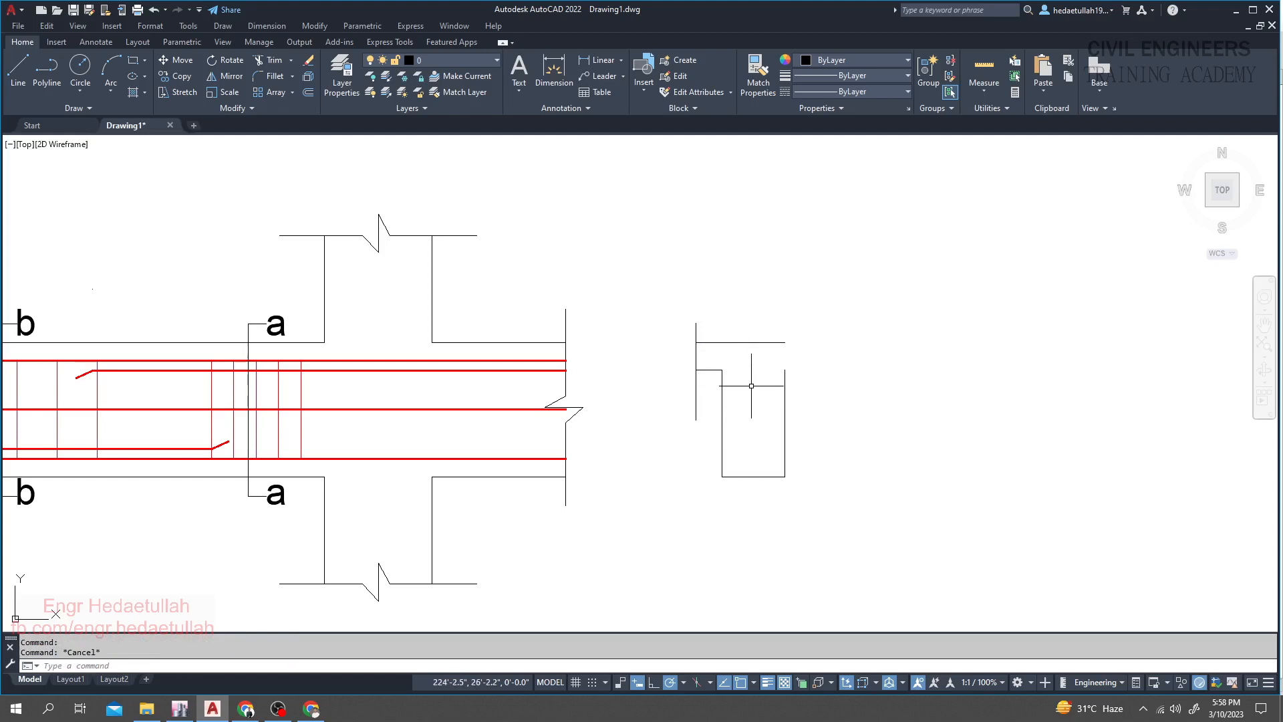
- Mirror the vertical line about the beam web's vertical centreline through the bottom edge's midpoint, keeping the original
key("Return")
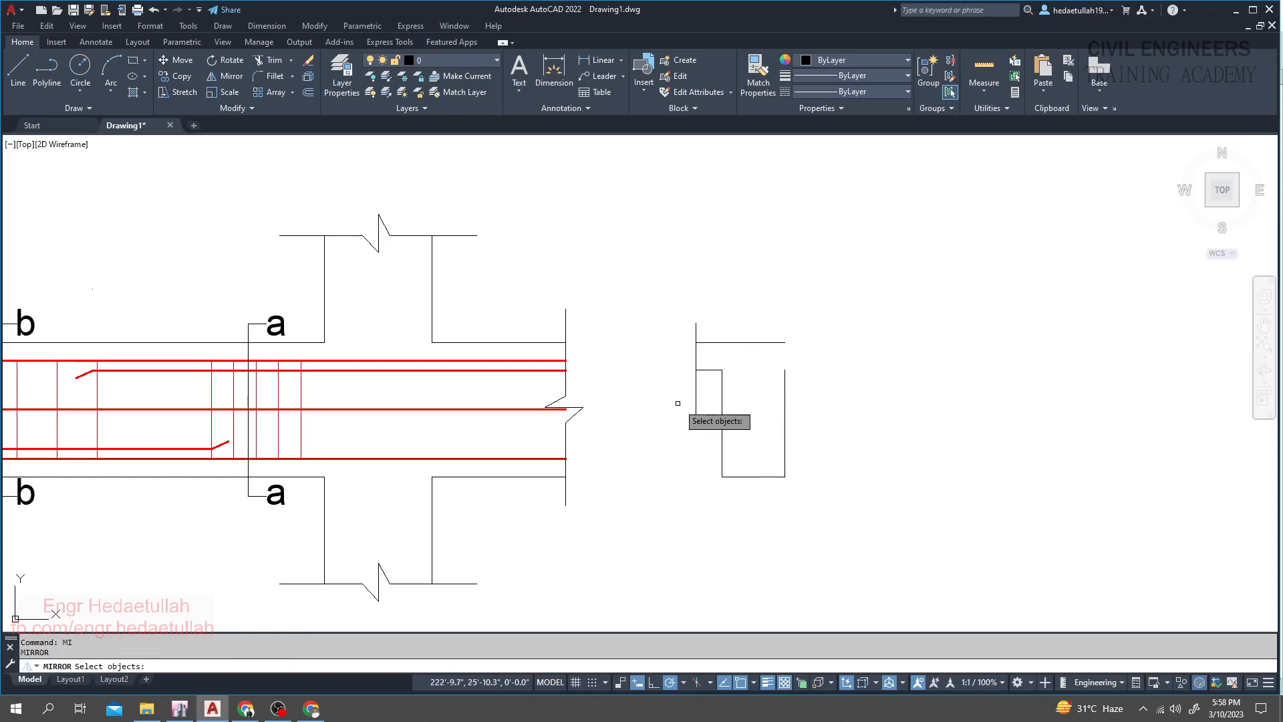
left_click(693, 402)
key("Return")
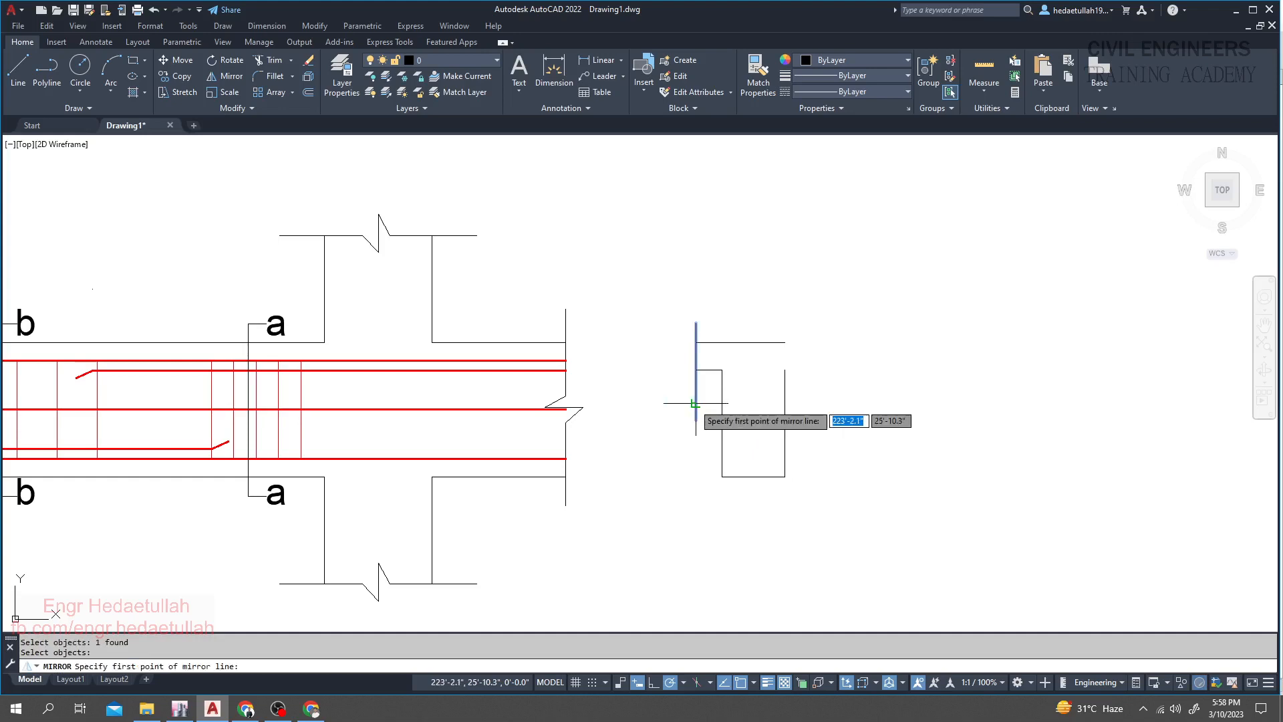
left_click(753, 475)
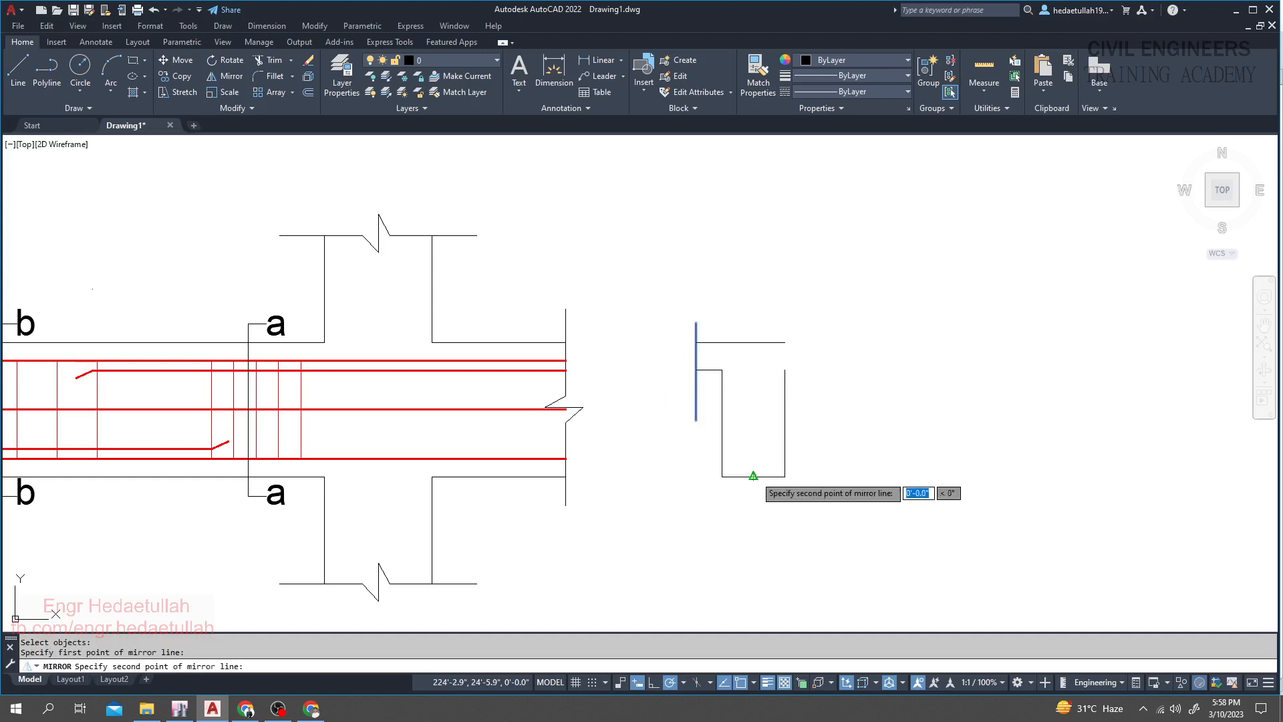
left_click(754, 288)
key("Return")
middle_click_drag(764, 414, 759, 413)
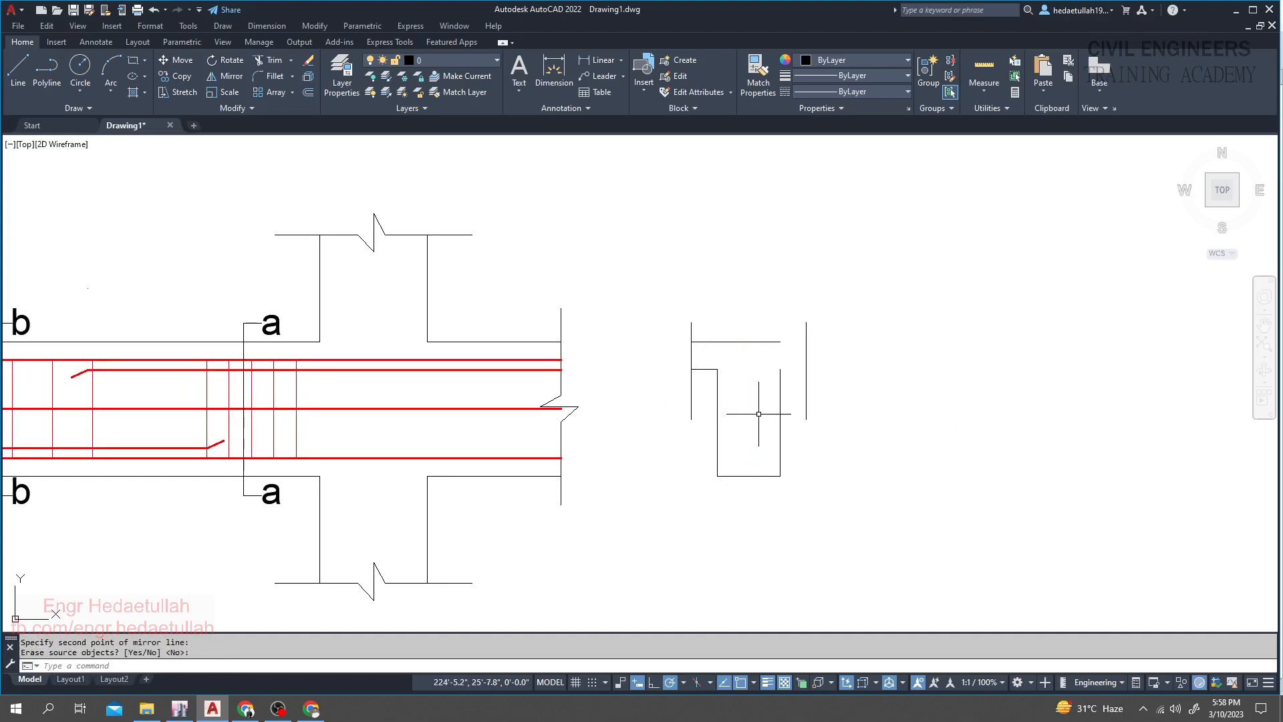
- Extend the cross-section's top edge and slab underside line right to the mirrored vertical line
type("ex")
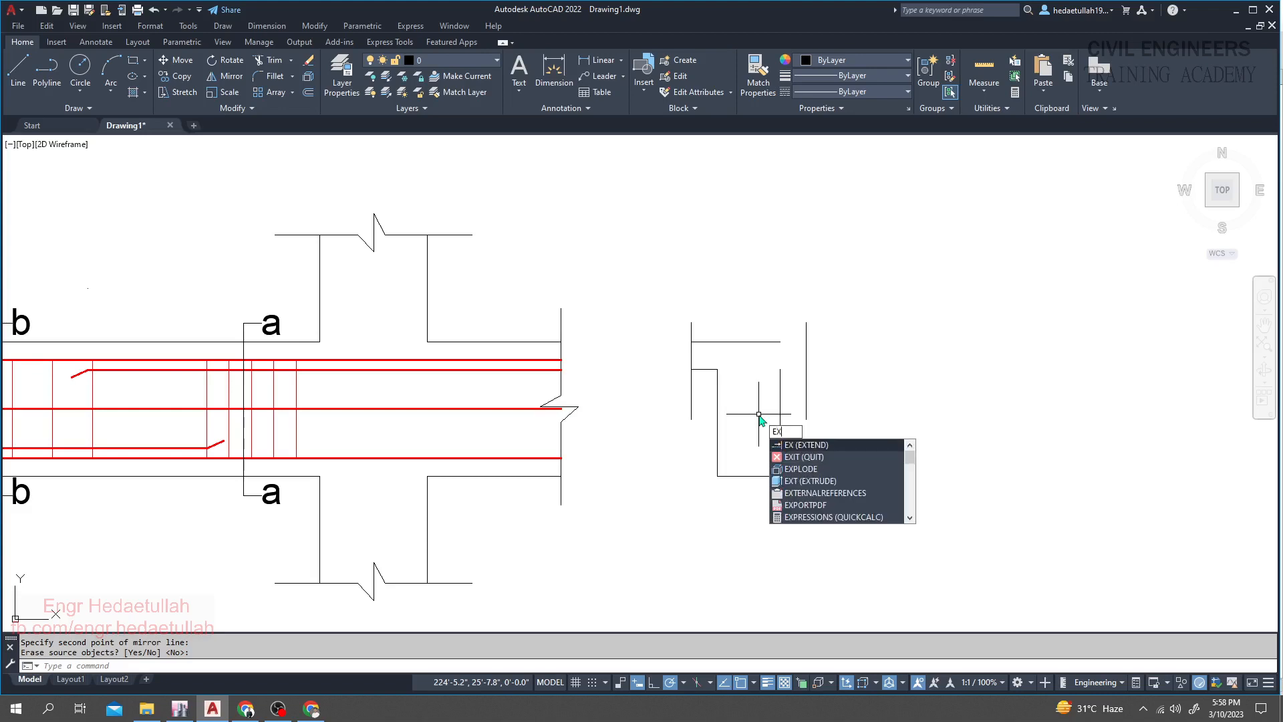
key("Return")
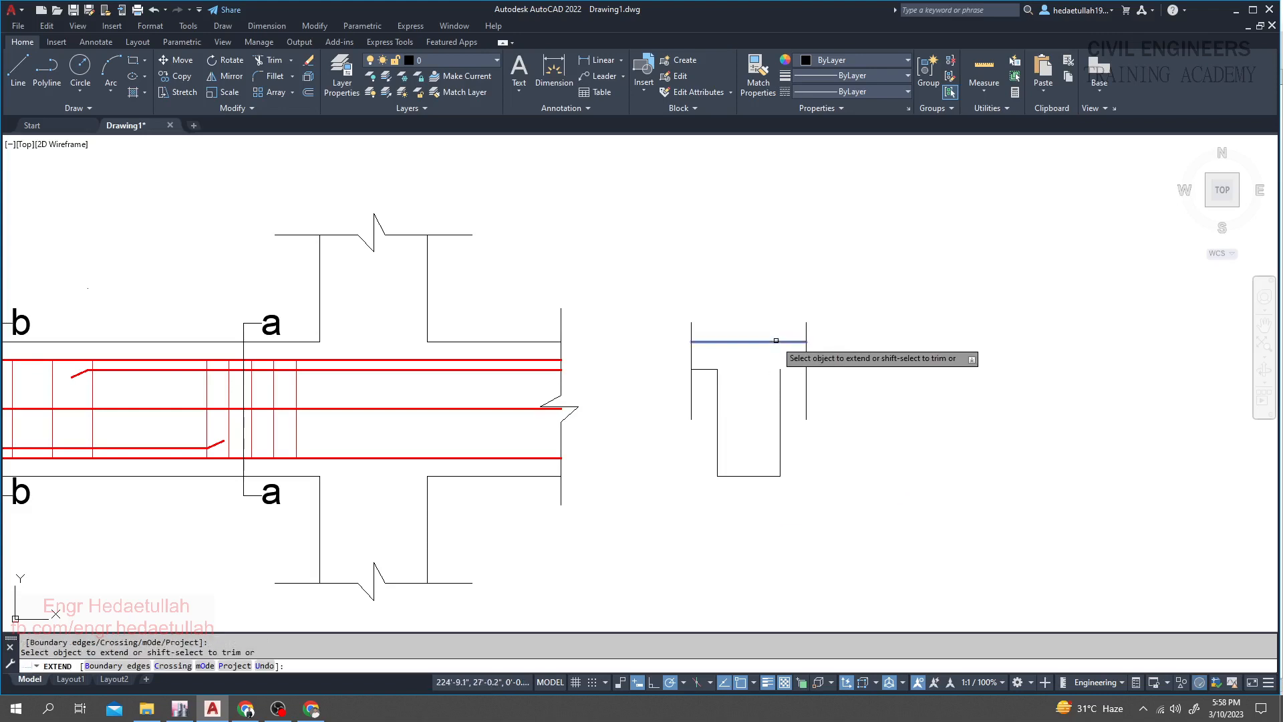
left_click(775, 341)
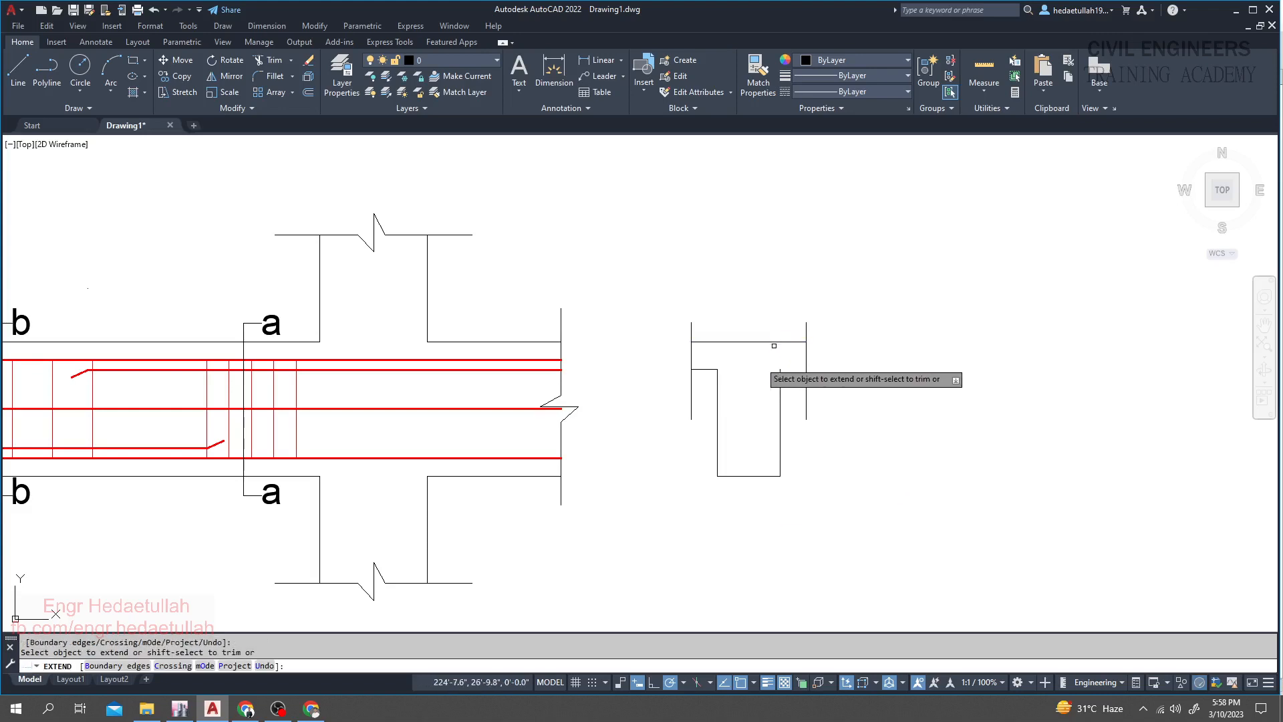
left_click(711, 368)
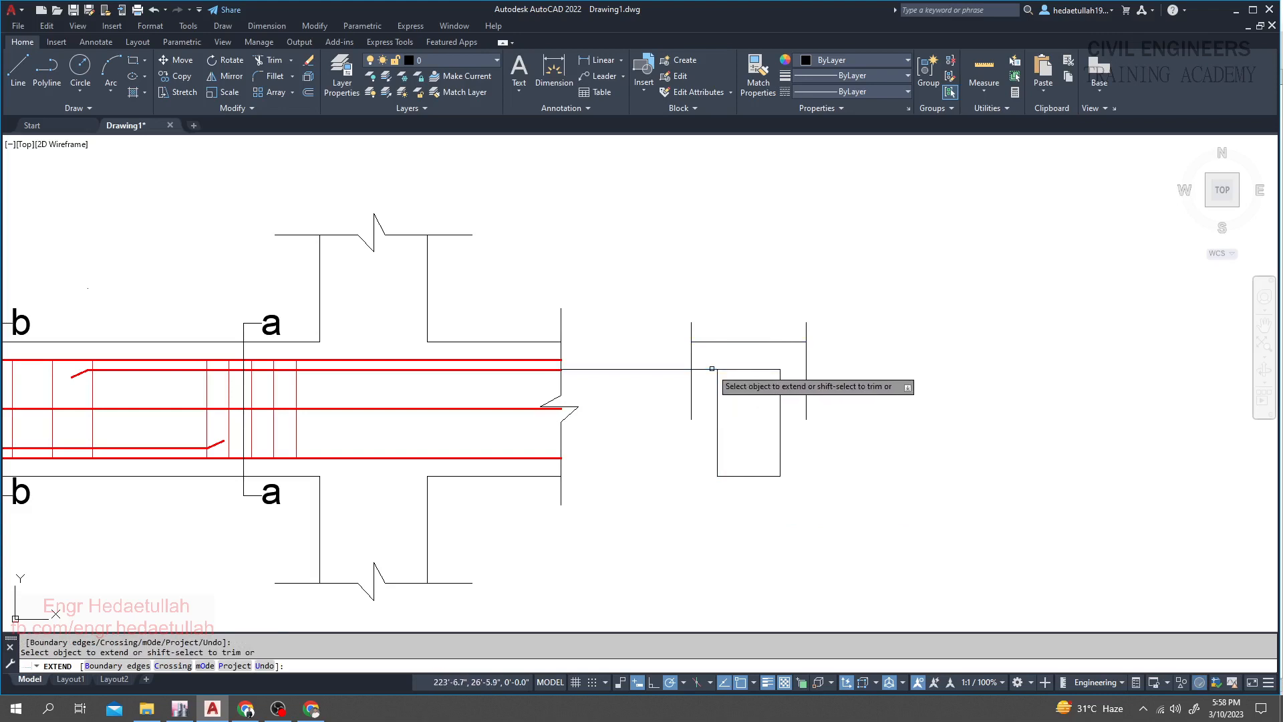
left_click(745, 369)
middle_click_drag(756, 397, 759, 397)
key("Escape")
key("Escape")
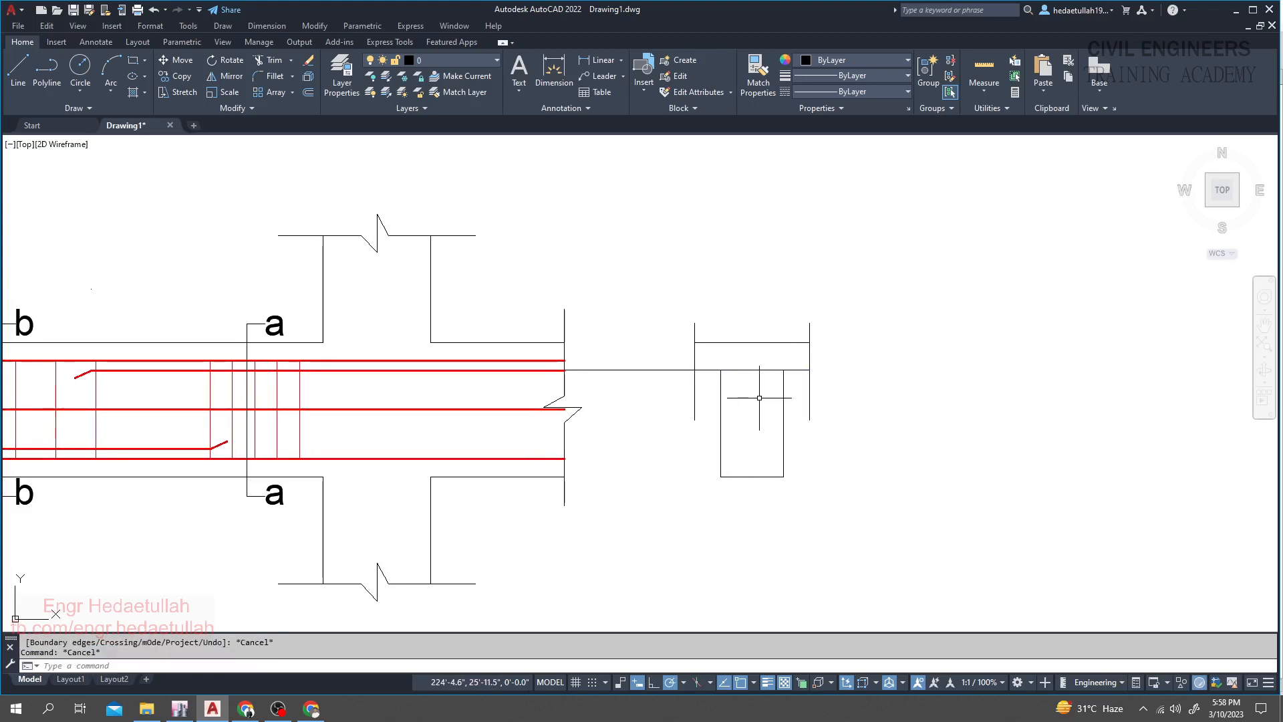
- Trim the slab underside line inside the beam web and between the longitudinal section and the cross-section's left flange
type("tr")
key("Return")
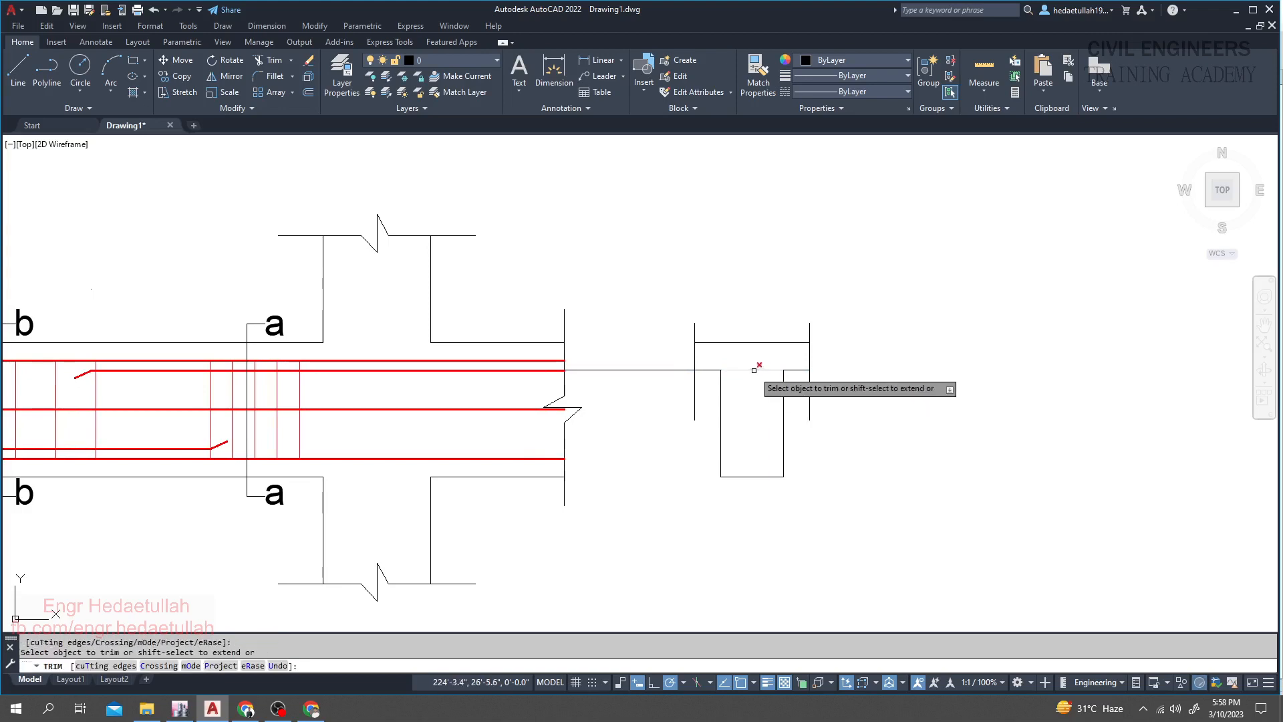
left_click(682, 369)
middle_click_drag(769, 380, 765, 379)
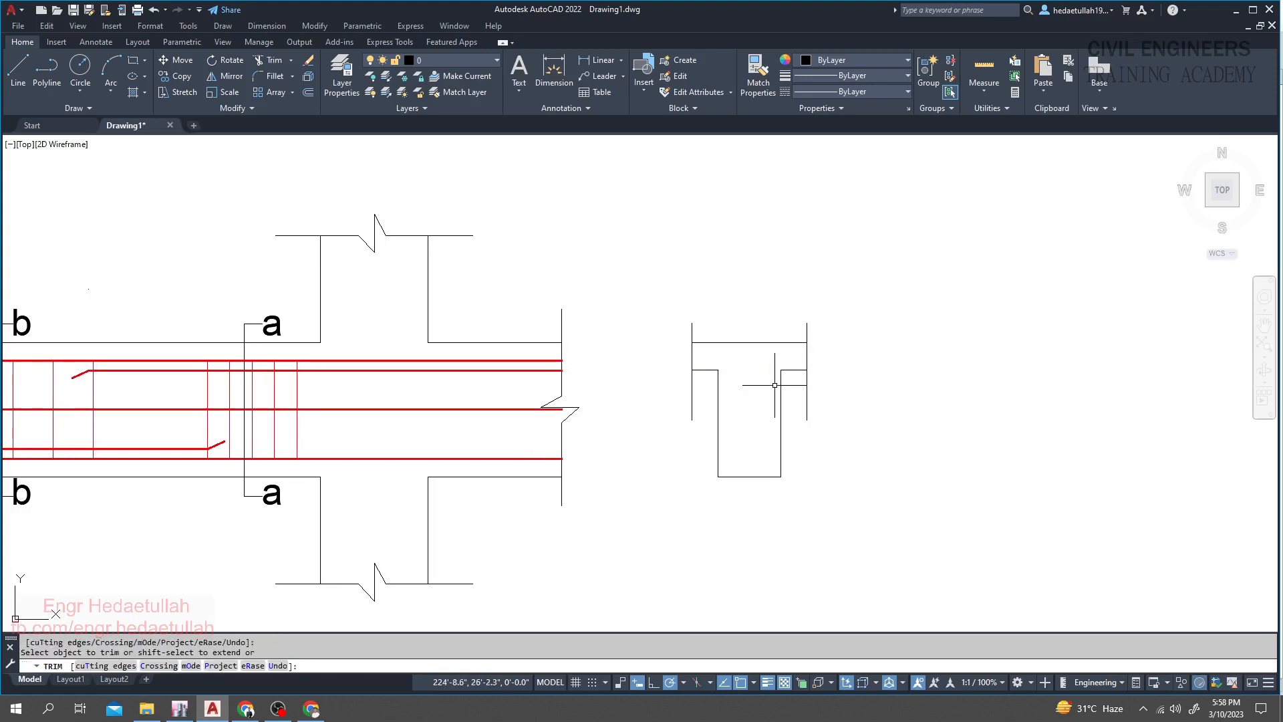
key("Escape")
key("Escape")
- Delete the two vertical lines at the left and right ends of the cross-section's flanges
left_click(700, 401)
left_click(688, 400)
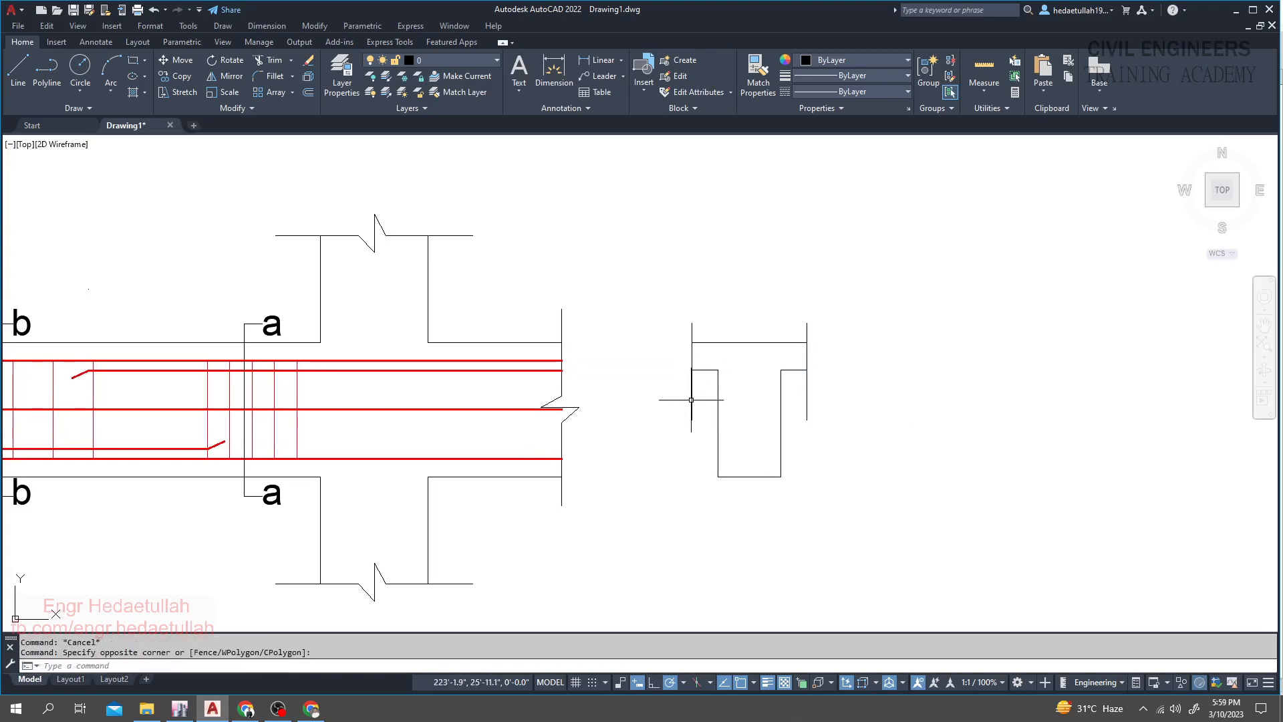
key("Delete")
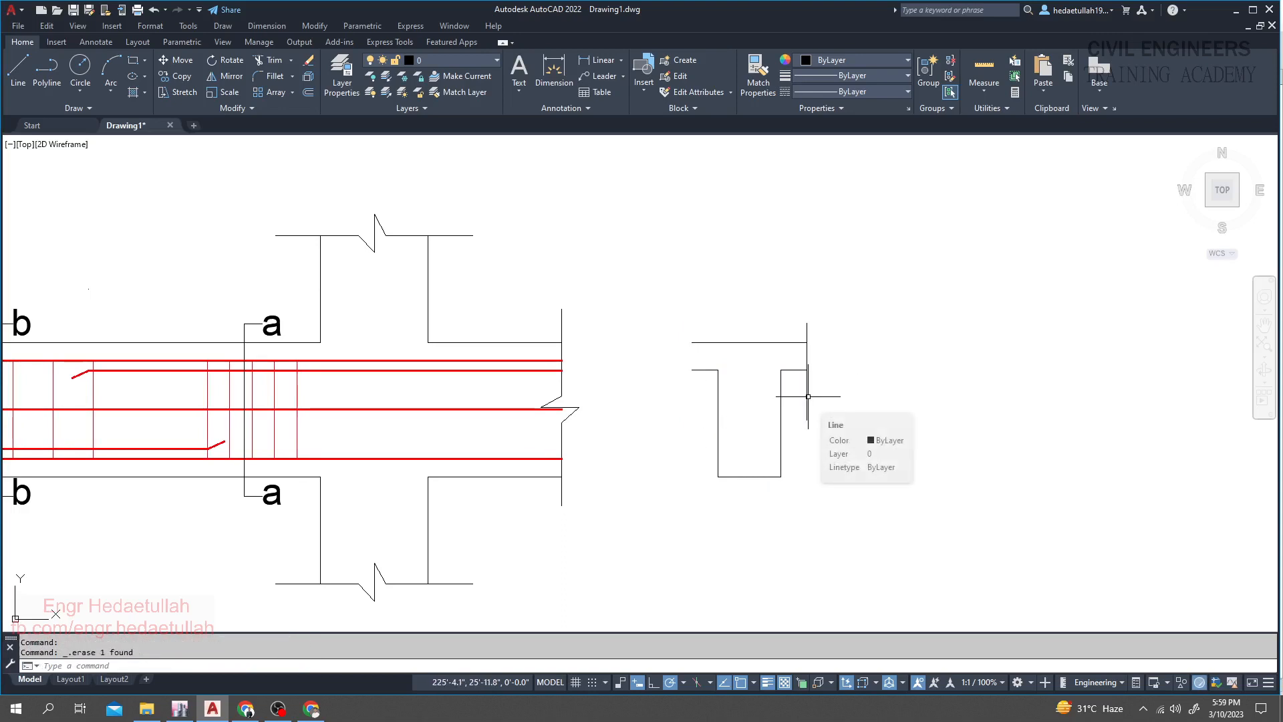
left_click(807, 396)
key("Delete")
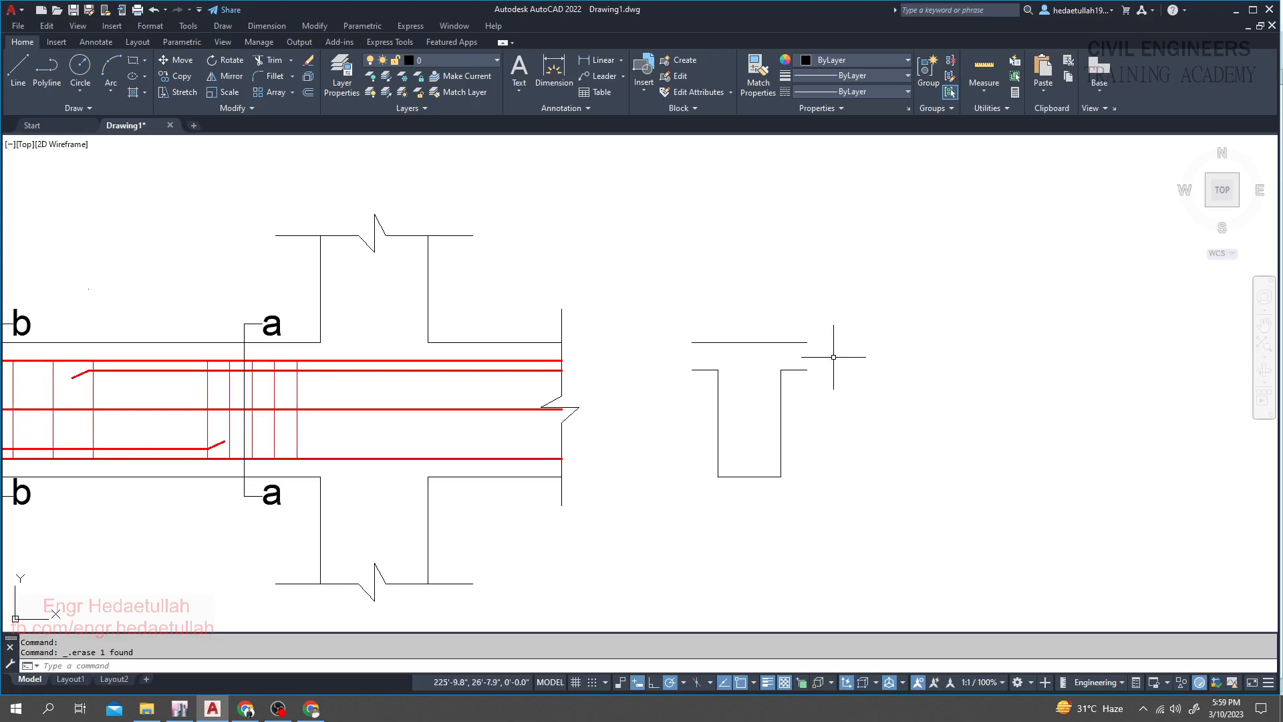
- Draw a vertical line closing the left flange end from the top edge to the slab underside, continuing 2 inches below it
middle_click_drag(688, 324, 684, 325)
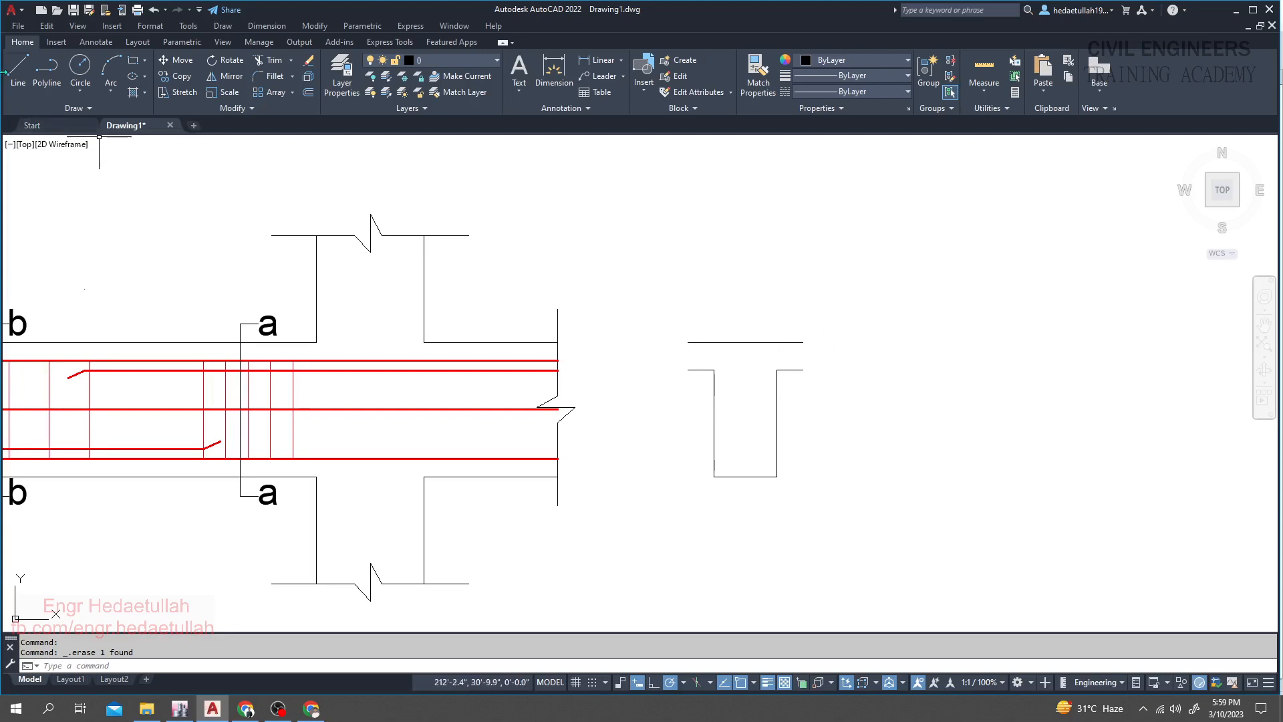
left_click(18, 68)
scroll(691, 415, "up", 2)
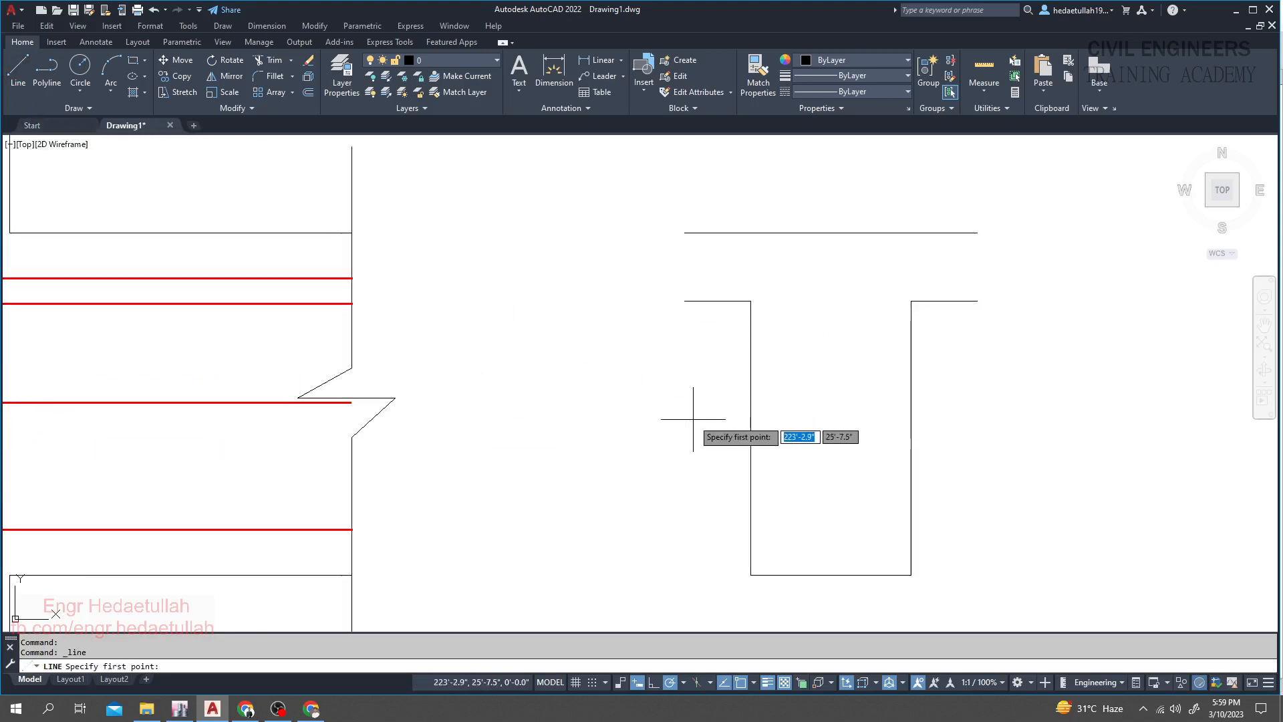
middle_click_drag(678, 290, 695, 381)
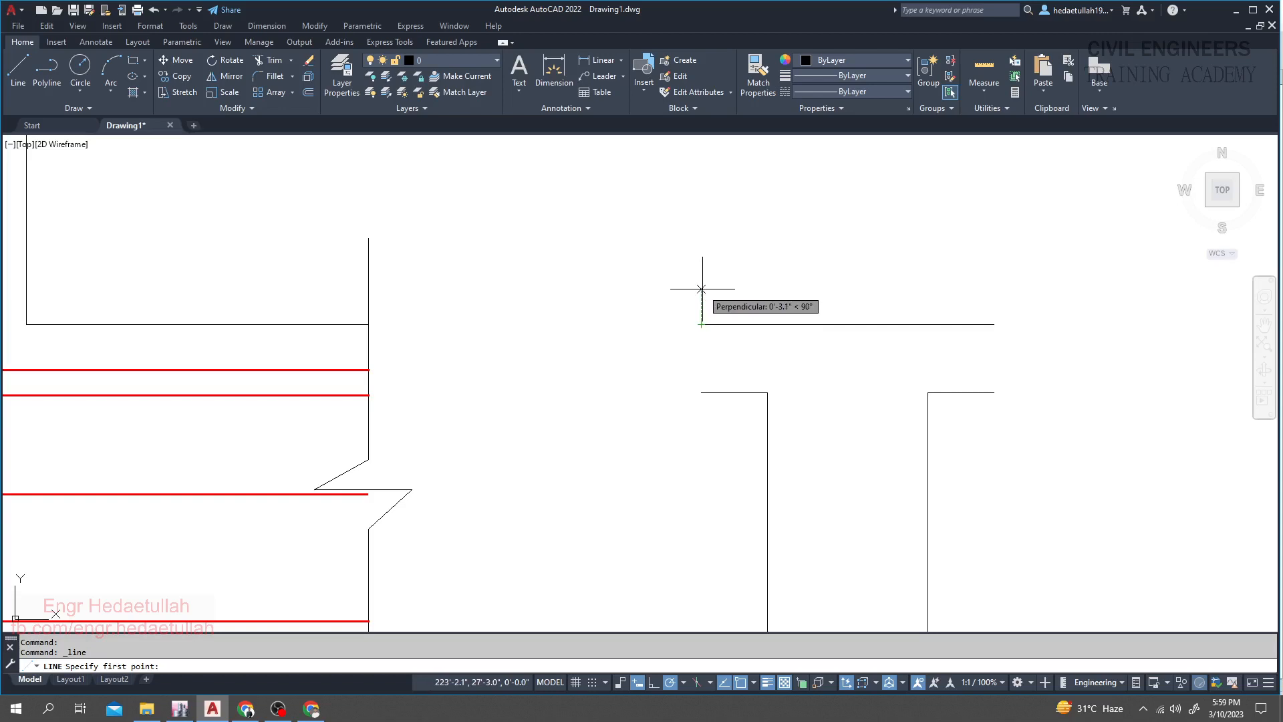
left_click(701, 324)
left_click(701, 392)
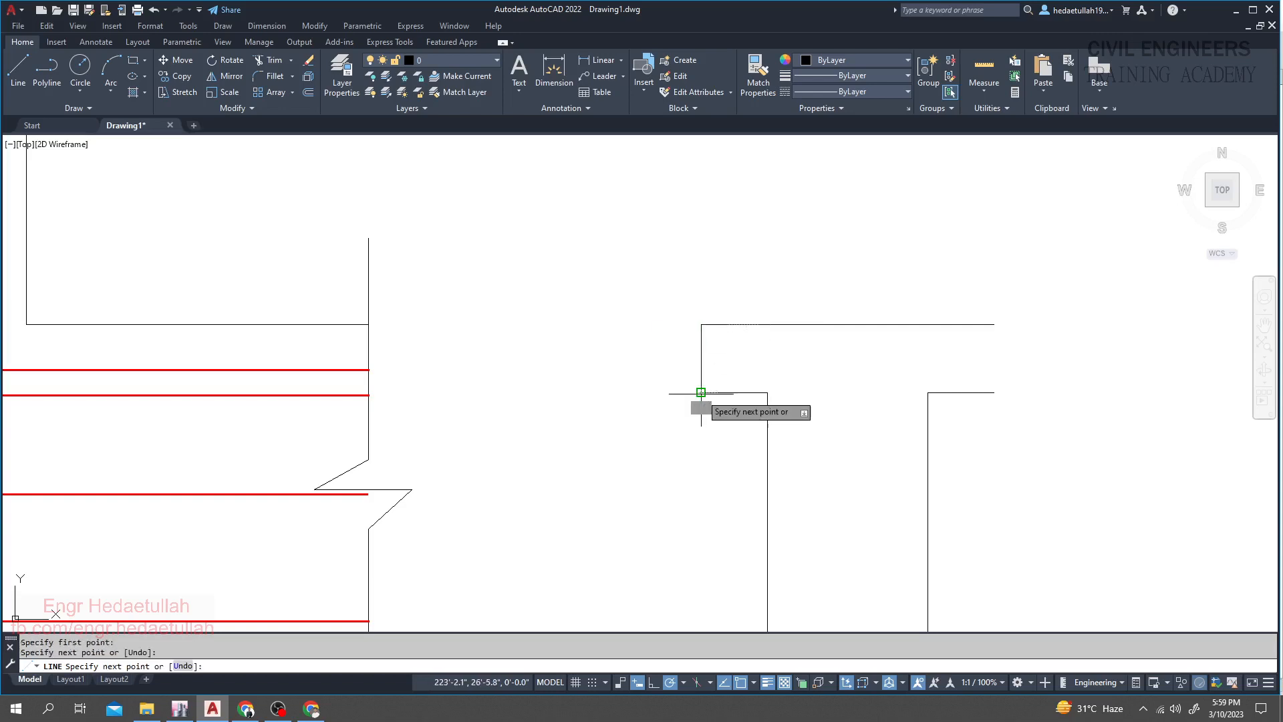
type("2")
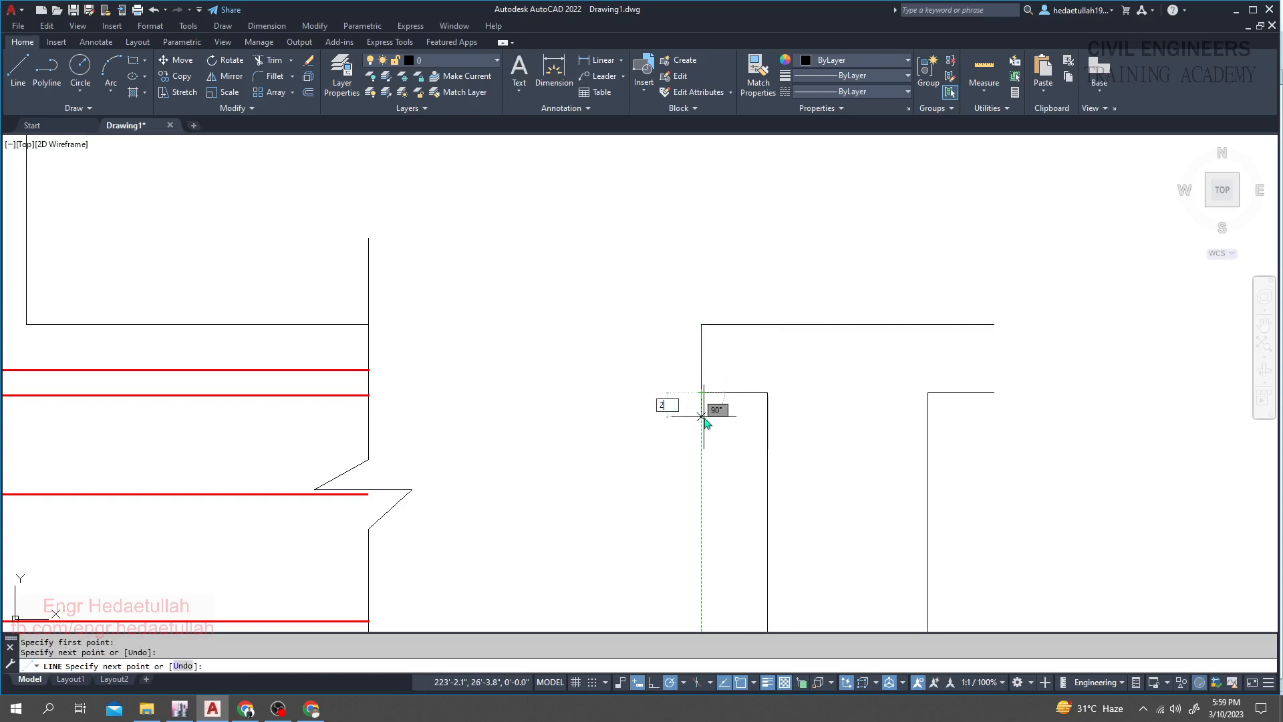
key("Return")
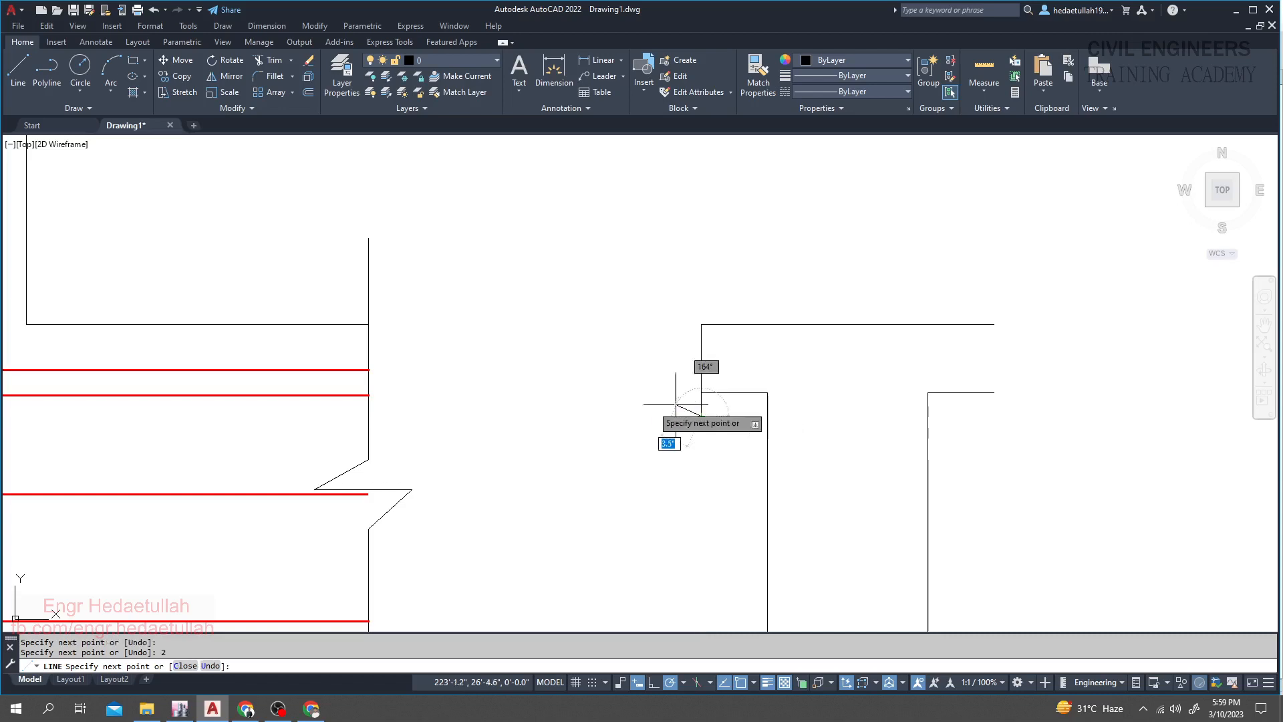
key("Escape")
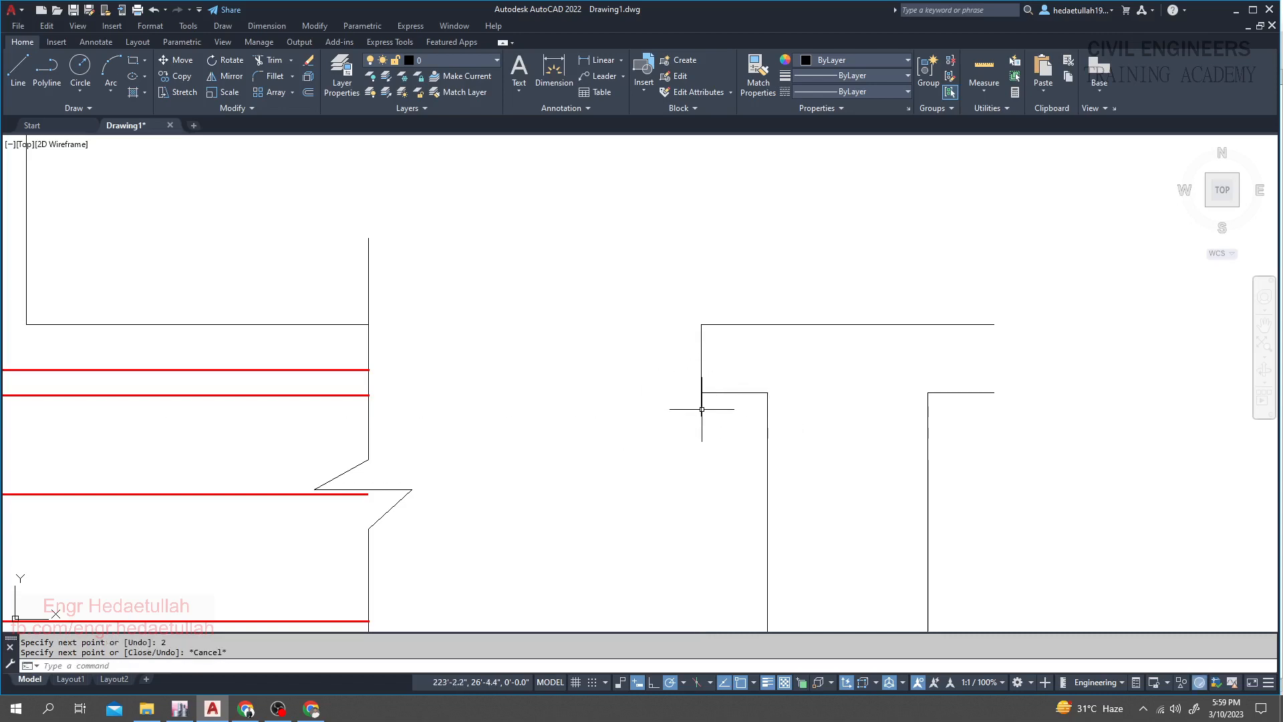
left_click(701, 404)
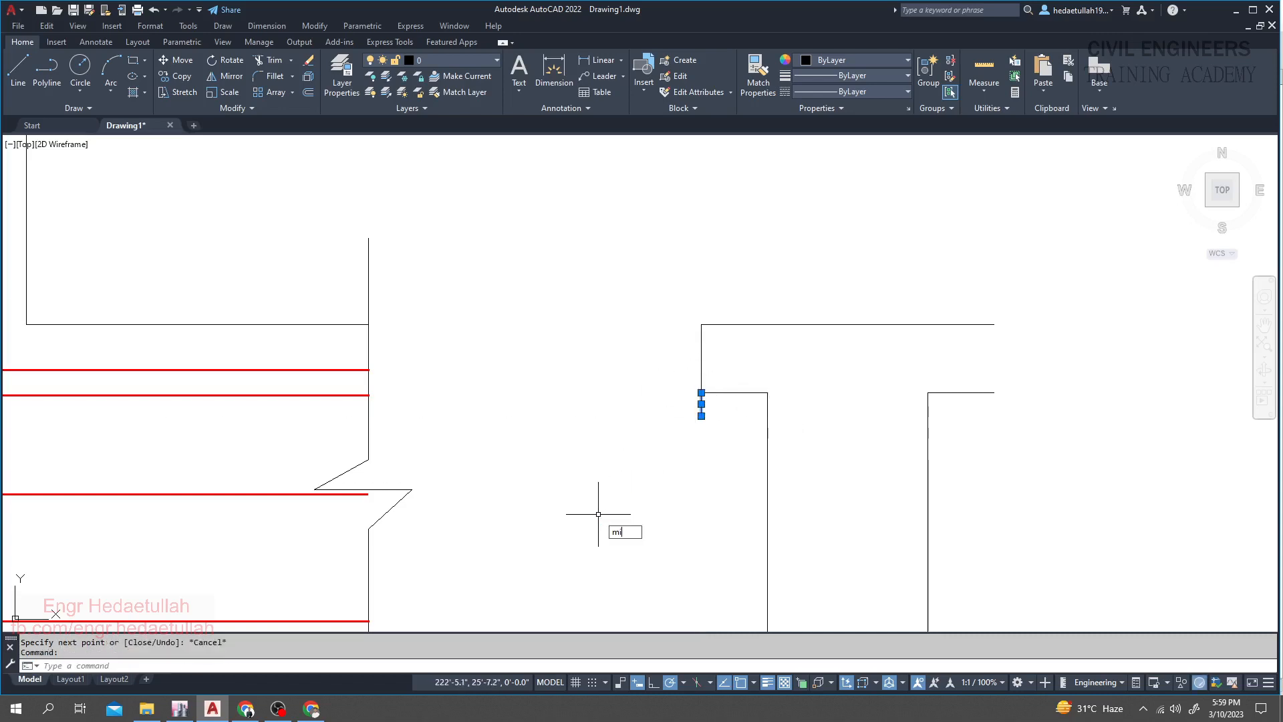
type("mi")
key("Return")
left_click(701, 359)
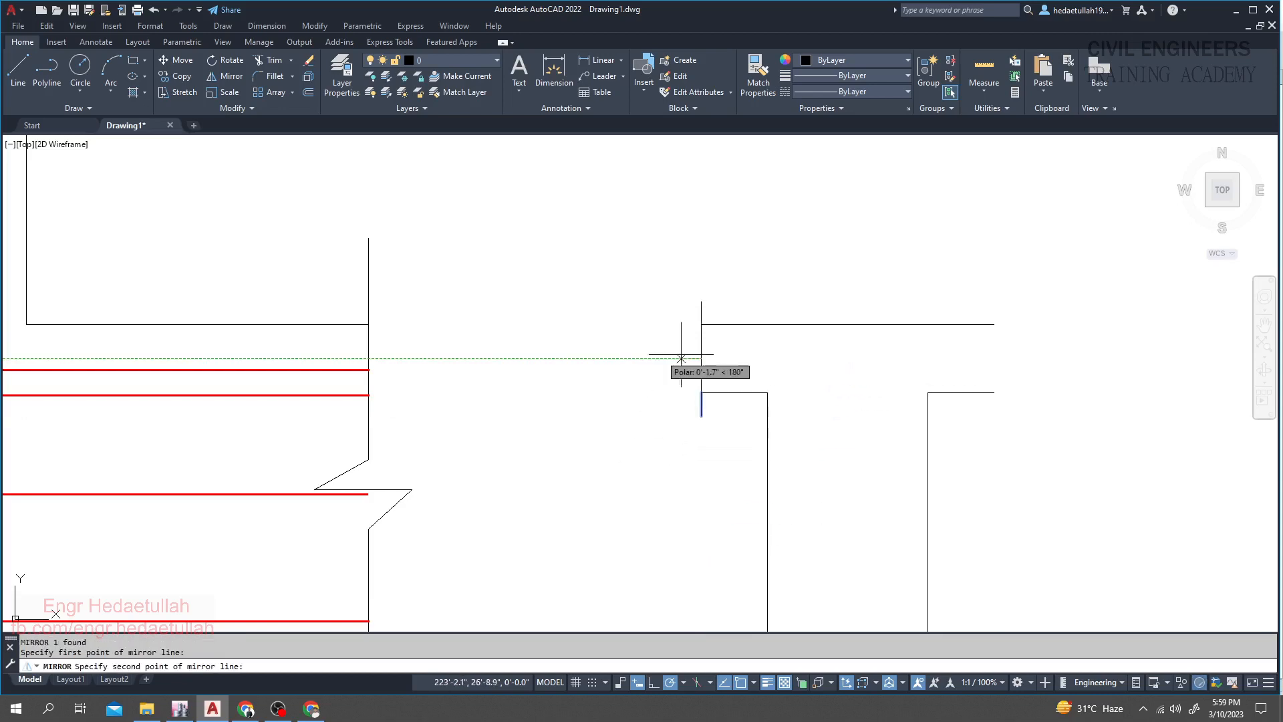
left_click(625, 361)
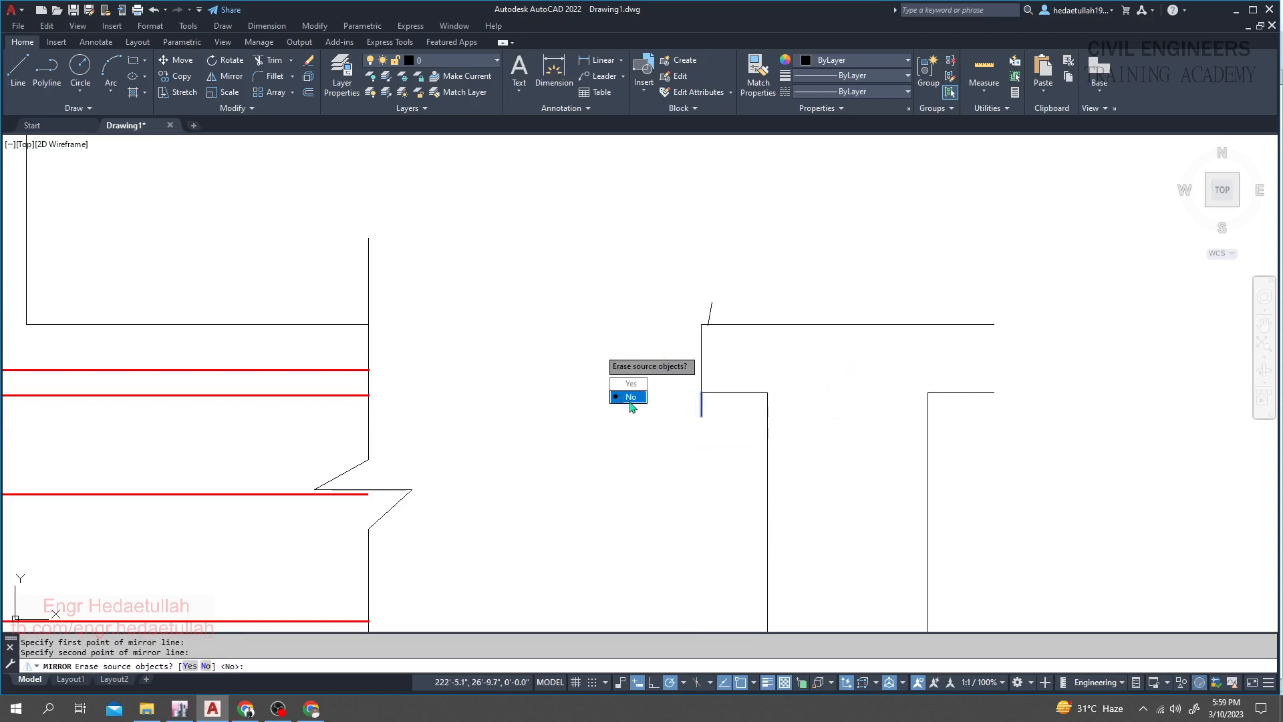
key("Escape")
- Mirror the 2-inch lower extension about a horizontal axis through the left flange end line's midpoint with Ortho on, keeping the original
left_click(701, 403)
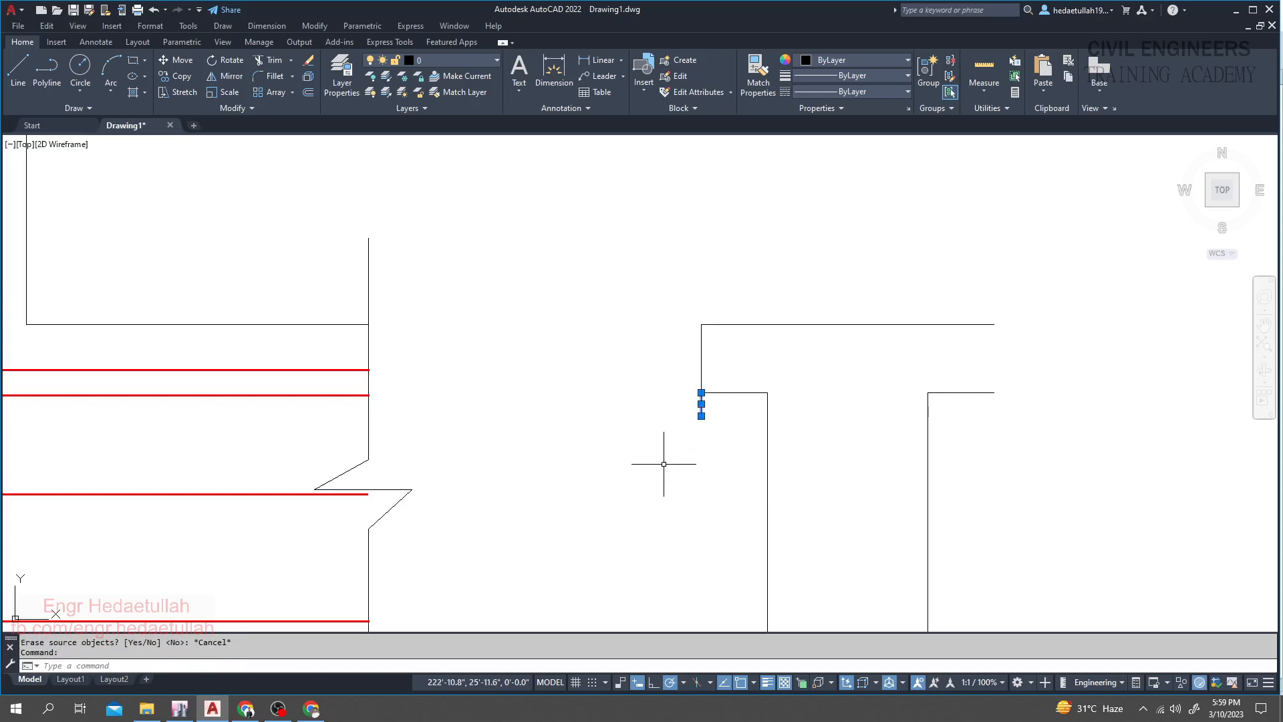
type("mi")
key("Return")
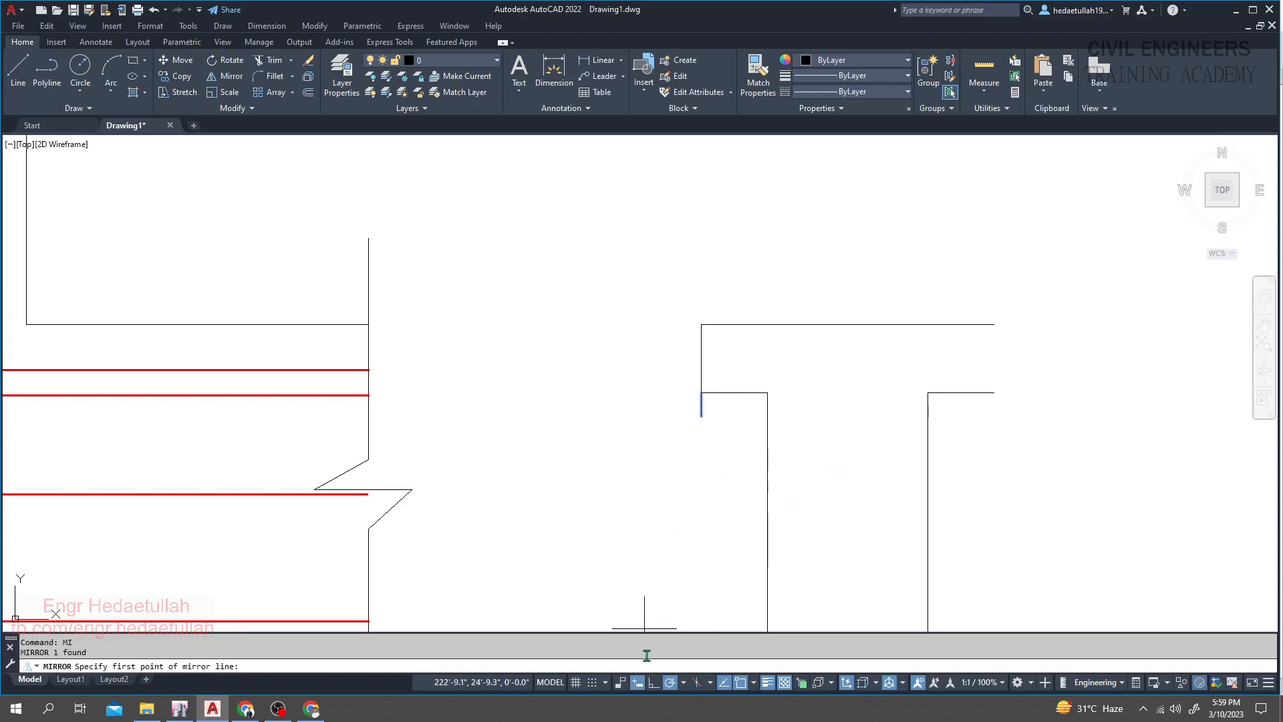
left_click(654, 683)
left_click(701, 359)
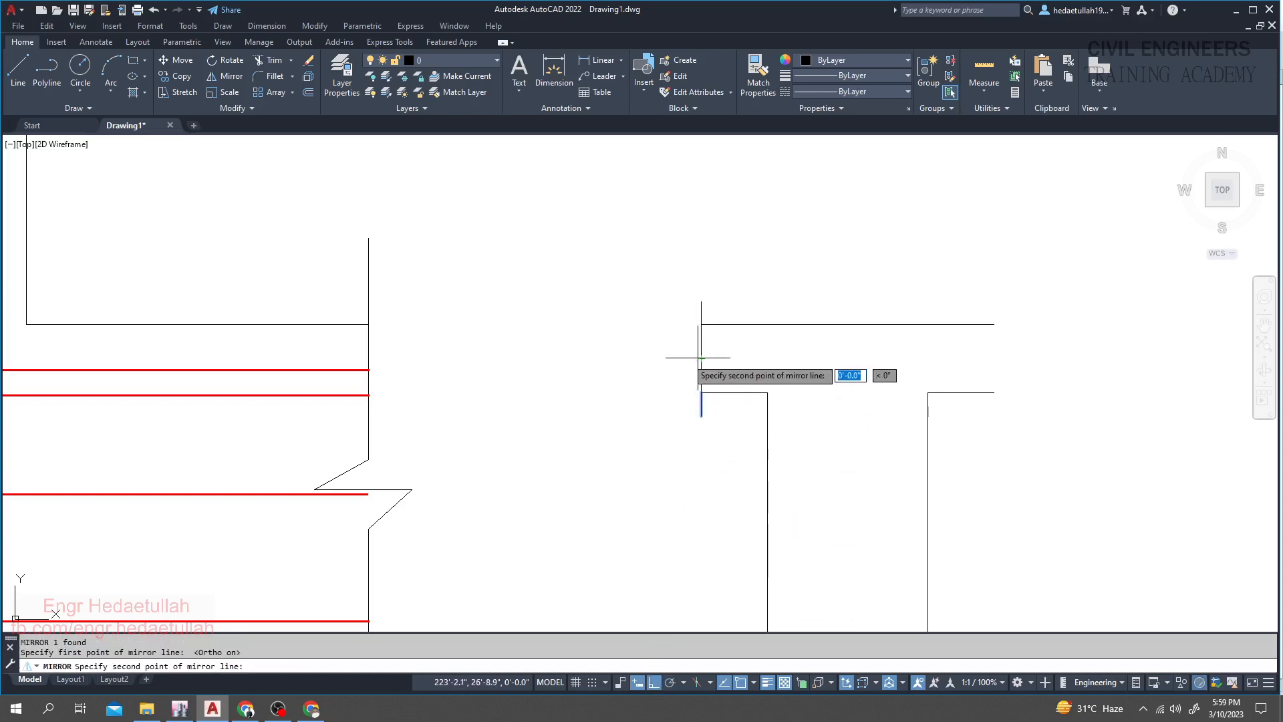
left_click(618, 358)
key("Return")
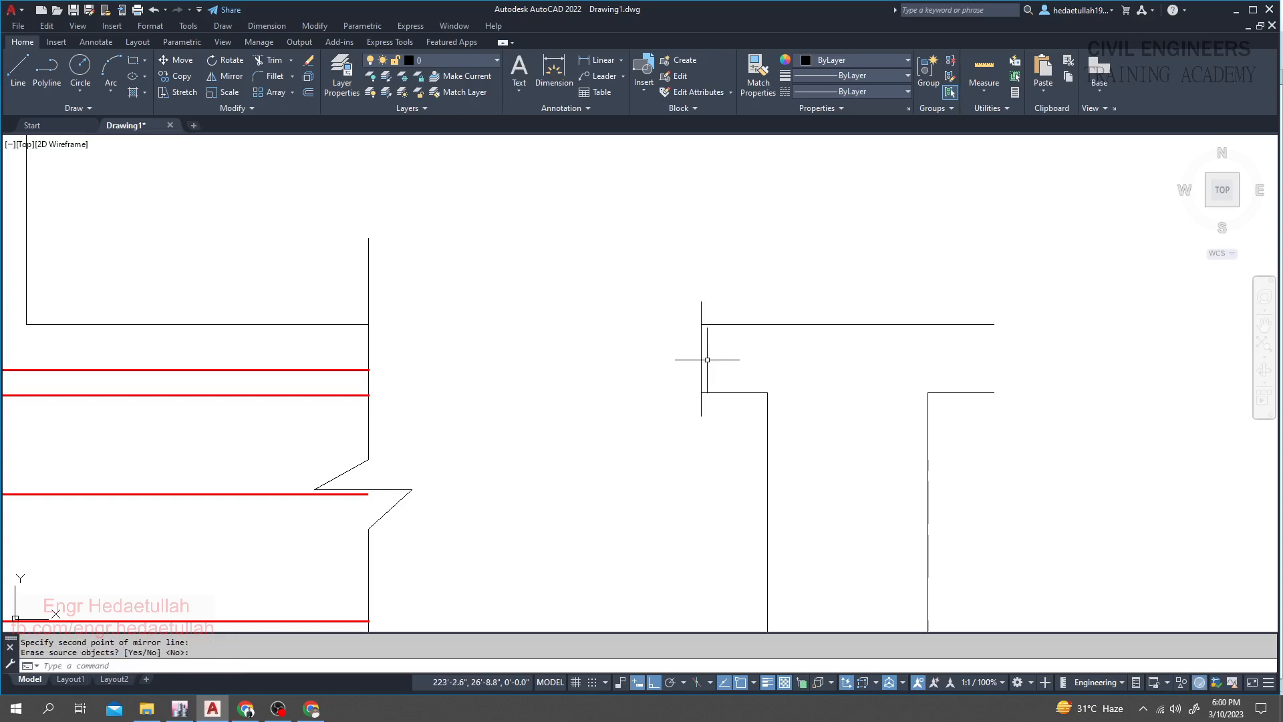
key("Return")
left_click(701, 364)
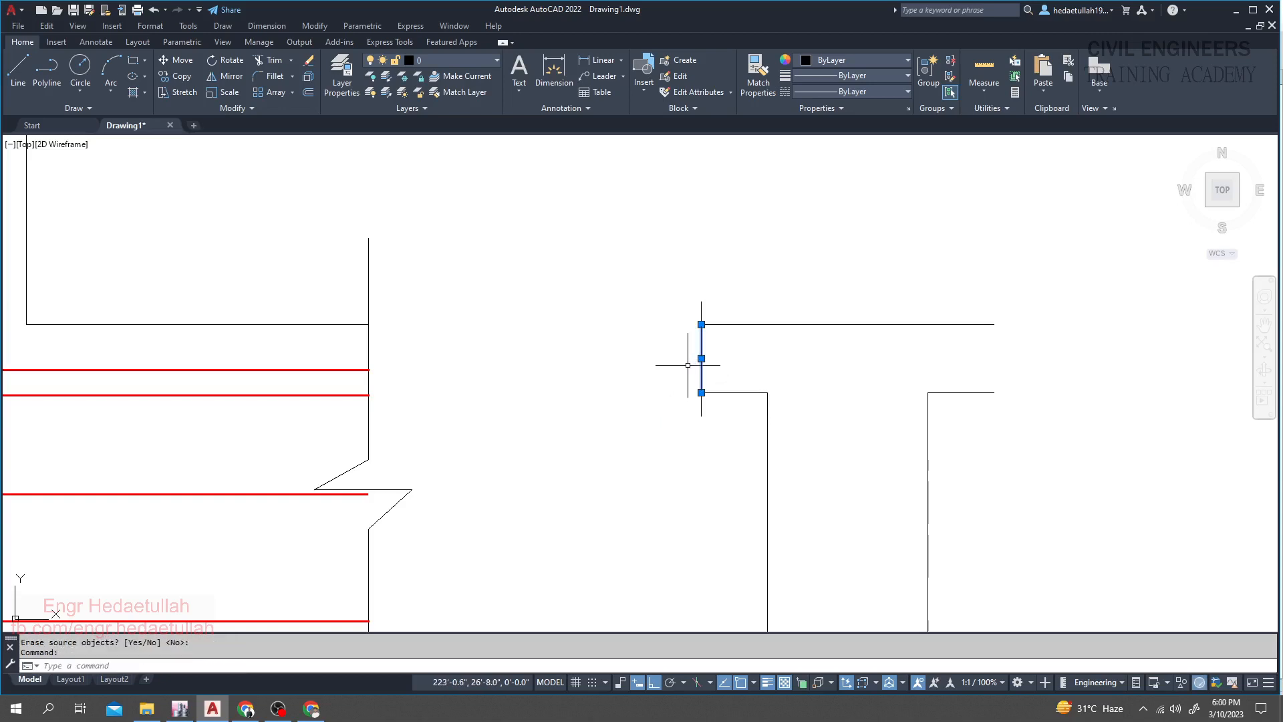
key("Escape")
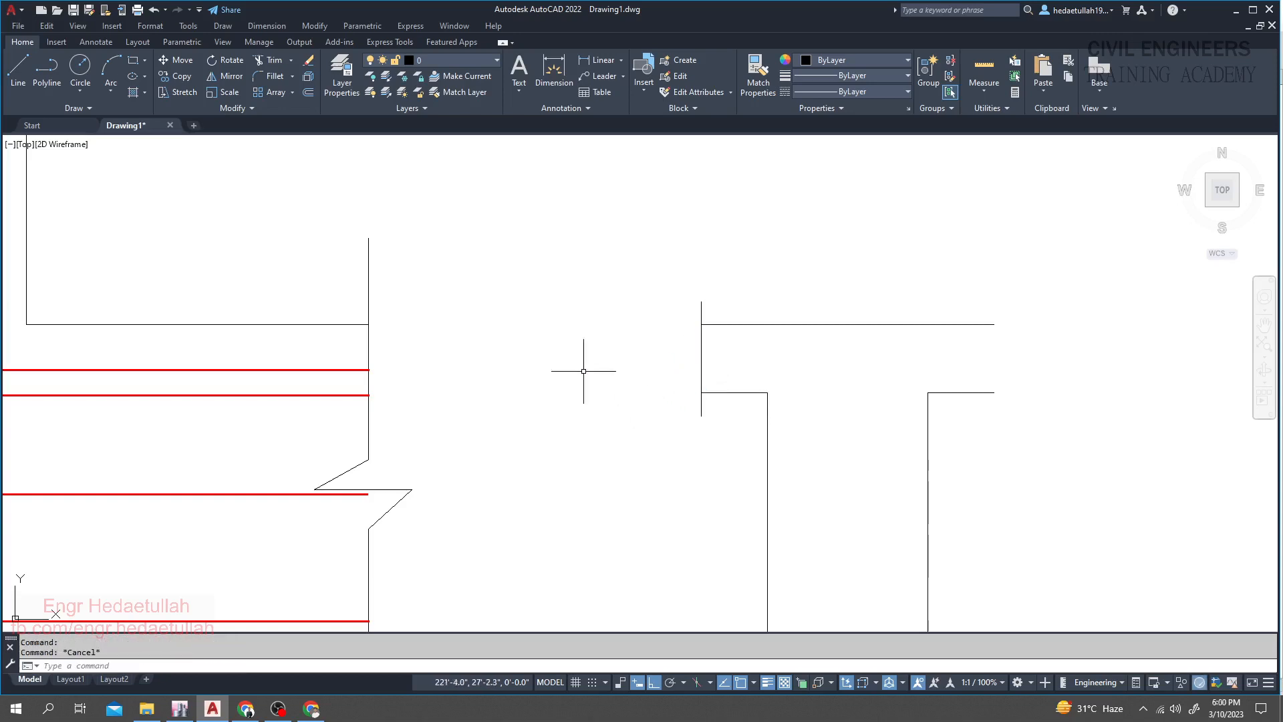
- Draw a Z-shaped break symbol with lines across the middle of the left flange end line, with Ortho off
left_click(19, 70)
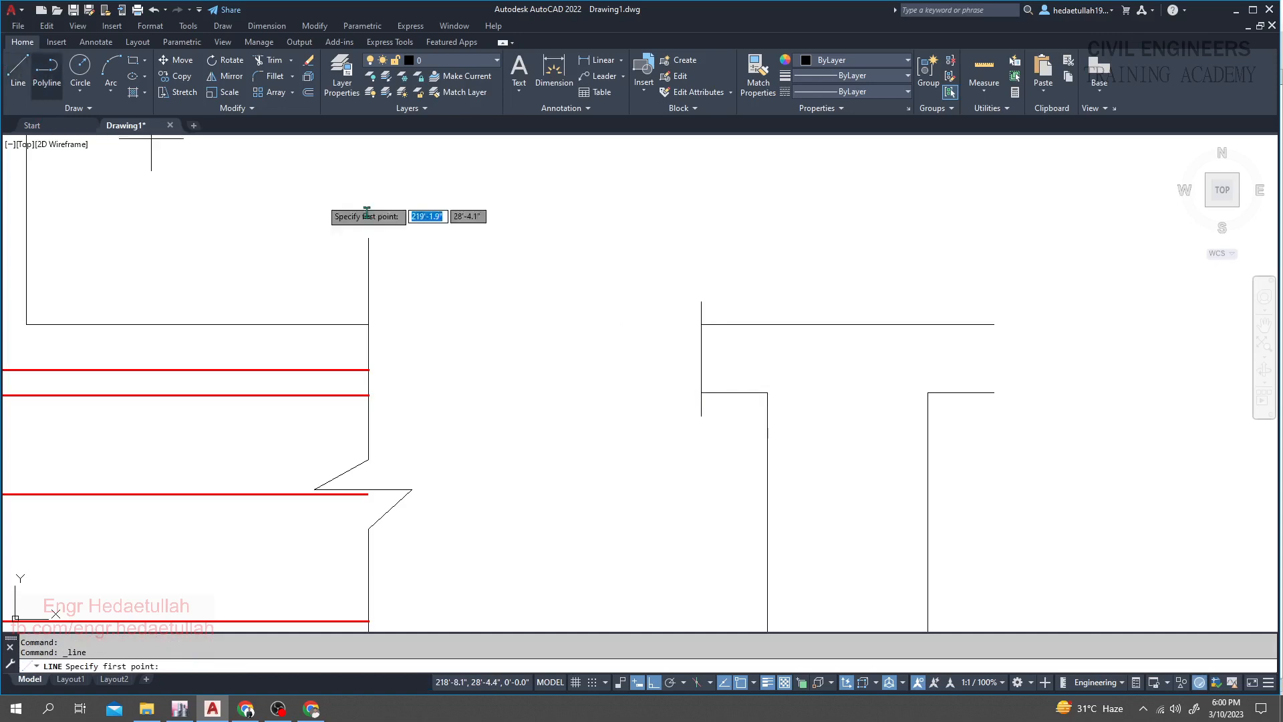
left_click(701, 370)
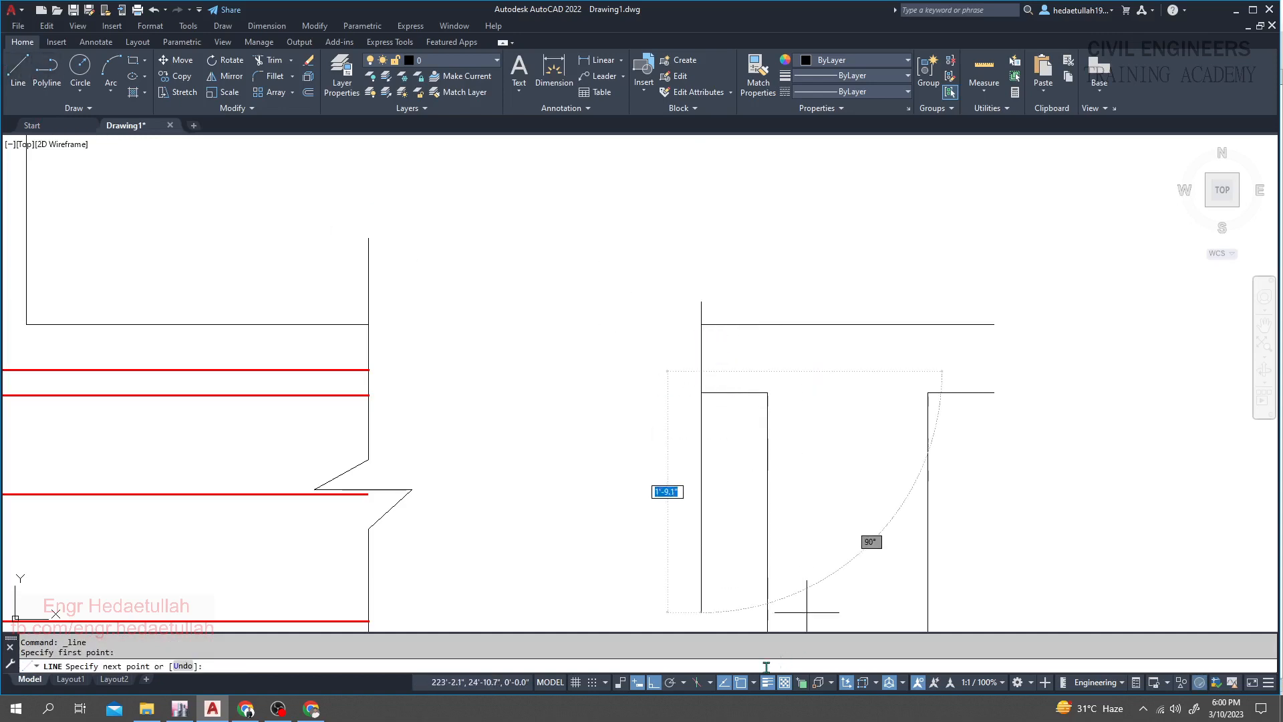
left_click(658, 683)
scroll(709, 367, "up", 4)
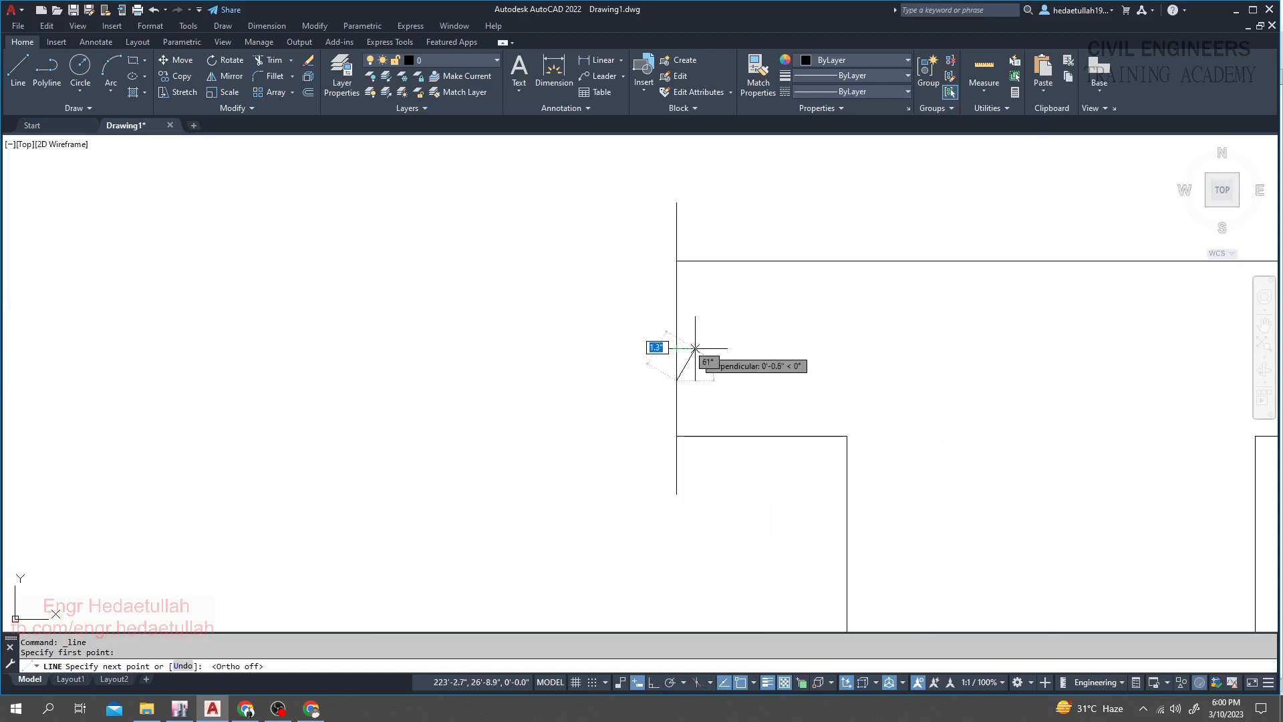
left_click(701, 348)
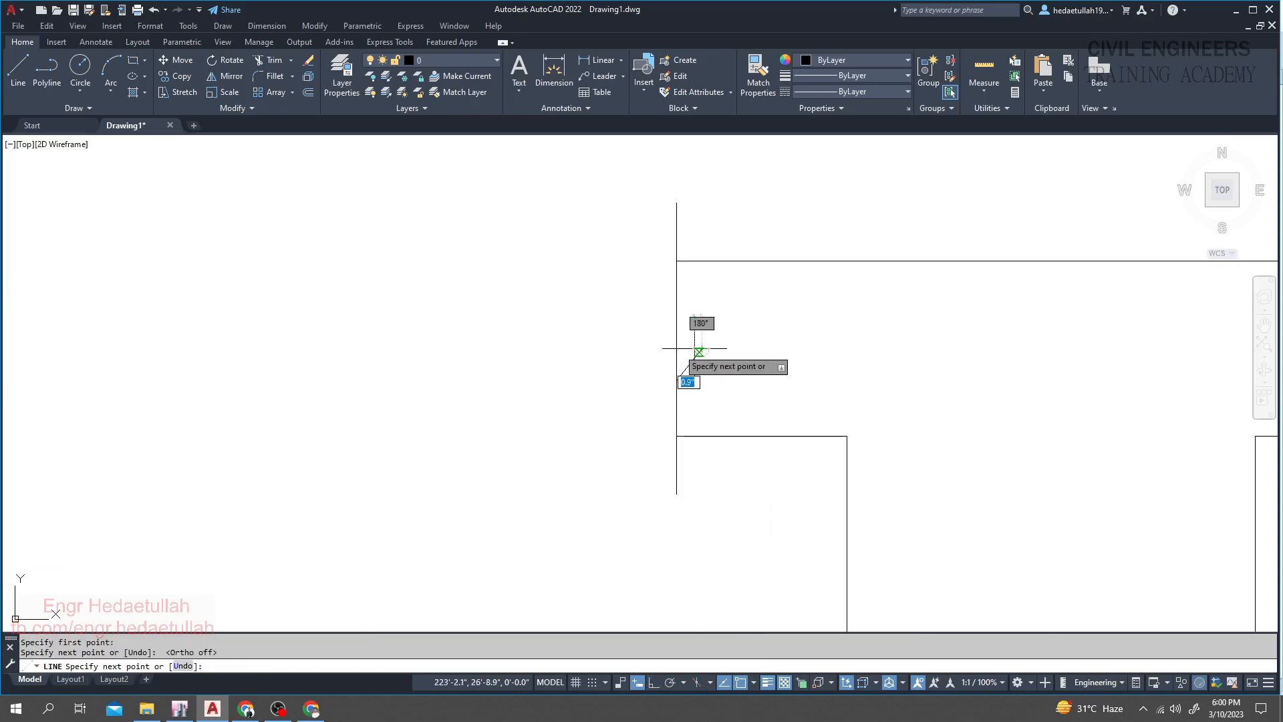
left_click(647, 348)
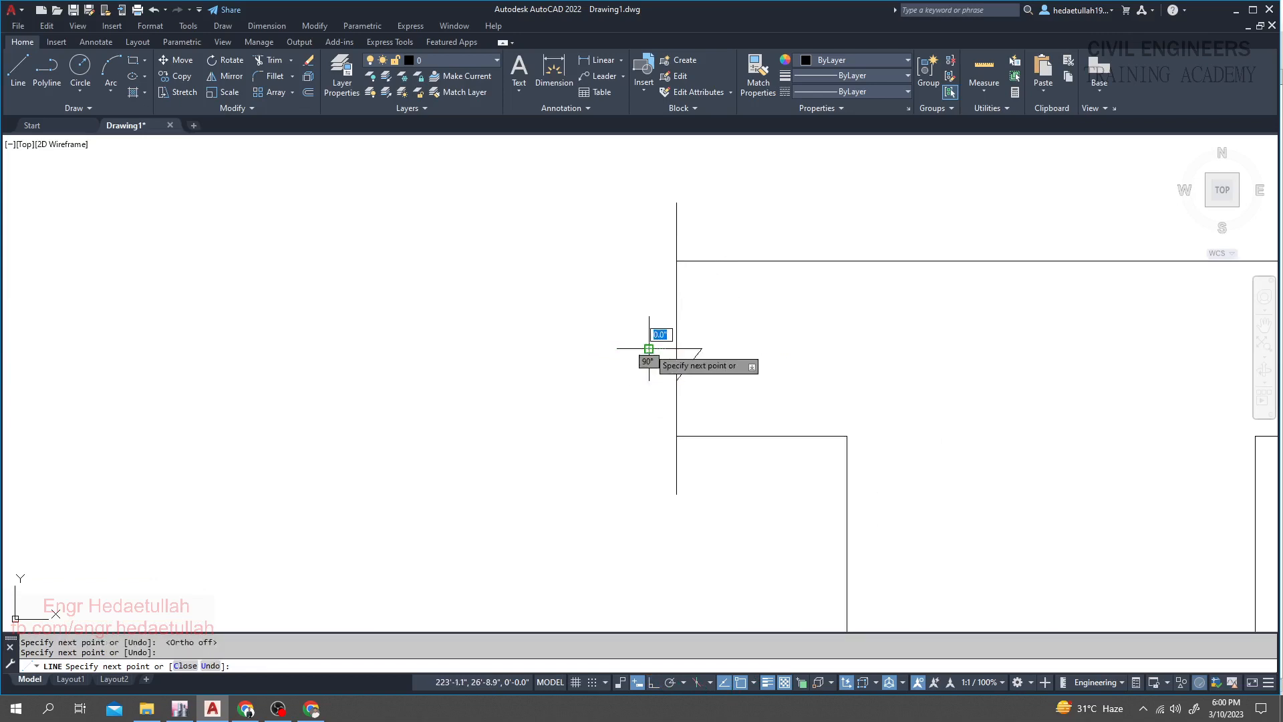
left_click(676, 322)
key("Escape")
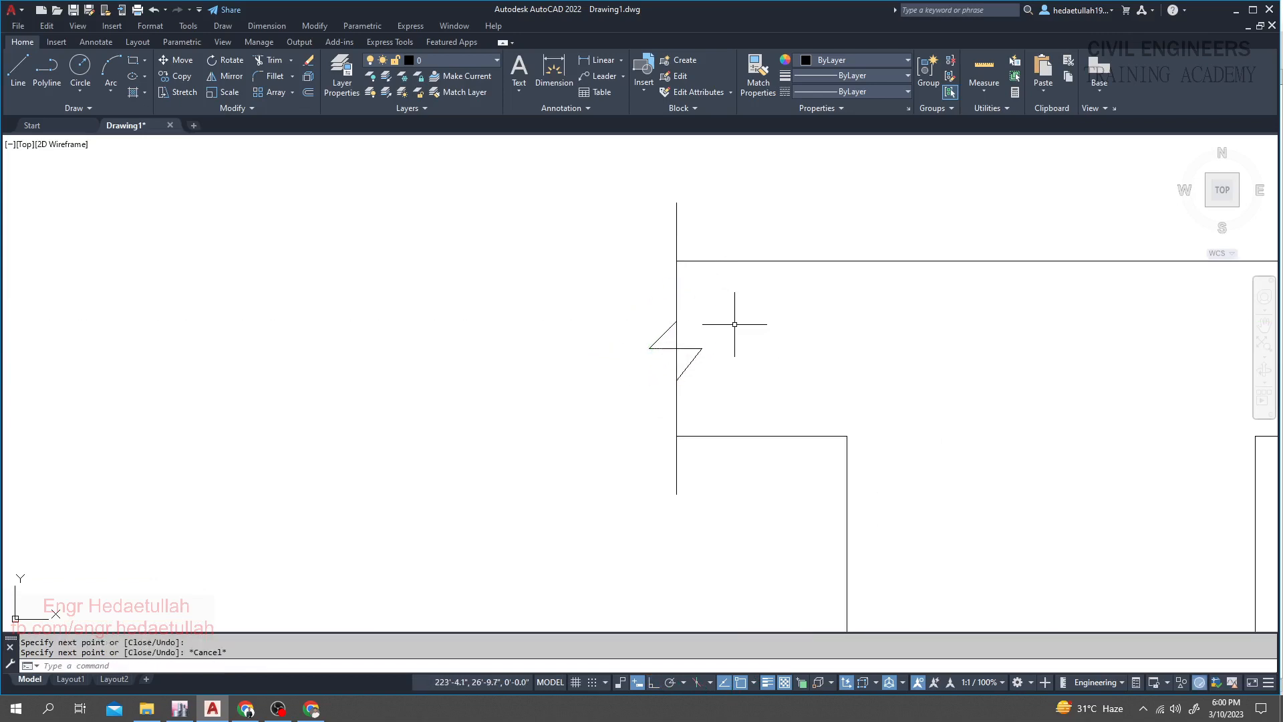
- Trim the parts of the left flange end line that run inside the break symbol
type("tr")
key("Return")
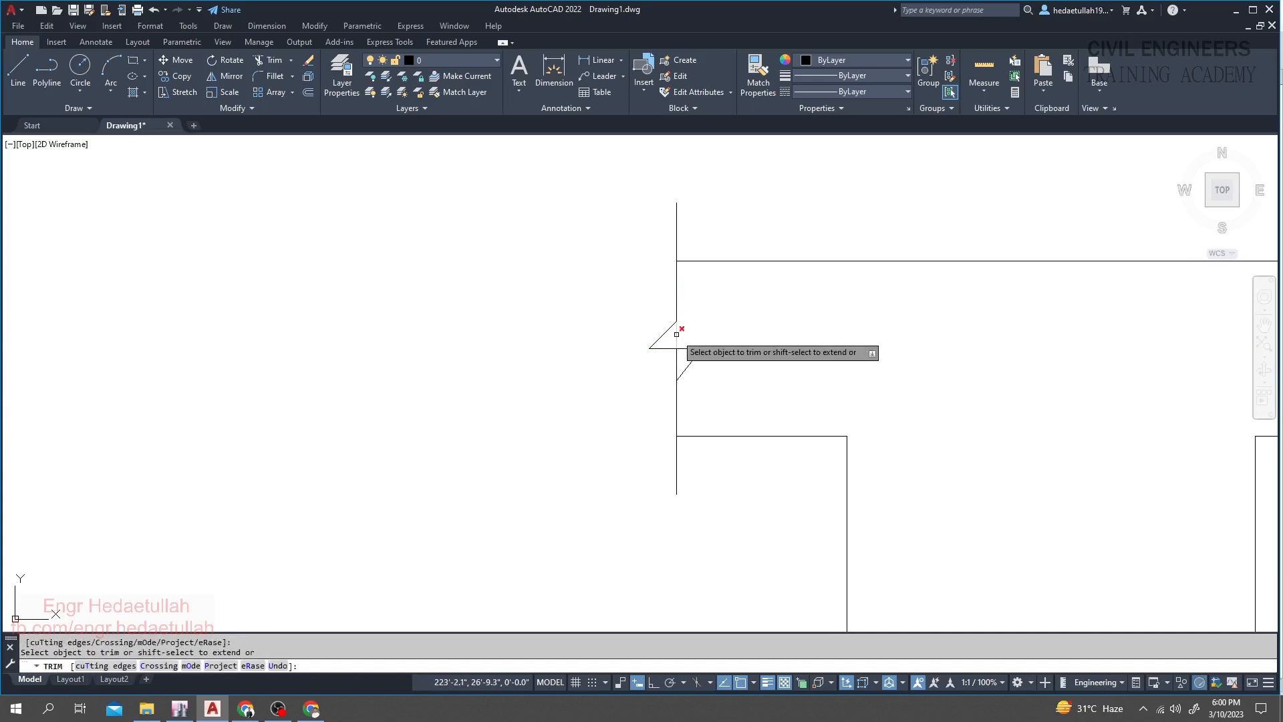
scroll(678, 334, "down", 2)
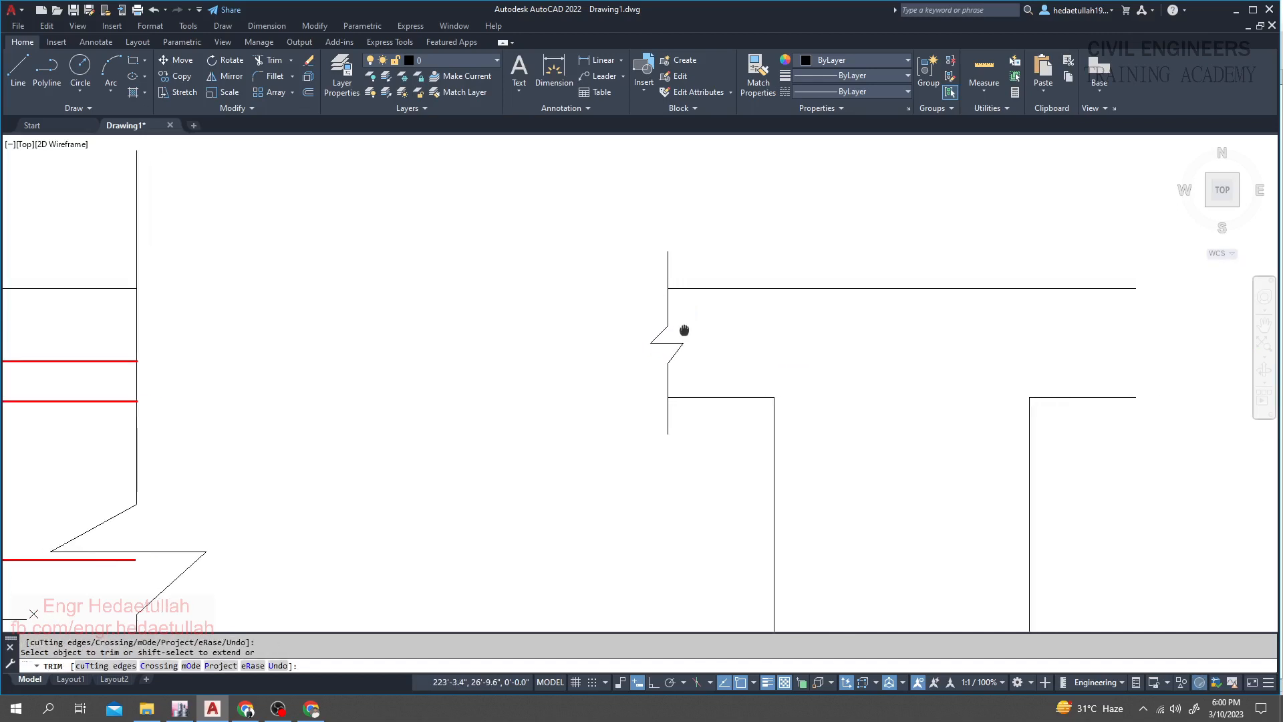
key("Escape")
- Join the left break symbol, the flange end line segments and both 2-inch extensions into one polyline
mouse_move(716, 313)
left_mouse_down()
mouse_move(602, 362)
mouse_move(602, 306)
left_mouse_up()
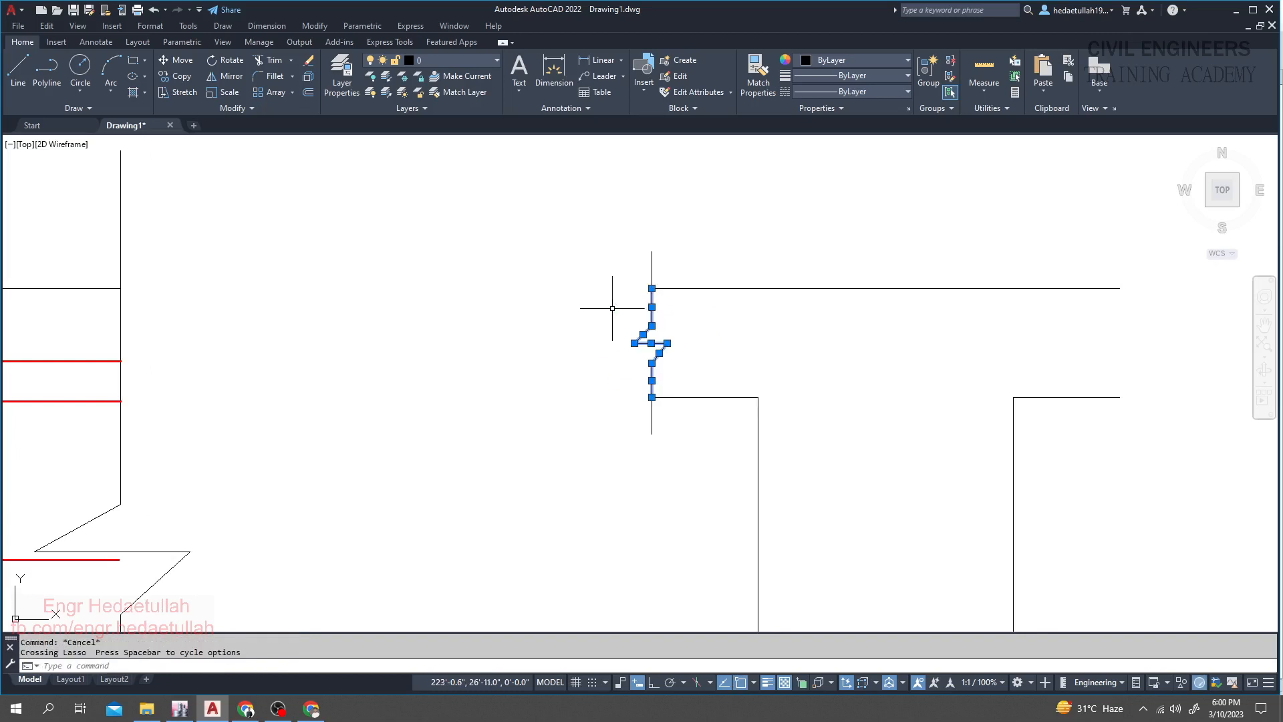
left_click(654, 260)
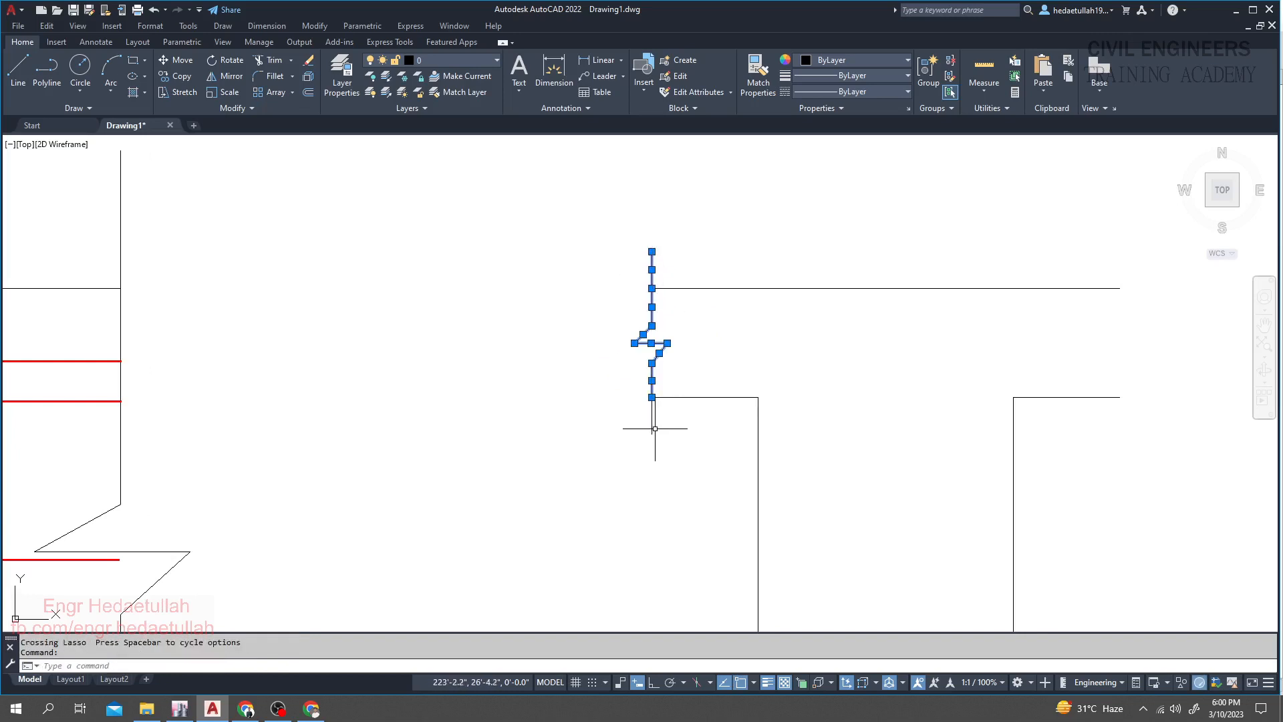
left_click(653, 424)
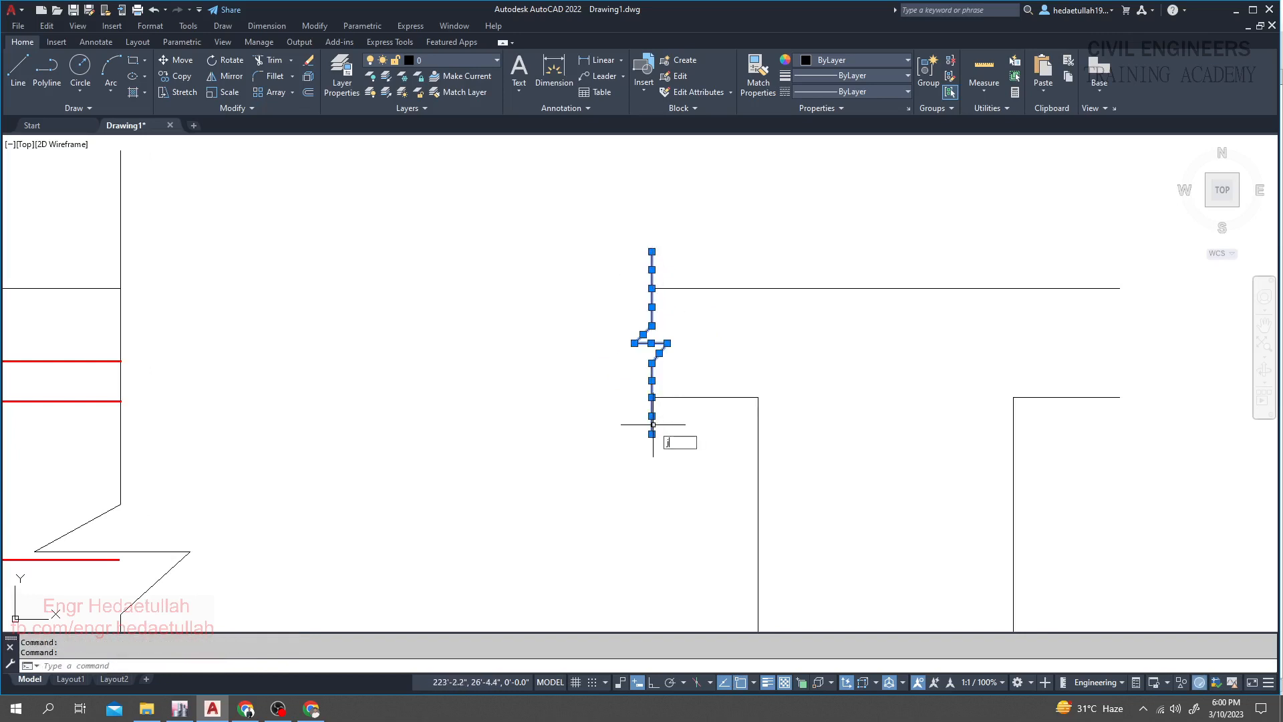
key("Return")
left_click(652, 392)
left_click(652, 381)
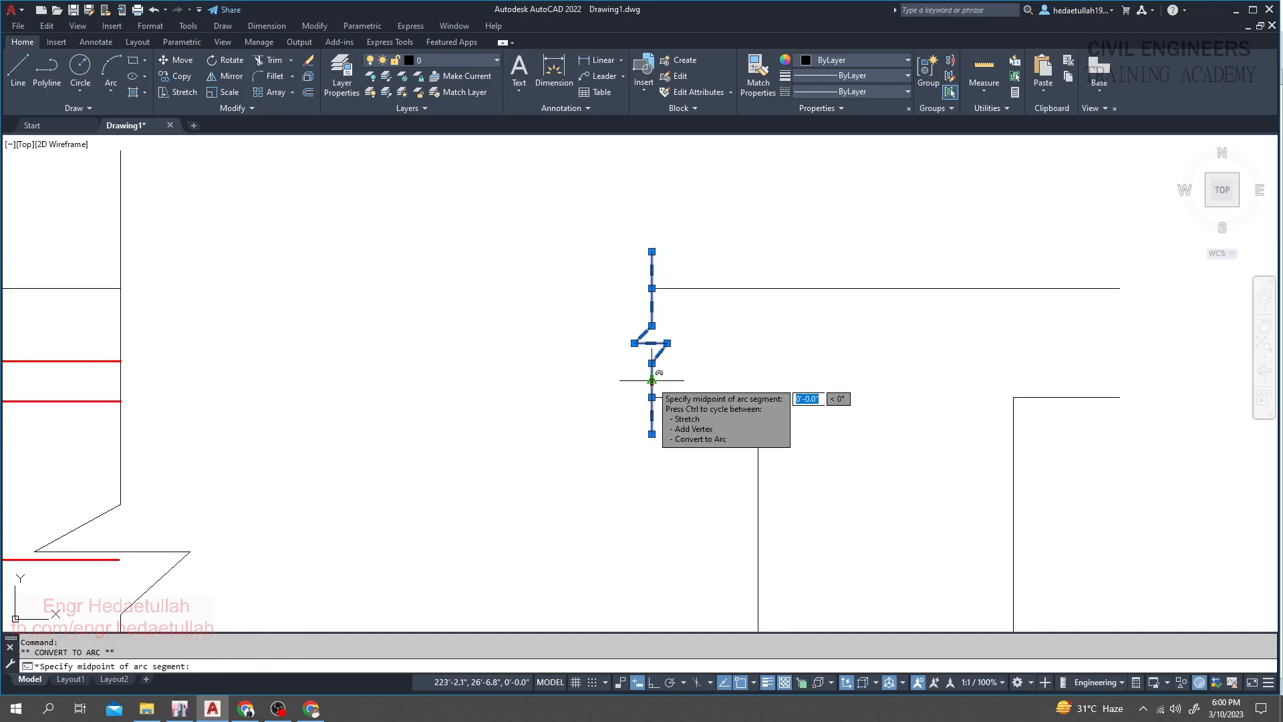
type("0")
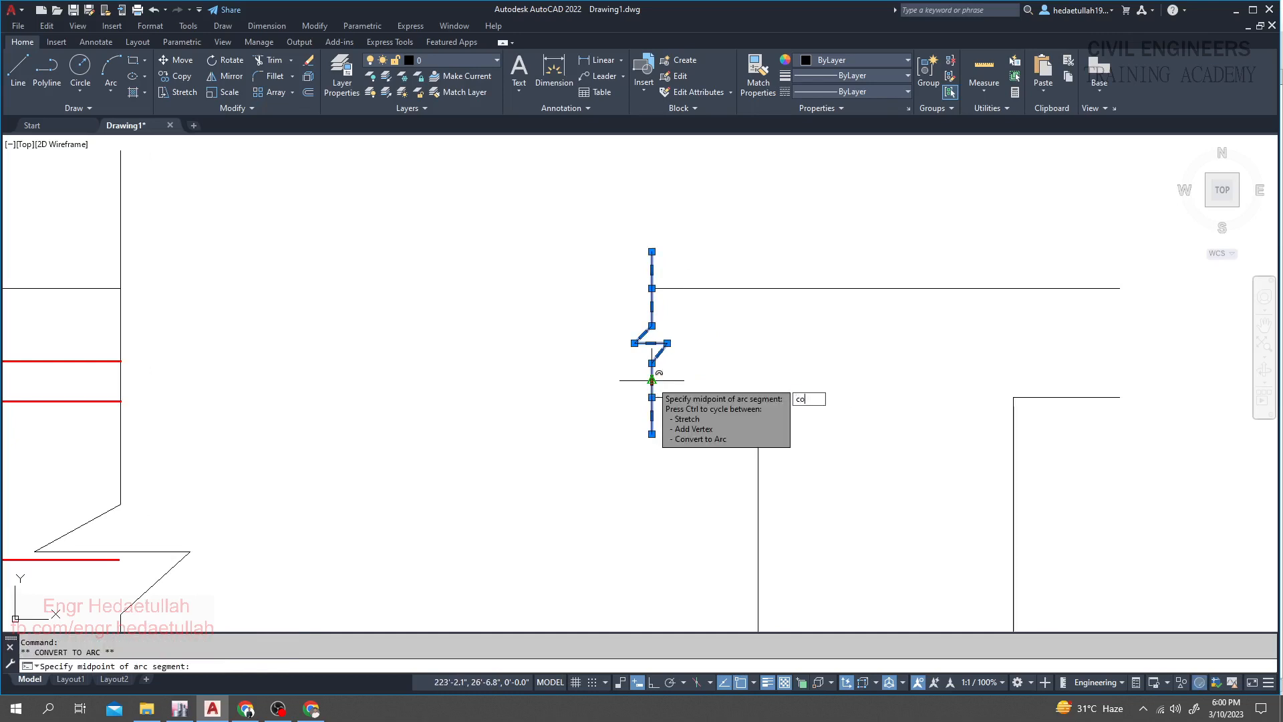
key("Escape")
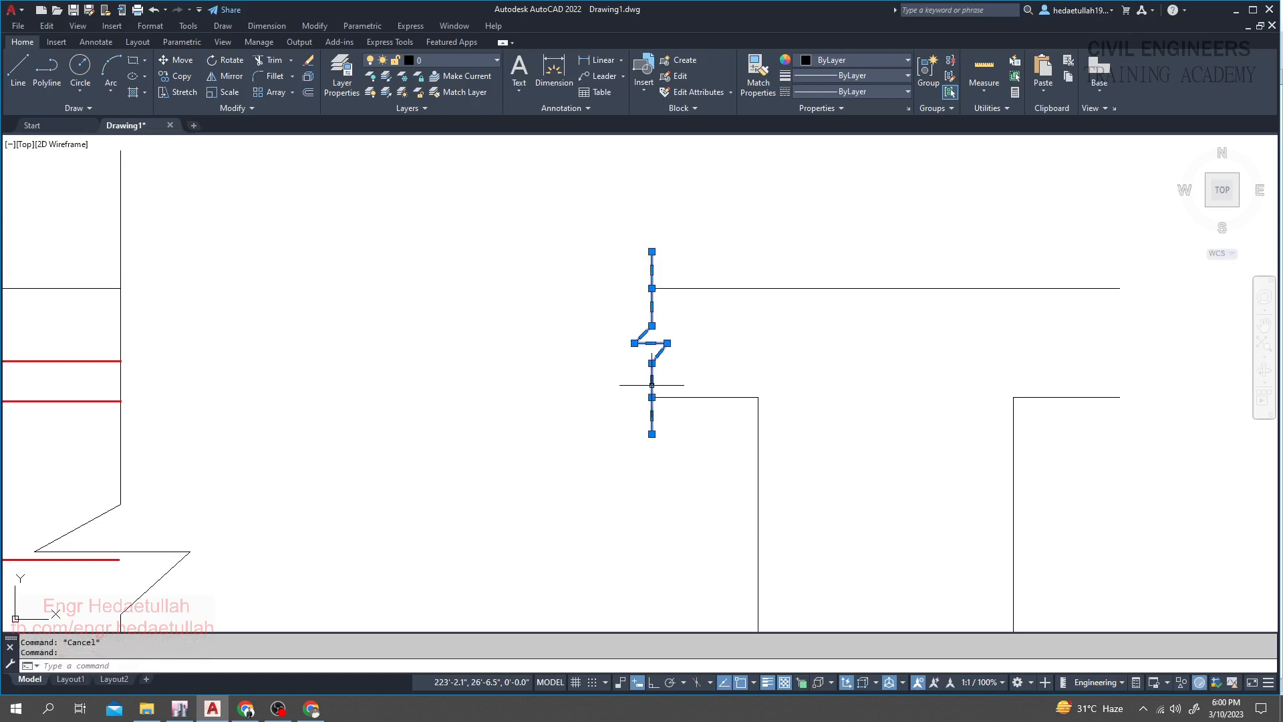
- Copy the left break line polyline to the right flange end, using its intersection with the flange's underside as base point
type("co")
key("Return")
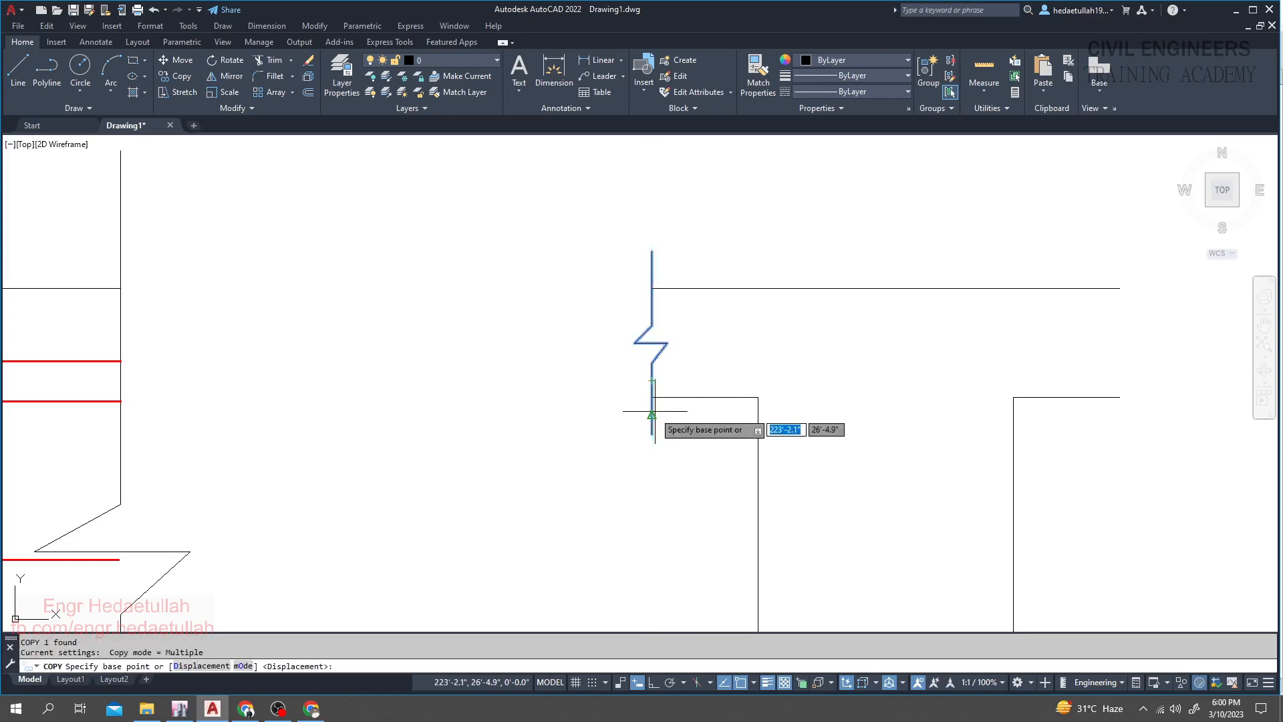
left_click(652, 396)
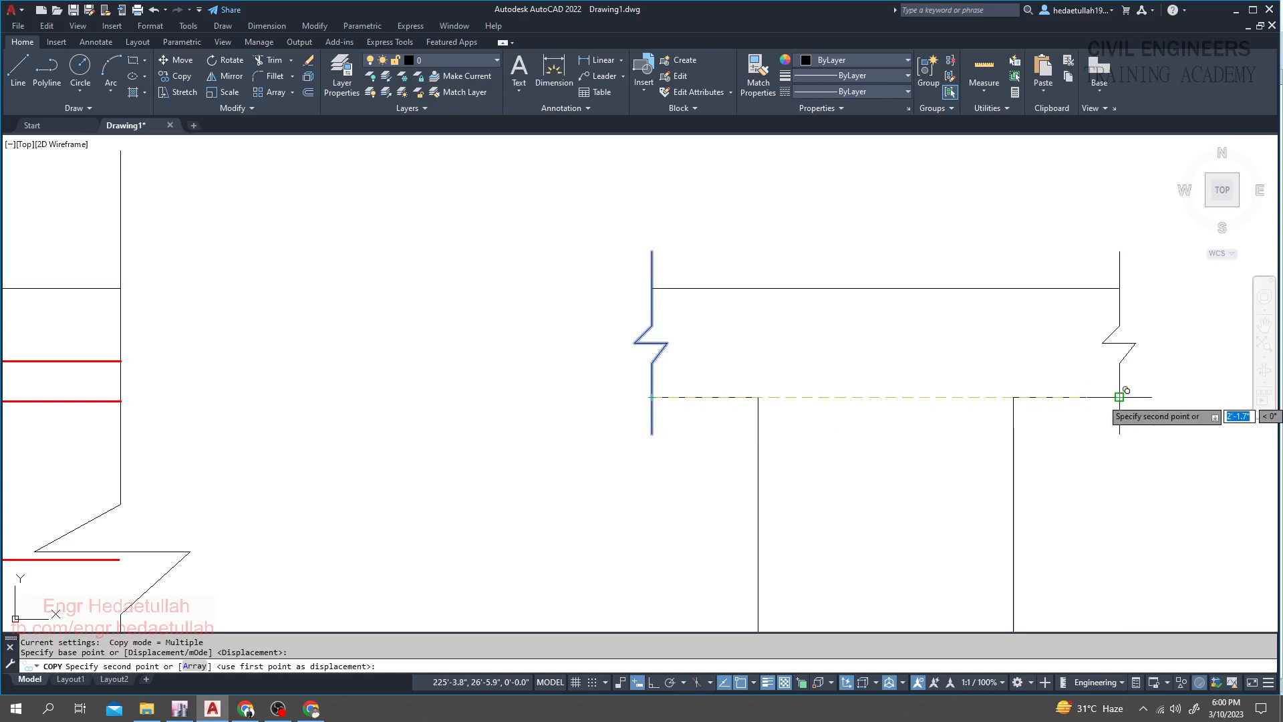
left_click(1119, 396)
key("Escape")
scroll(1129, 428, "down", 5)
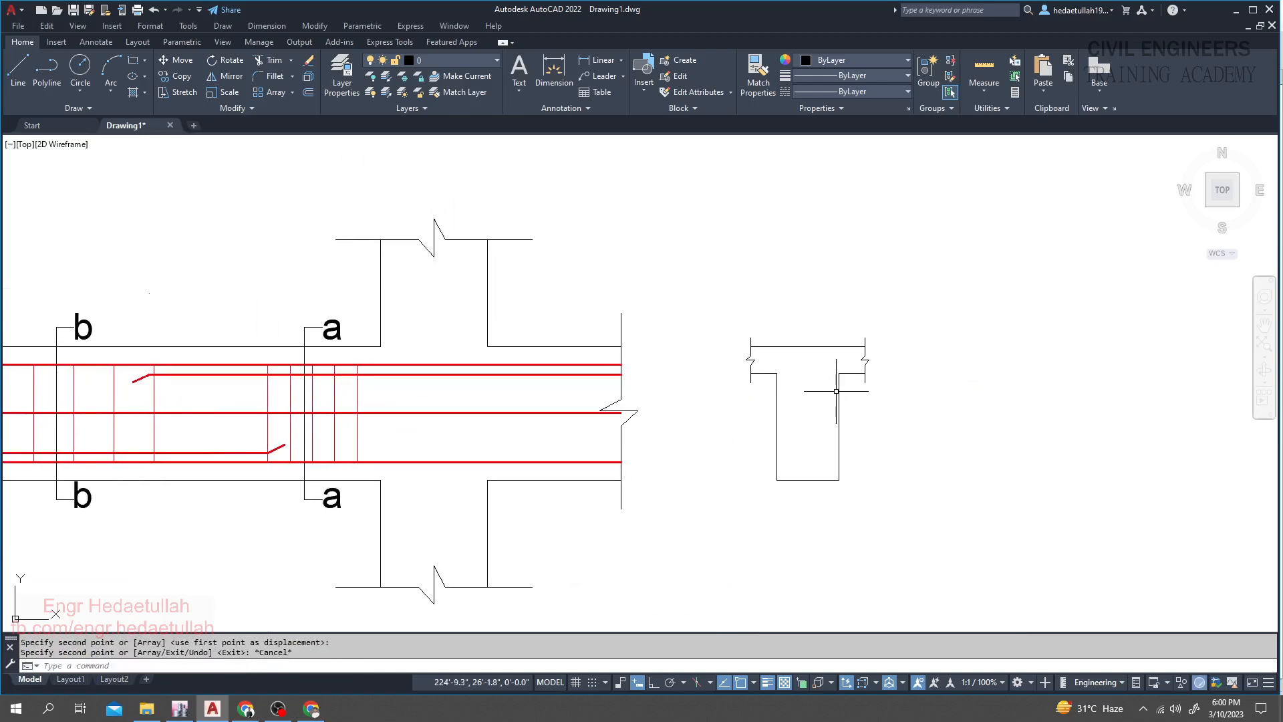
- Try changing the colour of layer 1beamSR to magenta
middle_click_drag(829, 391, 814, 372)
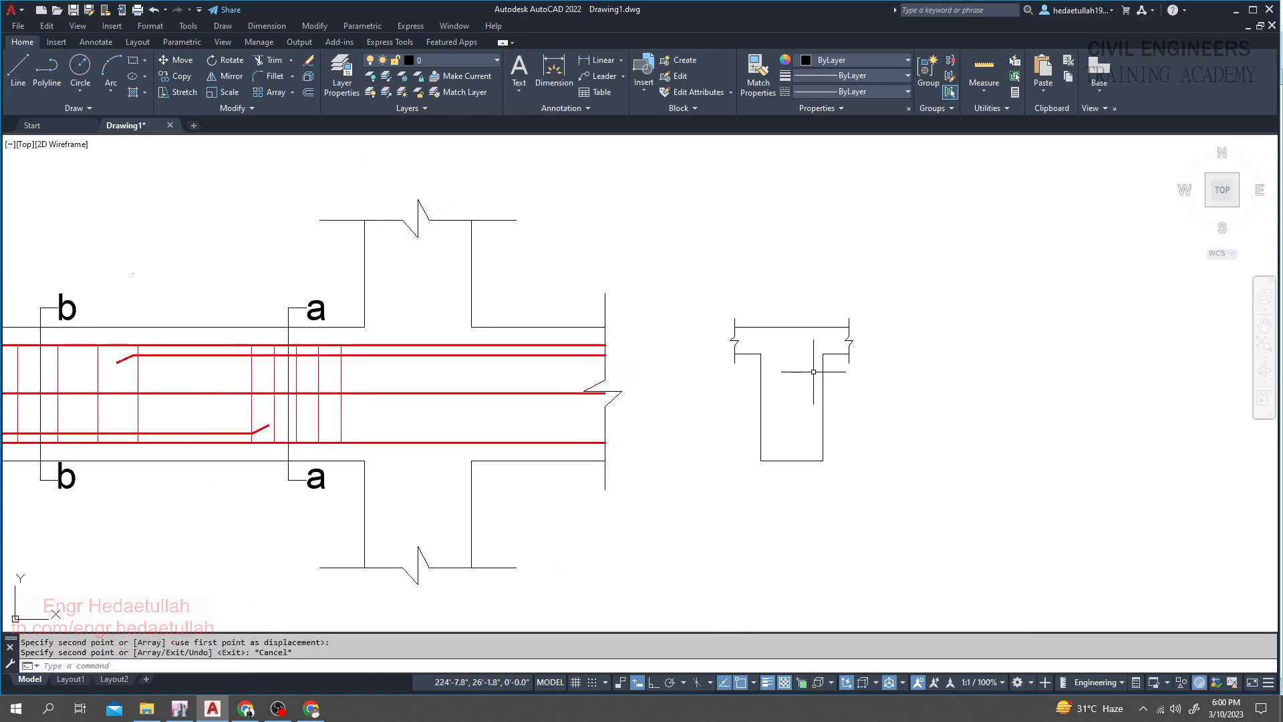
scroll(813, 372, "up", 2)
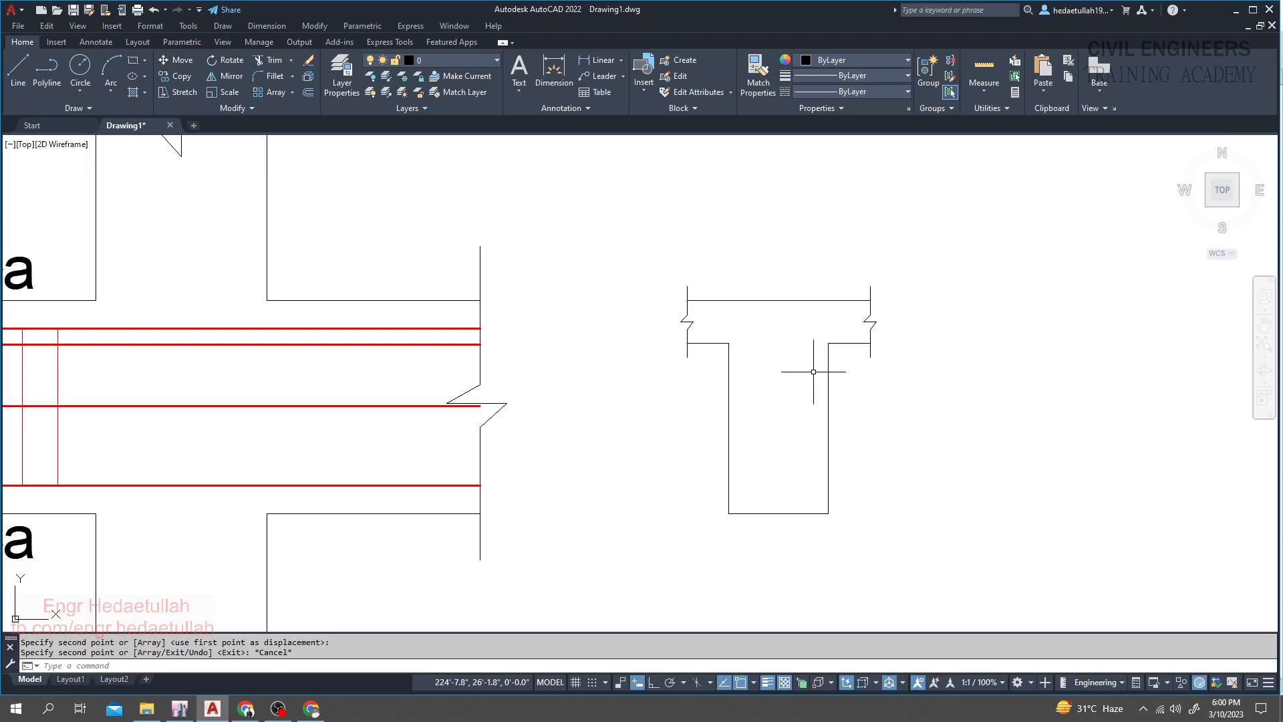
middle_click_drag(802, 375, 660, 332)
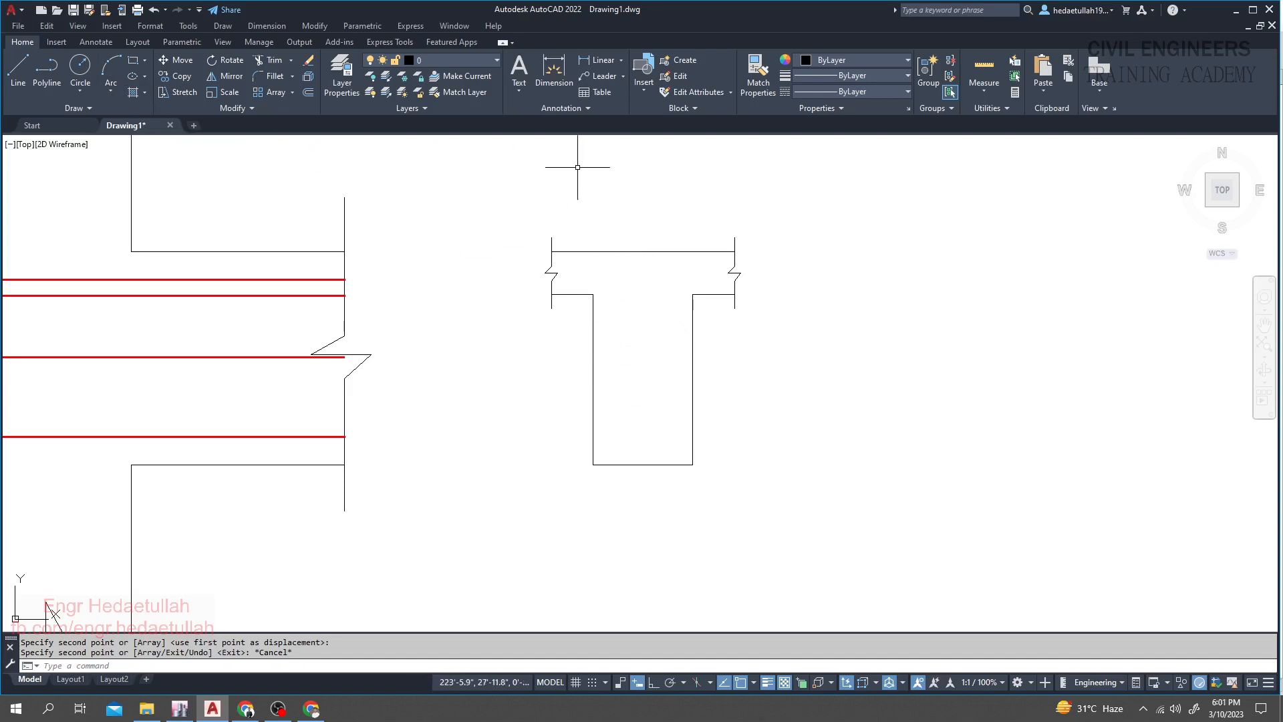
left_click(468, 61)
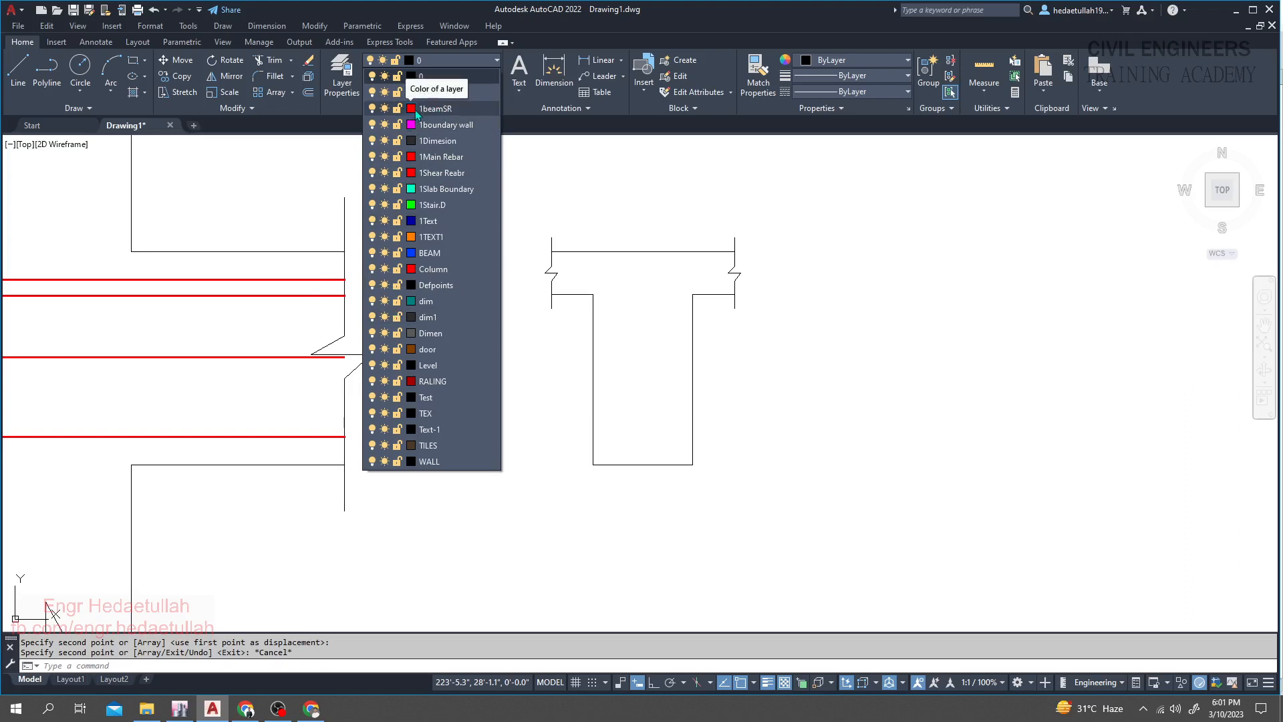
left_click(411, 109)
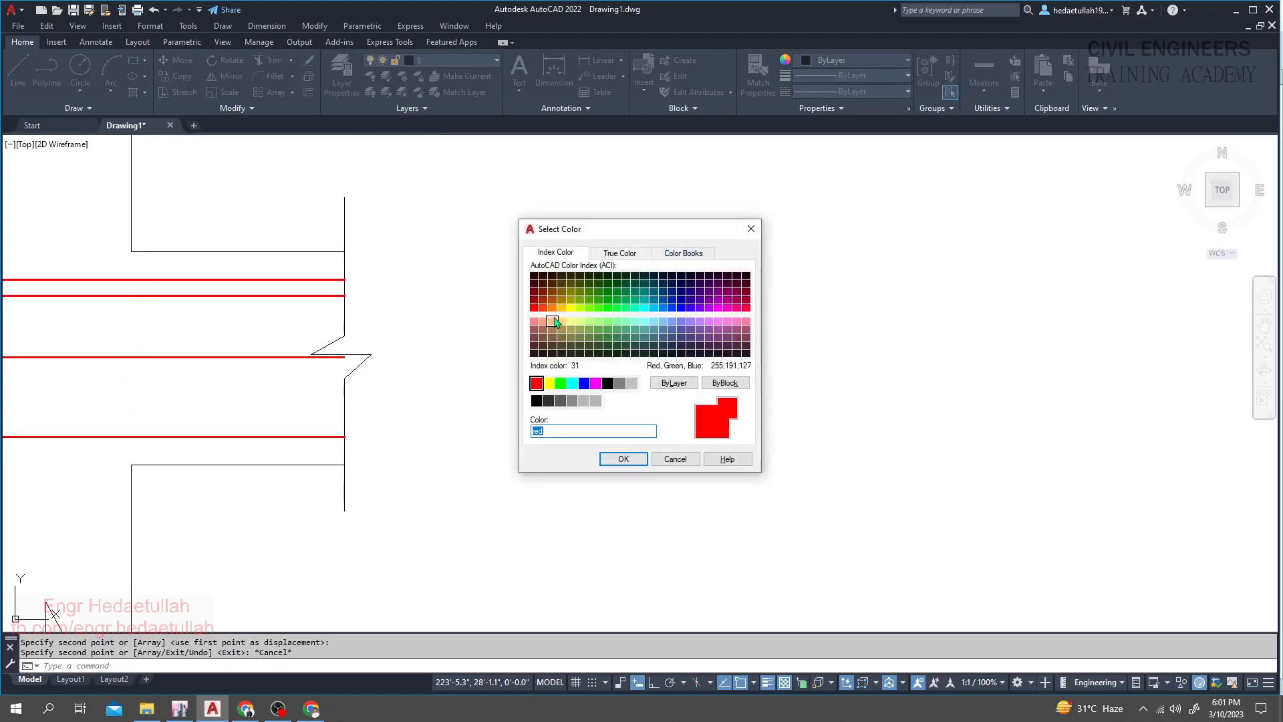
left_click(596, 386)
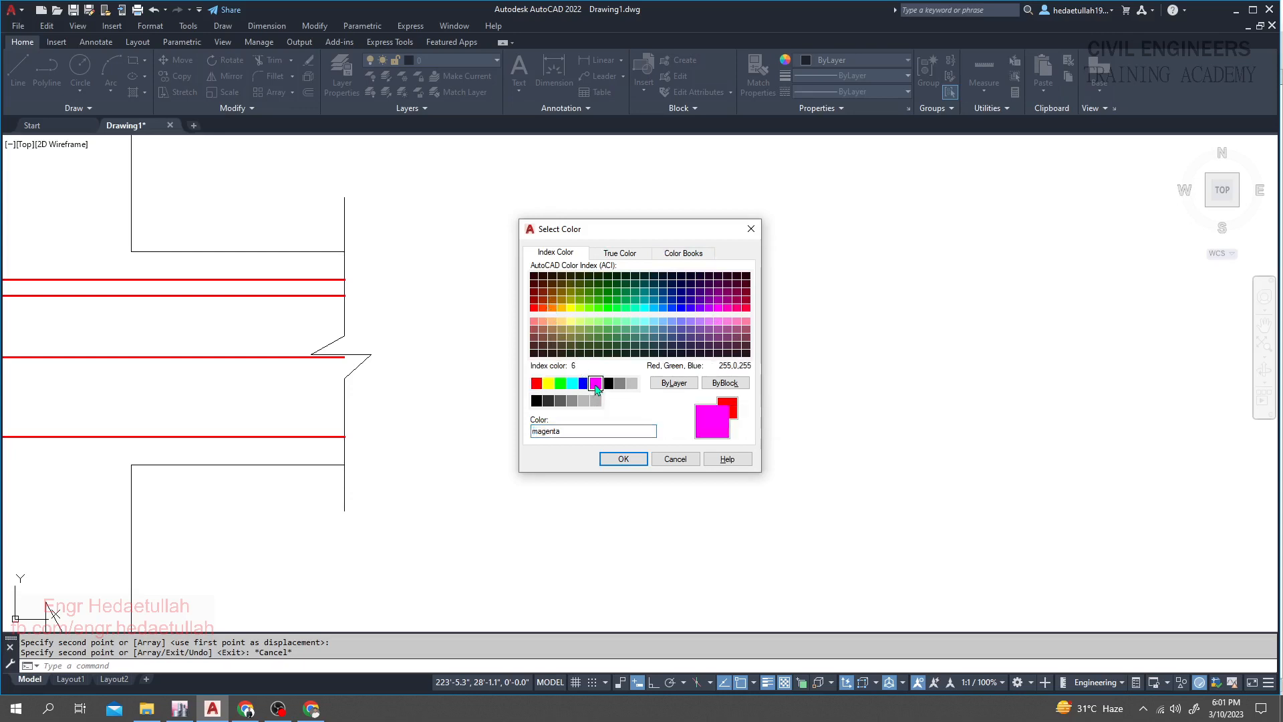
left_click(623, 459)
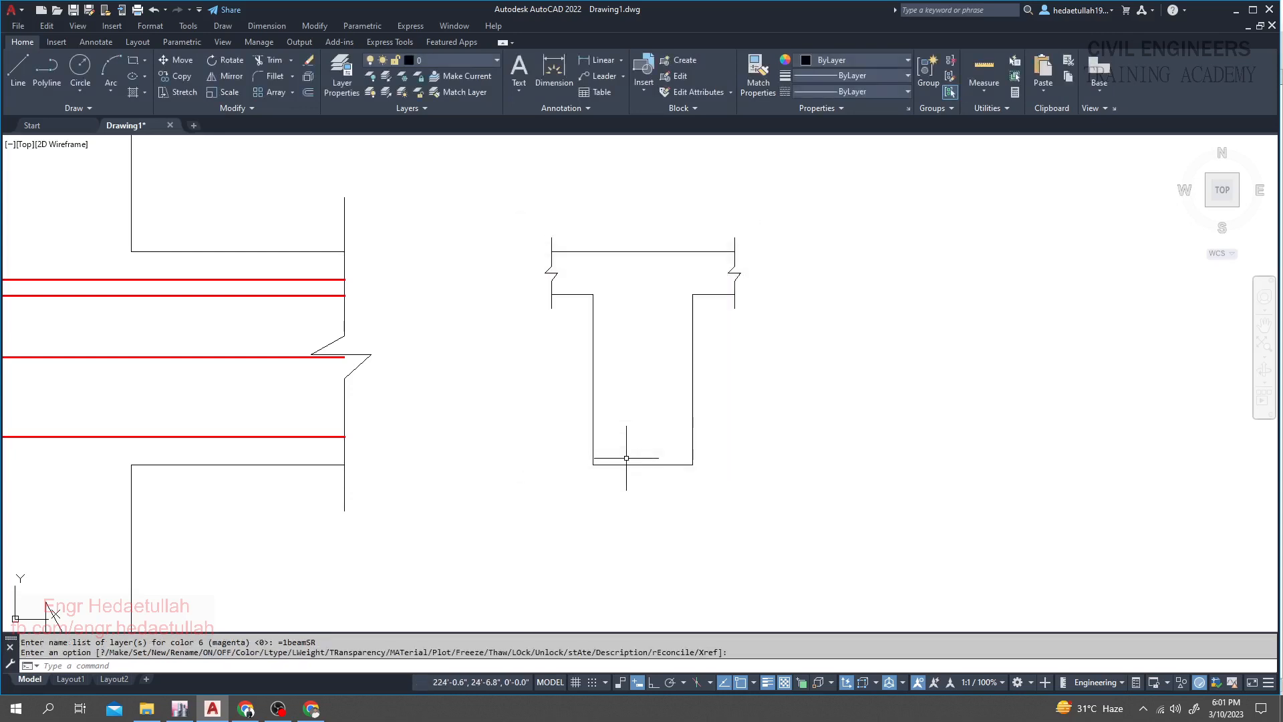
- Check the stirrups along the longitudinal section and undo the colour change of layer 1beamSR
middle_click_drag(487, 418, 832, 423)
scroll(556, 428, "down", 3)
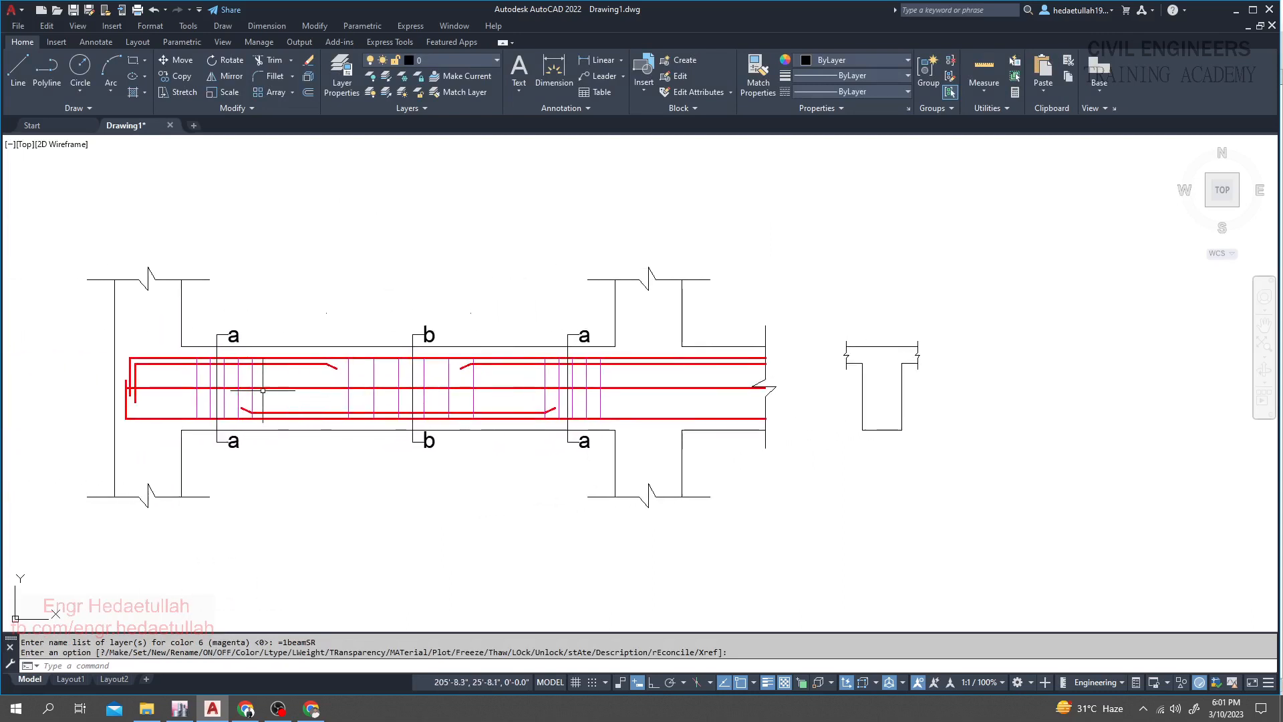
scroll(252, 392, "up", 4)
scroll(262, 395, "down", 4)
scroll(262, 395, "down", 2)
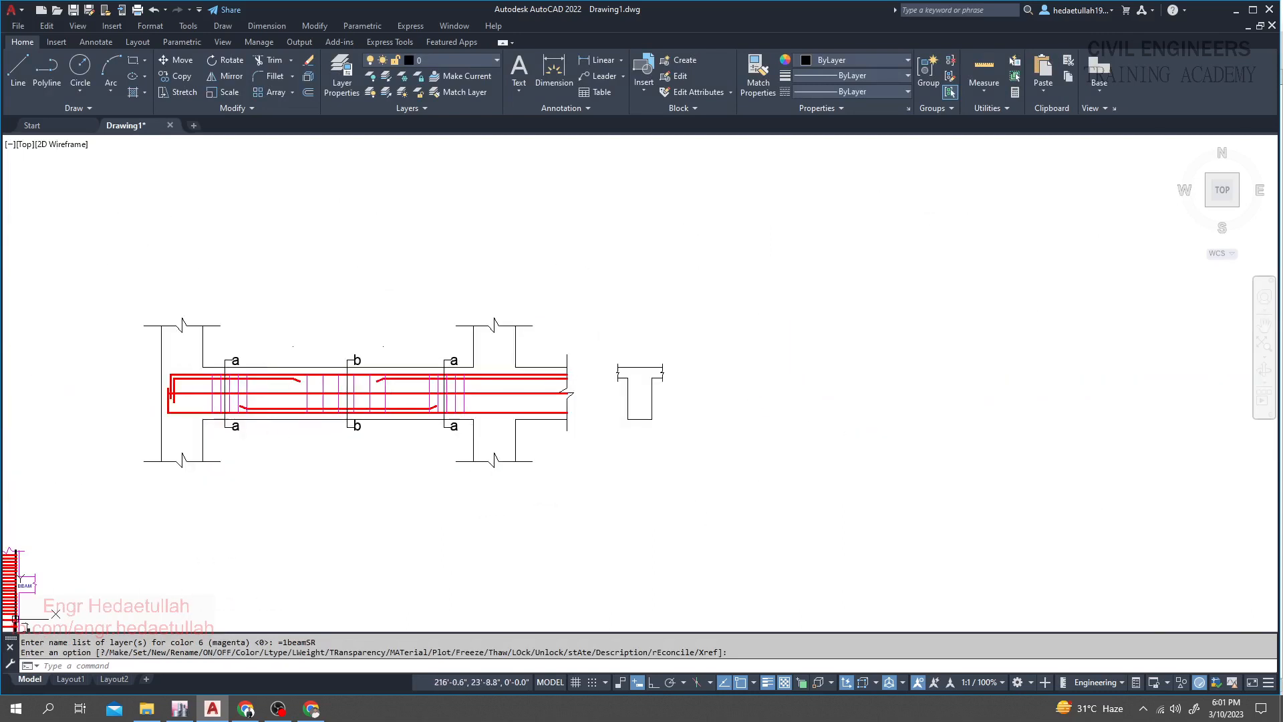
mouse_move(672, 406)
middle_mouse_down()
mouse_move(421, 424)
mouse_move(468, 393)
middle_mouse_up()
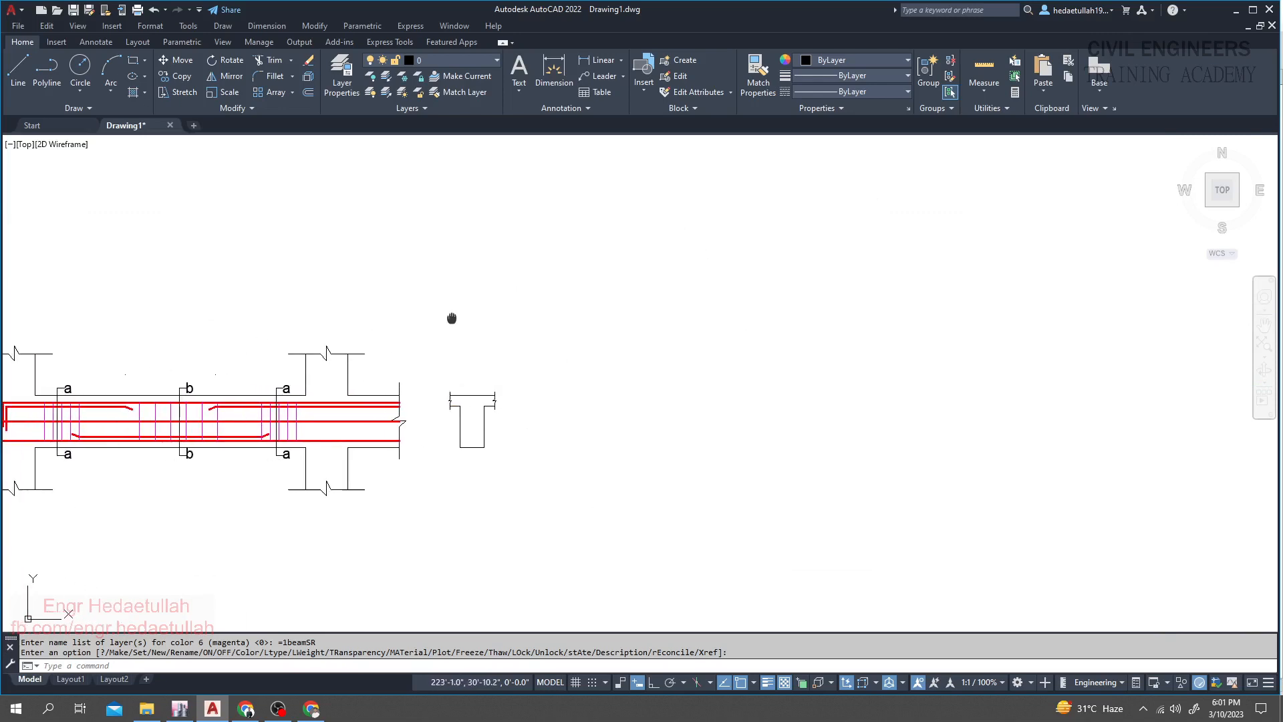
scroll(450, 321, "up", 6)
middle_click_drag(428, 334, 1005, 350)
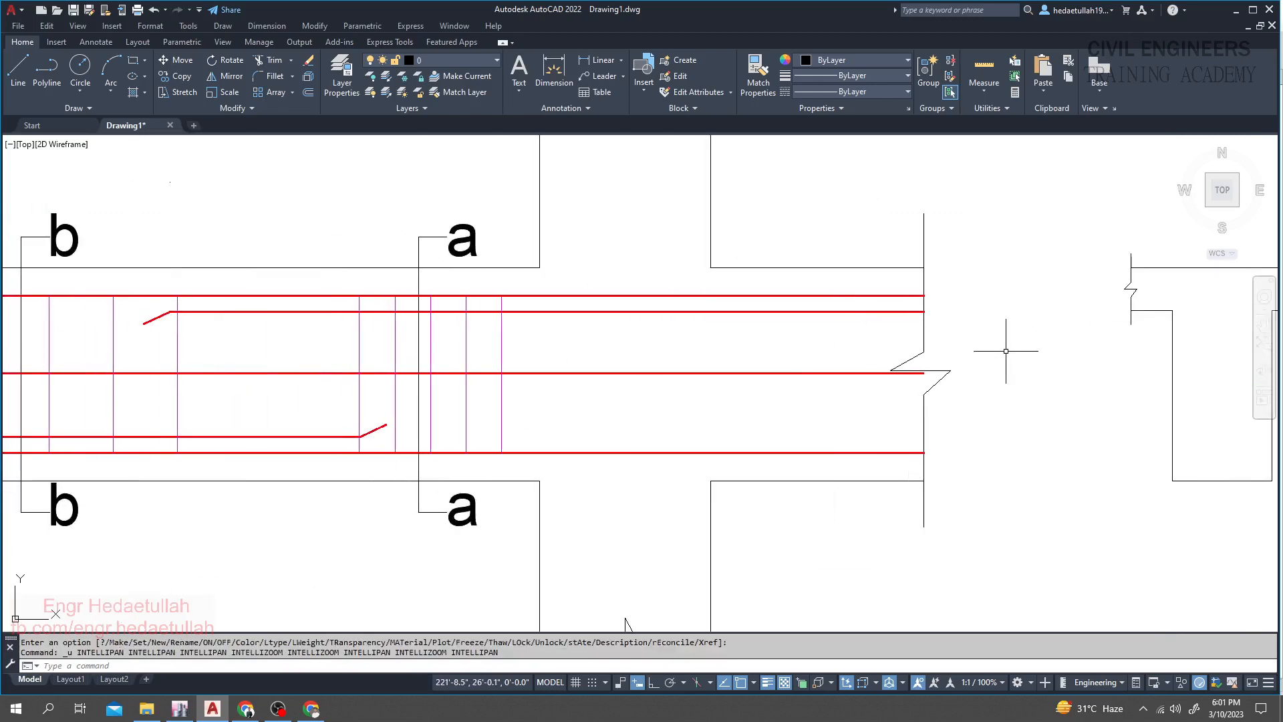
key("ctrl+z")
key("ctrl+z")
key("ctrl+z")
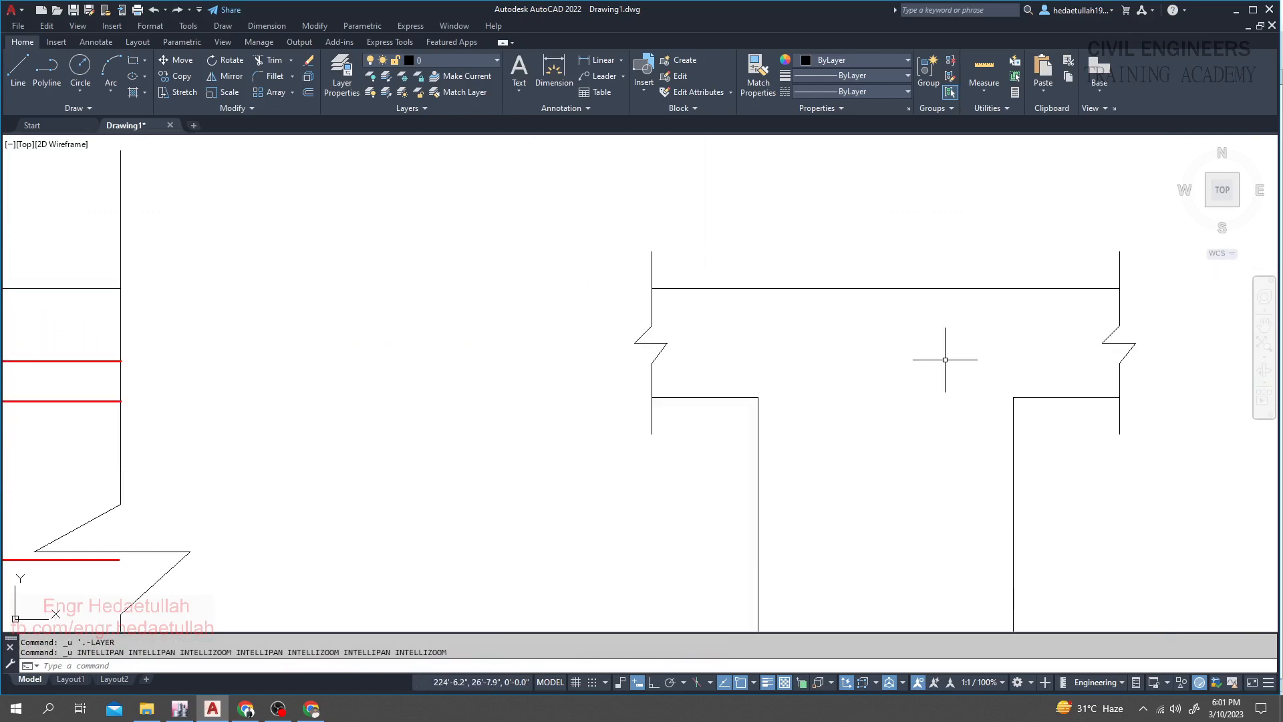
- Create a new layer named 1BSL
scroll(945, 359, "down", 10)
middle_click_drag(913, 436, 681, 464)
scroll(495, 404, "up", 4)
scroll(565, 374, "down", 2)
middle_click_drag(565, 310, 415, 310)
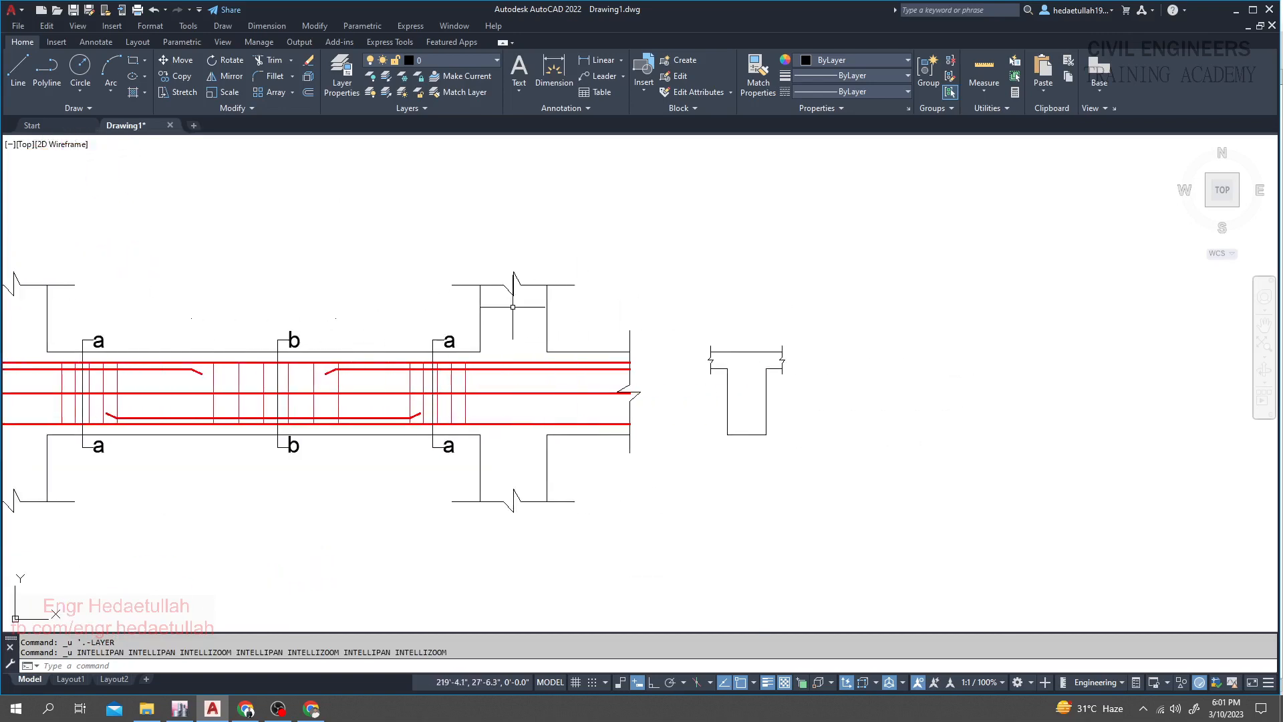
scroll(710, 410, "up", 3)
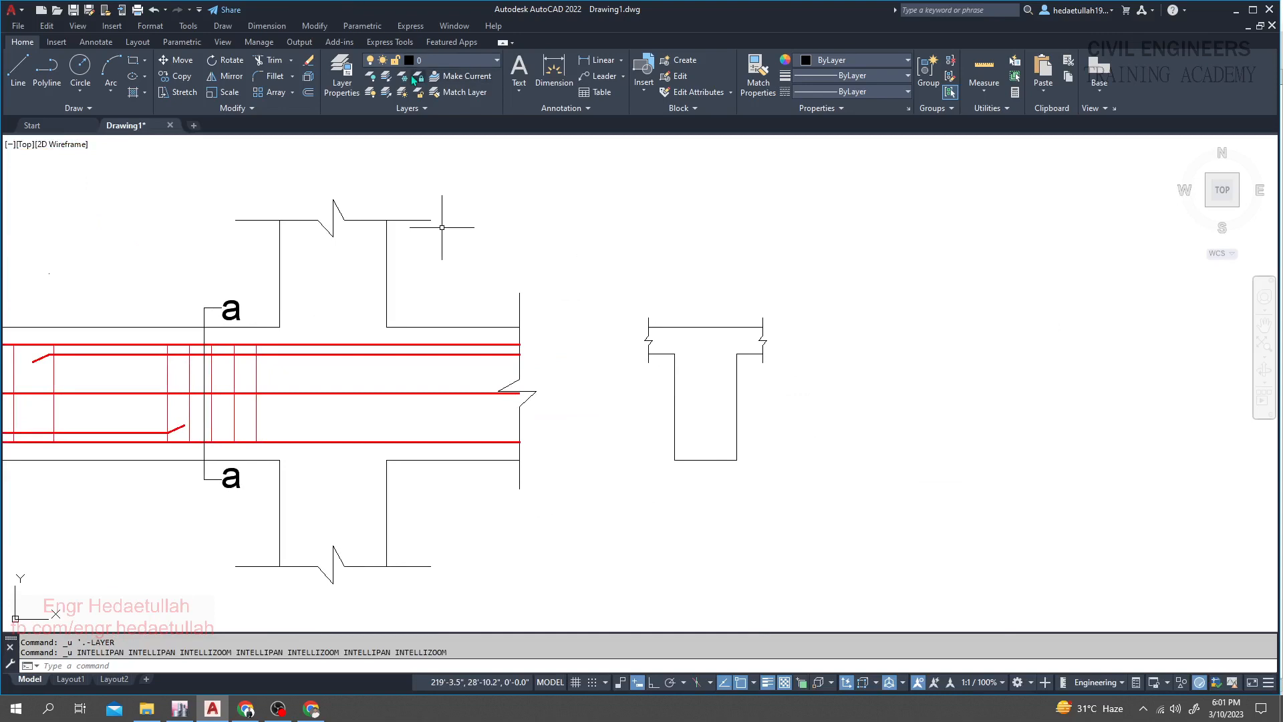
left_click(350, 83)
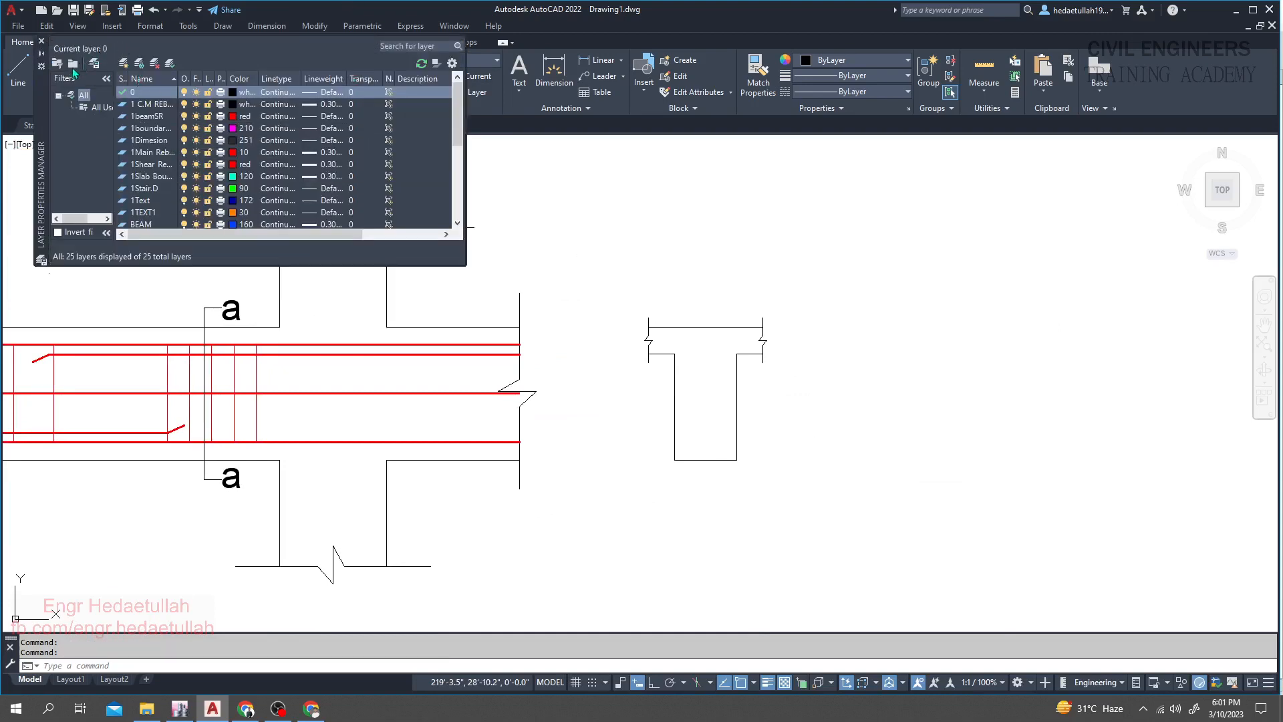
left_click(124, 65)
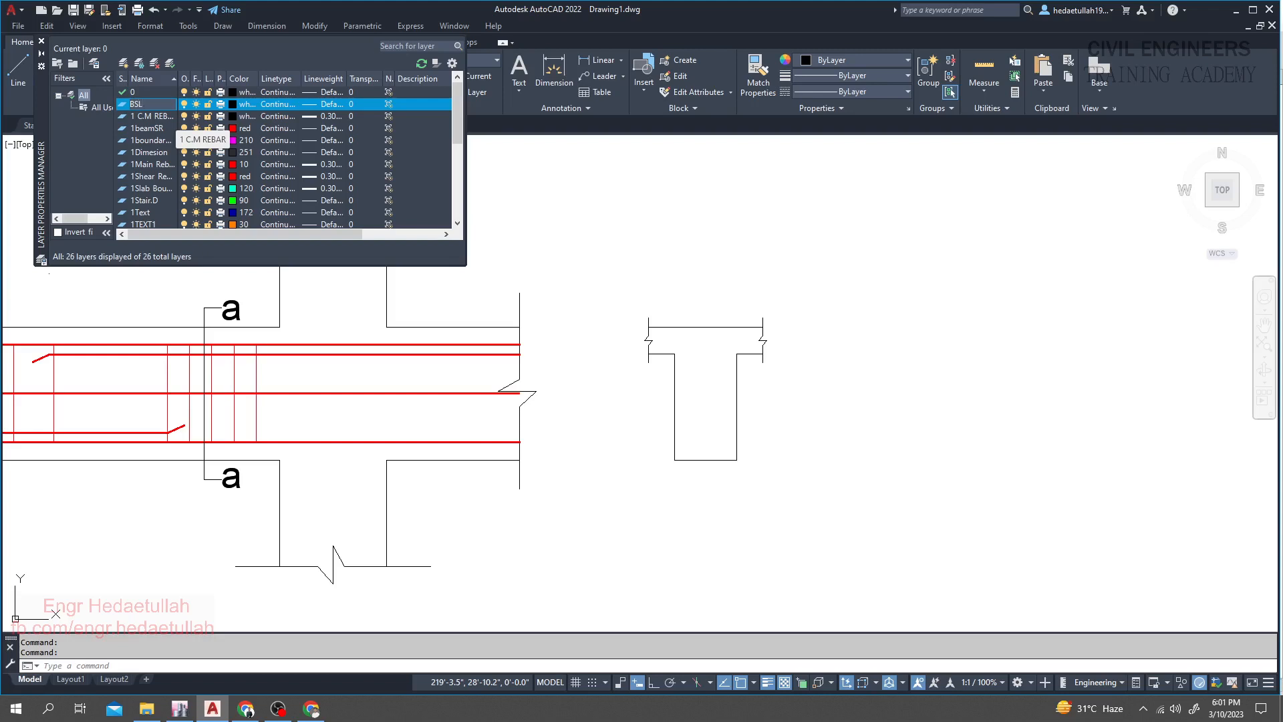
type("BSL")
key("Home")
type("1")
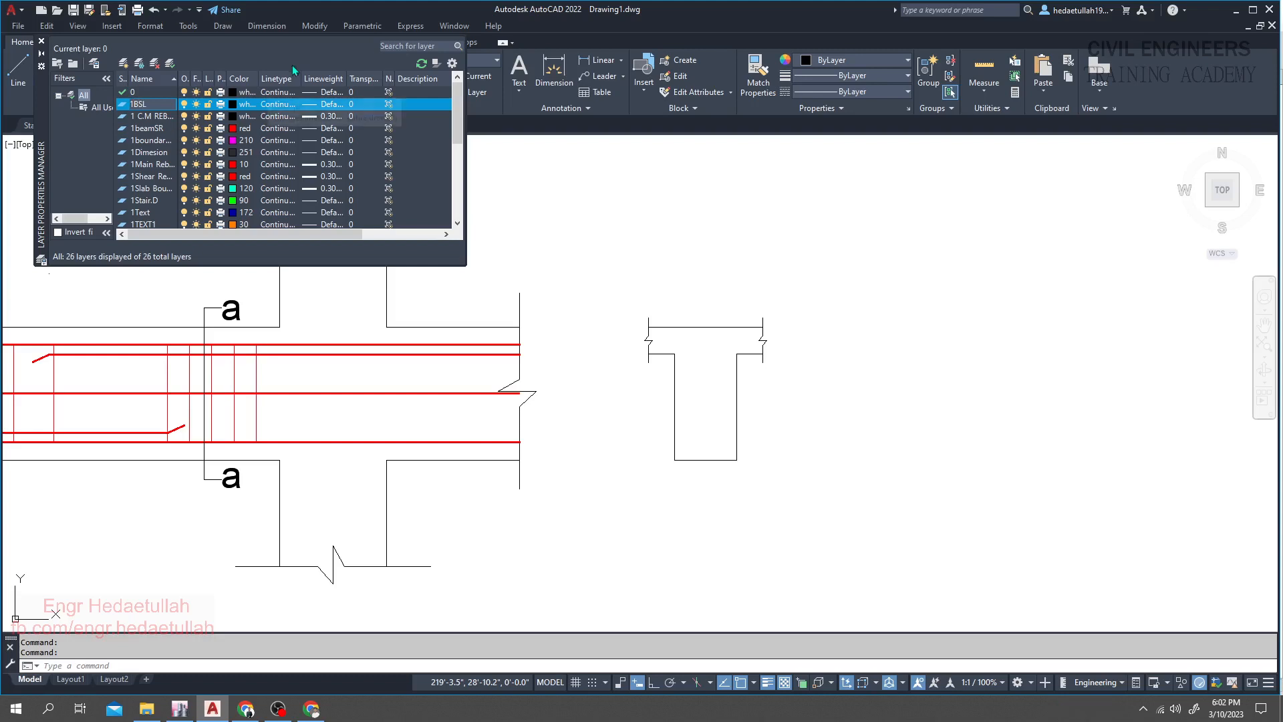
- Set layer 1BSL to colour 210 with a 0.30 mm lineweight and finish editing the layers
left_click(244, 104)
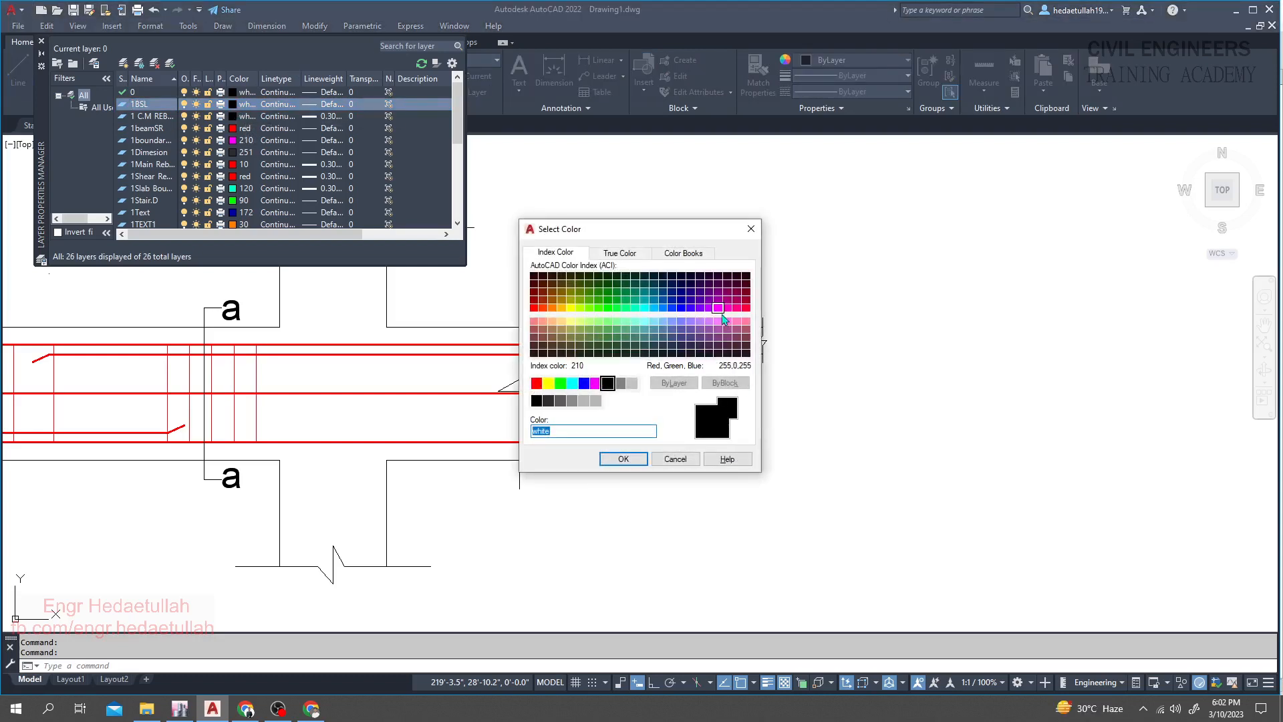
left_click(718, 311)
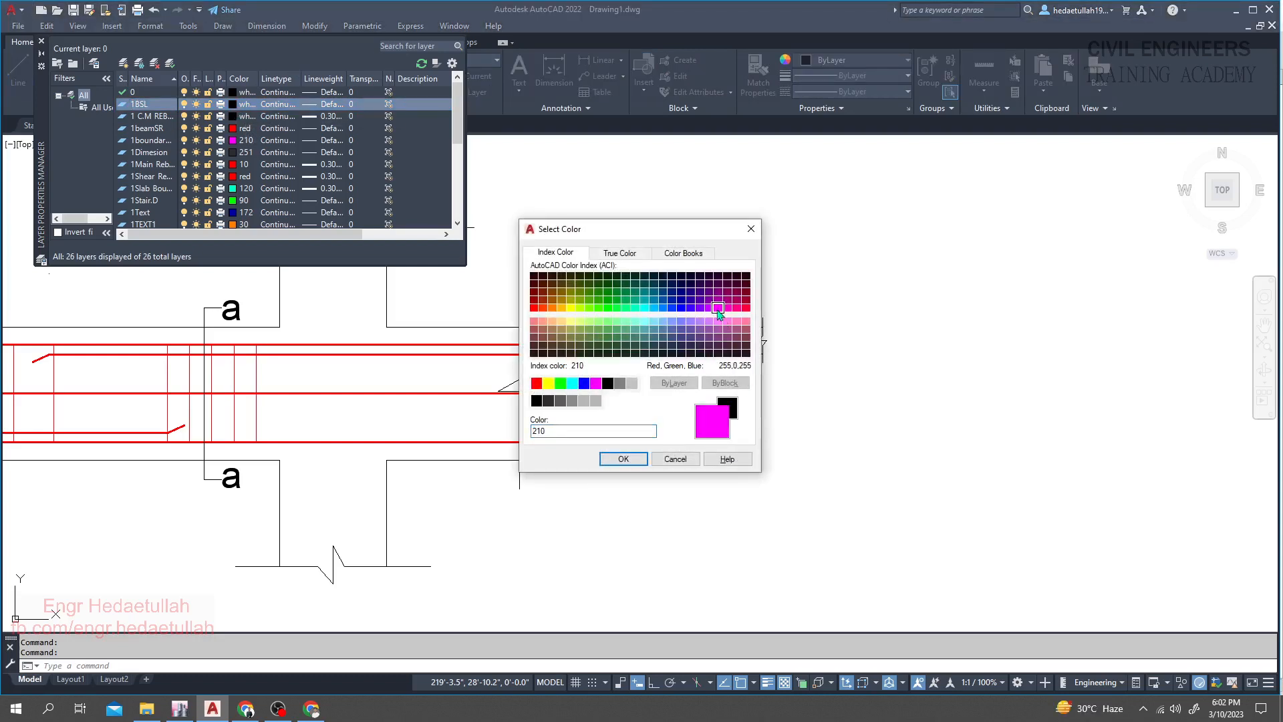
left_click(622, 459)
left_click(311, 105)
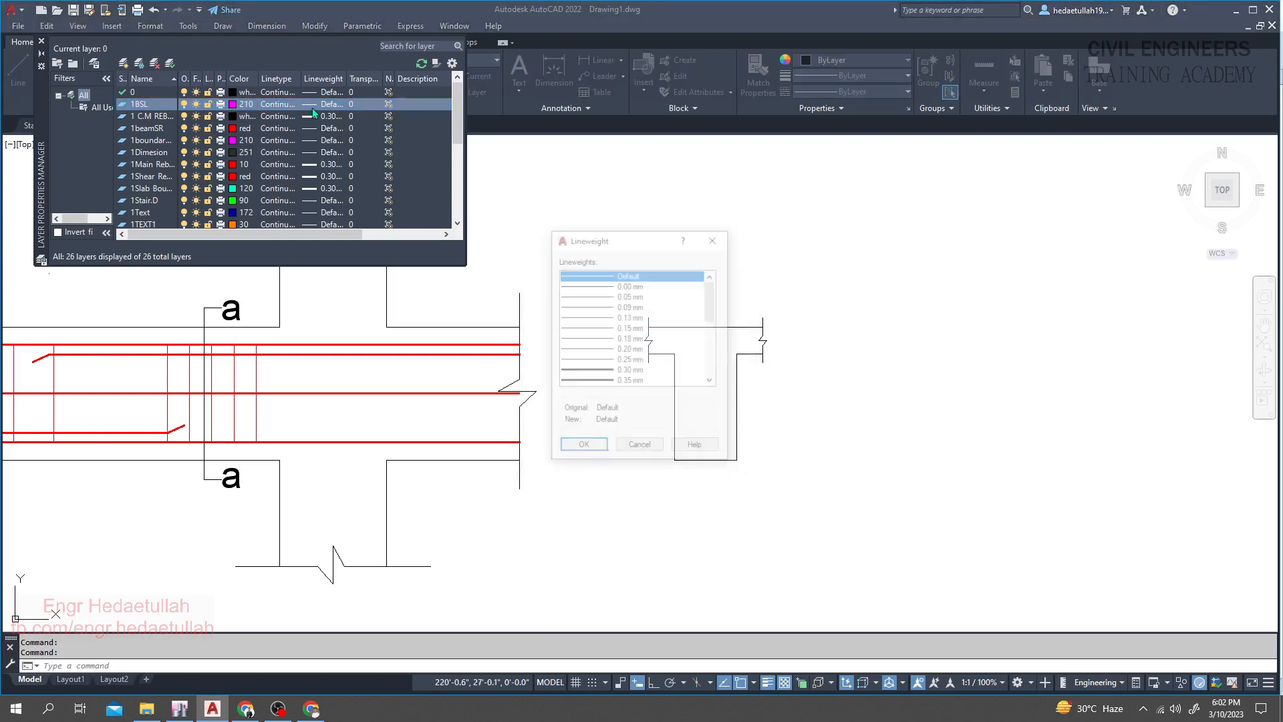
left_click(630, 372)
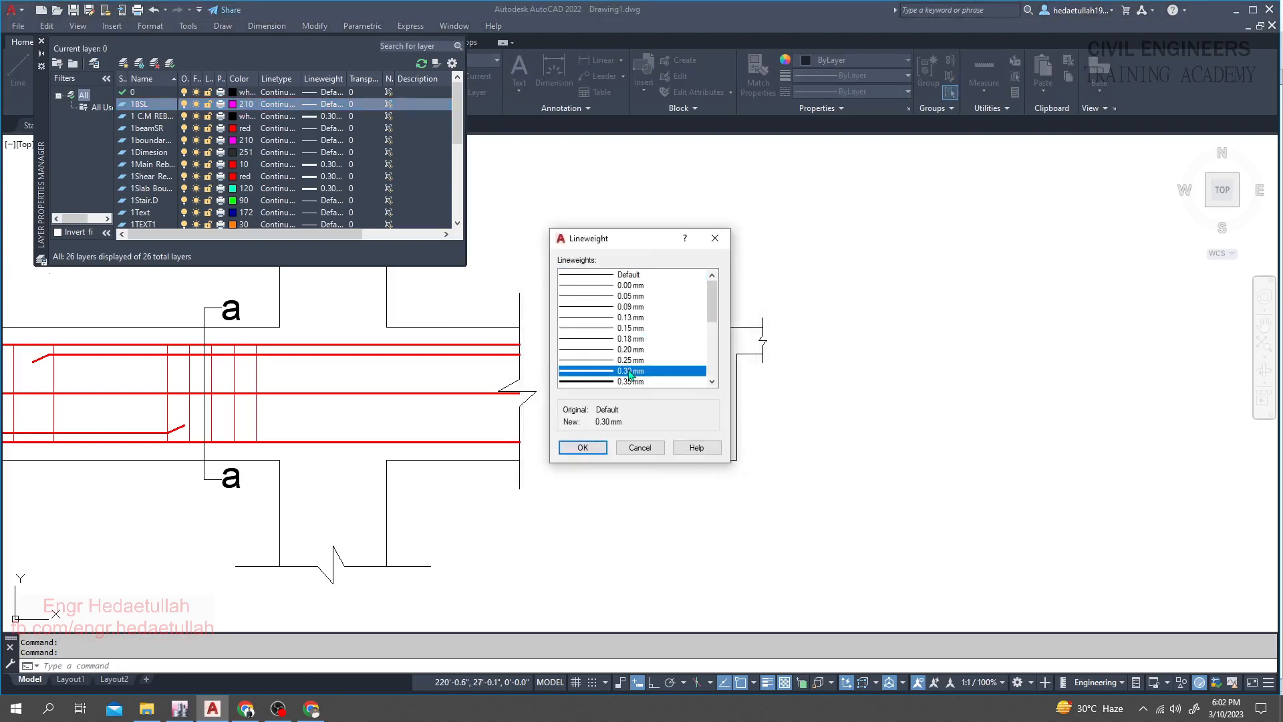
left_click(583, 448)
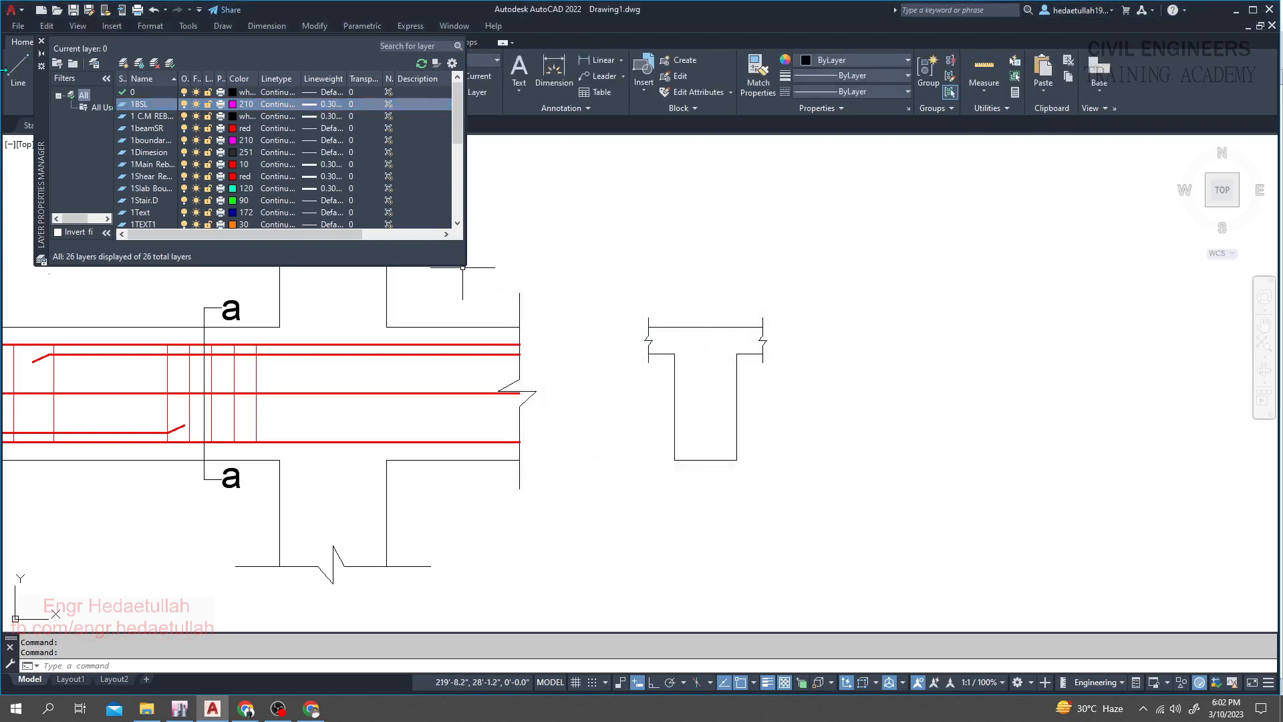
left_click(41, 42)
- Make 1BSL the current layer and draw a 1'-2" by 2'-6" rectangle from the web's lower left corner to the slab's top edge
middle_click_drag(670, 410, 519, 406)
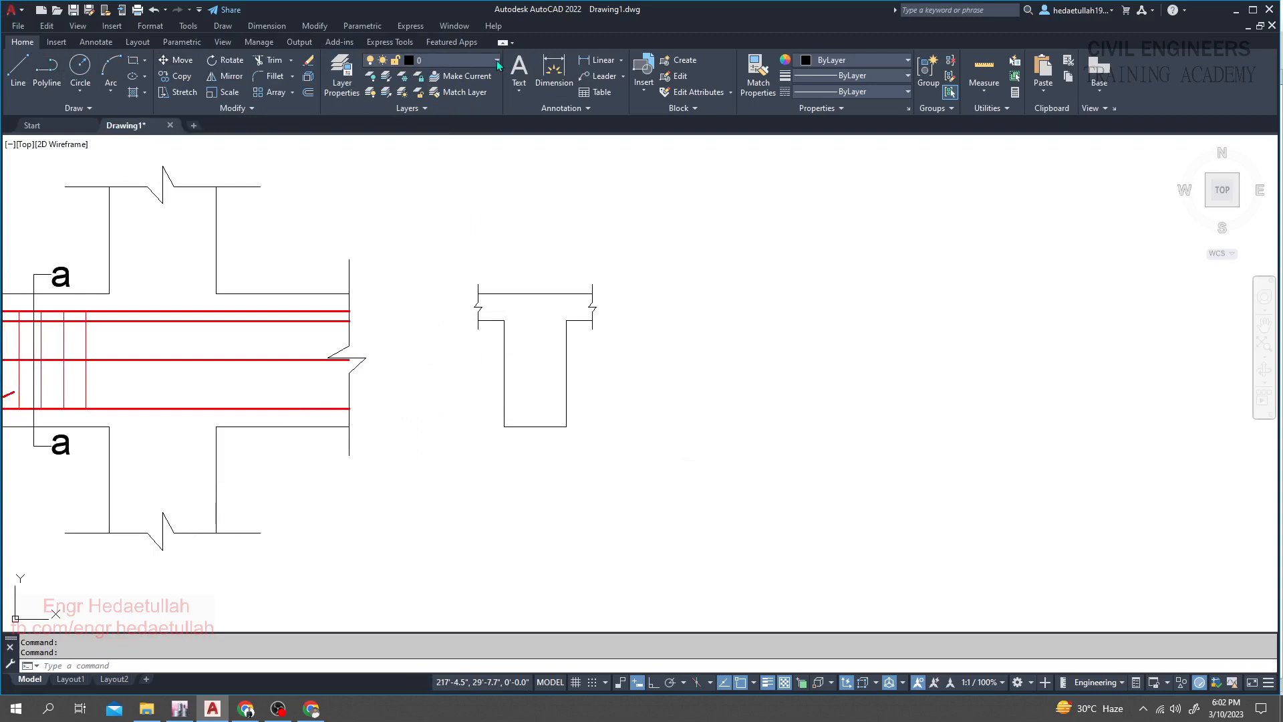
left_click(494, 60)
left_click(431, 140)
left_click(133, 60)
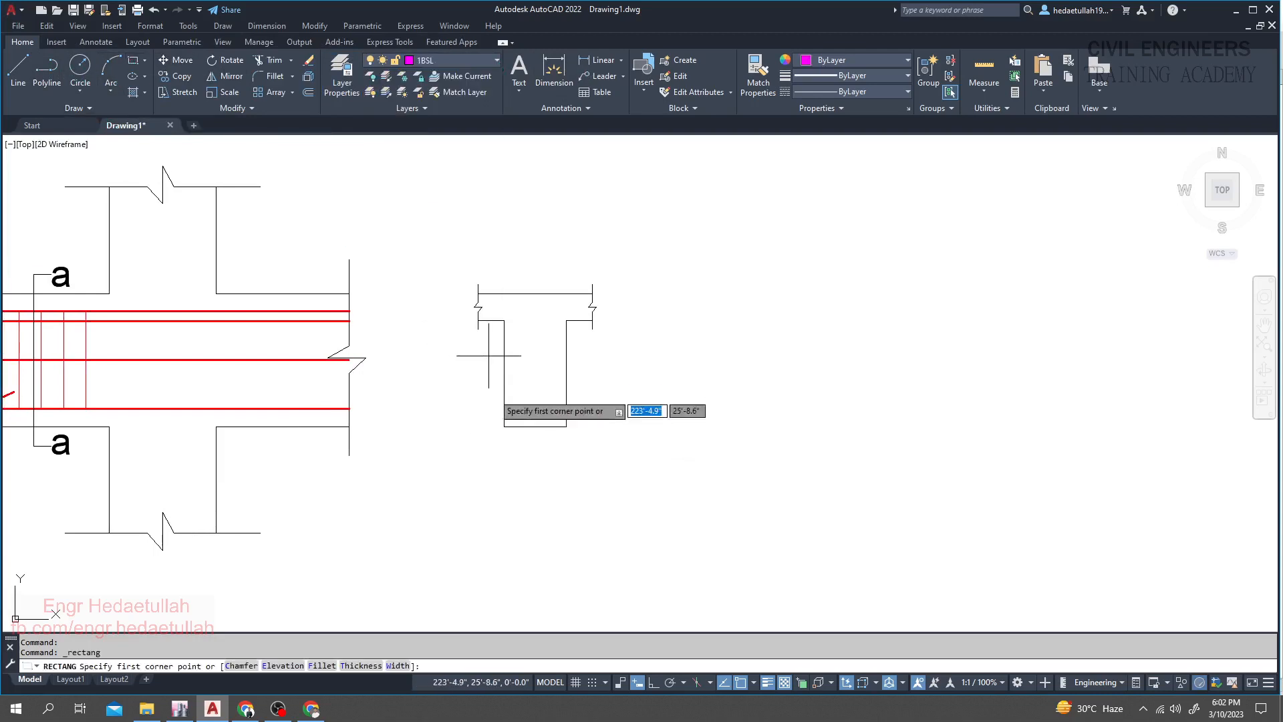
left_click(504, 426)
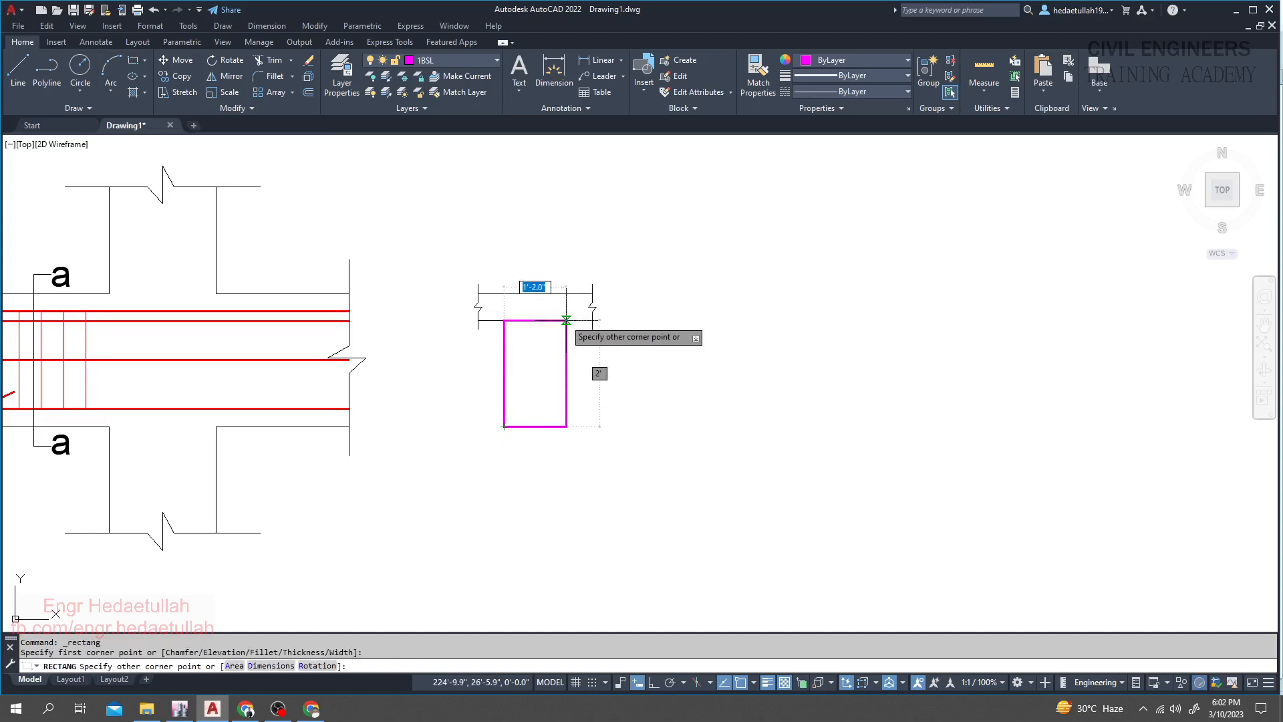
scroll(568, 304, "up", 3)
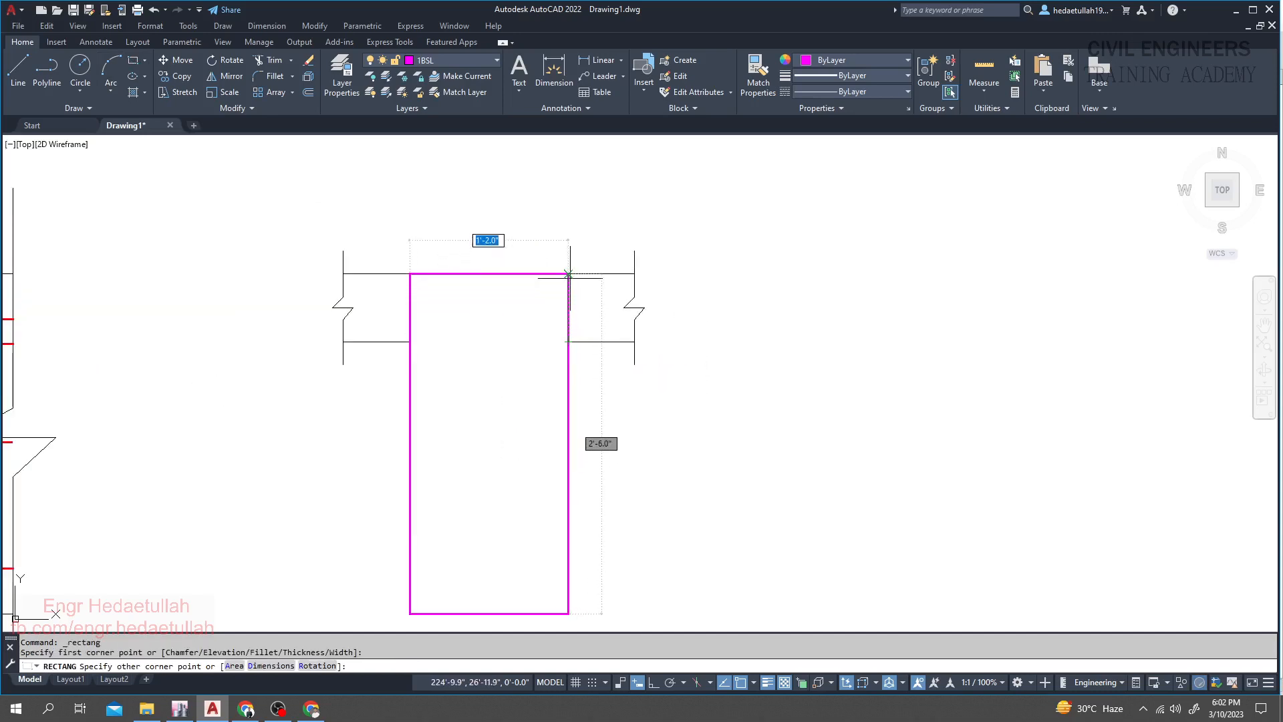
left_click(568, 273)
scroll(543, 344, "down", 2)
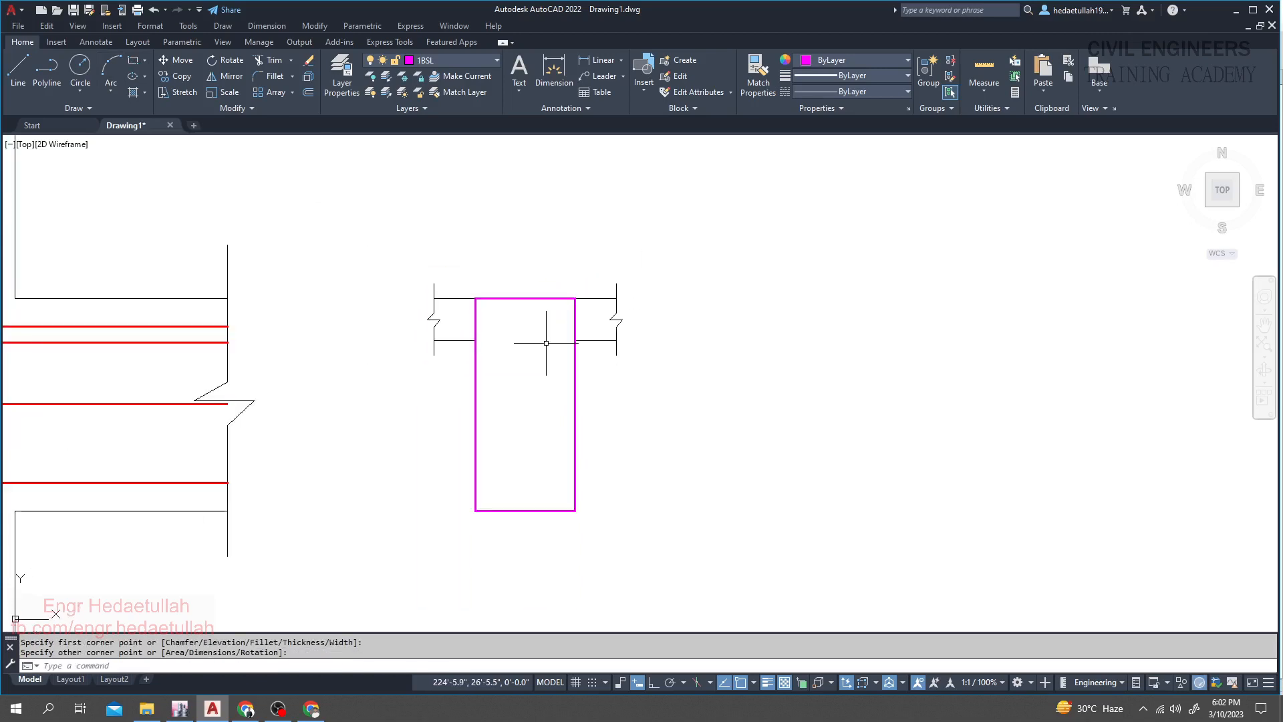
key("Escape")
key("Escape")
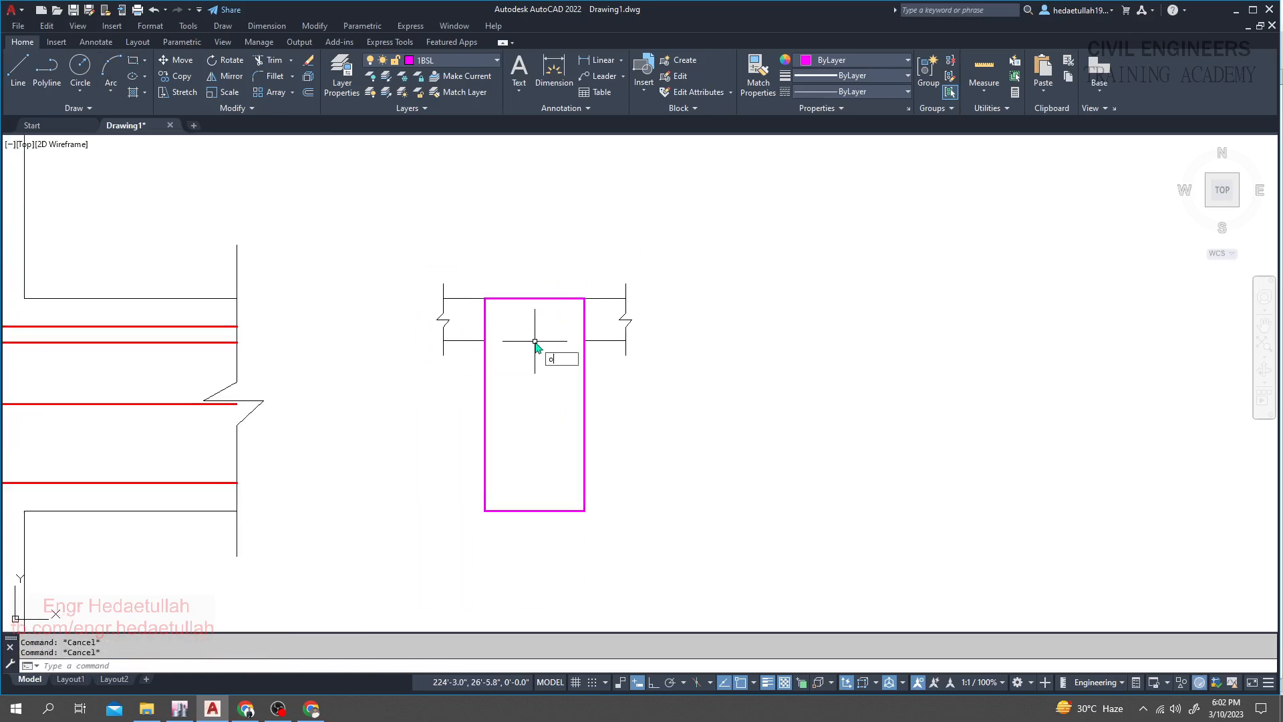
- Offset the magenta rectangle 3 inches inward to outline the stirrup
type("o")
key("Return")
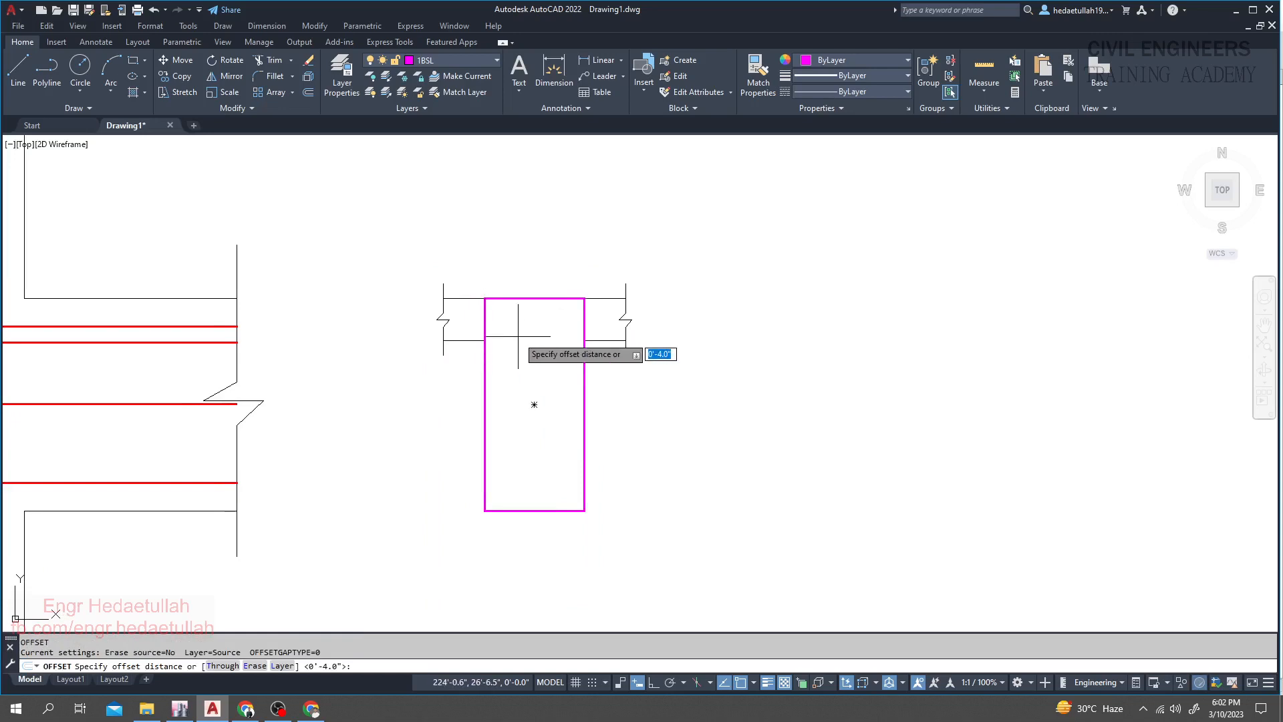
type("3")
key("Return")
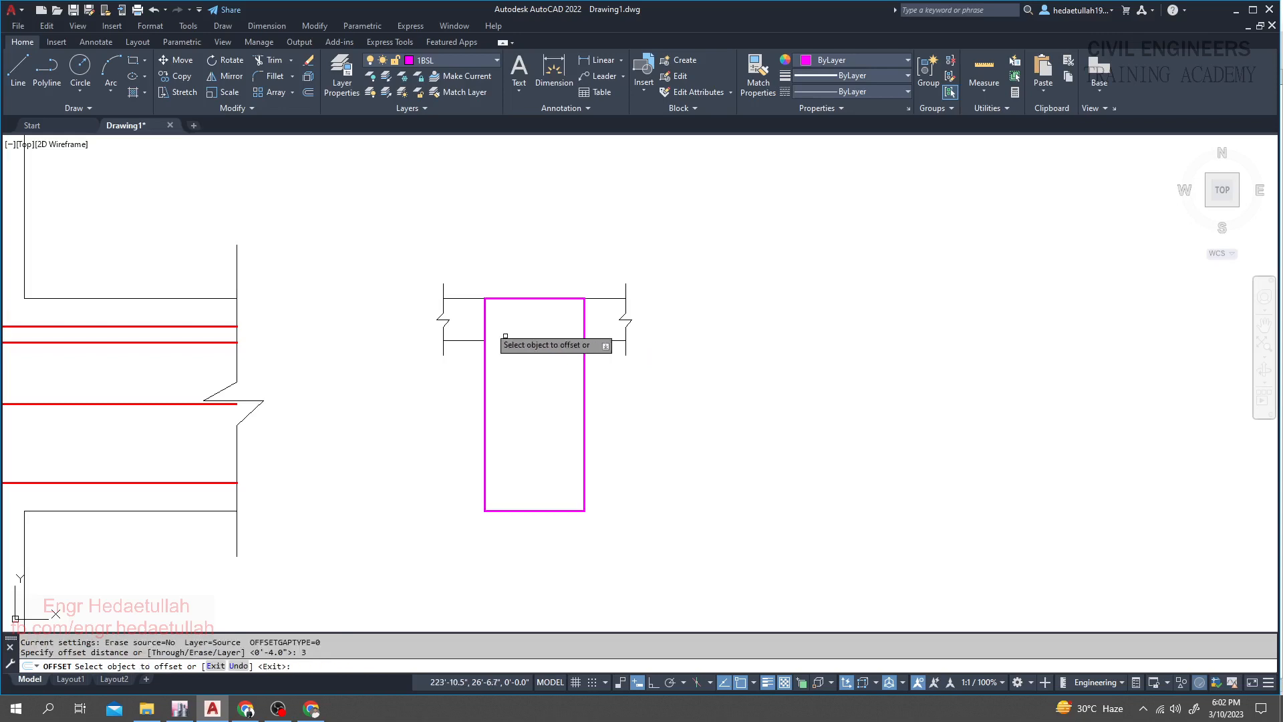
left_click(485, 337)
left_click(527, 331)
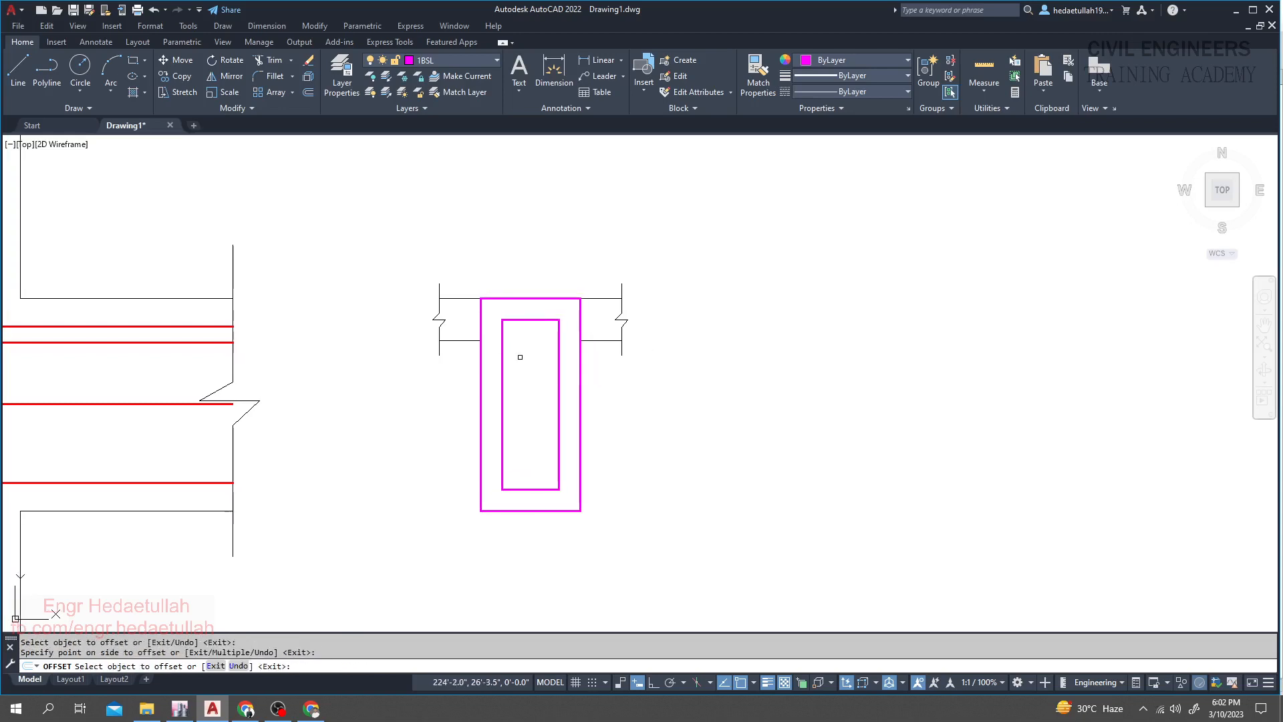
key("Escape")
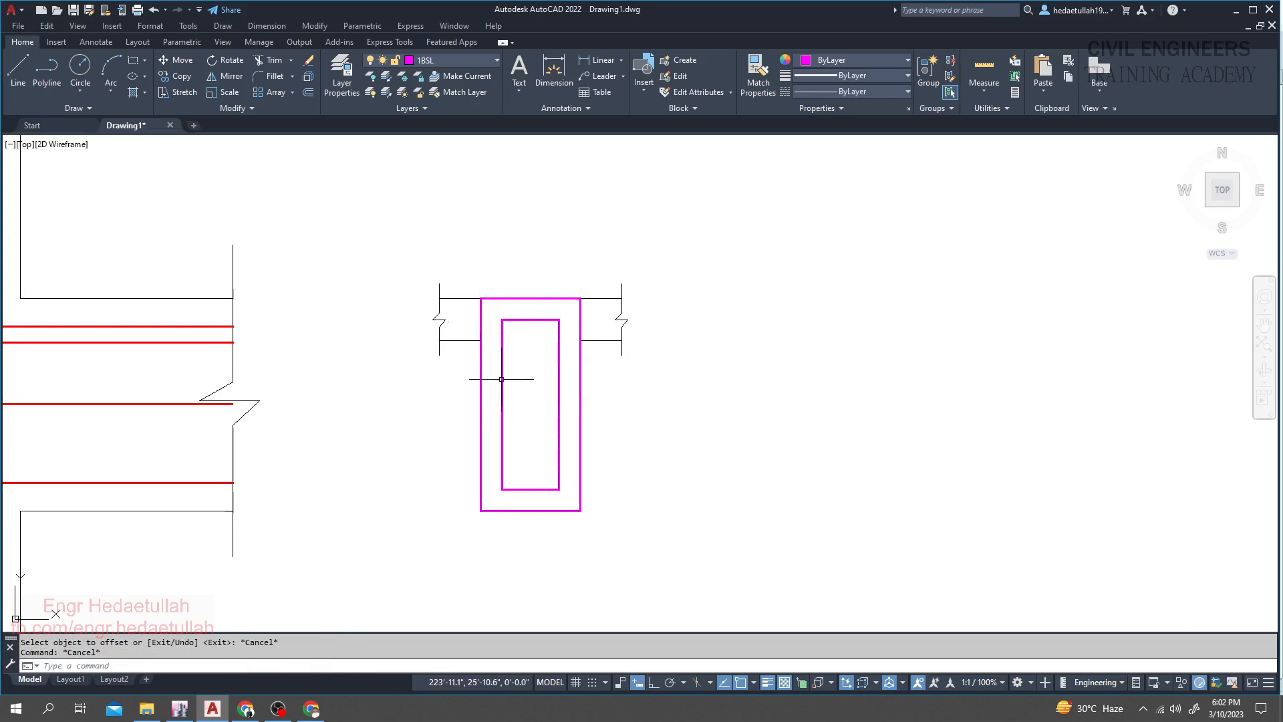
- Erase the inner magenta rectangle and offset the outer one 2 inches inward in its place
left_click(503, 409)
key("Delete")
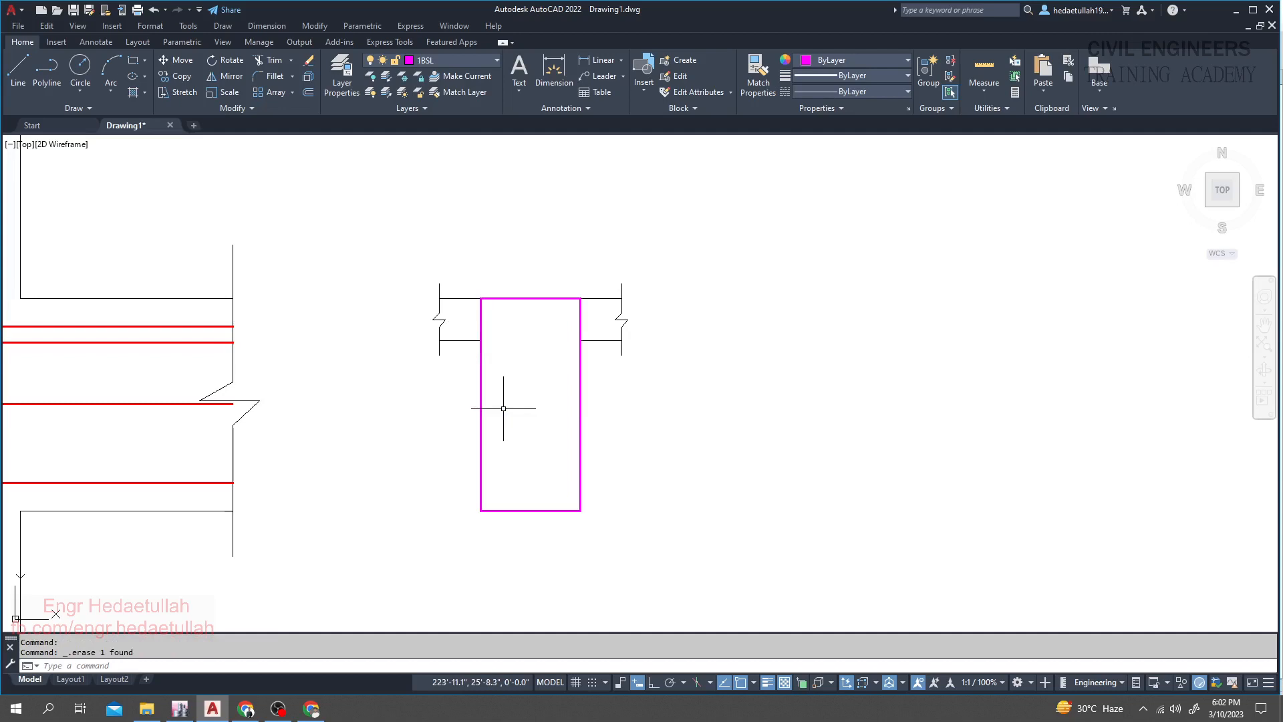
key("Return")
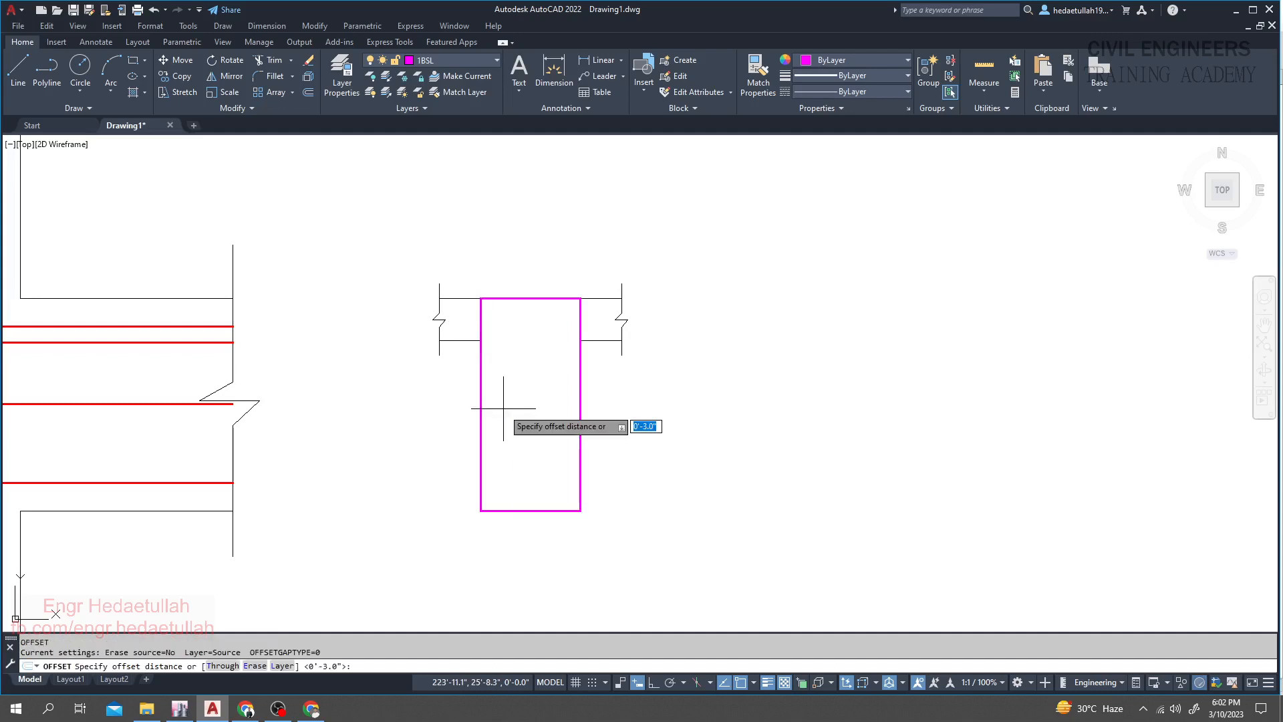
type("2")
key("Return")
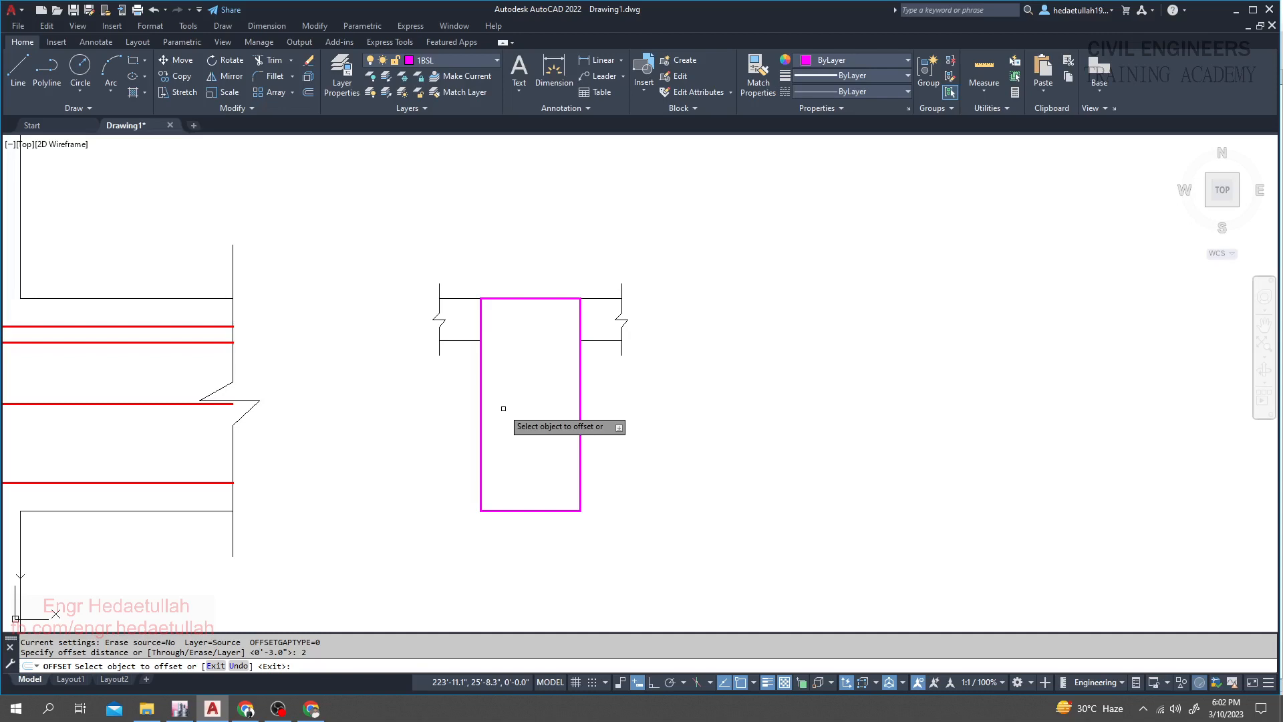
left_click(481, 319)
left_click(503, 333)
middle_click_drag(479, 330, 488, 331)
key("Escape")
key("Escape")
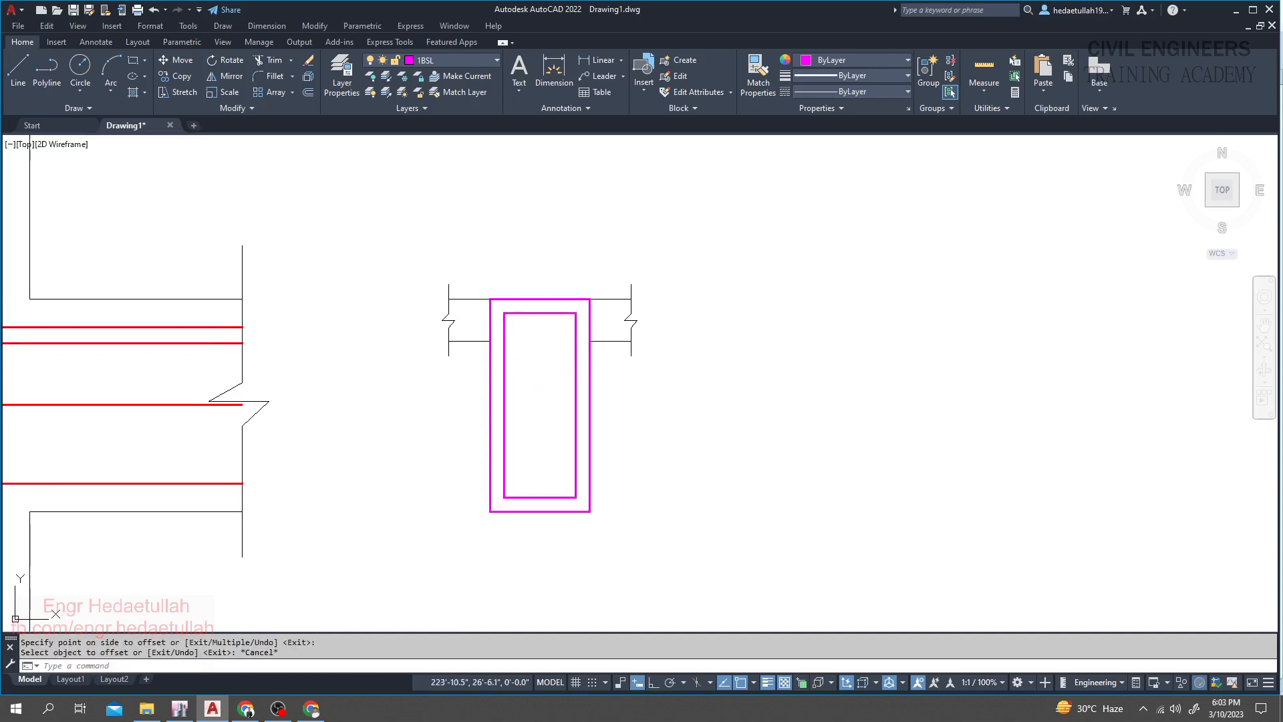
- Erase the outer magenta rectangle that coincides with the beam web, keeping only the inner stirrup outline
left_click(488, 330)
key("Delete")
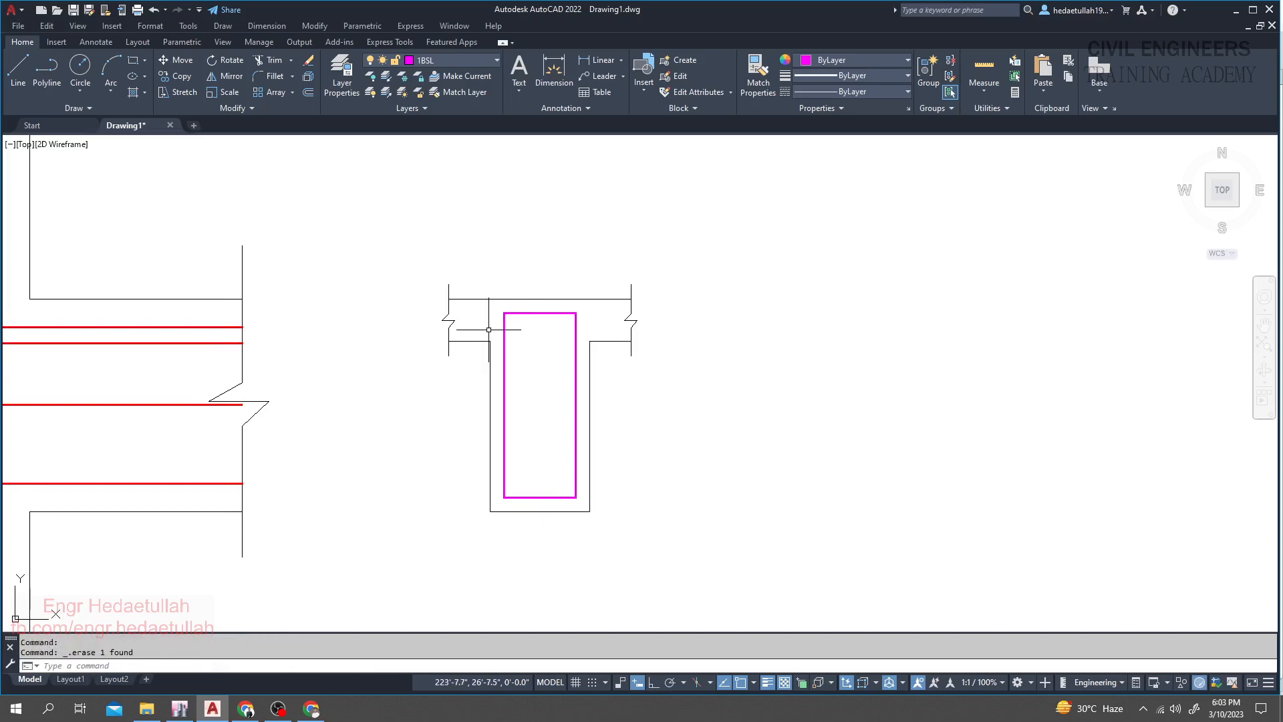
middle_click_drag(544, 351, 589, 359)
scroll(521, 338, "down", 4)
scroll(588, 359, "up", 4)
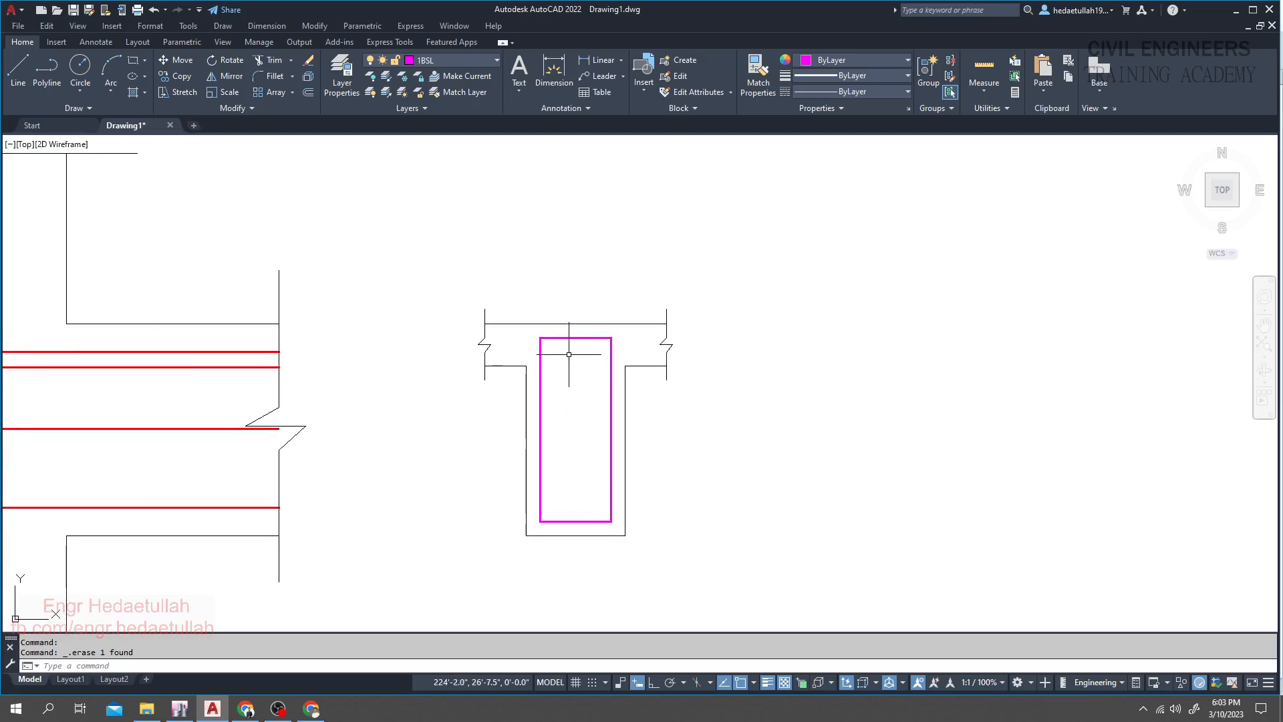
scroll(569, 354, "down", 2)
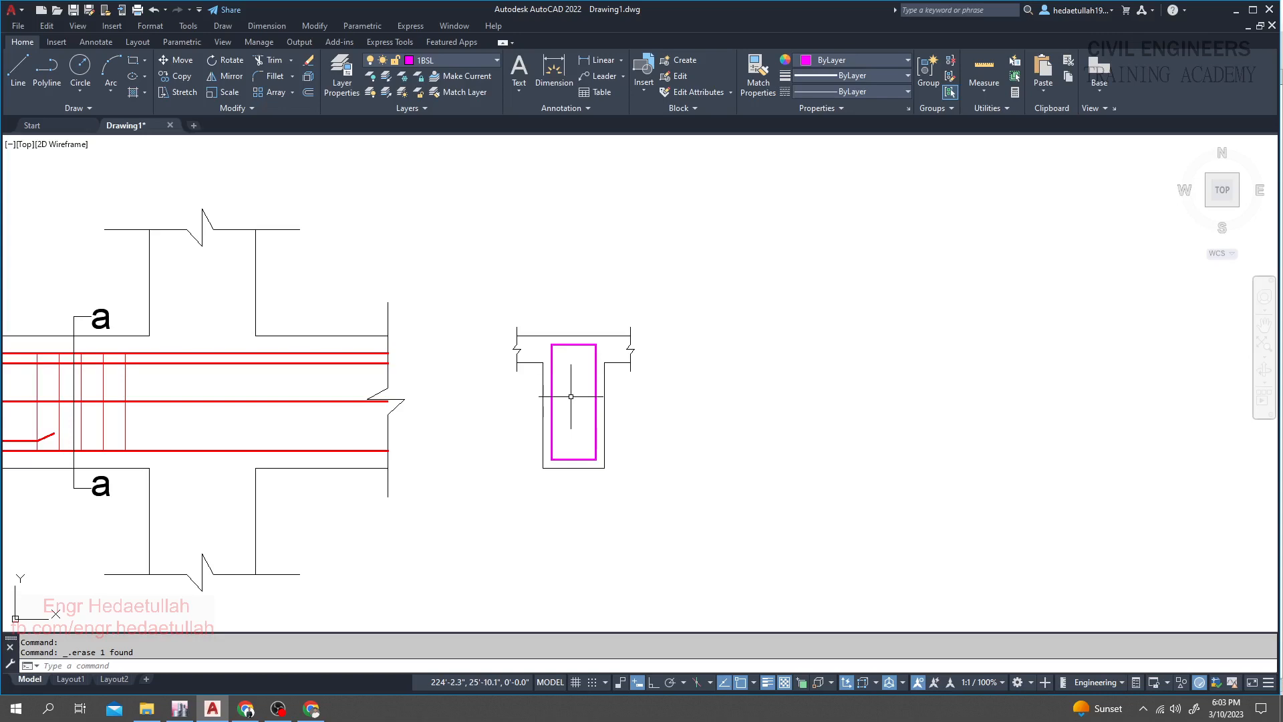
middle_click_drag(487, 415, 532, 420)
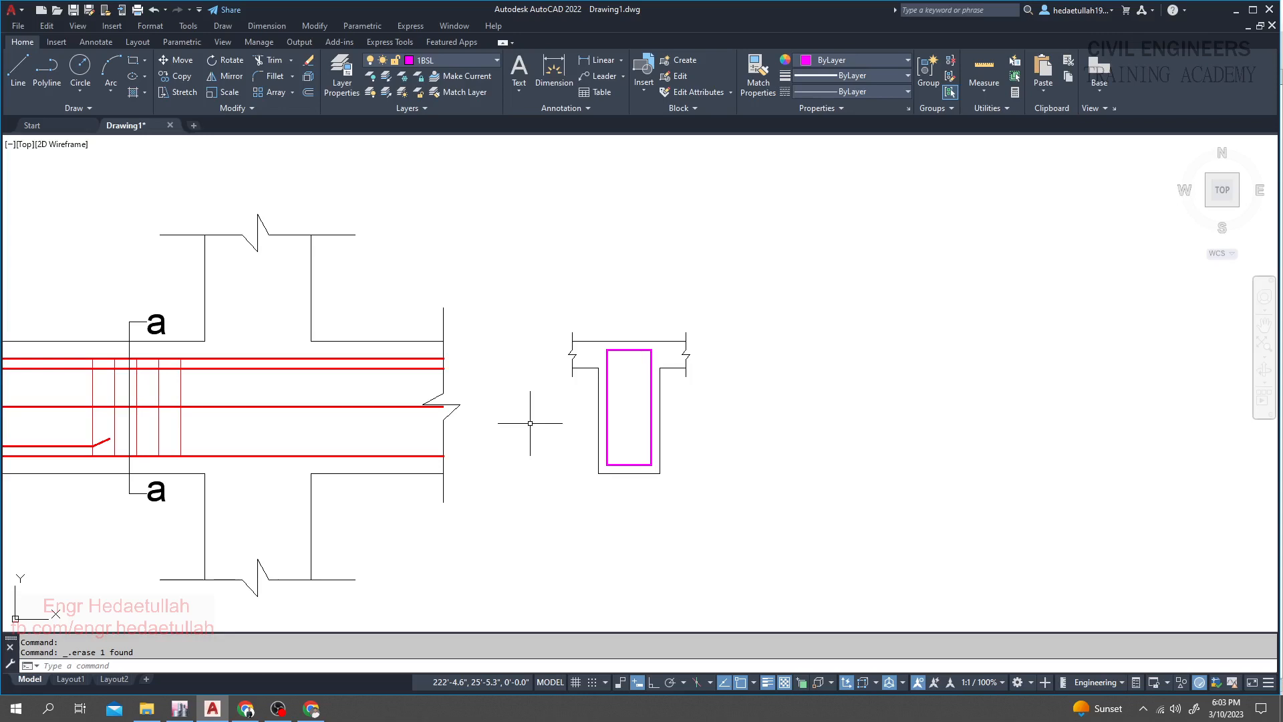
- Draw a circle of 1-inch radius in the empty space above the flange of the cross-section
scroll(637, 360, "up", 2)
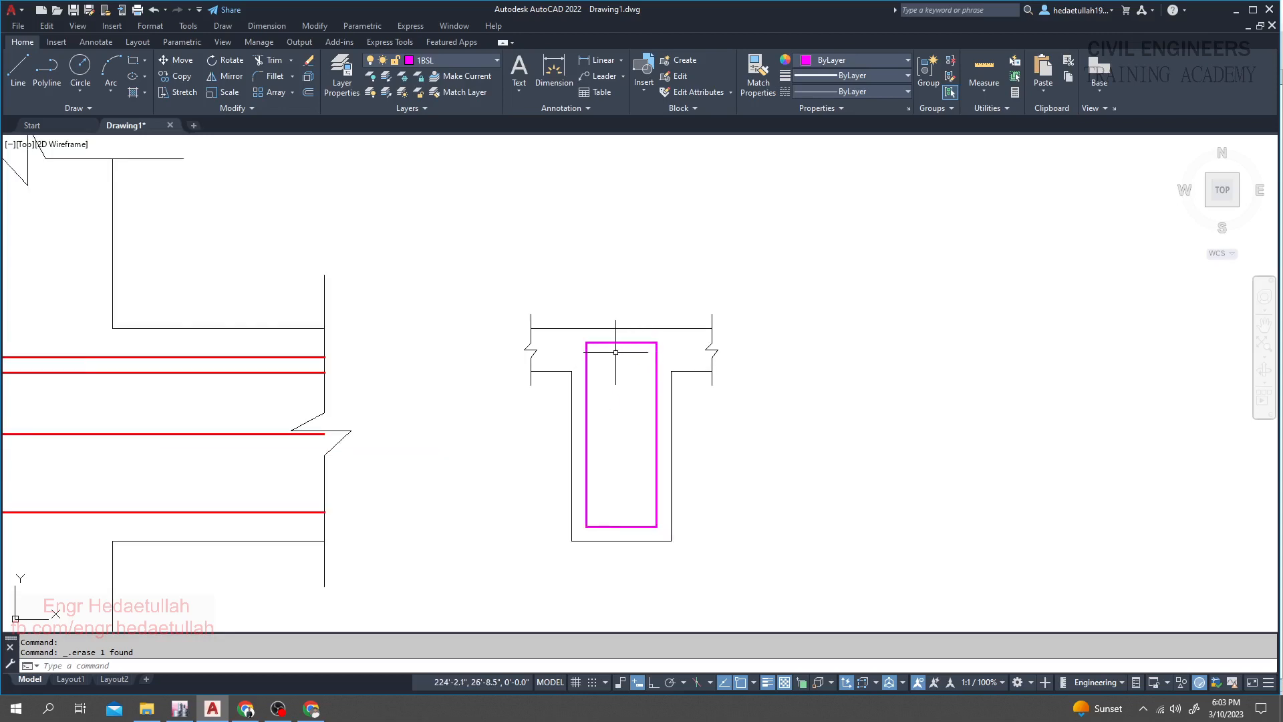
left_click(80, 66)
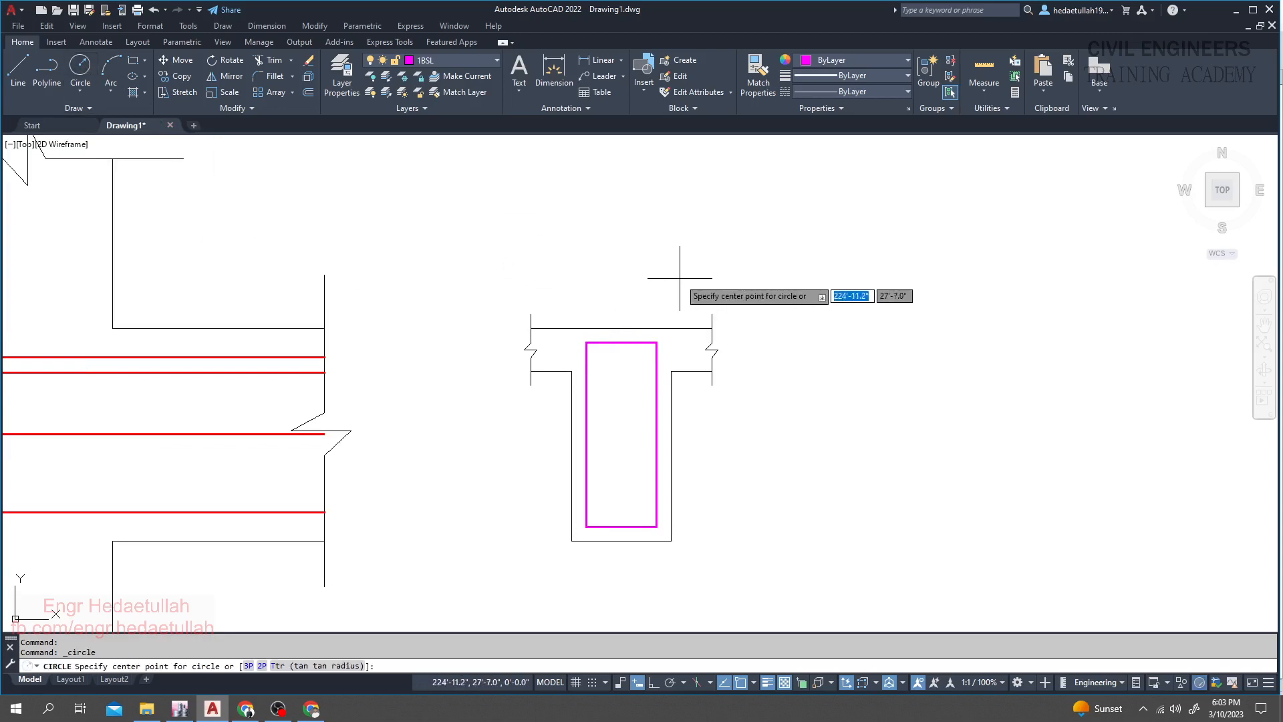
left_click(479, 220)
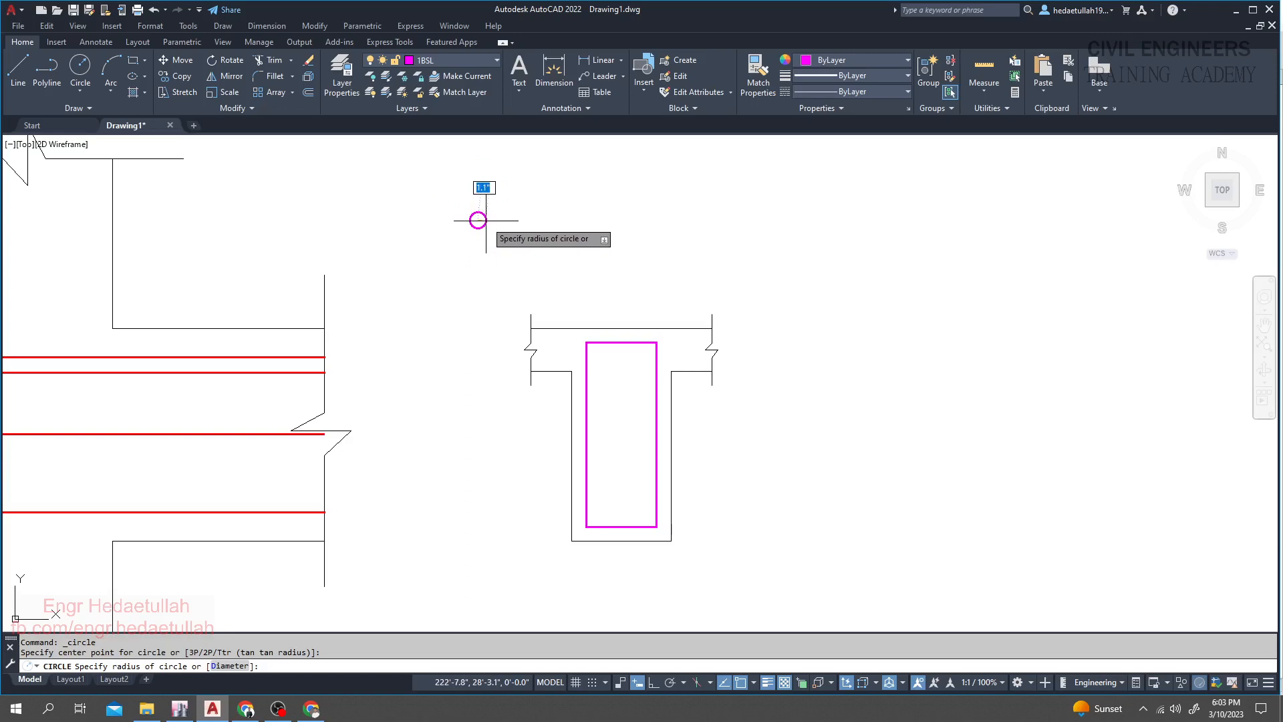
key("Return")
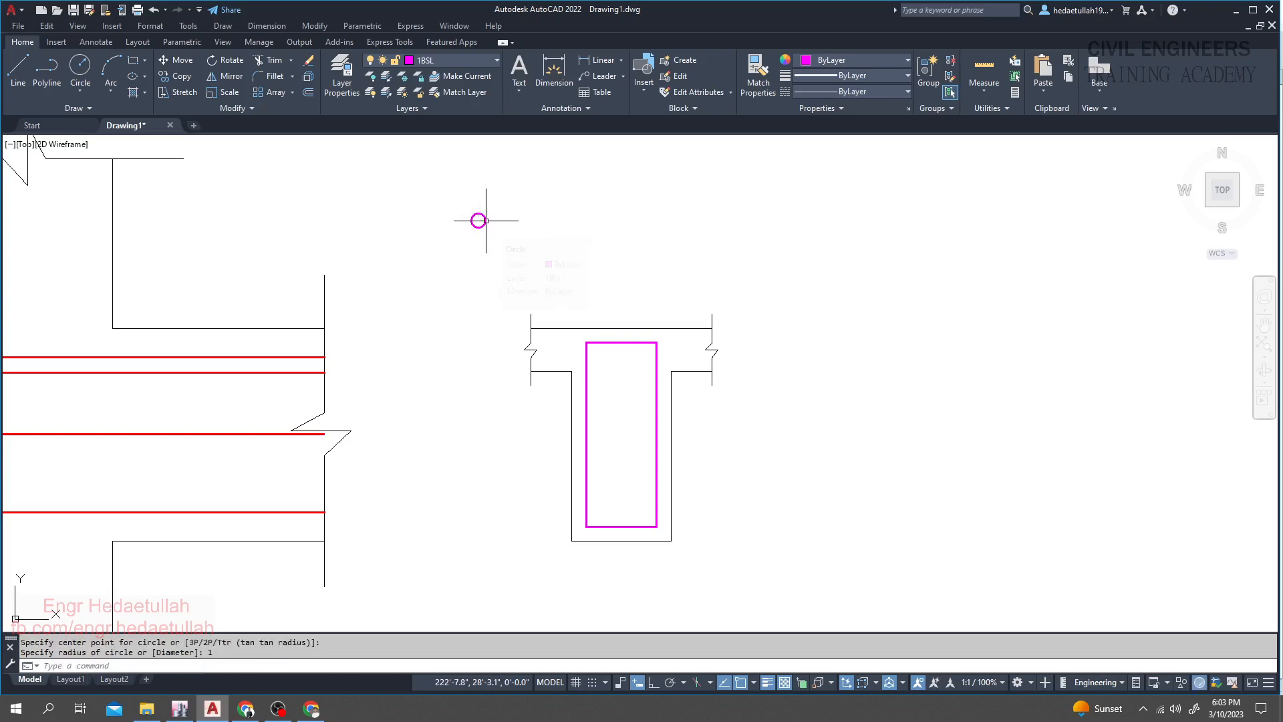
middle_click_drag(490, 288, 481, 282)
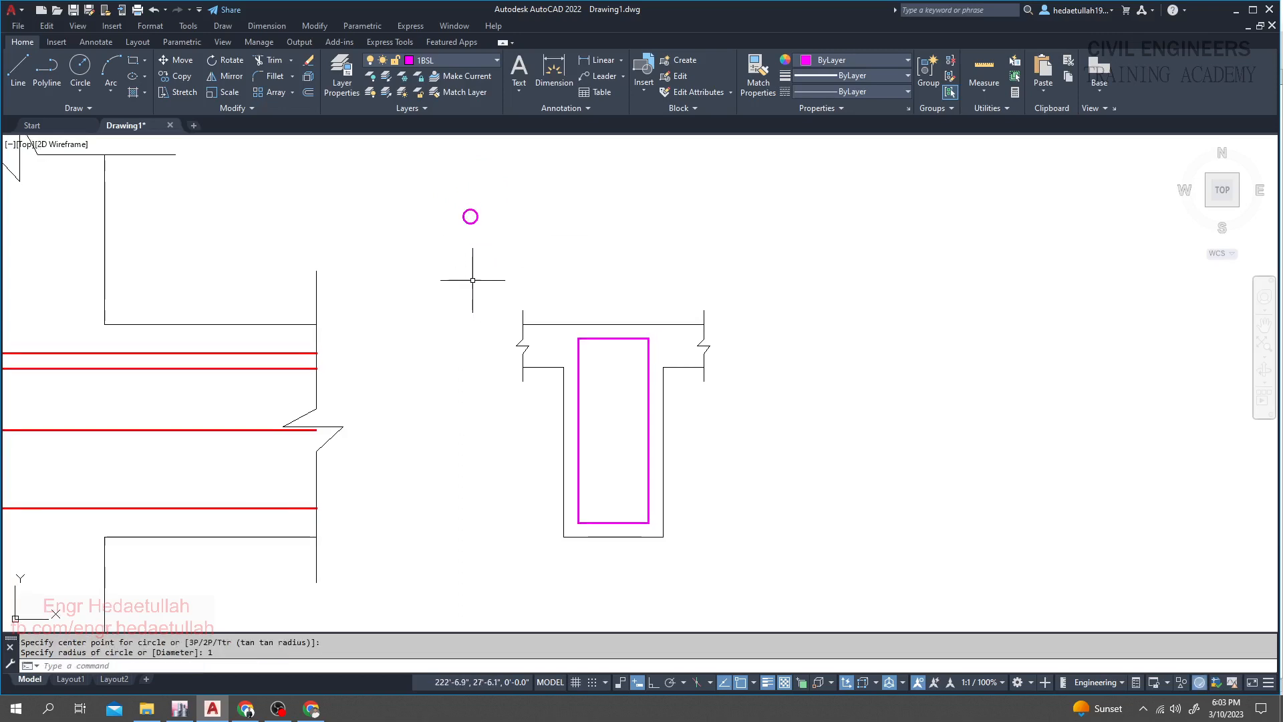
- Check the new circle's radius with a Radius dimension, without placing the dimension
scroll(474, 217, "up", 5)
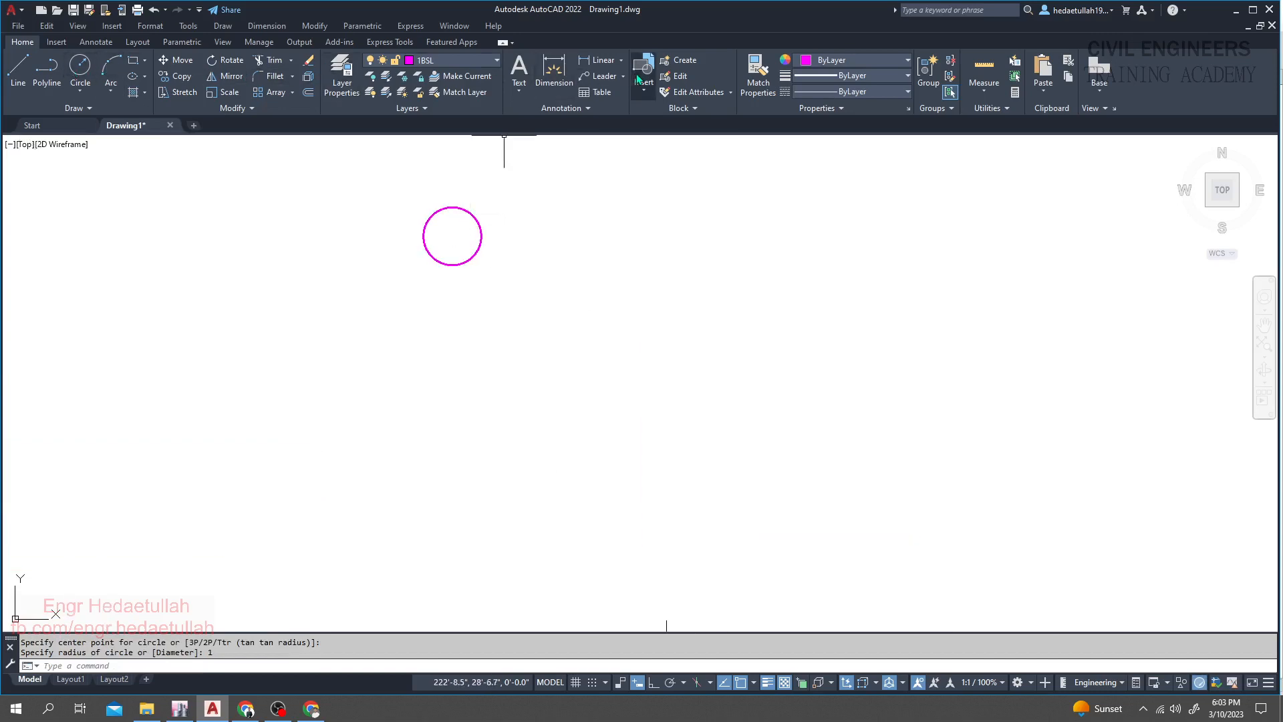
left_click(621, 60)
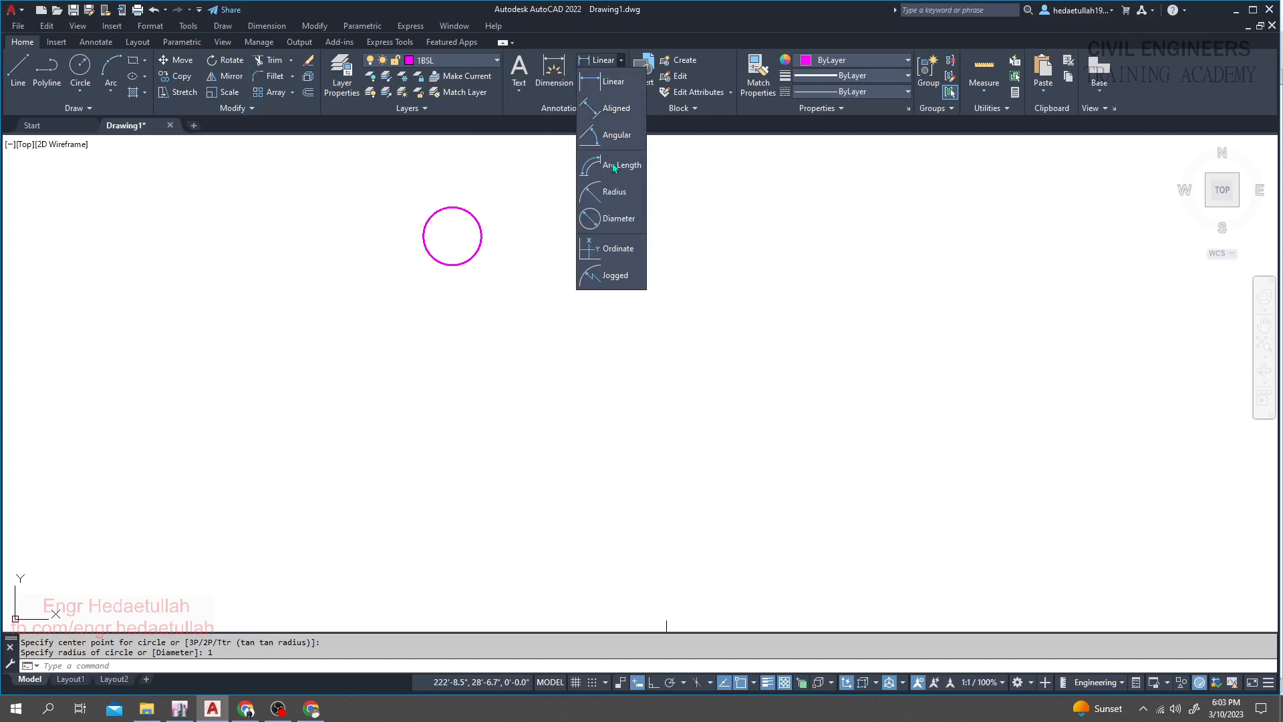
left_click(613, 192)
left_click(476, 223)
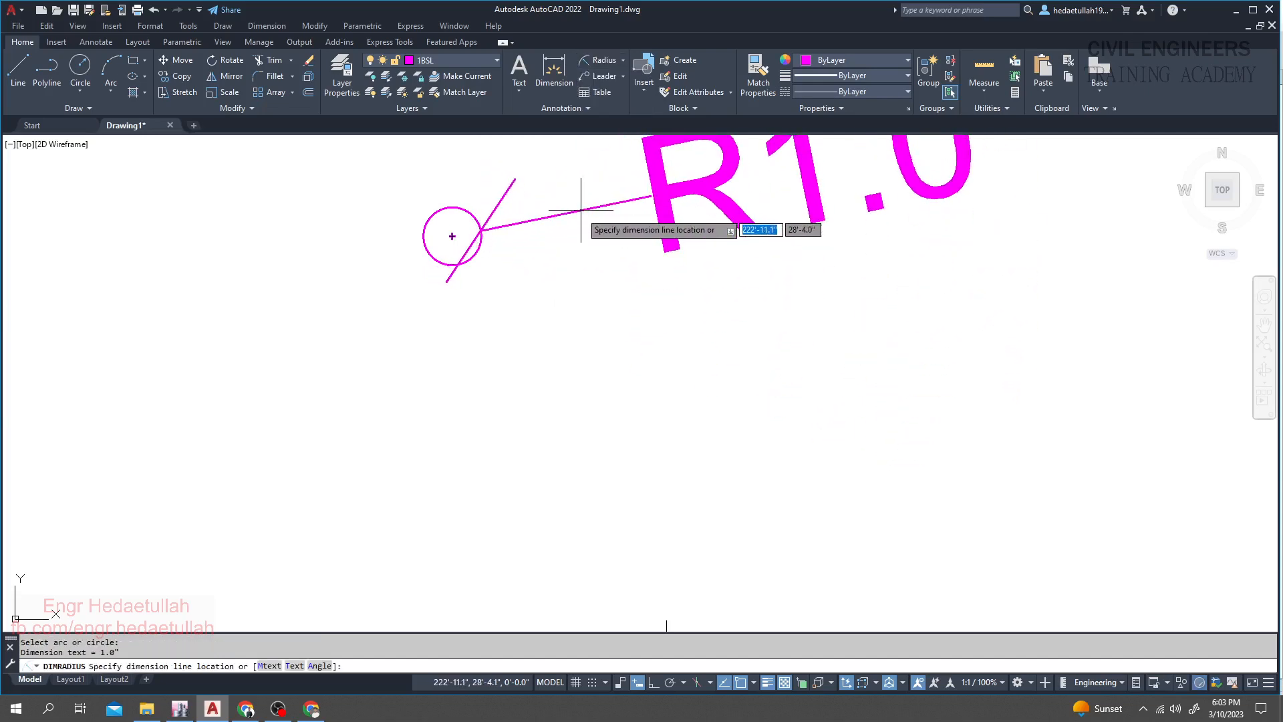
key("Escape")
key("Escape")
scroll(525, 272, "down", 5)
scroll(522, 273, "up", 6)
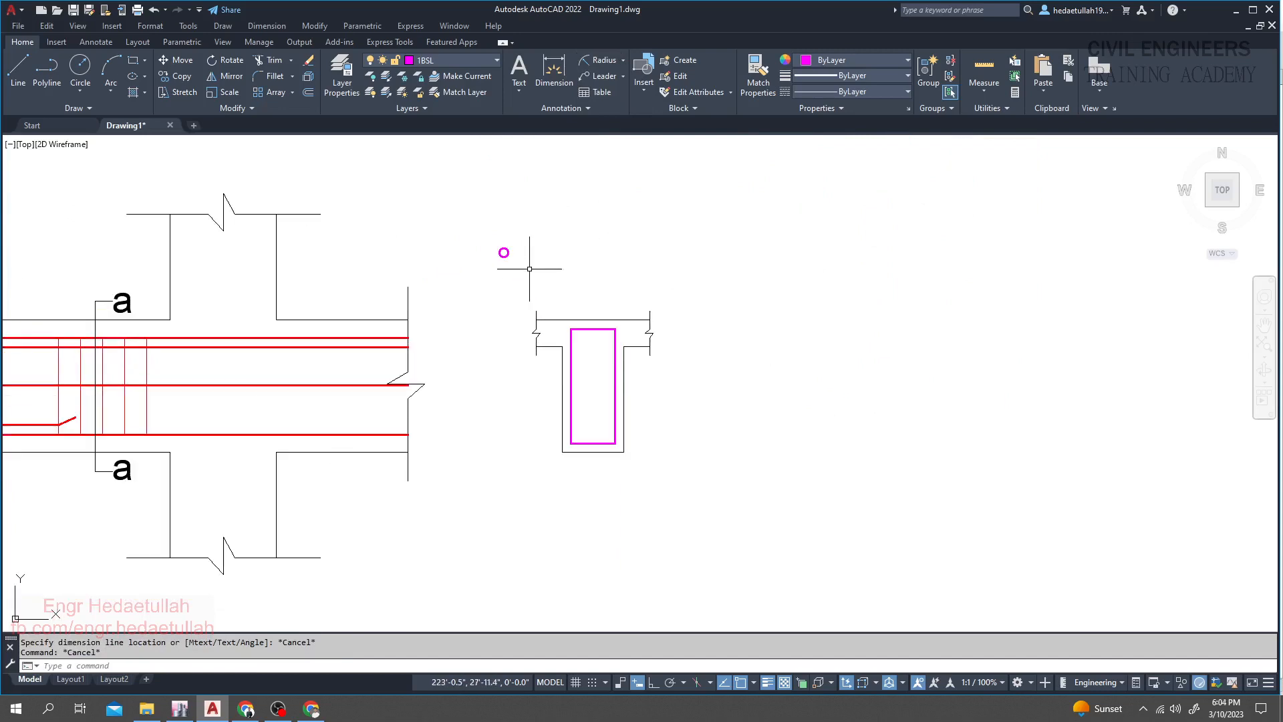
middle_click_drag(457, 247, 456, 247)
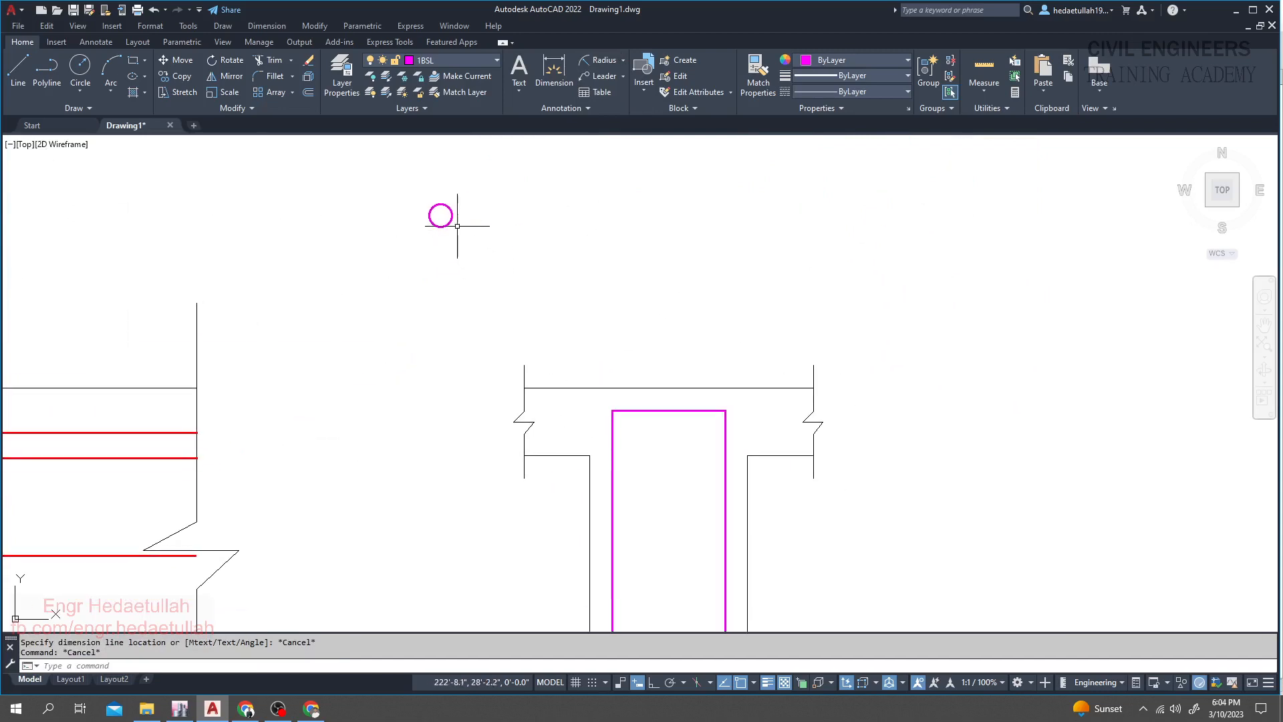
left_click(453, 216)
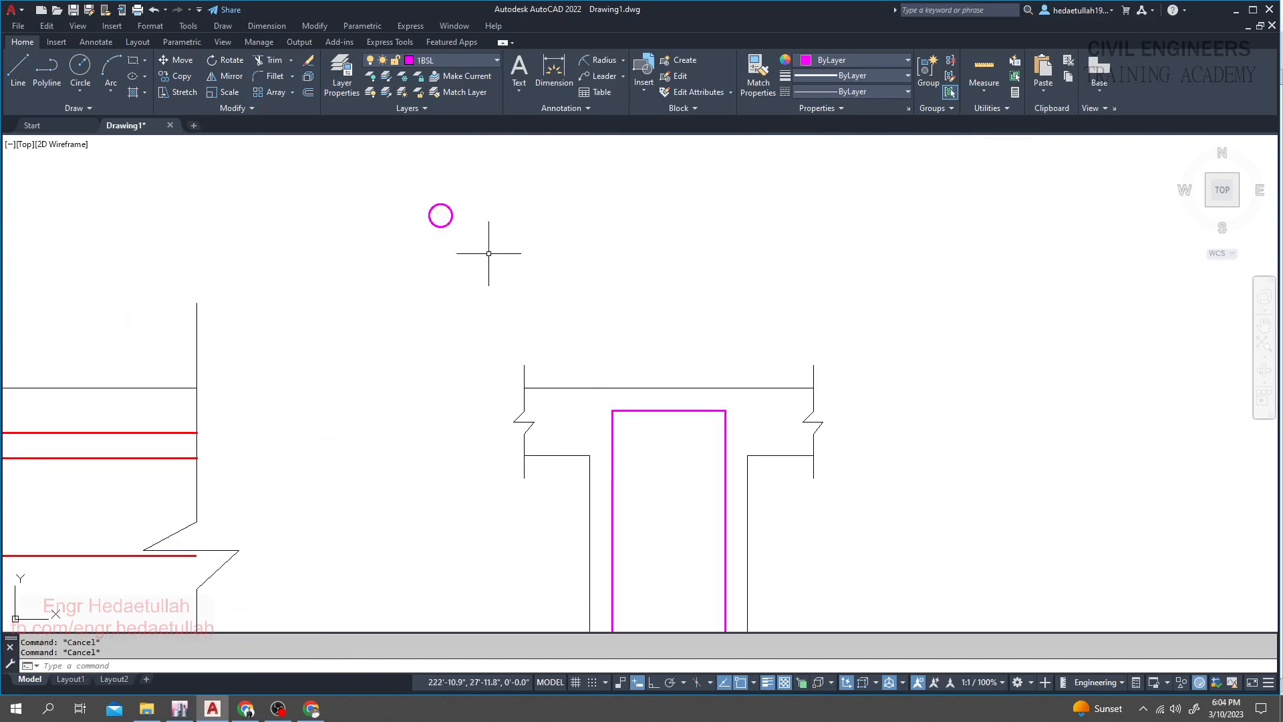
- Fill the circle with a gradient hatch that uses Magenta for both colours
scroll(428, 181, "up", 2)
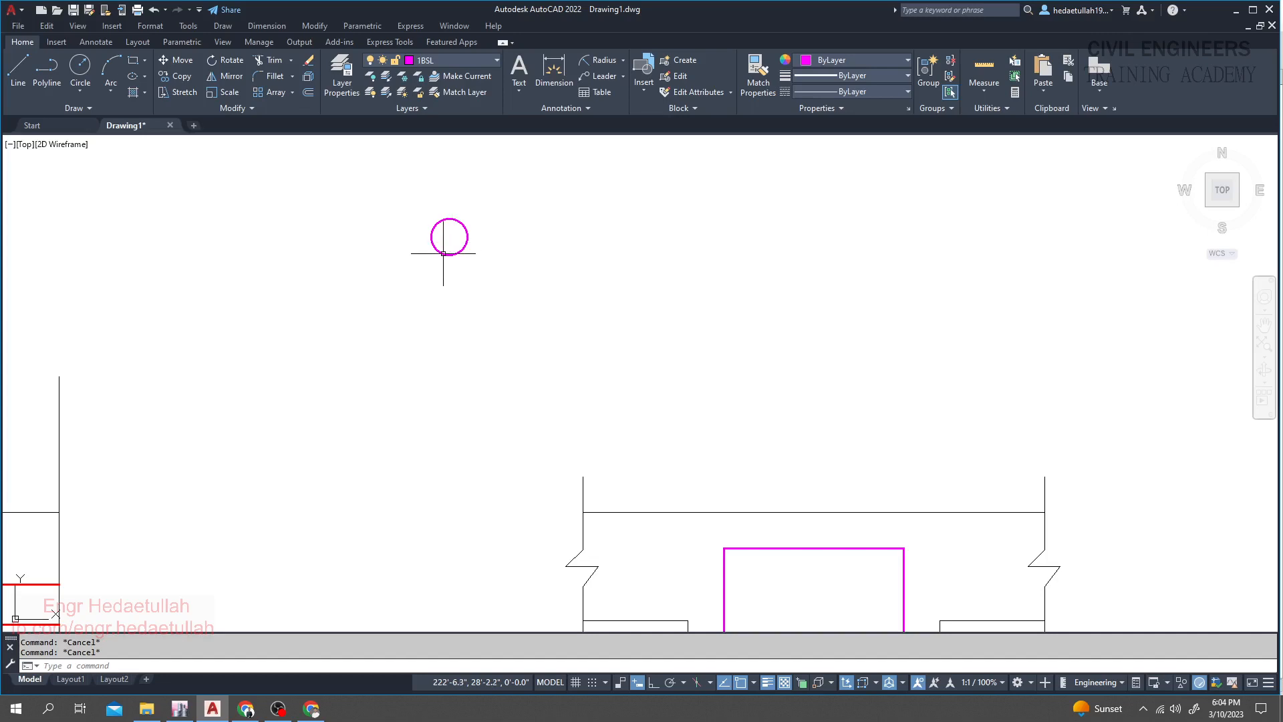
left_click(145, 94)
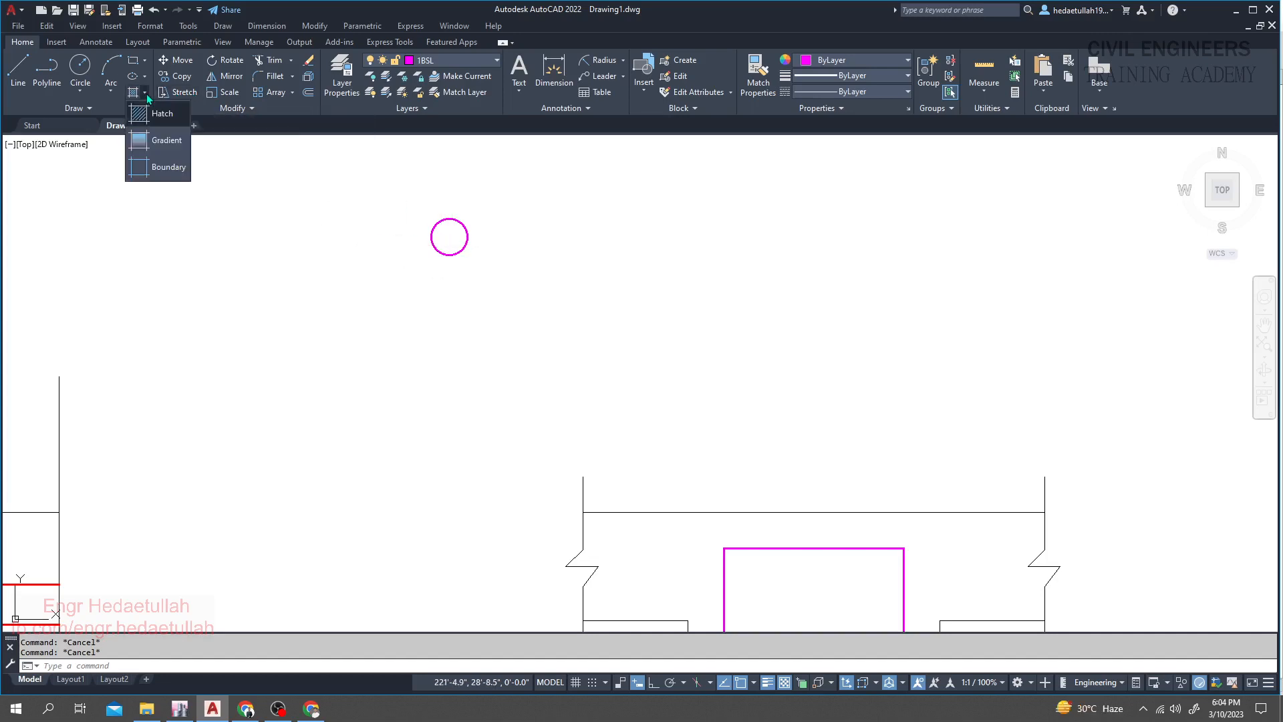
left_click(166, 144)
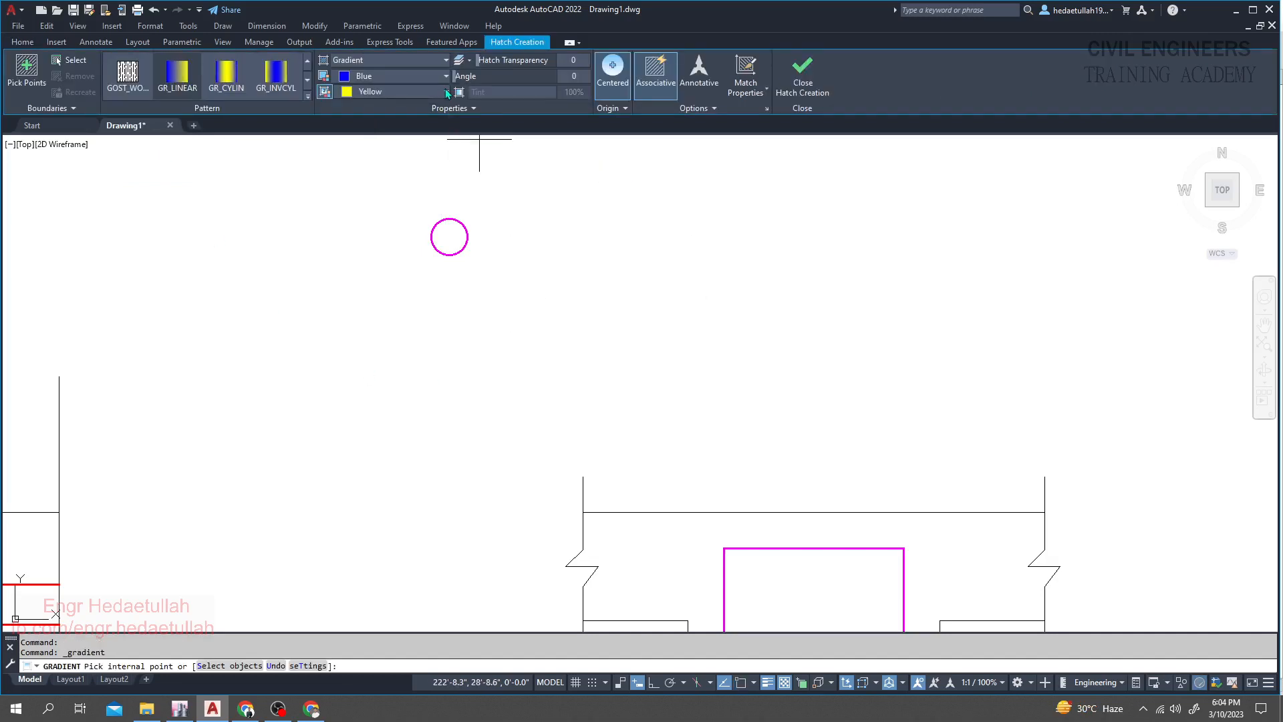
left_click(446, 92)
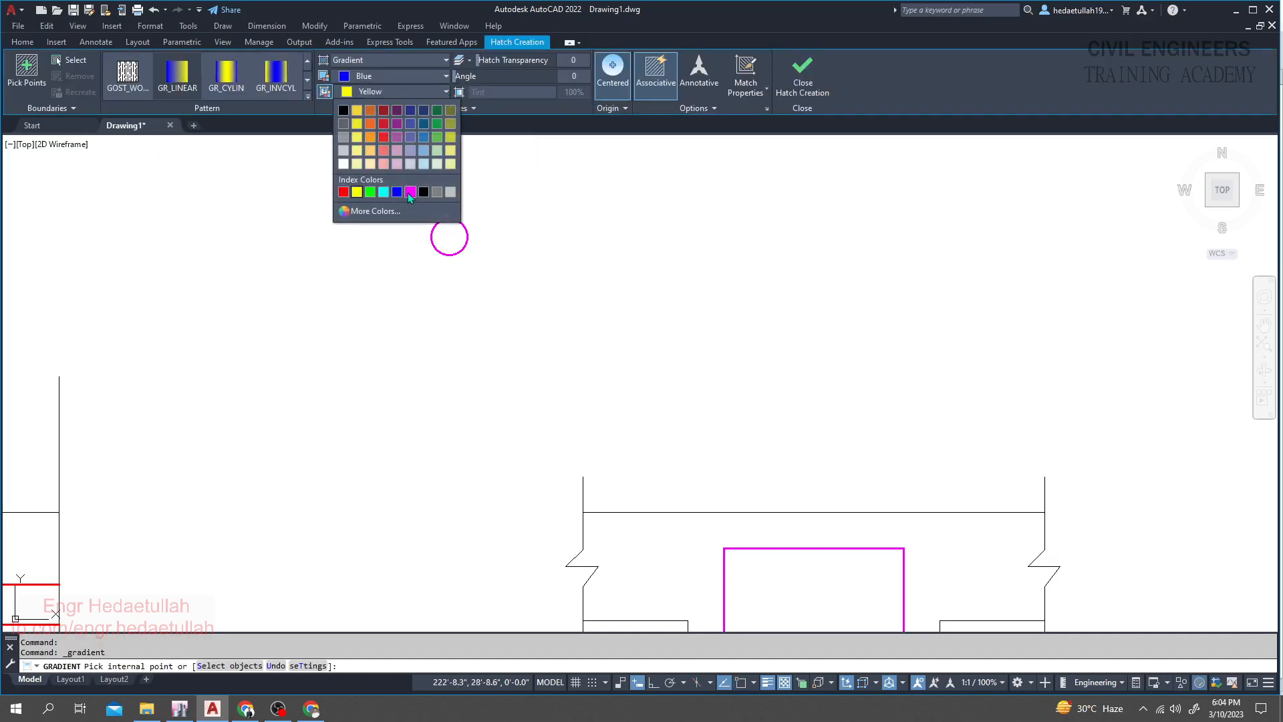
left_click(410, 191)
left_click(446, 77)
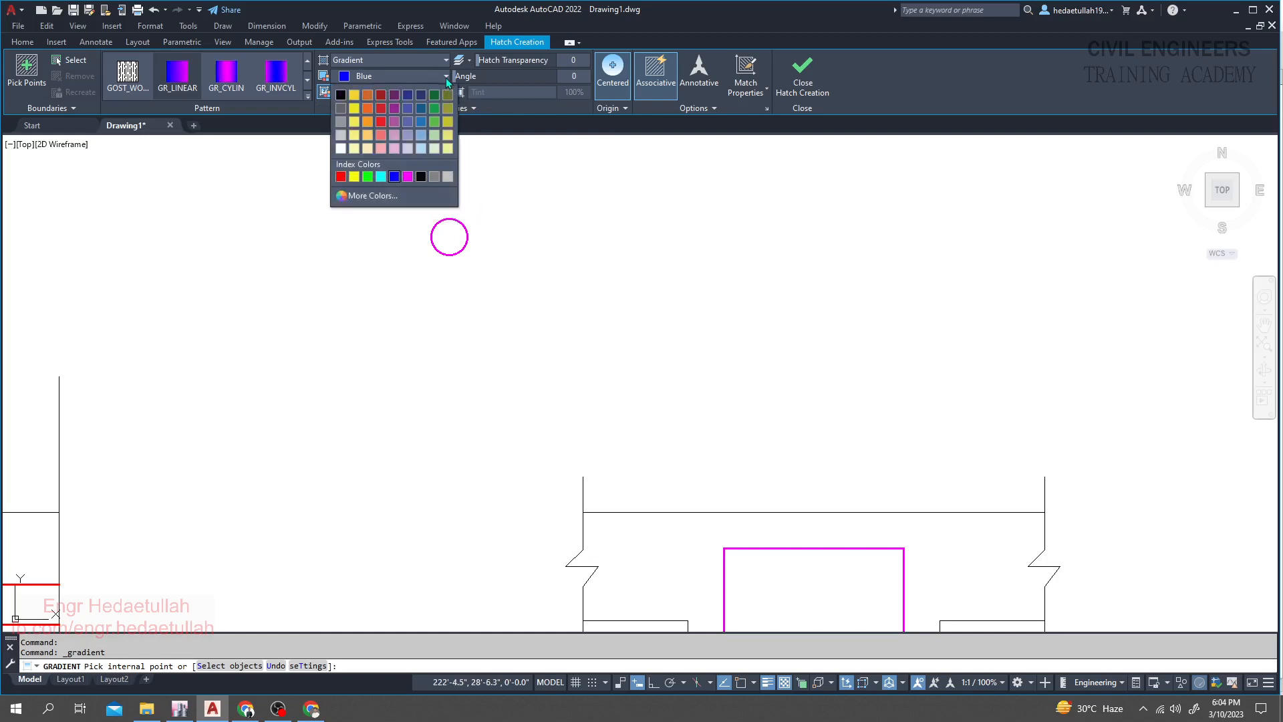
left_click(410, 176)
left_click(447, 236)
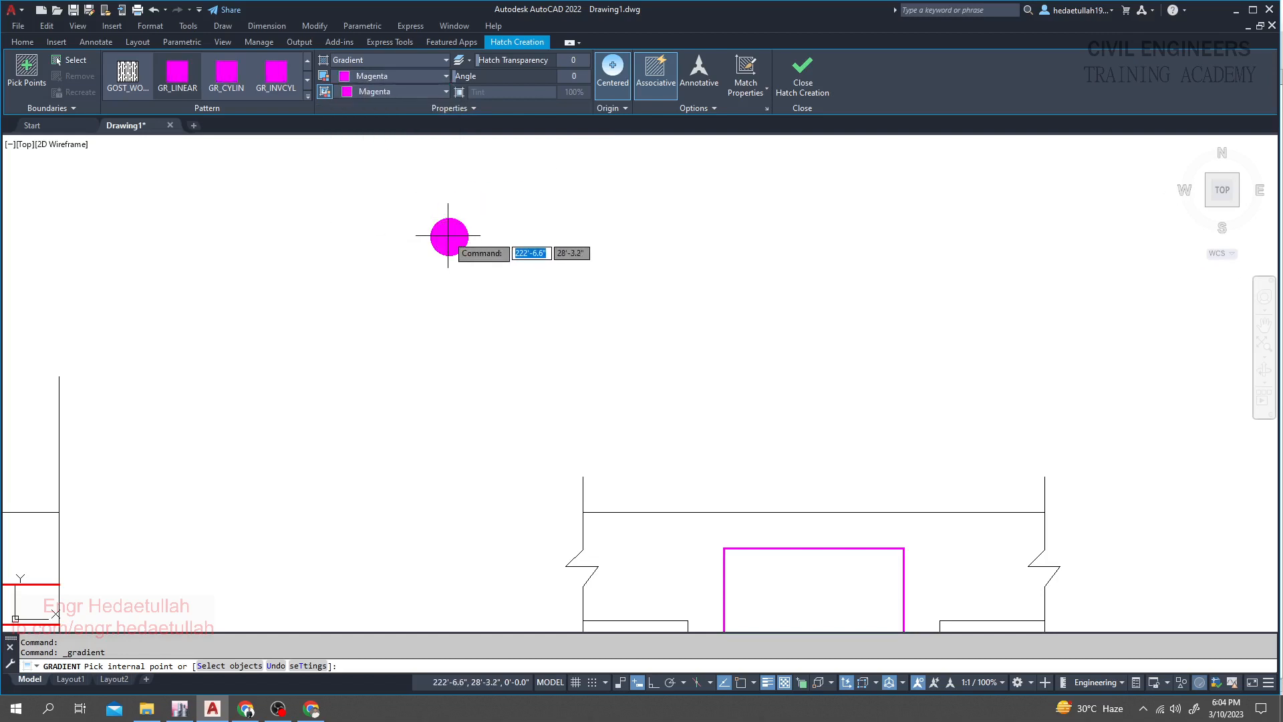
- Set the circle's gradient fill transparency to 49 and finish the hatch
middle_click_drag(566, 266, 590, 264)
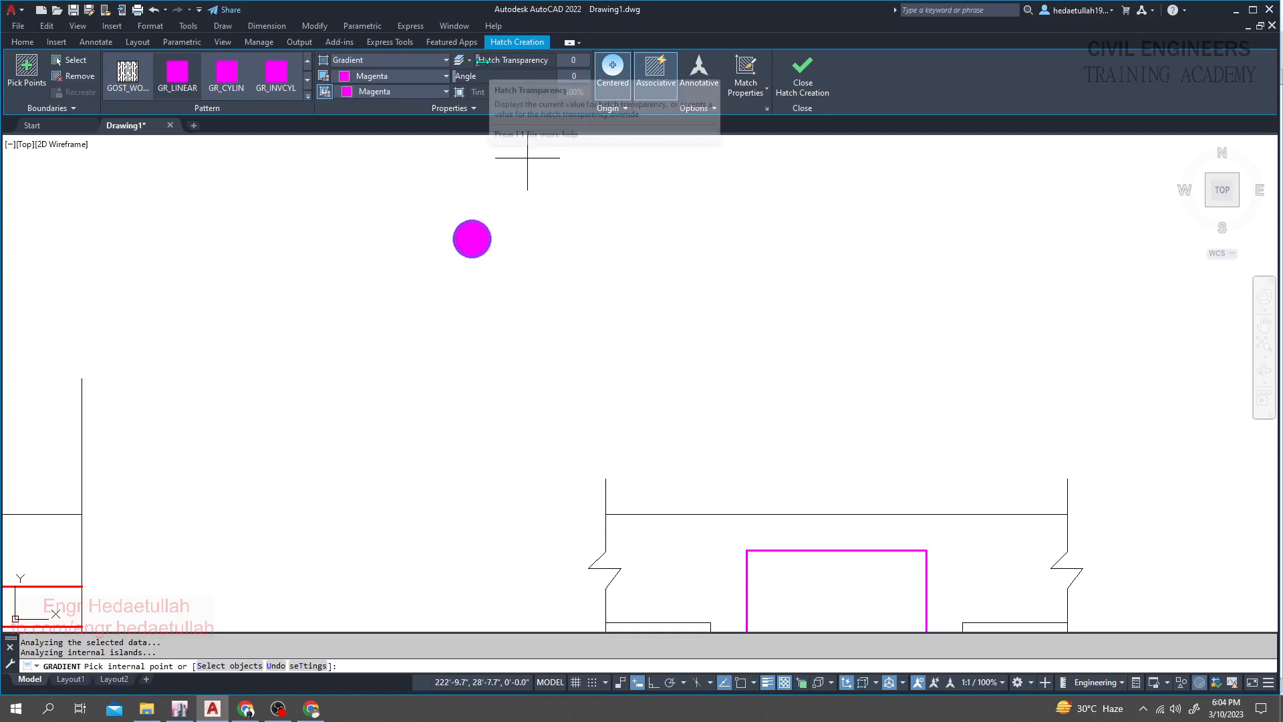
left_click_drag(491, 66, 495, 60)
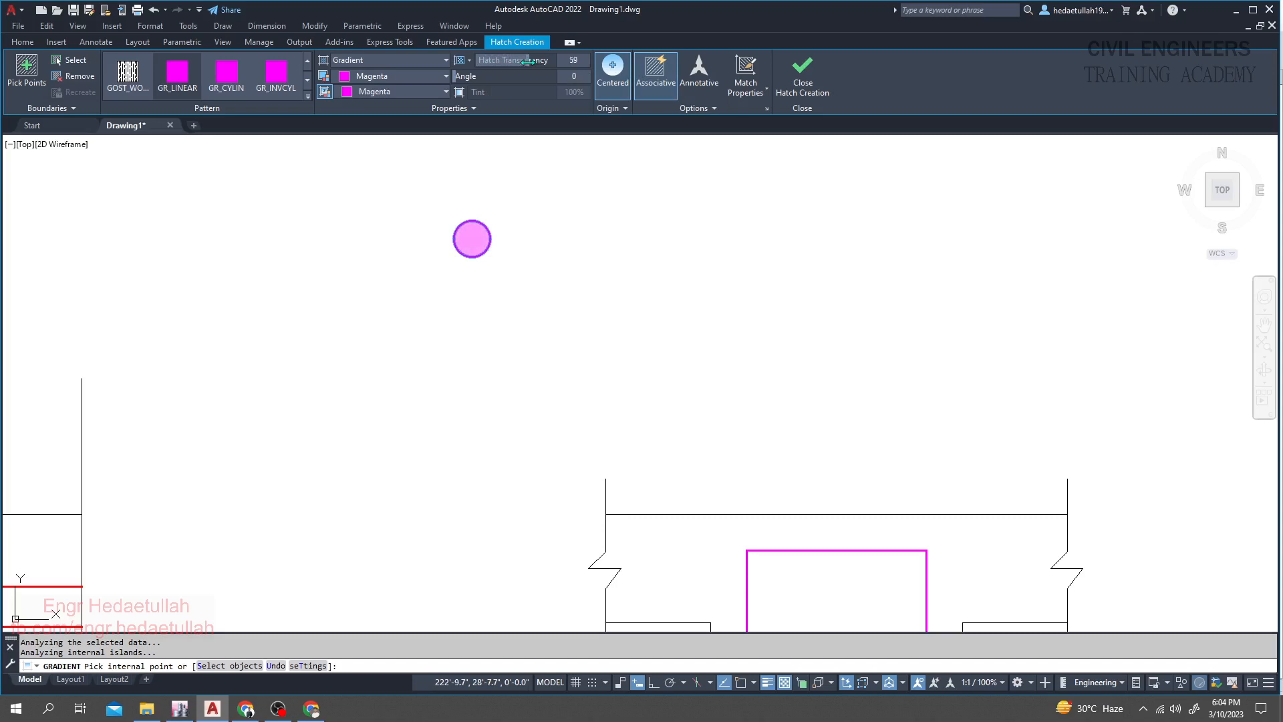
key("Escape")
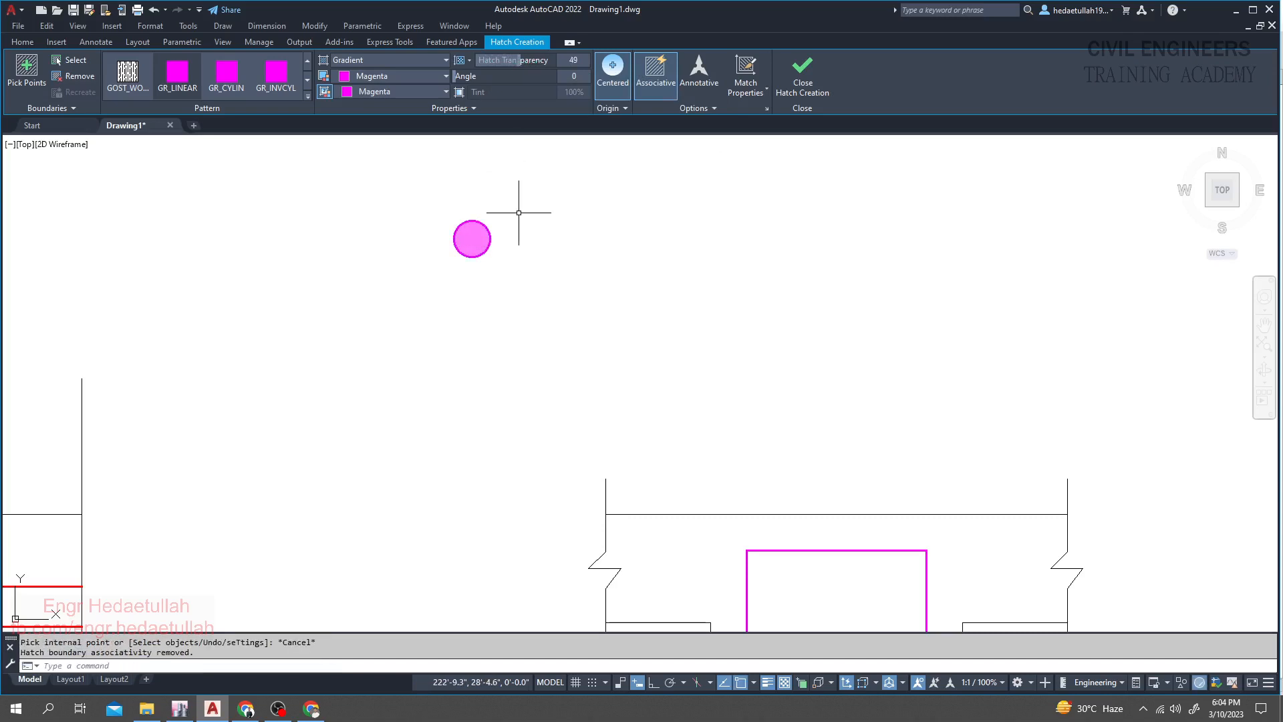
scroll(474, 240, "up", 6)
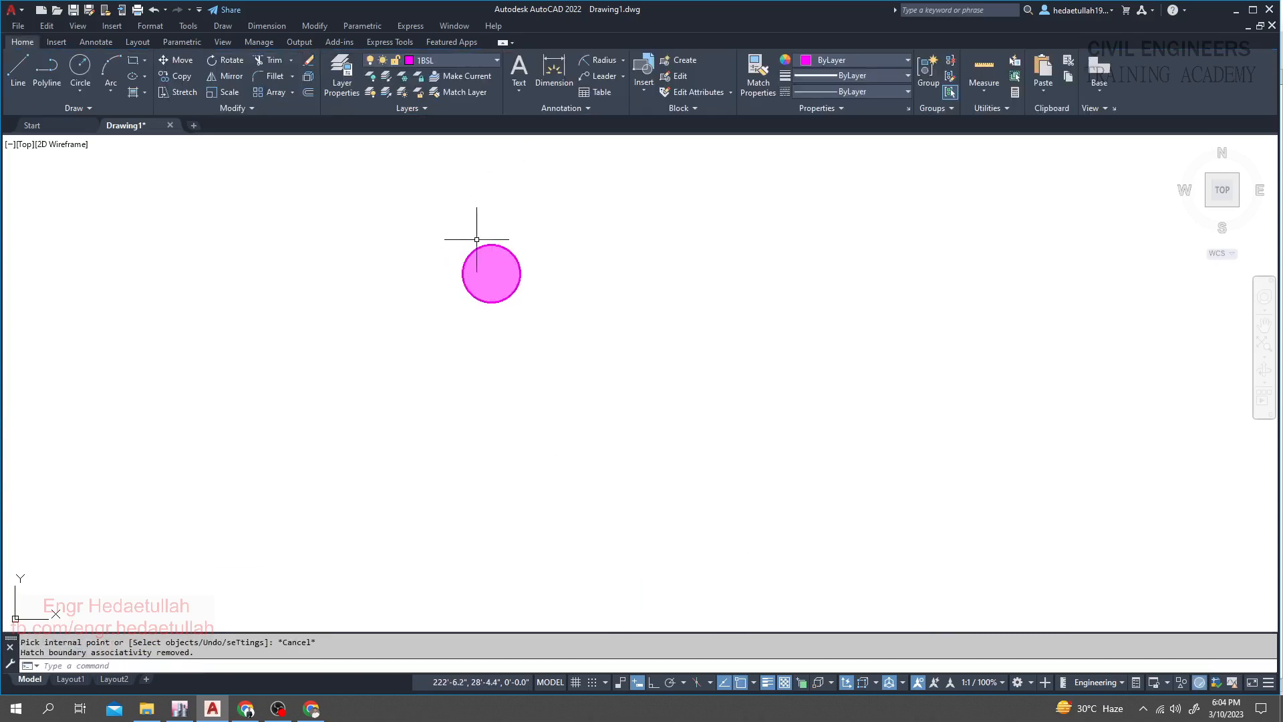
scroll(512, 233, "down", 10)
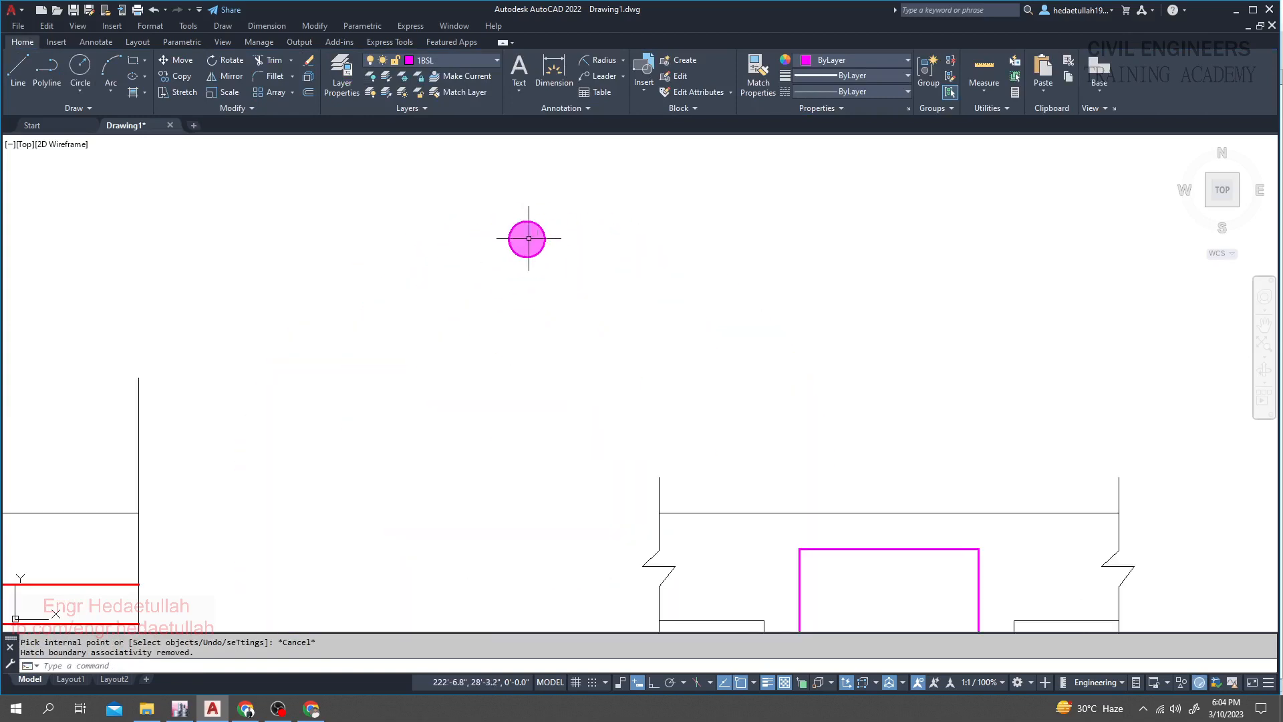
scroll(446, 271, "up", 2)
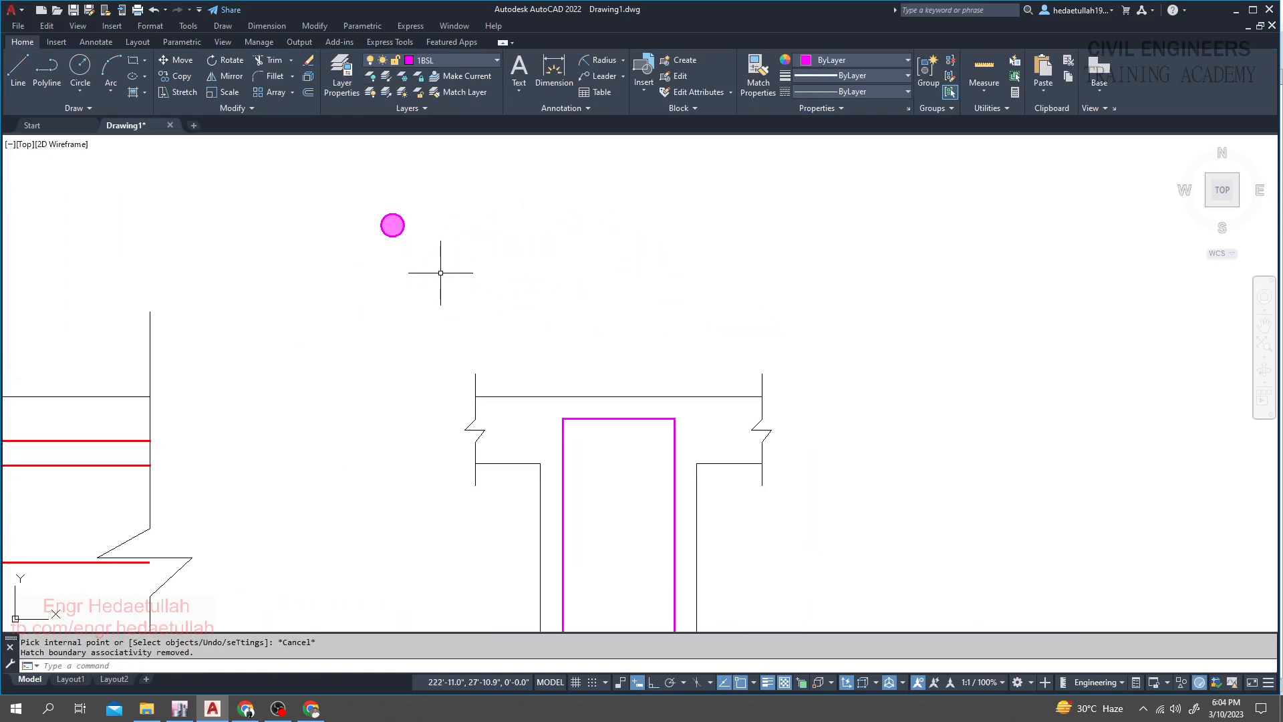
- Fillet both upper corners of the magenta stirrup in the cross-section with a 1-inch radius
scroll(440, 273, "down", 2)
middle_click_drag(452, 312, 392, 263)
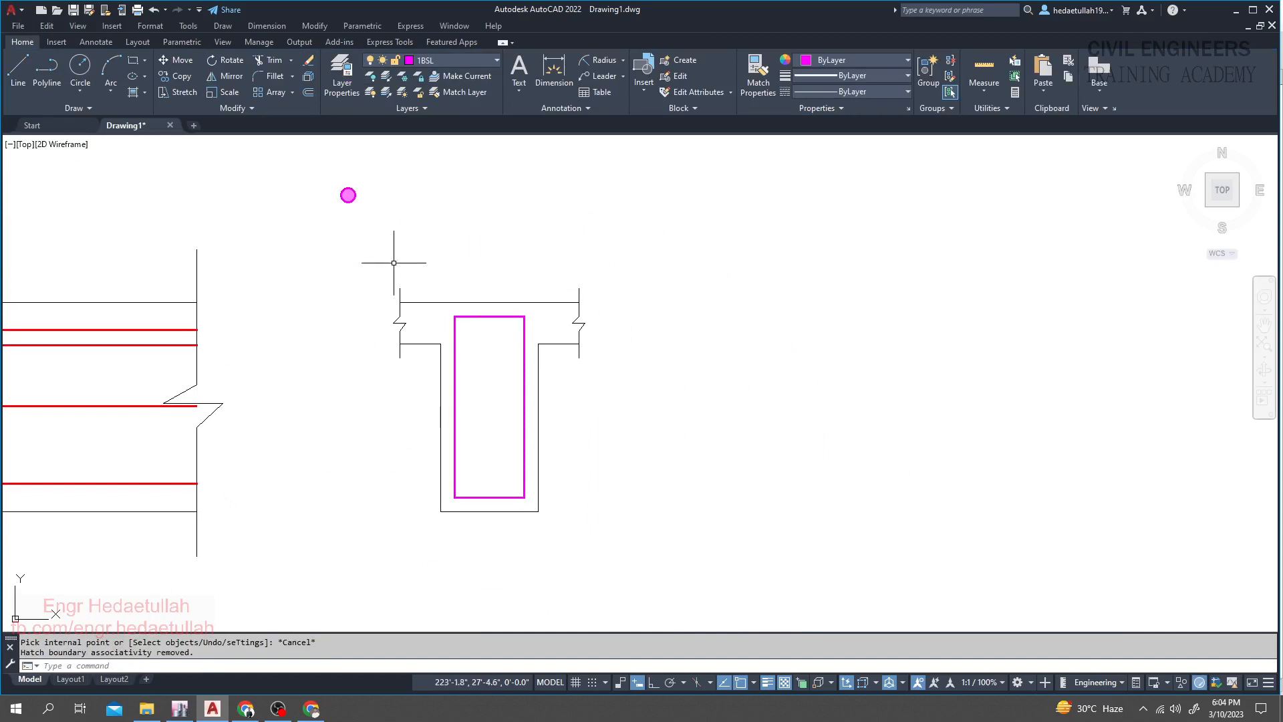
scroll(464, 350, "up", 6)
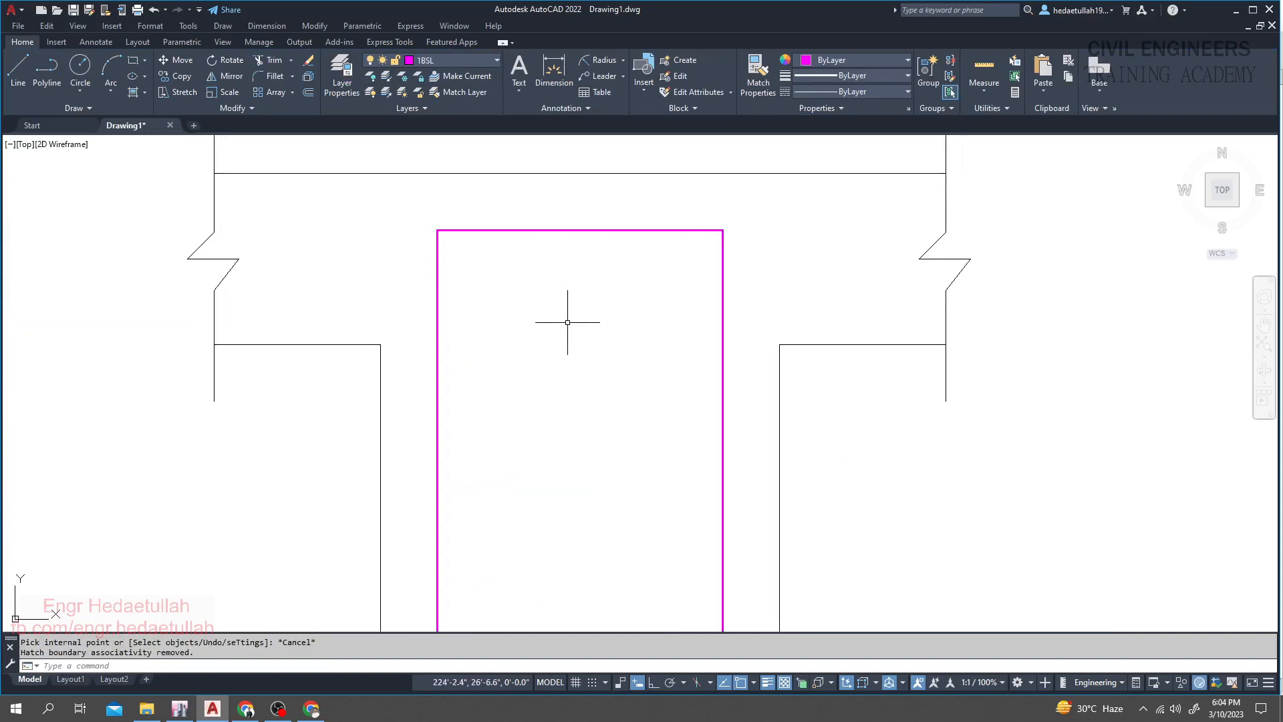
middle_click_drag(567, 322, 546, 318)
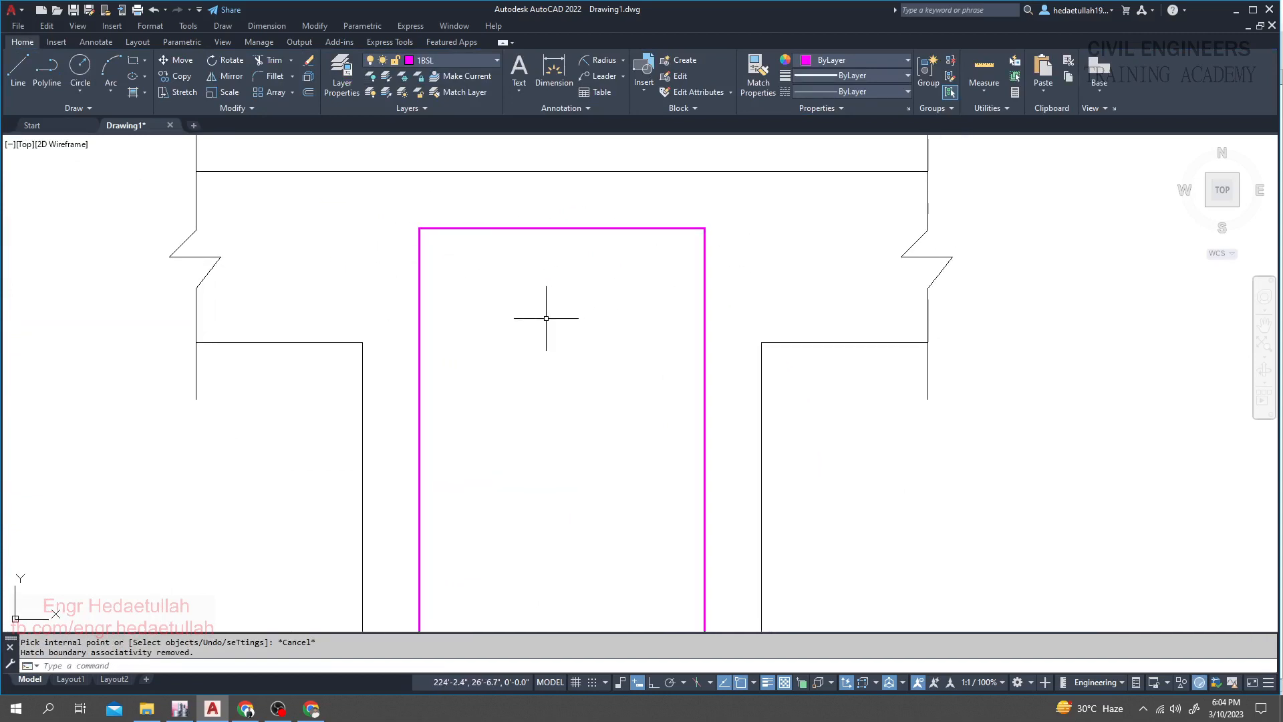
left_click(272, 78)
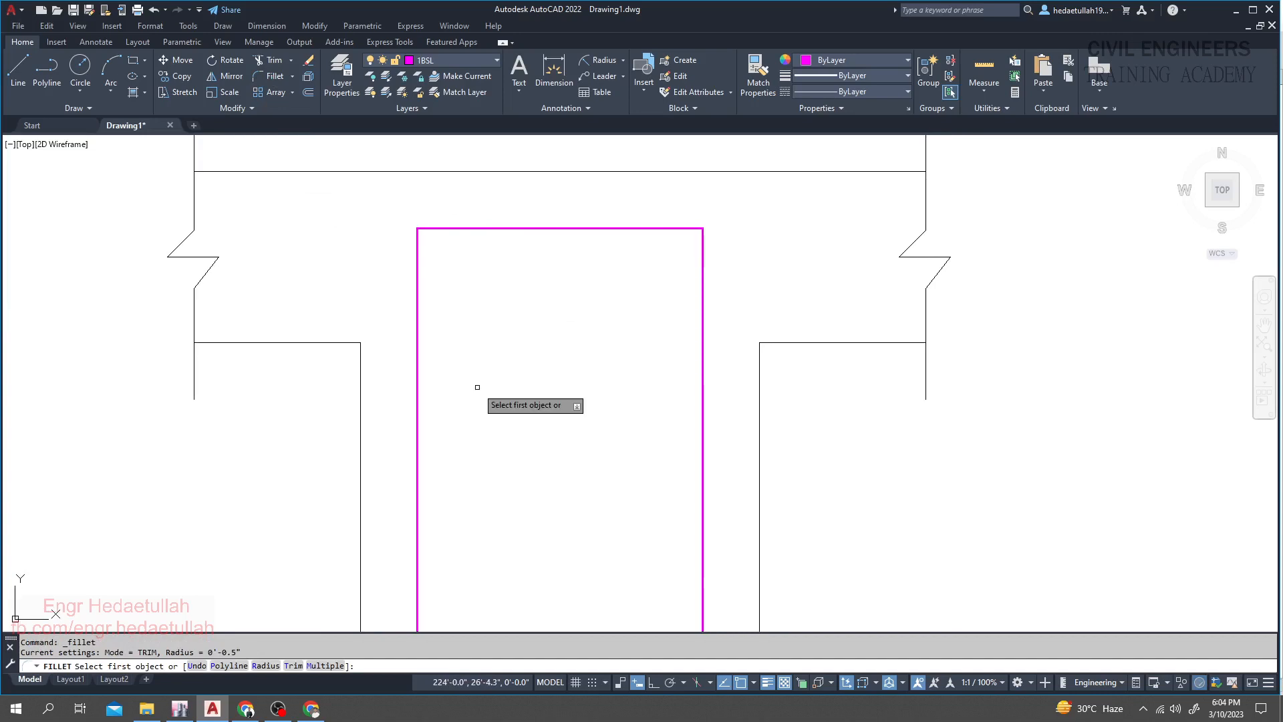
left_click(264, 665)
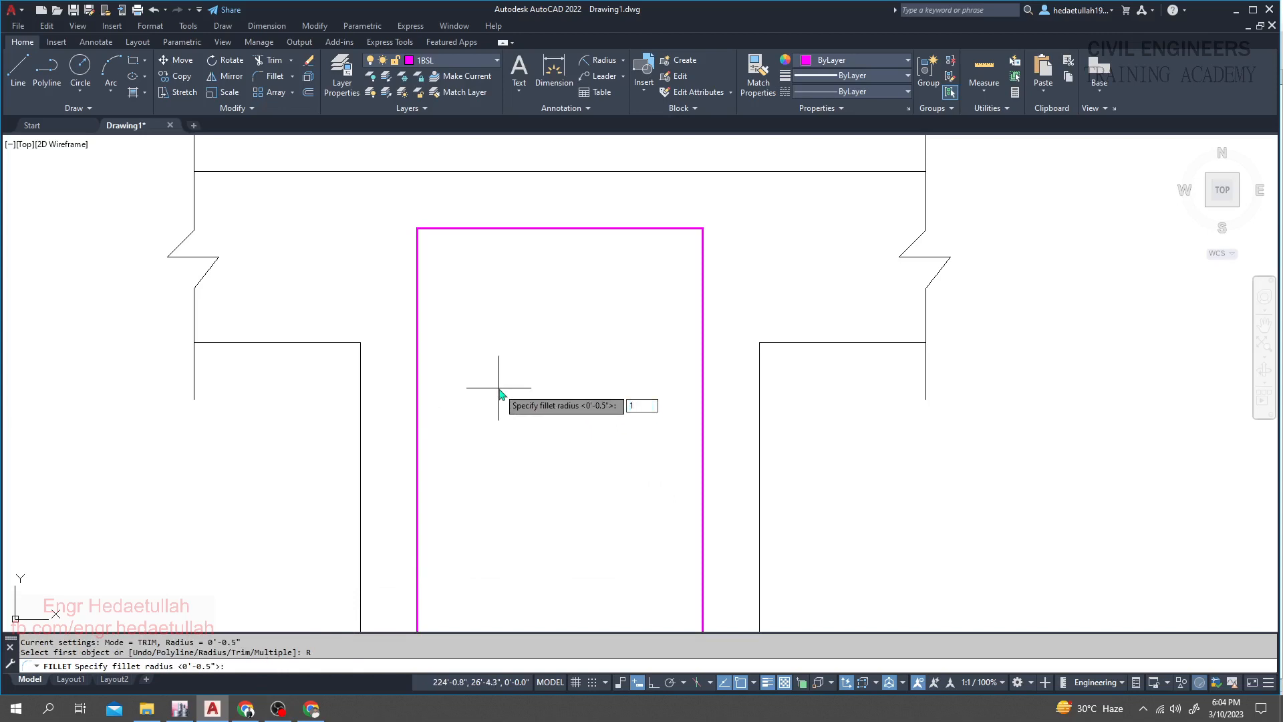
key("Return")
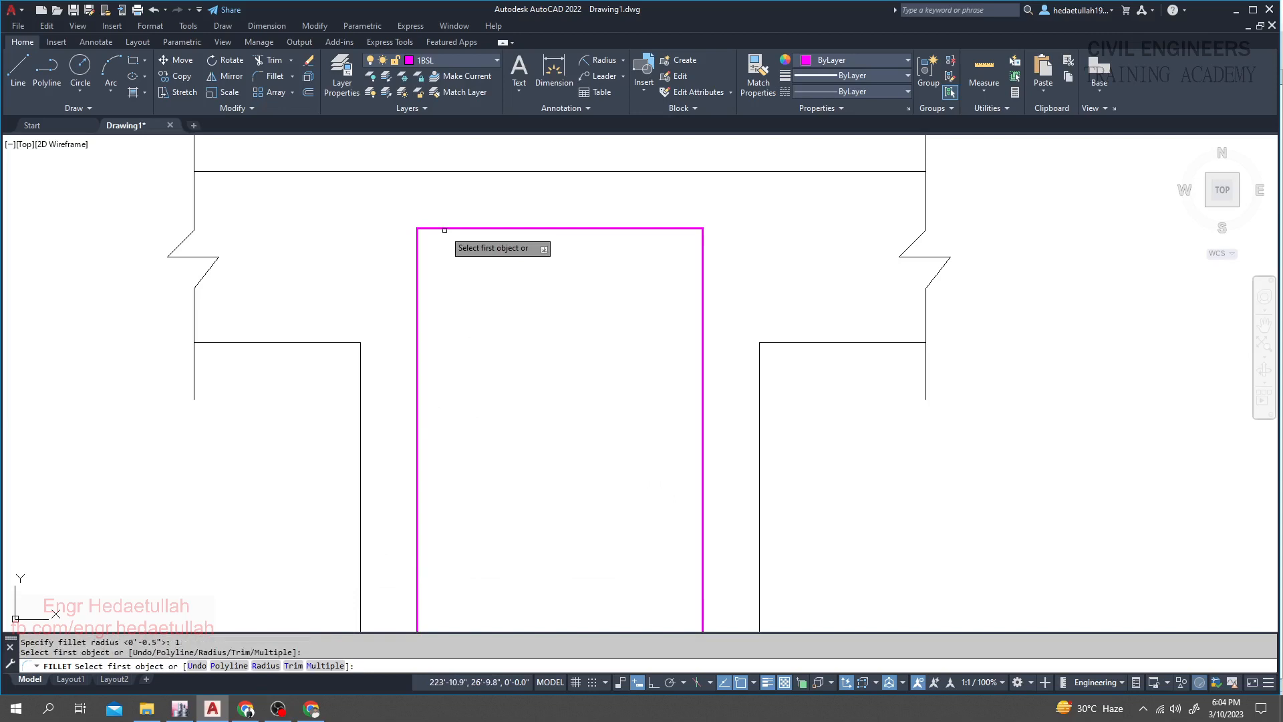
left_click(444, 230)
left_click(417, 261)
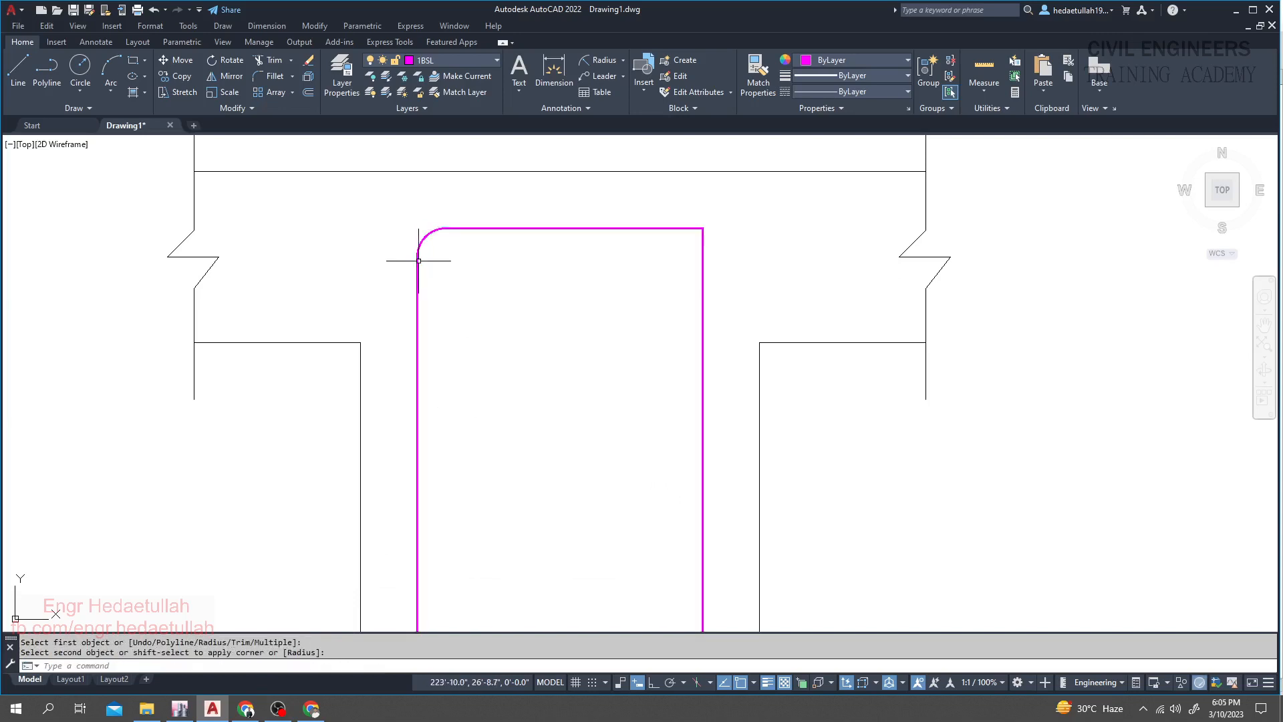
key("Return")
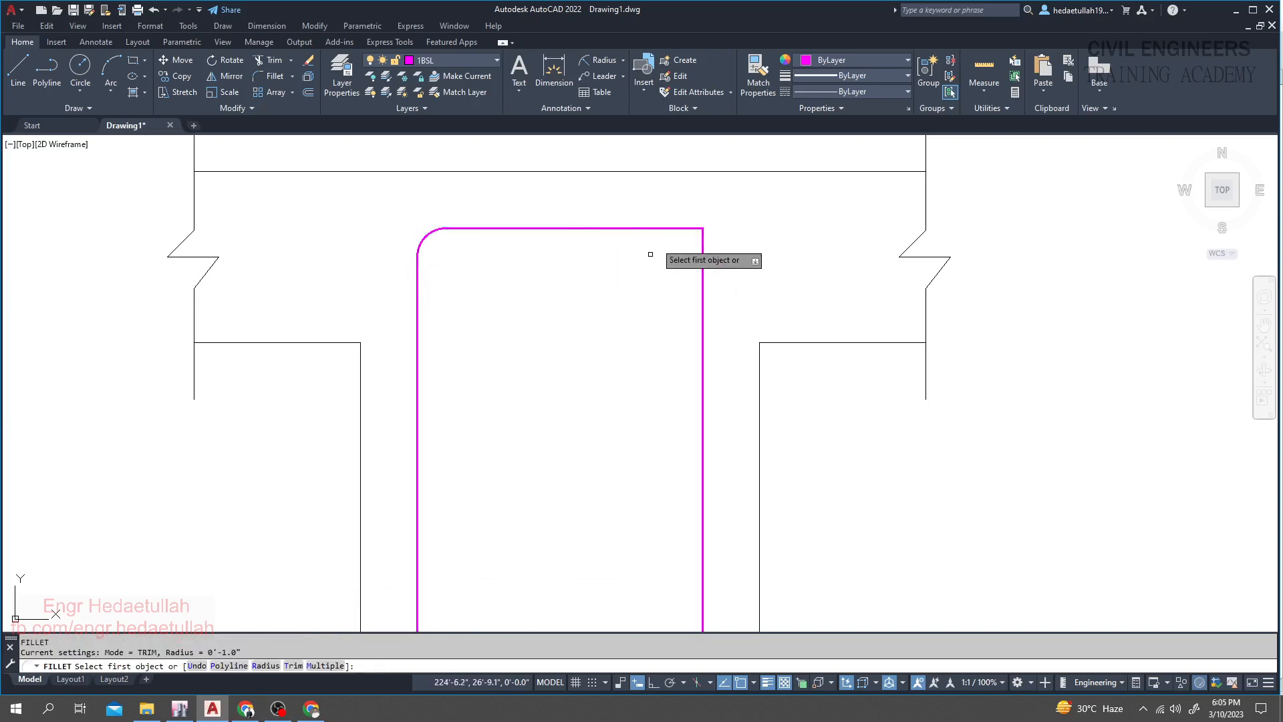
left_click(661, 228)
left_click(701, 265)
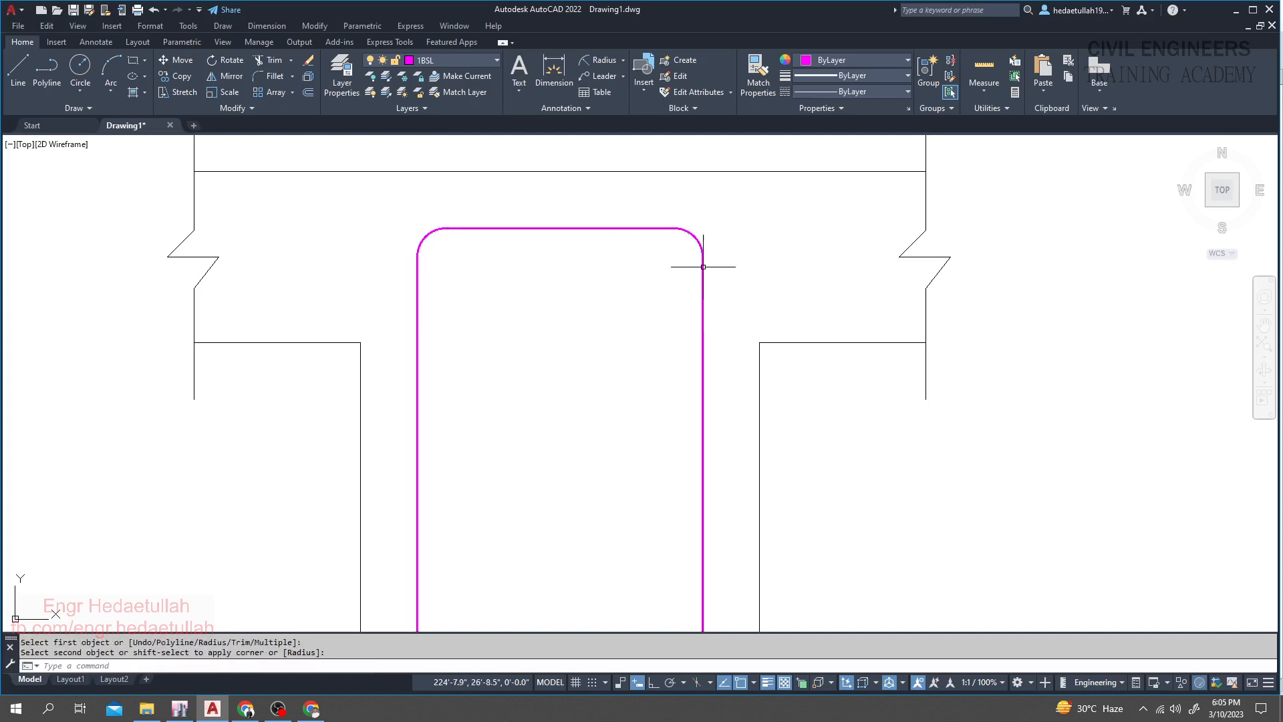
- Fillet both lower corners of the stirrup with the same 1-inch radius
scroll(668, 272, "down", 4)
middle_click_drag(647, 278, 613, 195)
key("Return")
scroll(571, 445, "up", 4)
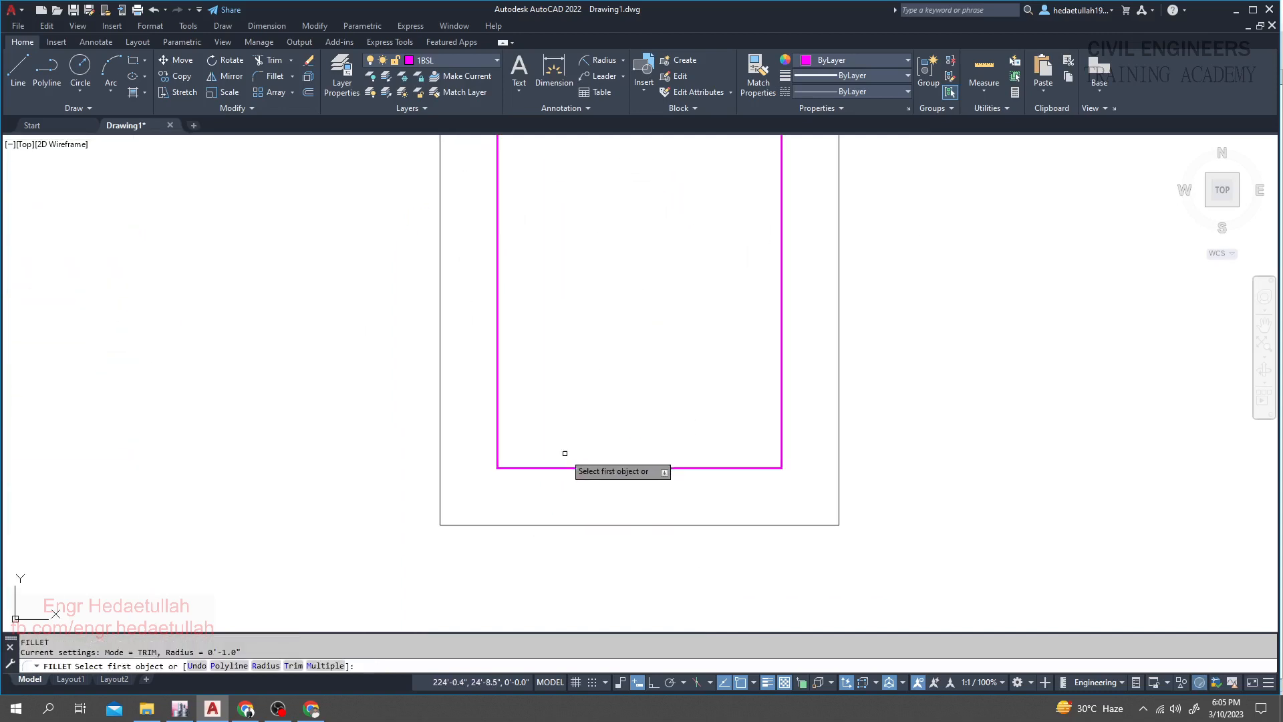
left_click(560, 466)
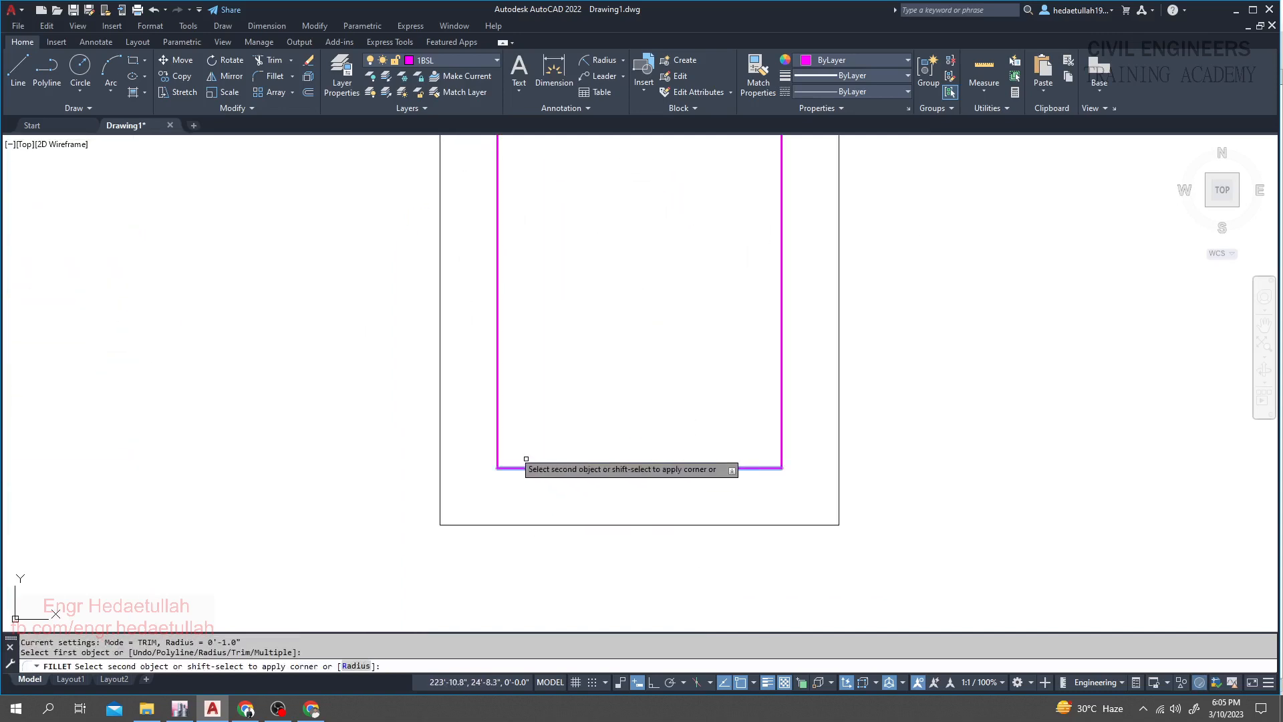
left_click(497, 444)
key("Return")
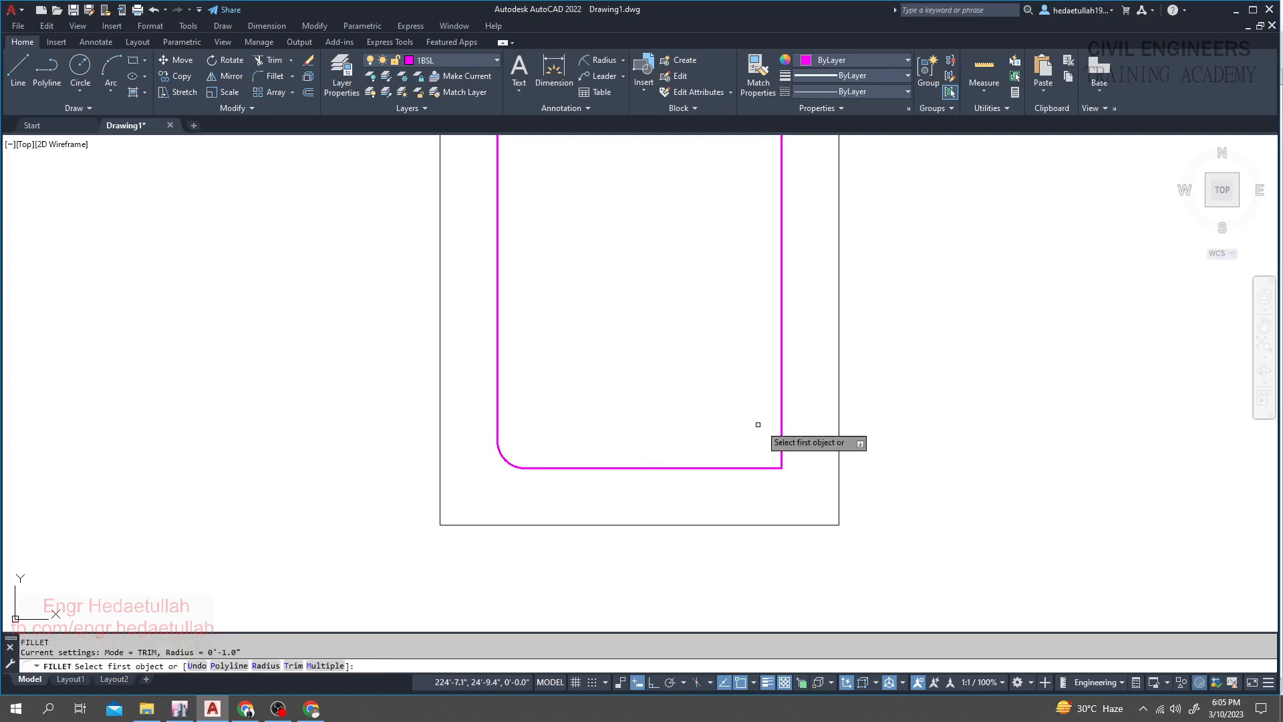
left_click(780, 424)
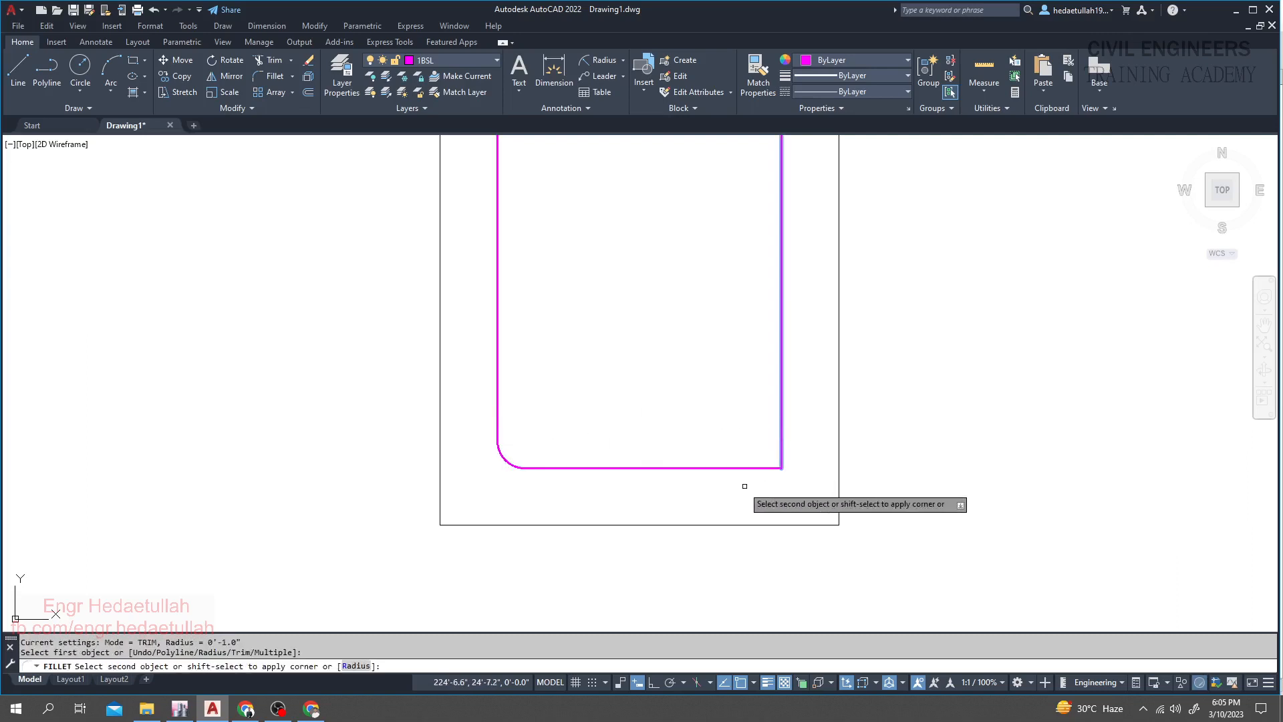
left_click(732, 469)
scroll(668, 399, "down", 2)
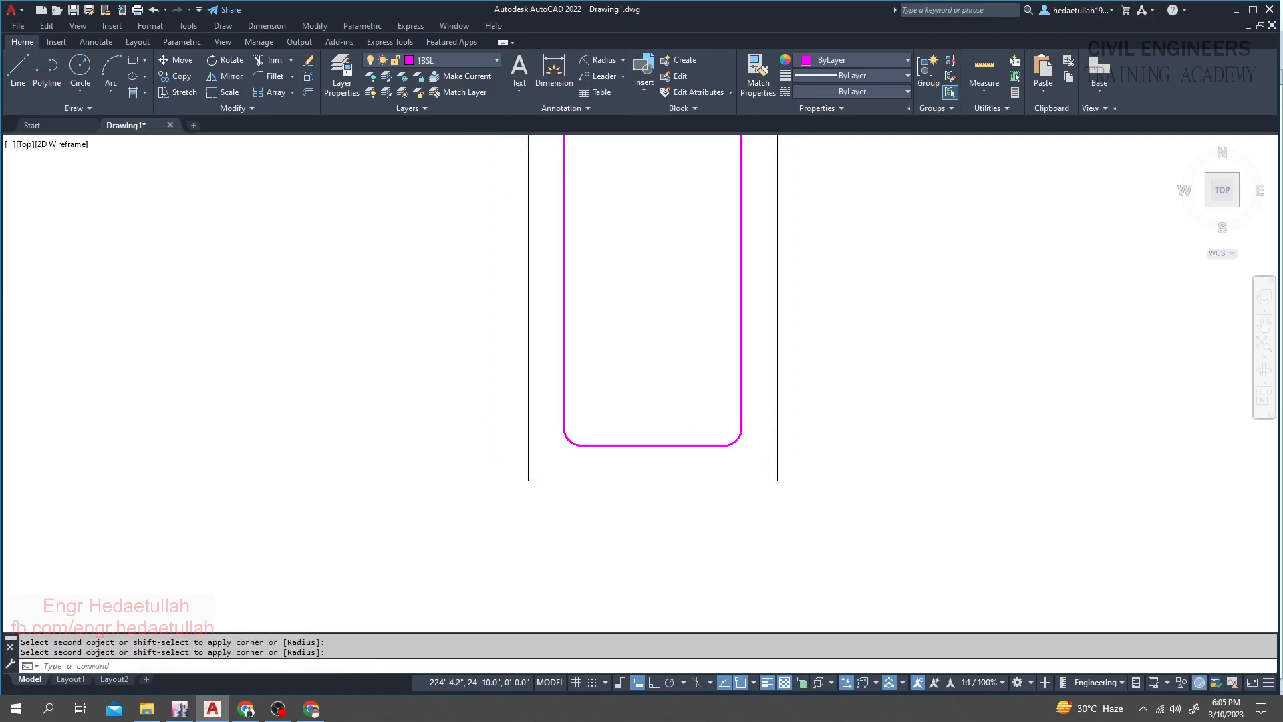
middle_click_drag(664, 389, 671, 473)
key("Escape")
key("Escape")
- Copy the filled bar circle by its top quadrant into the stirrup's upper-left rounded corner
middle_click_drag(662, 328, 602, 446)
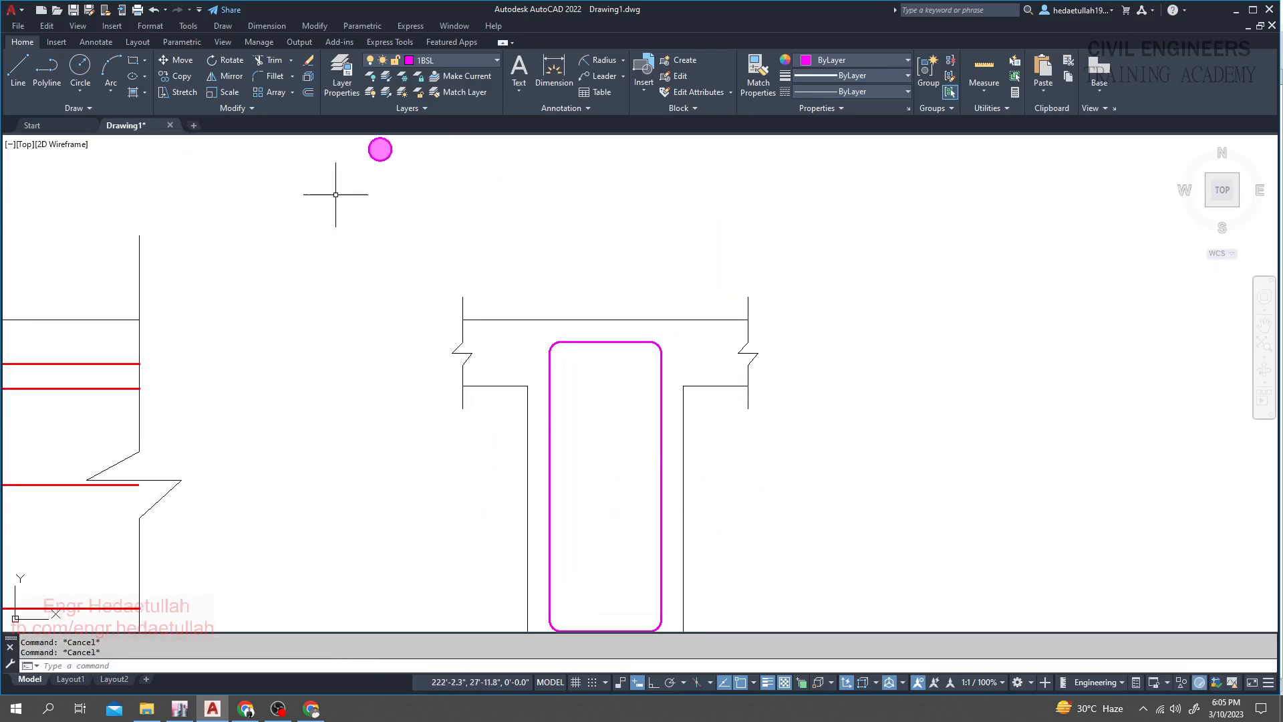
scroll(415, 252, "up", 2)
mouse_move(415, 252)
left_mouse_down()
mouse_move(358, 243)
mouse_move(338, 180)
left_mouse_up()
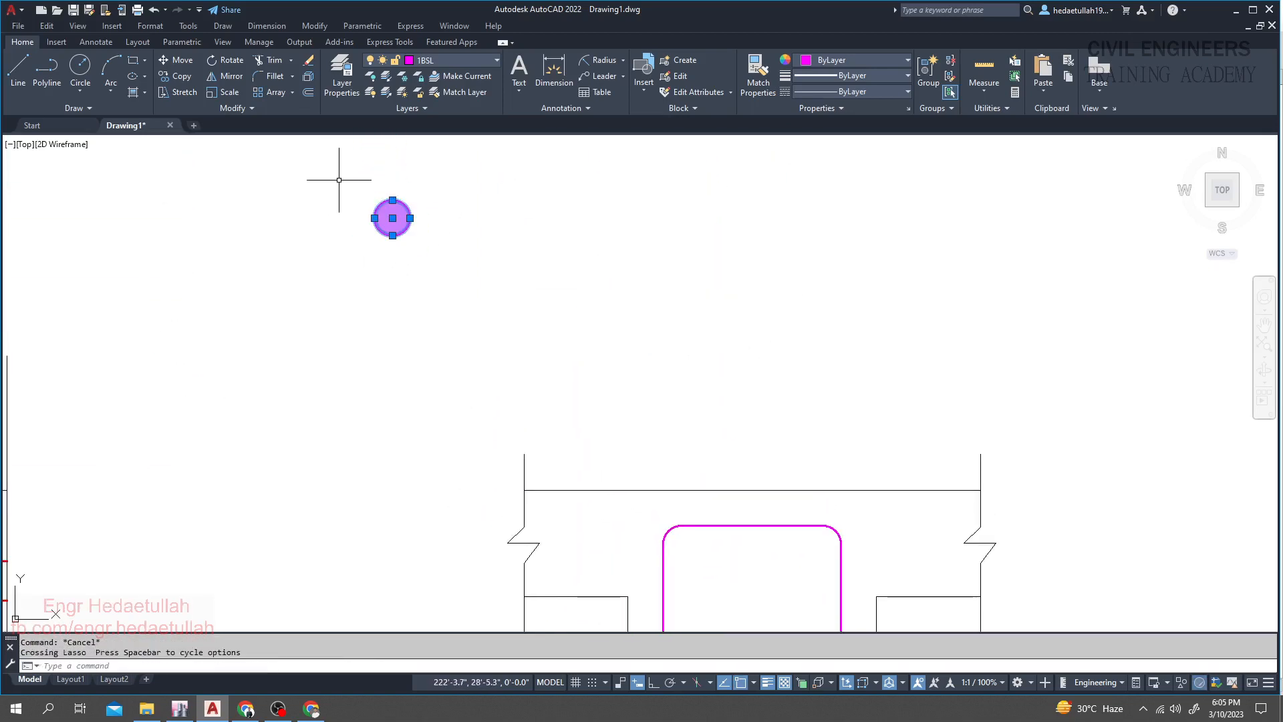
type("co")
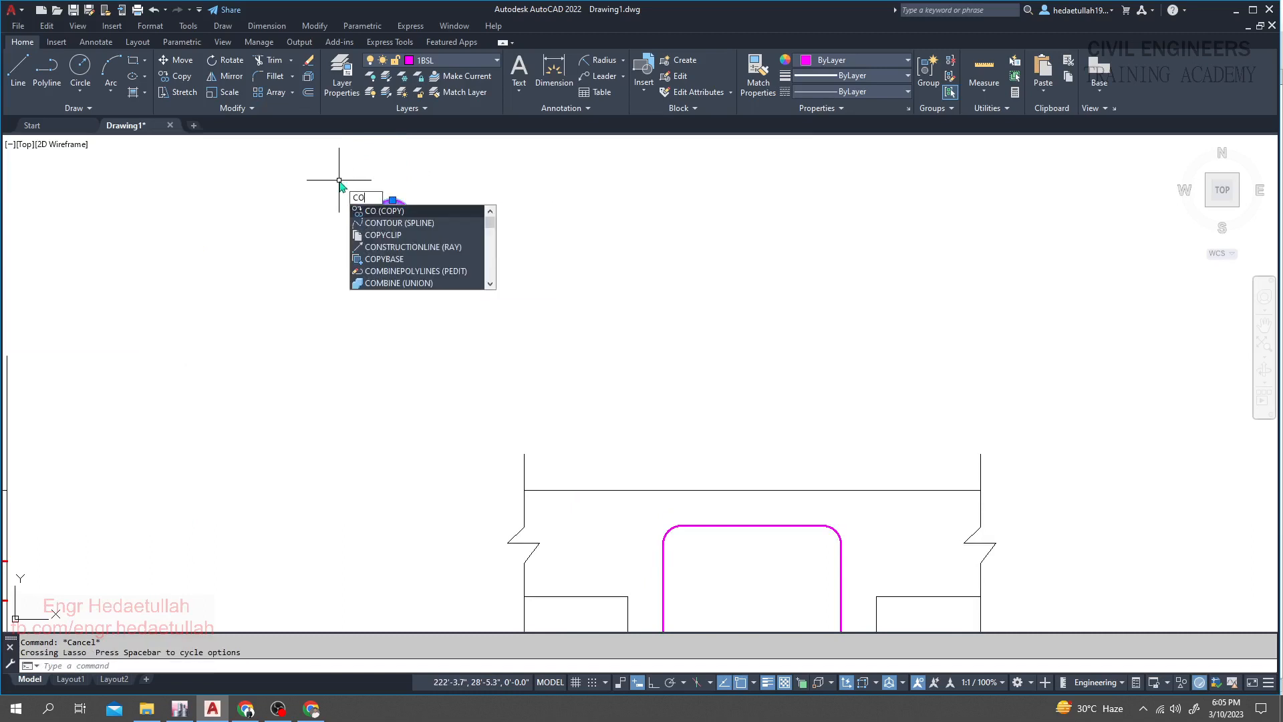
key("Return")
left_click(392, 200)
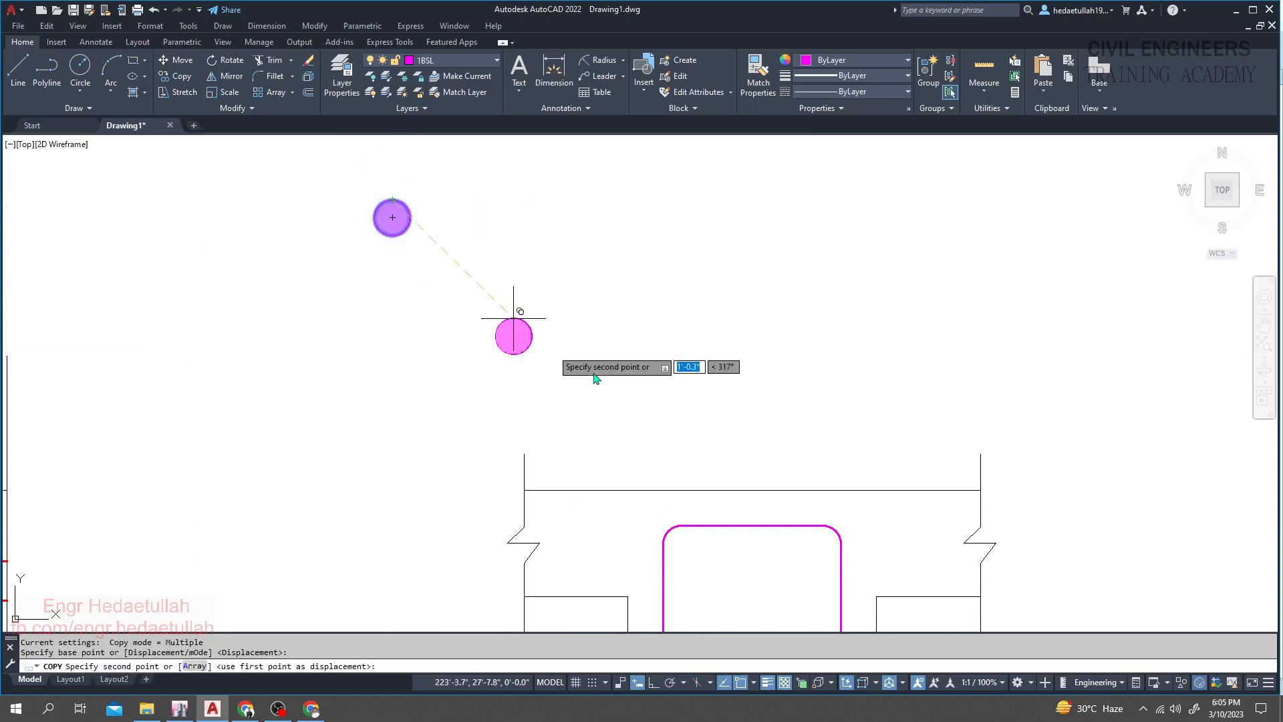
scroll(696, 549, "up", 2)
scroll(696, 549, "up", 6)
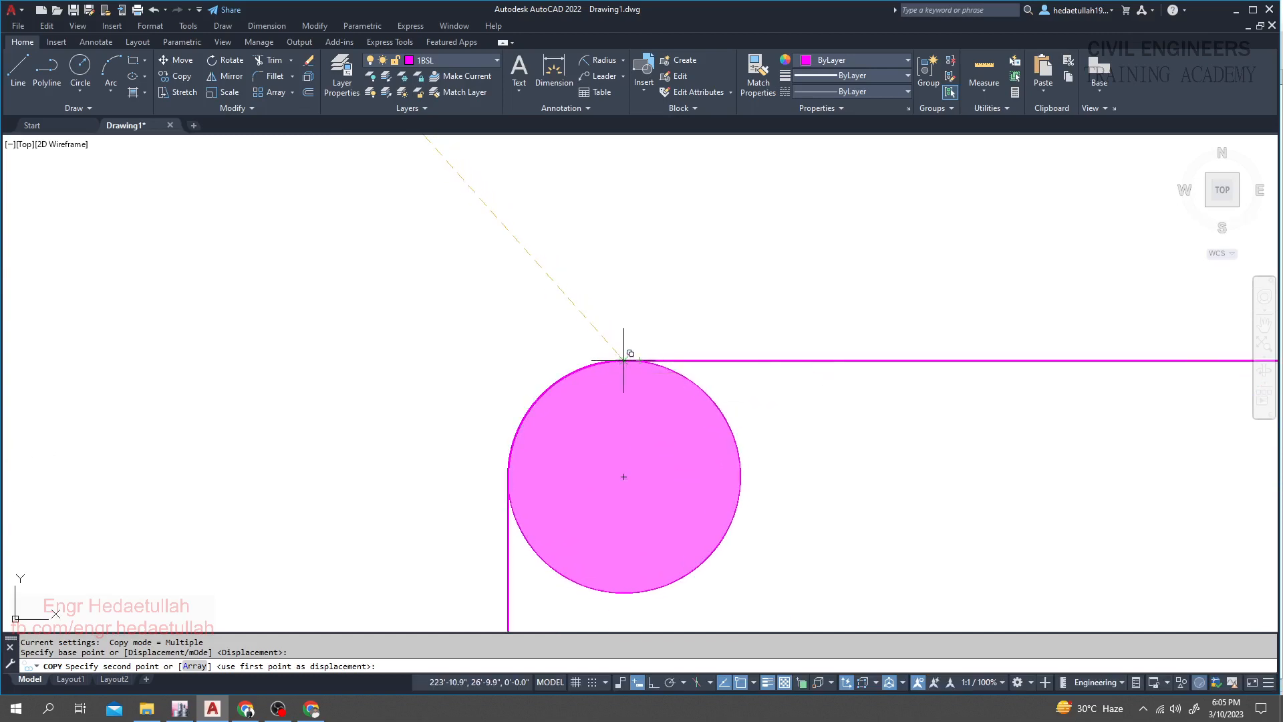
left_click(624, 360)
- Place another copy of the filled circle in the stirrup's upper-right rounded corner and finish copying
scroll(625, 359, "down", 4)
middle_click_drag(829, 397, 388, 409)
scroll(498, 374, "up", 4)
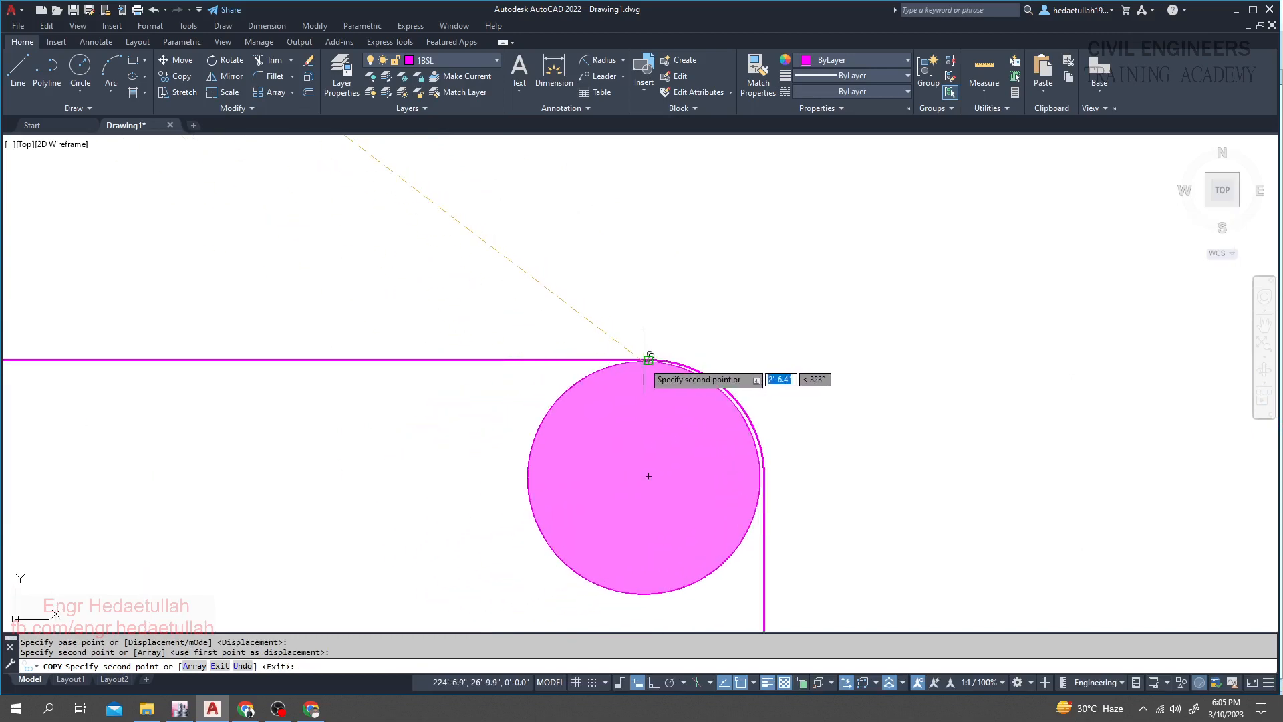
scroll(649, 355, "down", 5)
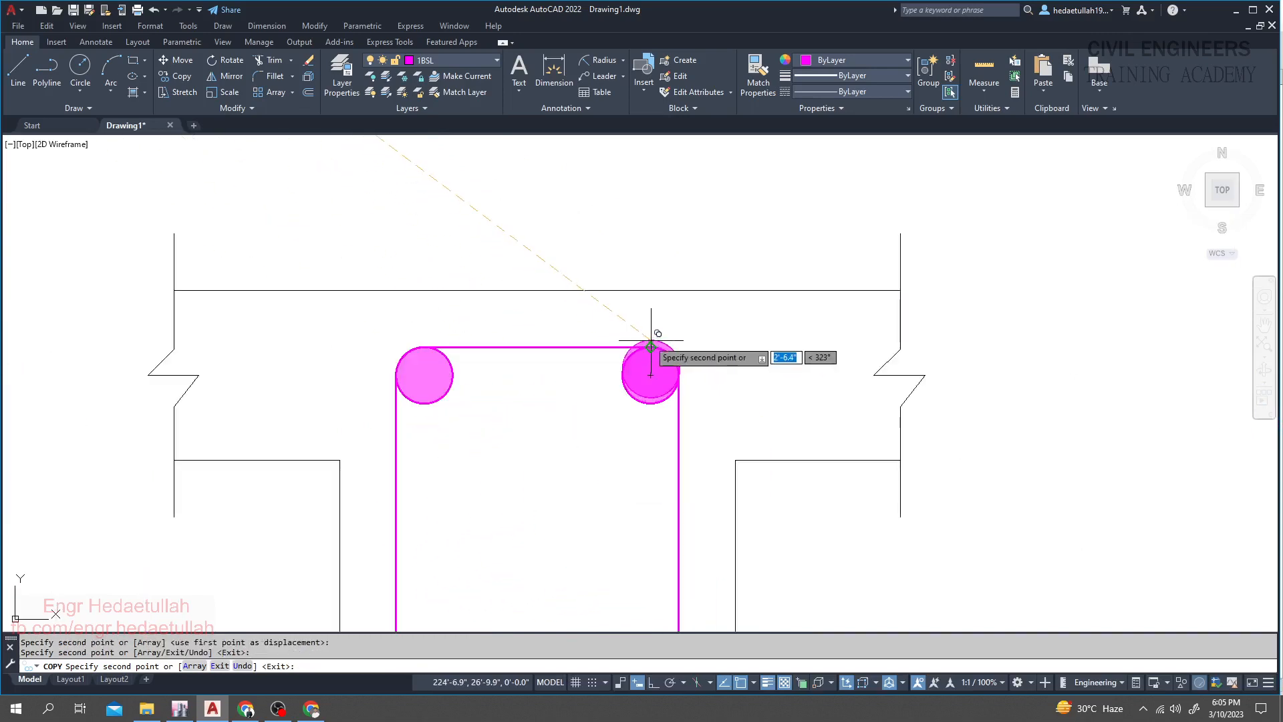
key("Escape")
middle_click_drag(586, 446, 620, 351)
key("Escape")
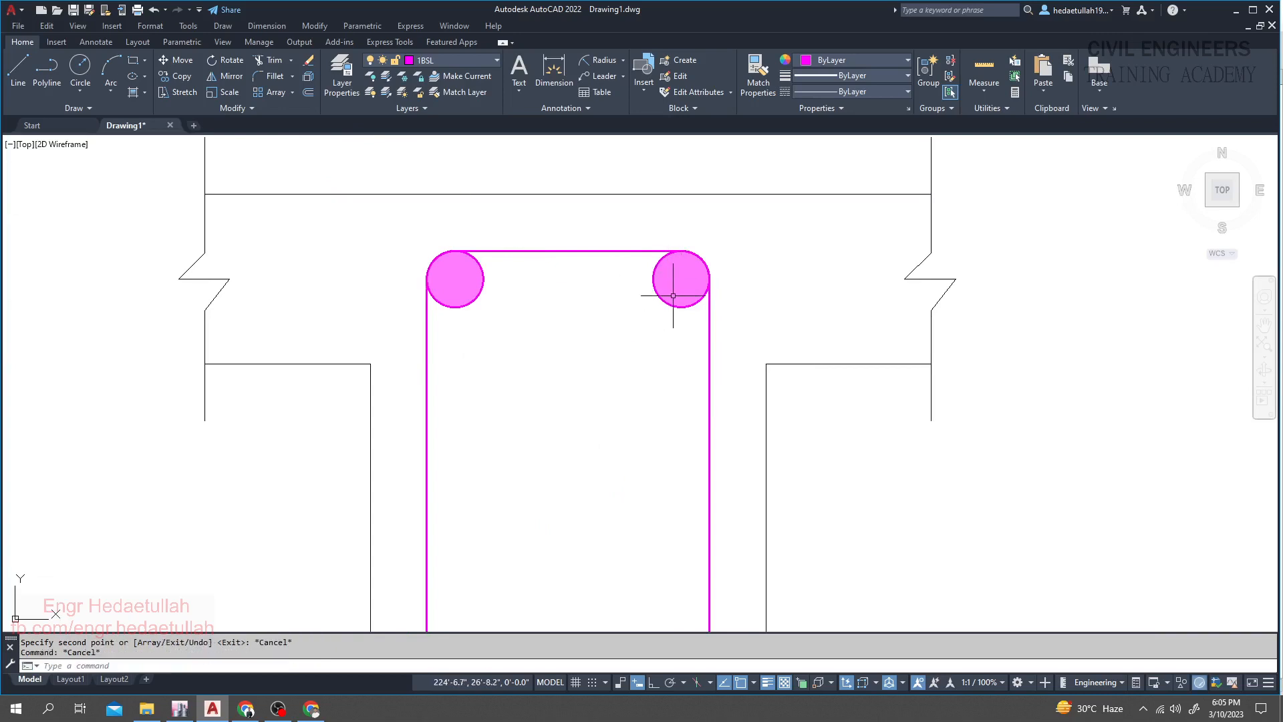
- Copy both upper bar circles with their fills straight down into the stirrup's lower rounded corners
mouse_move(682, 279)
left_mouse_down()
mouse_move(586, 327)
mouse_move(449, 310)
left_mouse_up()
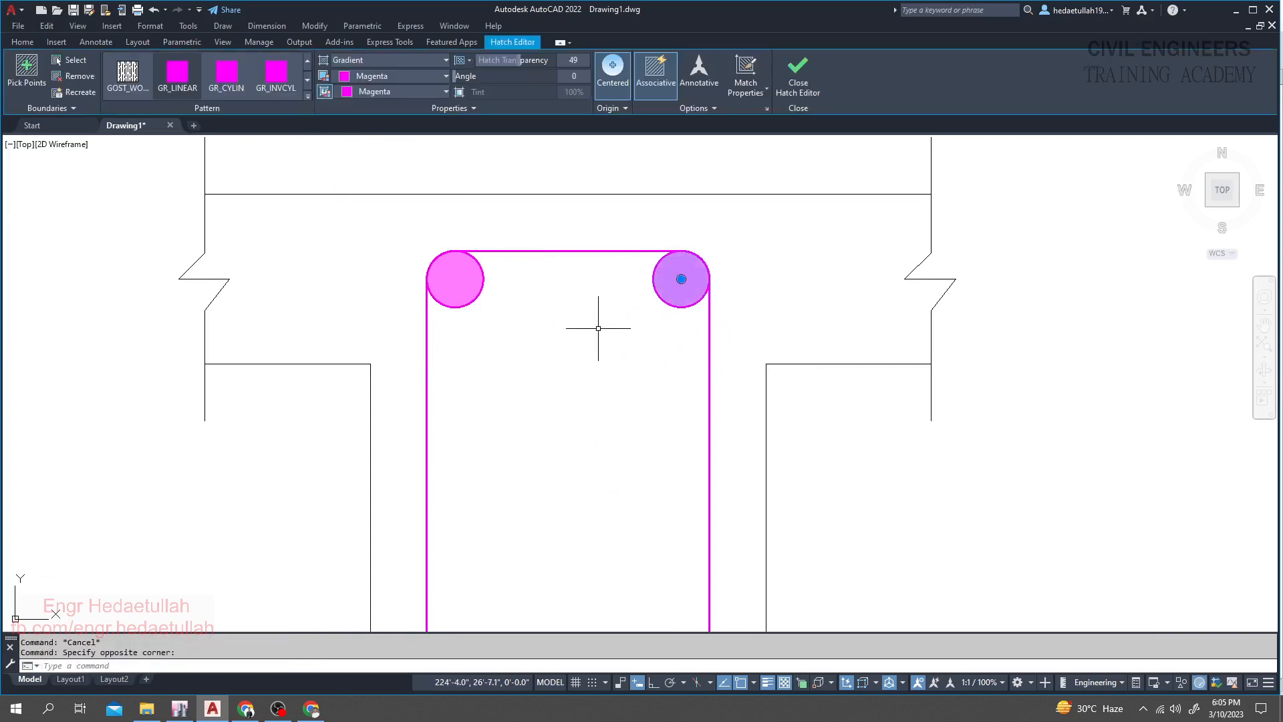
key("Escape")
mouse_move(687, 331)
left_mouse_down()
mouse_move(679, 286)
mouse_move(582, 273)
mouse_move(447, 293)
left_mouse_up()
type("co")
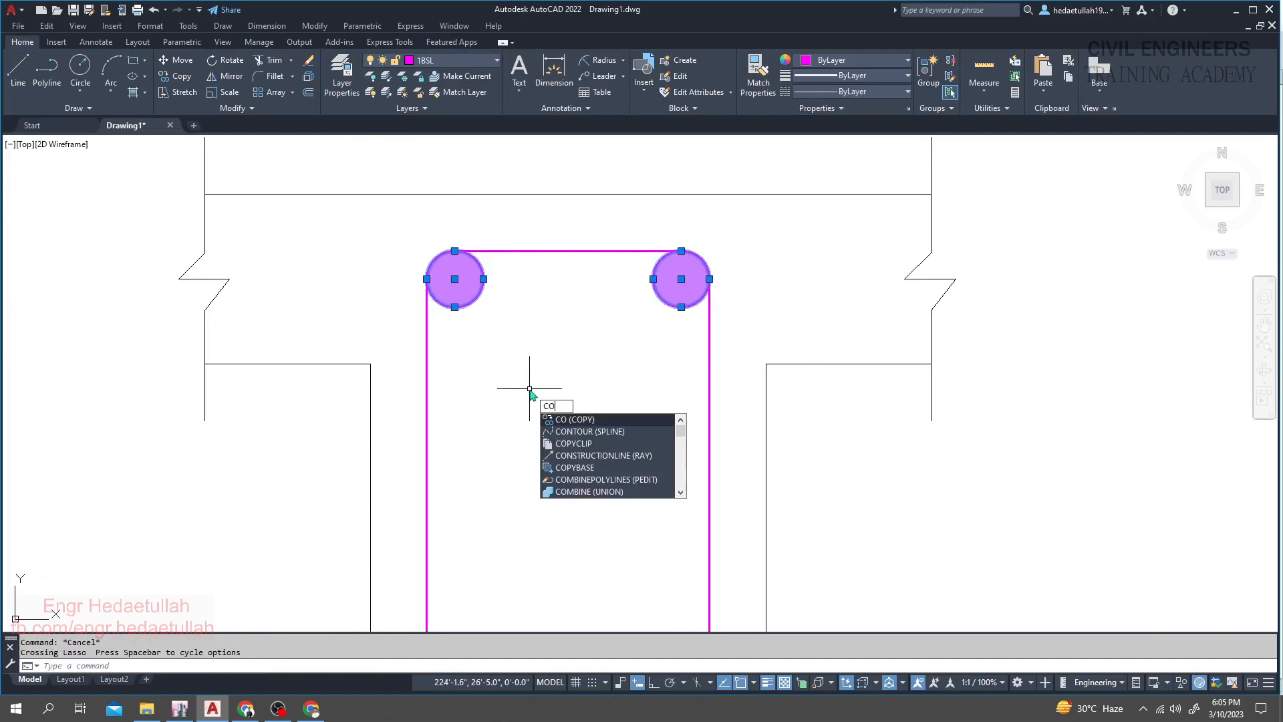
key("Return")
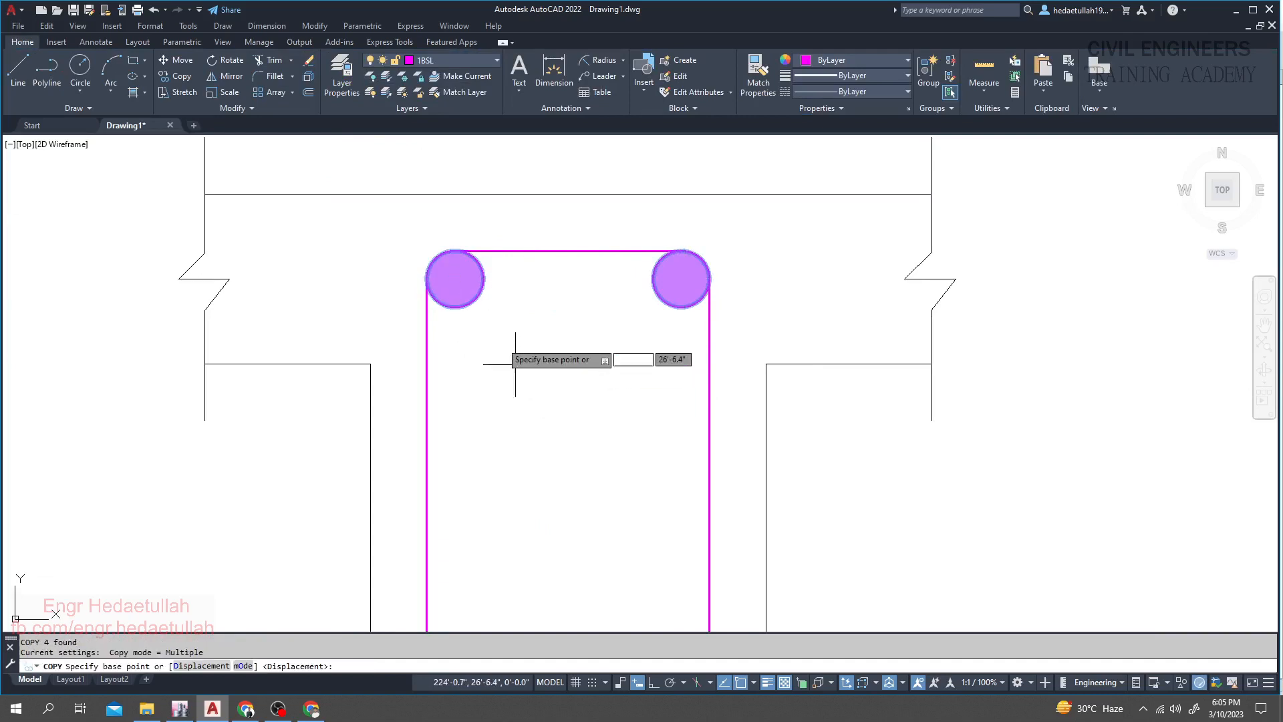
left_click(454, 307)
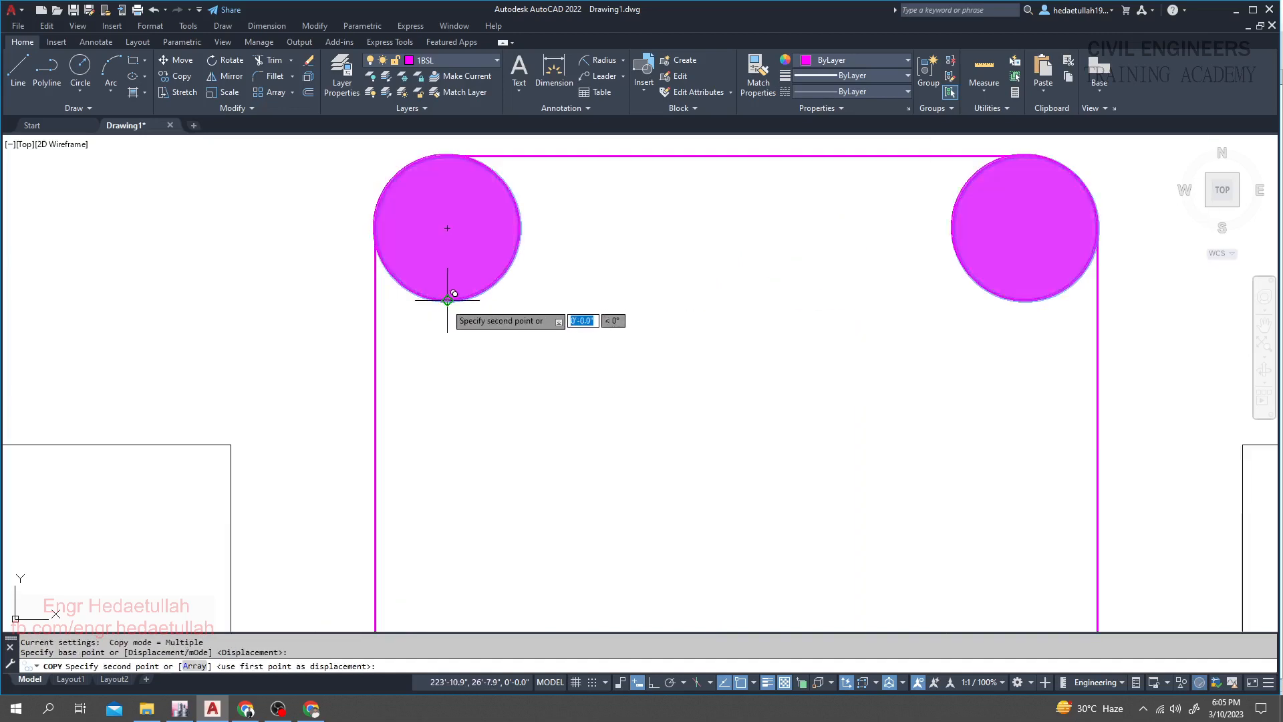
mouse_move(454, 389)
middle_mouse_down()
mouse_move(447, 143)
mouse_move(498, 13)
middle_mouse_up()
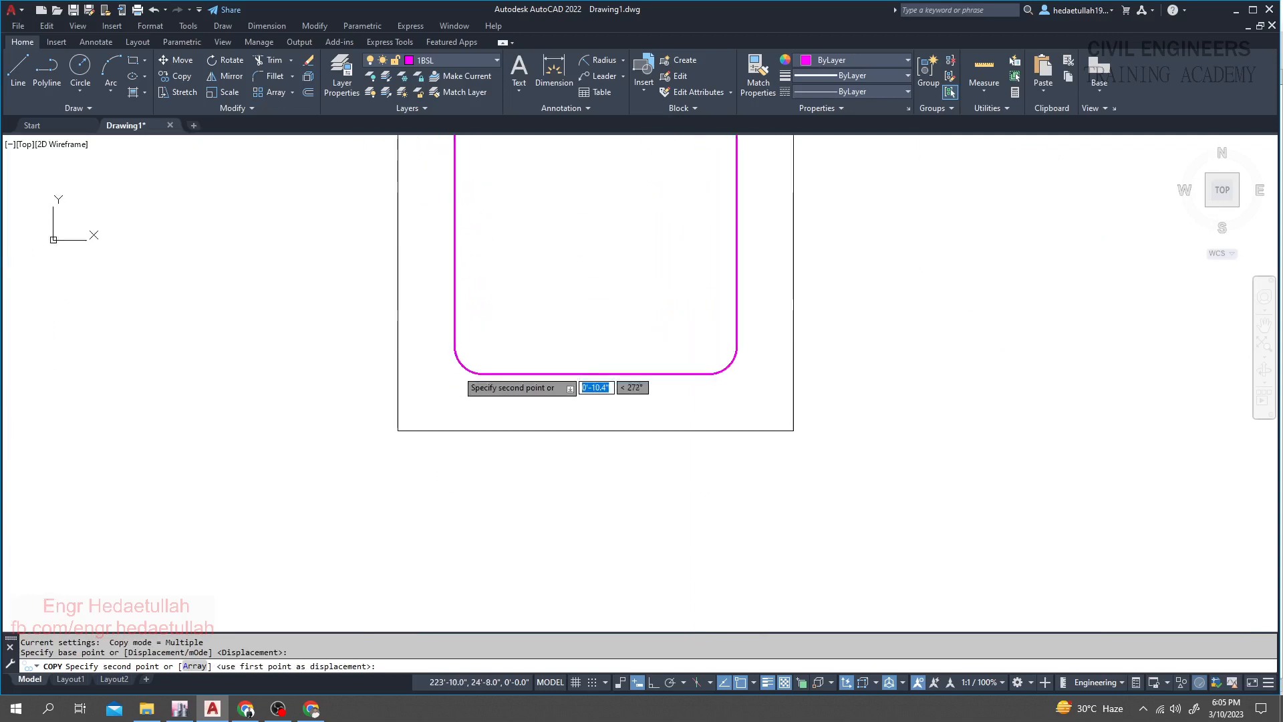
scroll(505, 372, "up", 1)
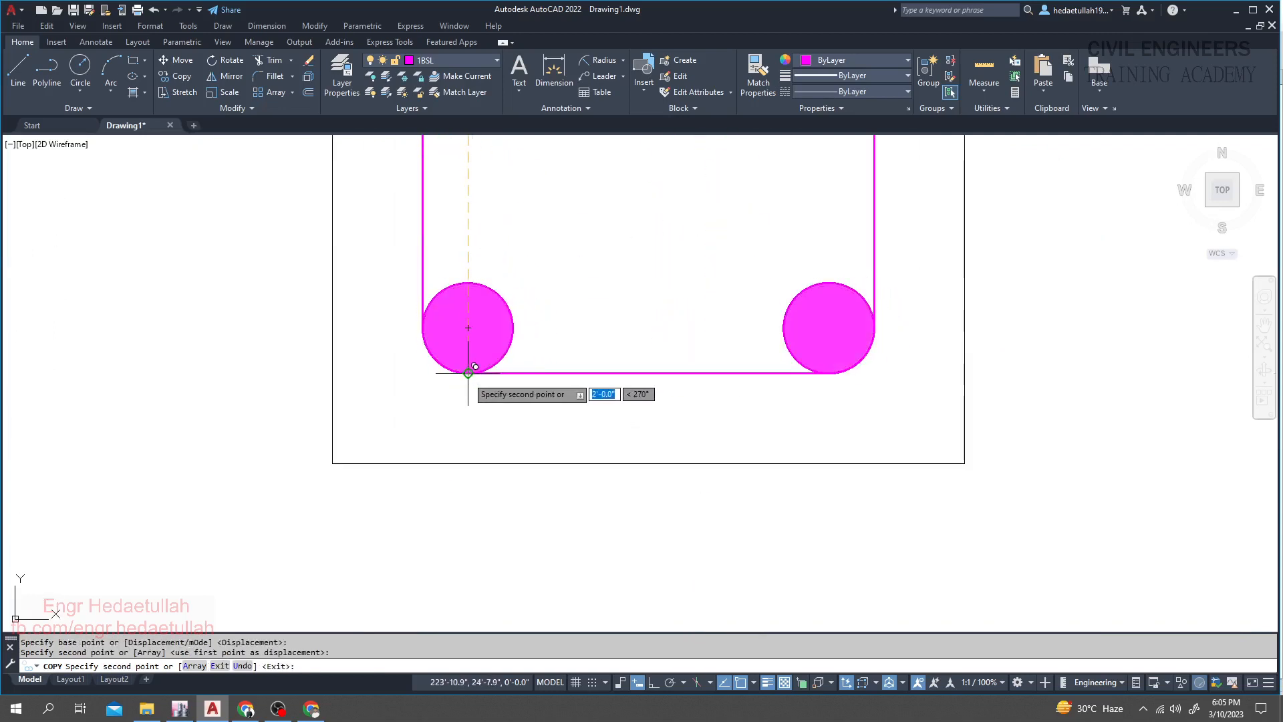
scroll(533, 332, "down", 4)
middle_click_drag(541, 306, 542, 483)
mouse_move(557, 349)
middle_mouse_down()
mouse_move(561, 361)
mouse_move(591, 347)
mouse_move(760, 341)
middle_mouse_up()
scroll(568, 353, "down", 1)
key("Escape")
- Erase the original filled circle left in the empty space above the cross-section
scroll(591, 348, "down", 3)
scroll(768, 353, "down", 2)
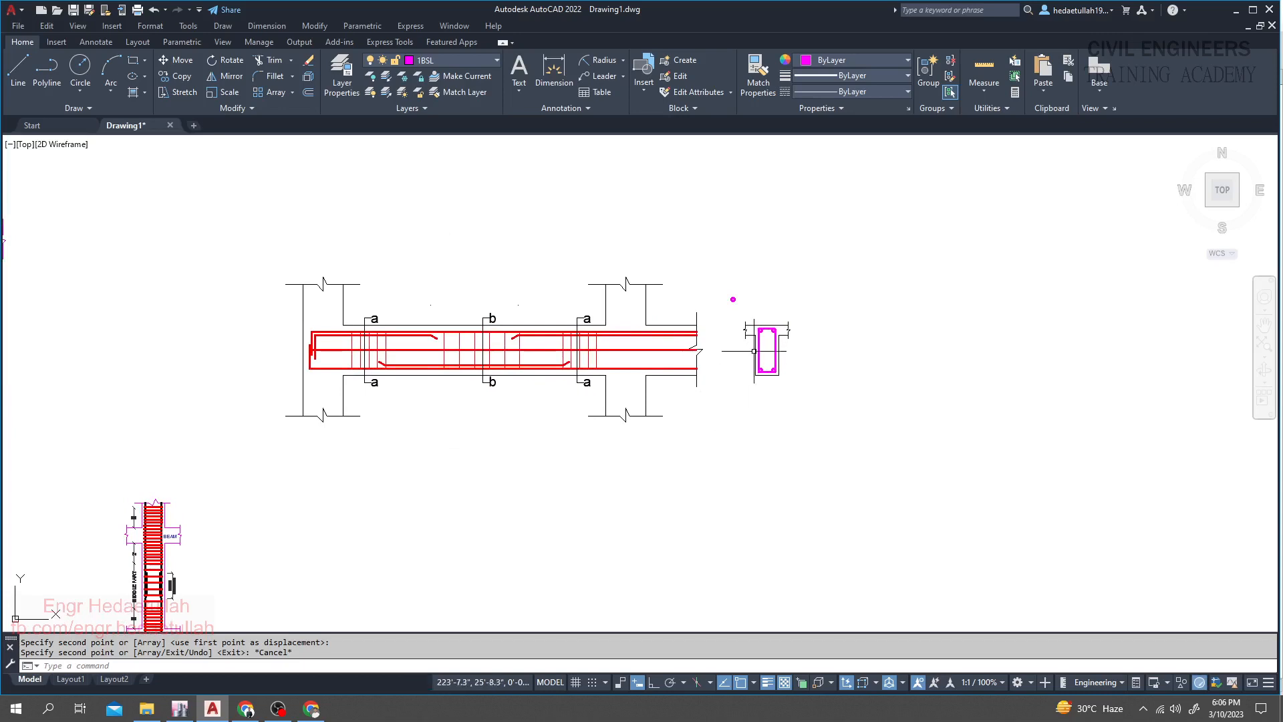
scroll(753, 351, "up", 5)
middle_click_drag(656, 189, 667, 258)
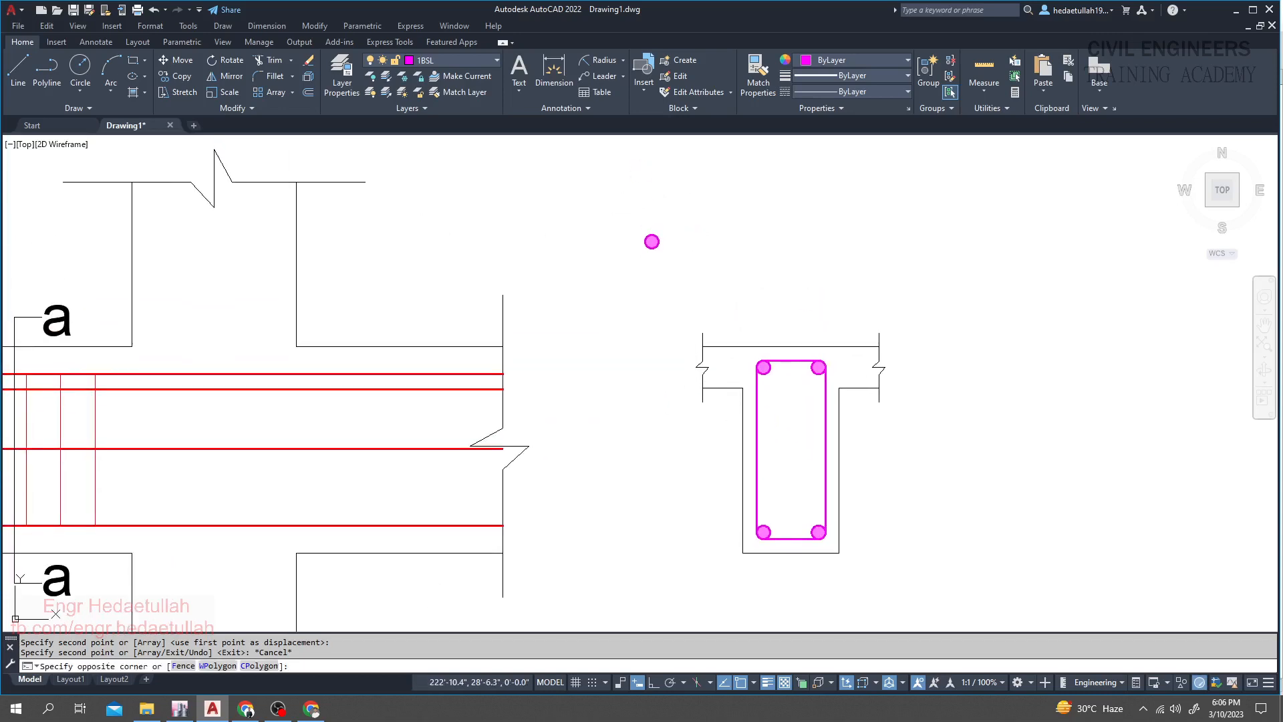
left_click_drag(670, 226, 610, 229)
key("Delete")
- Copy the complete cross-section with stirrup and bars to the clipboard and paste it in the empty space above the original
scroll(620, 241, "down", 5)
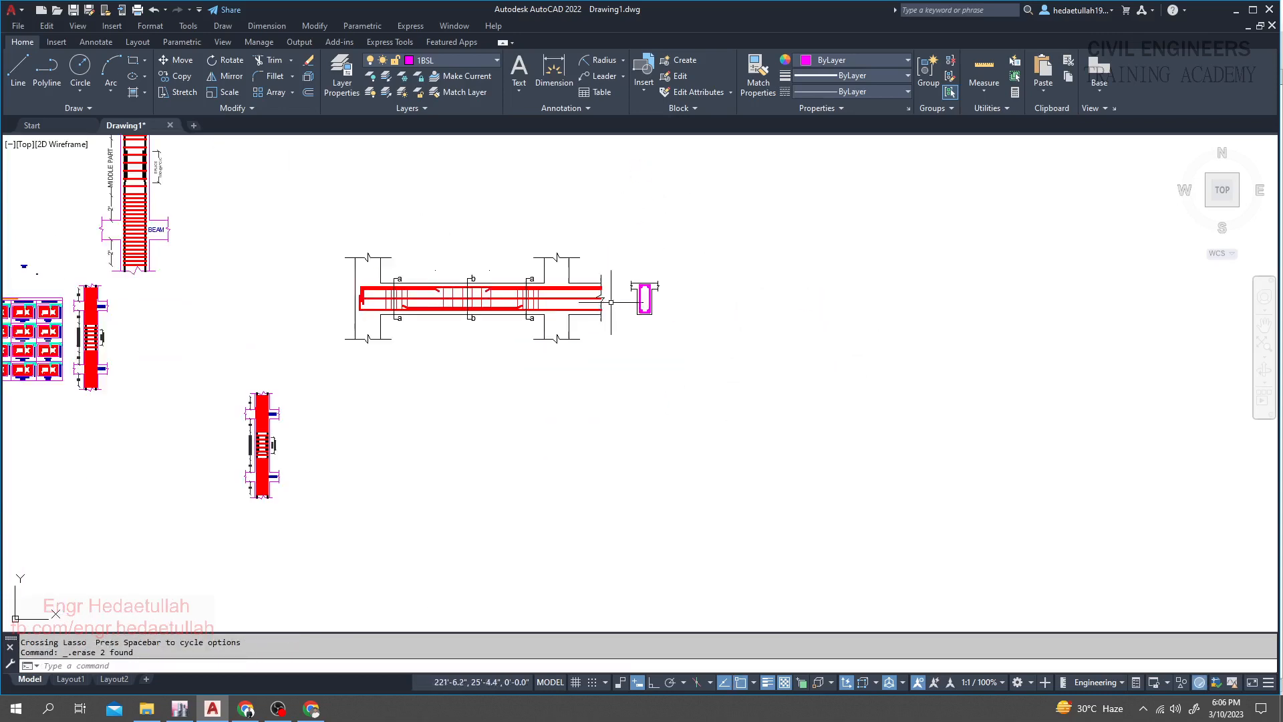
mouse_move(449, 358)
middle_mouse_down()
mouse_move(435, 424)
mouse_move(438, 401)
mouse_move(427, 416)
middle_mouse_up()
scroll(440, 393, "up", 2)
scroll(733, 373, "up", 5)
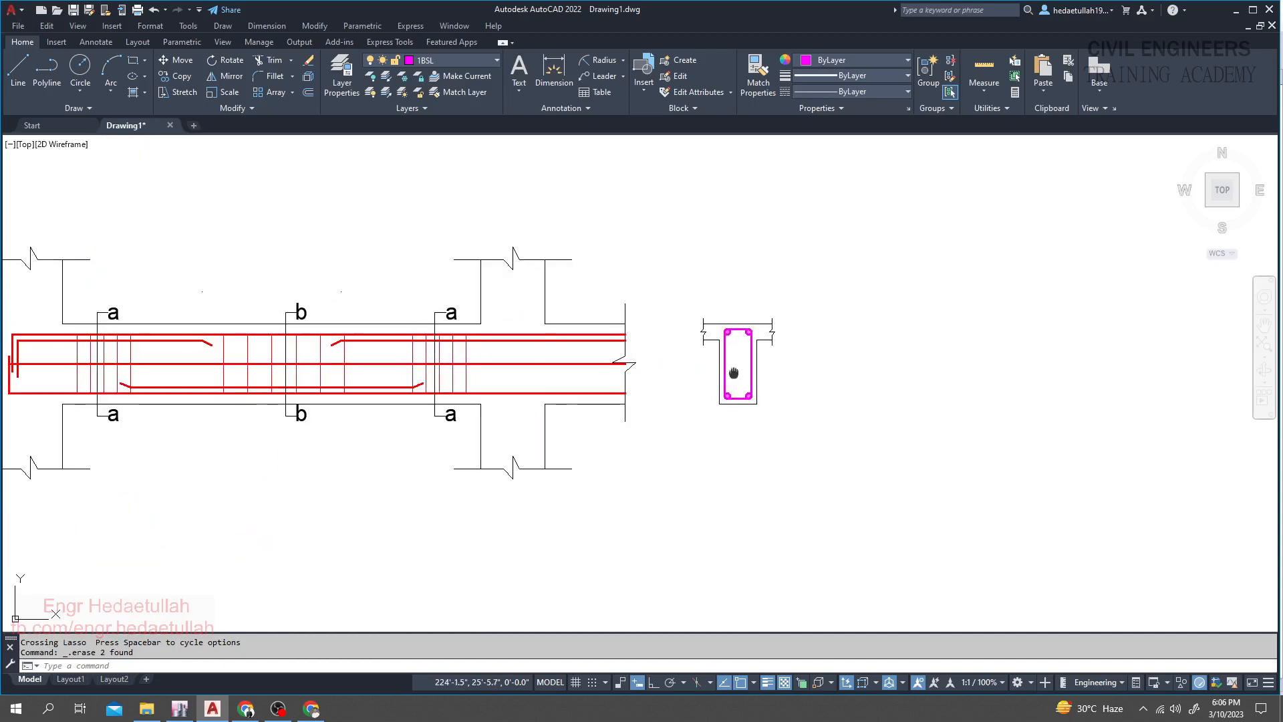
mouse_move(757, 241)
left_mouse_down()
mouse_move(607, 450)
mouse_move(551, 241)
left_mouse_up()
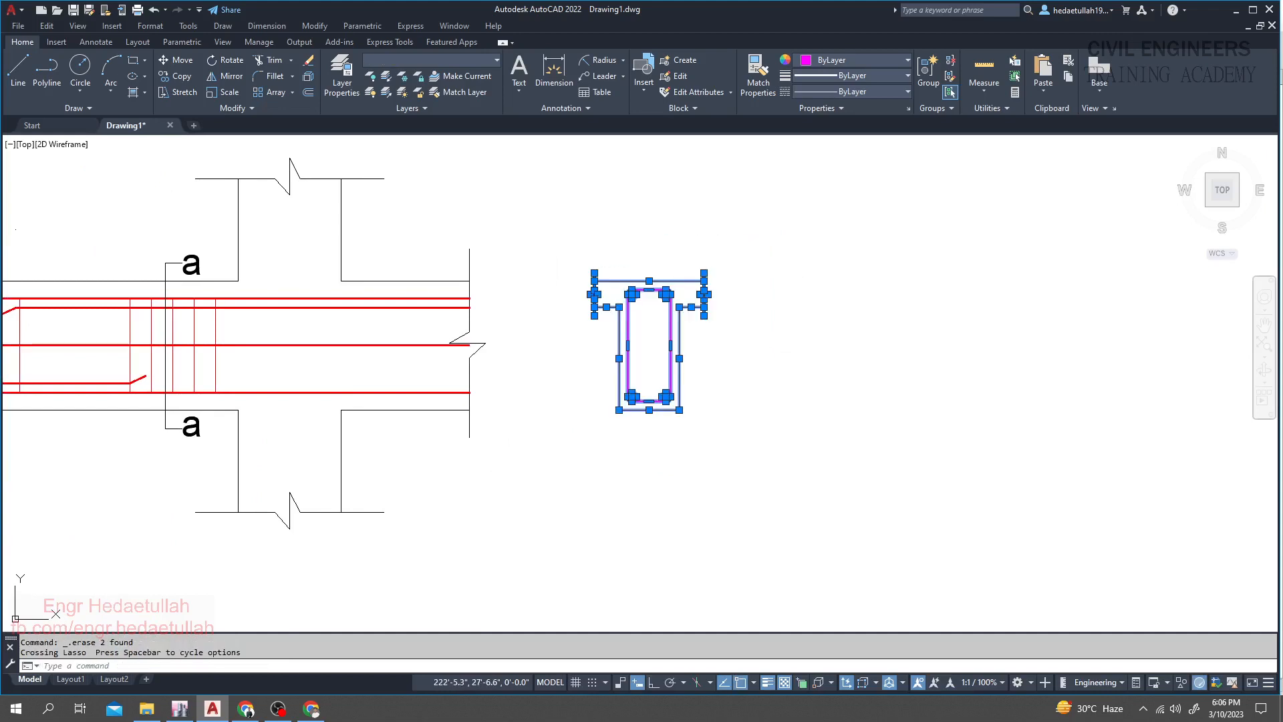
key("ctrl+c")
key("ctrl+v")
middle_click_drag(744, 200, 660, 342)
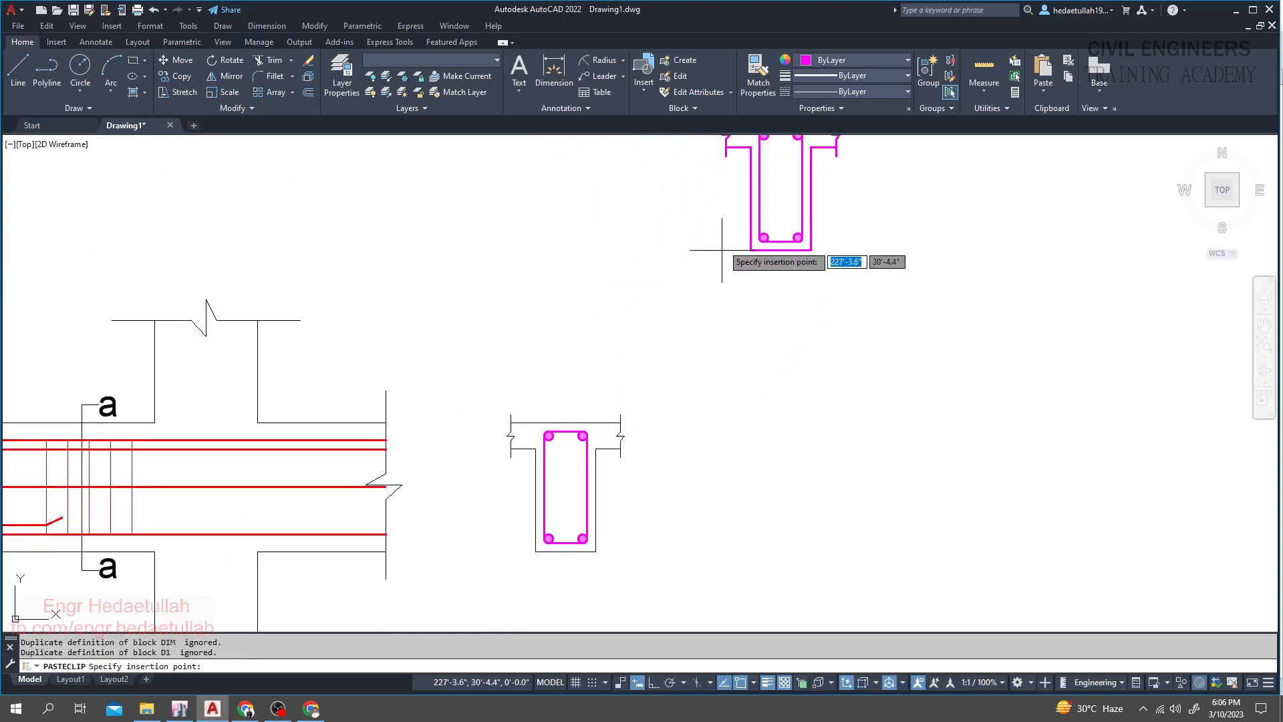
scroll(722, 251, "down", 4)
middle_click_drag(716, 249, 695, 367)
left_click(702, 269)
- Scale the cross-section beside the longitudinal section by a factor of 1.75 about its lower-left web corner
middle_click_drag(658, 320, 658, 171)
scroll(656, 302, "up", 2)
mouse_move(676, 233)
left_mouse_down()
mouse_move(652, 351)
mouse_move(554, 284)
mouse_move(540, 224)
left_mouse_up()
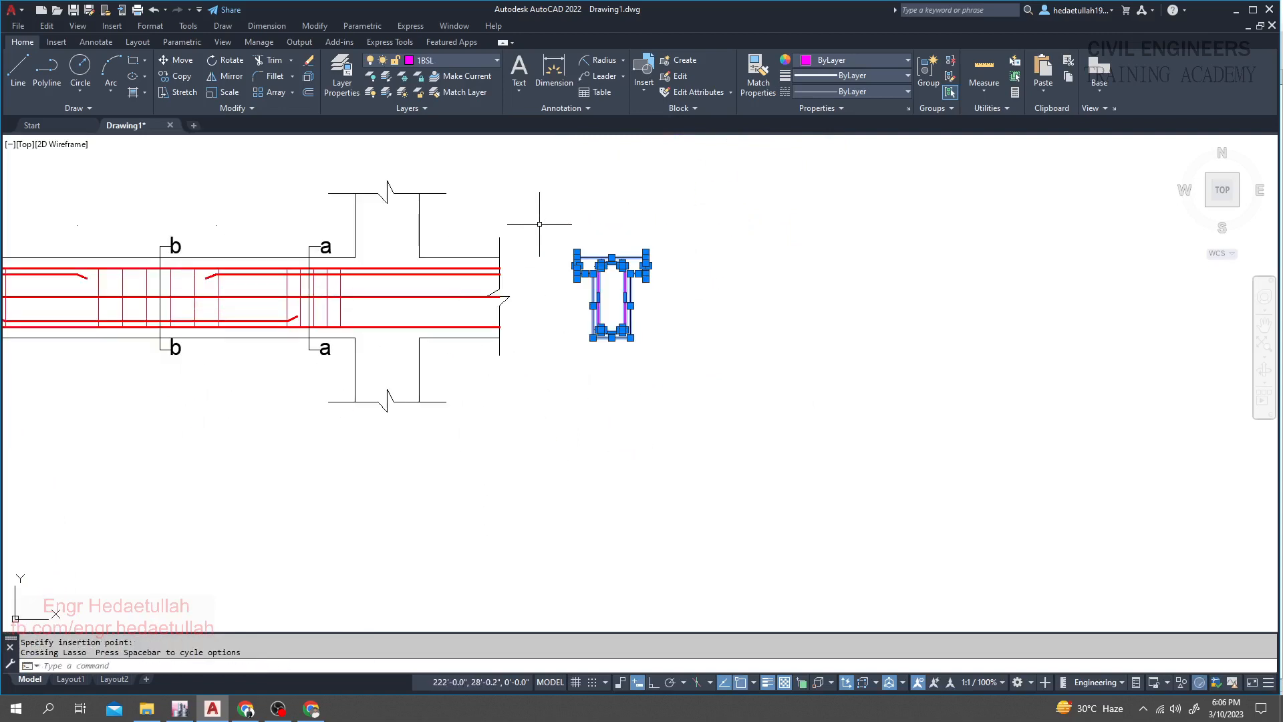
middle_click_drag(539, 224, 558, 265)
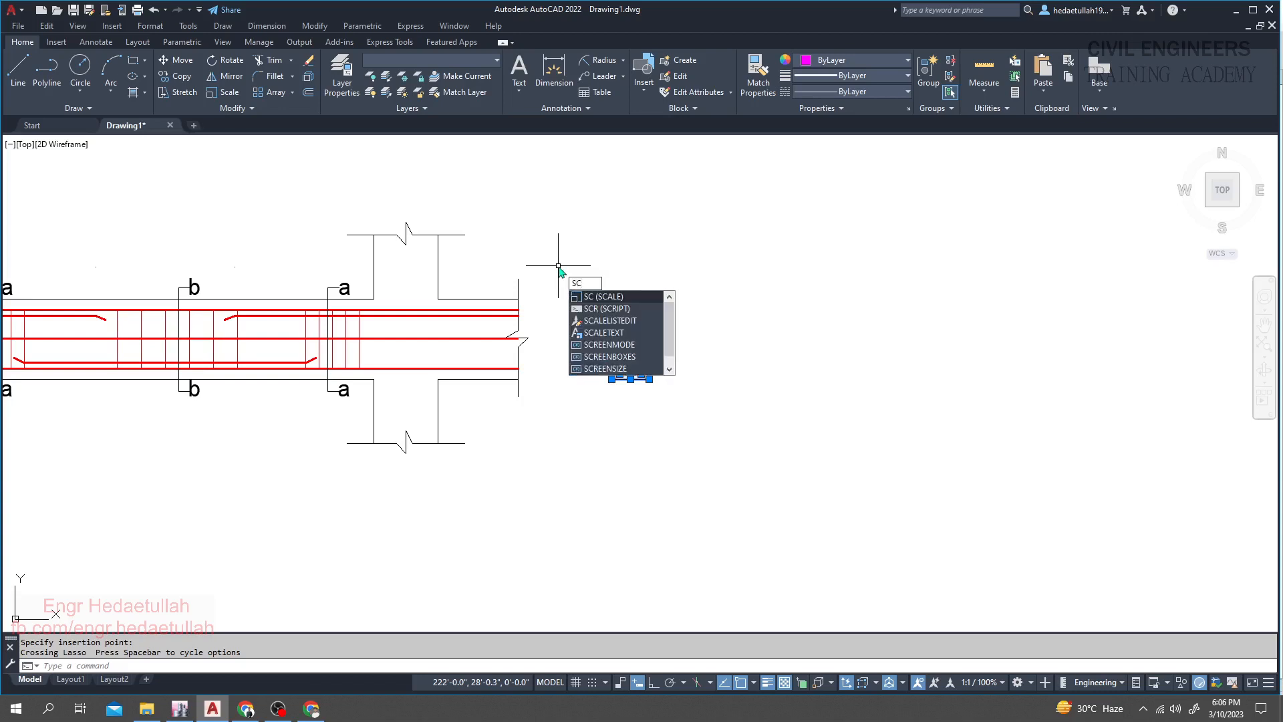
key("Return")
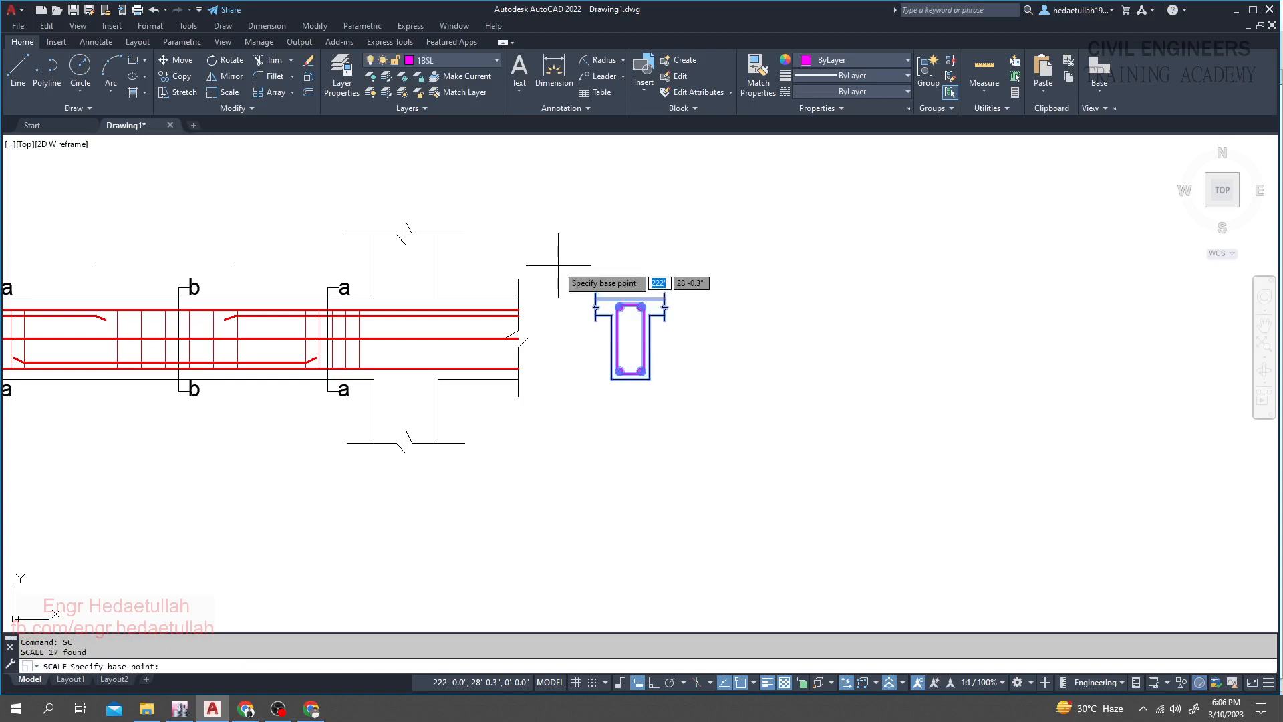
left_click(612, 379)
scroll(716, 287, "down", 2)
middle_click_drag(716, 288, 703, 374)
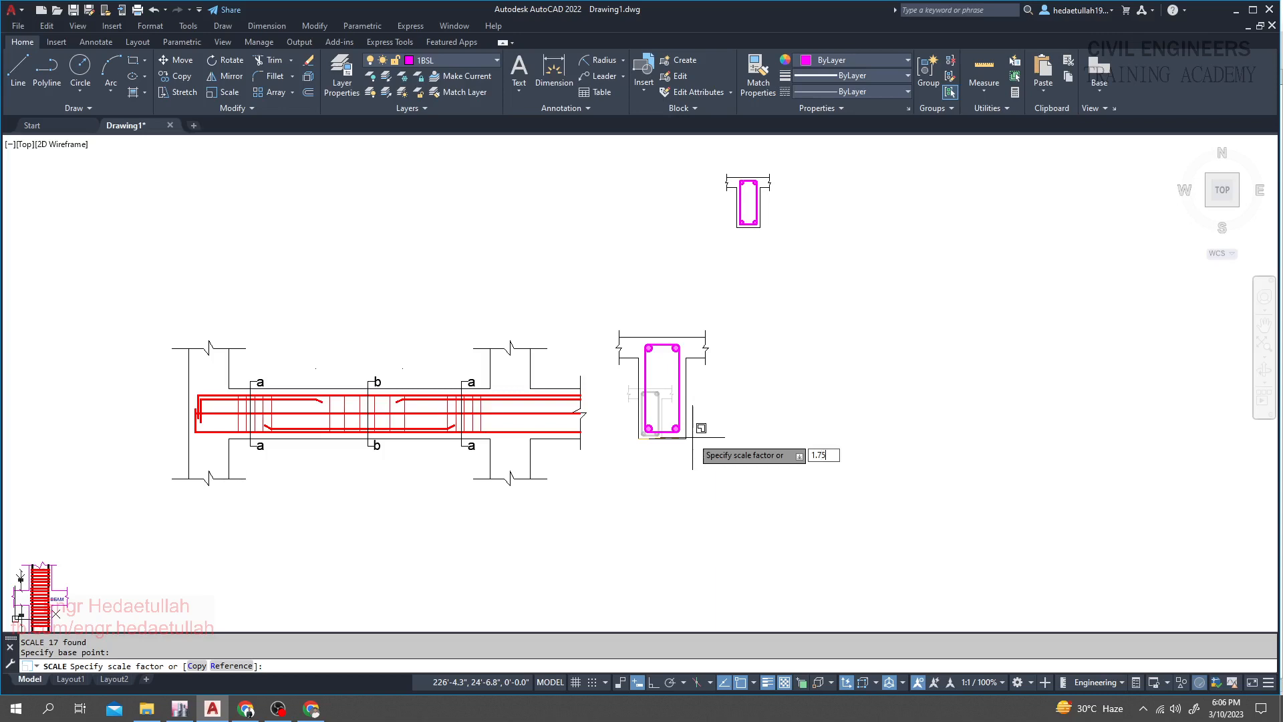
key("Return")
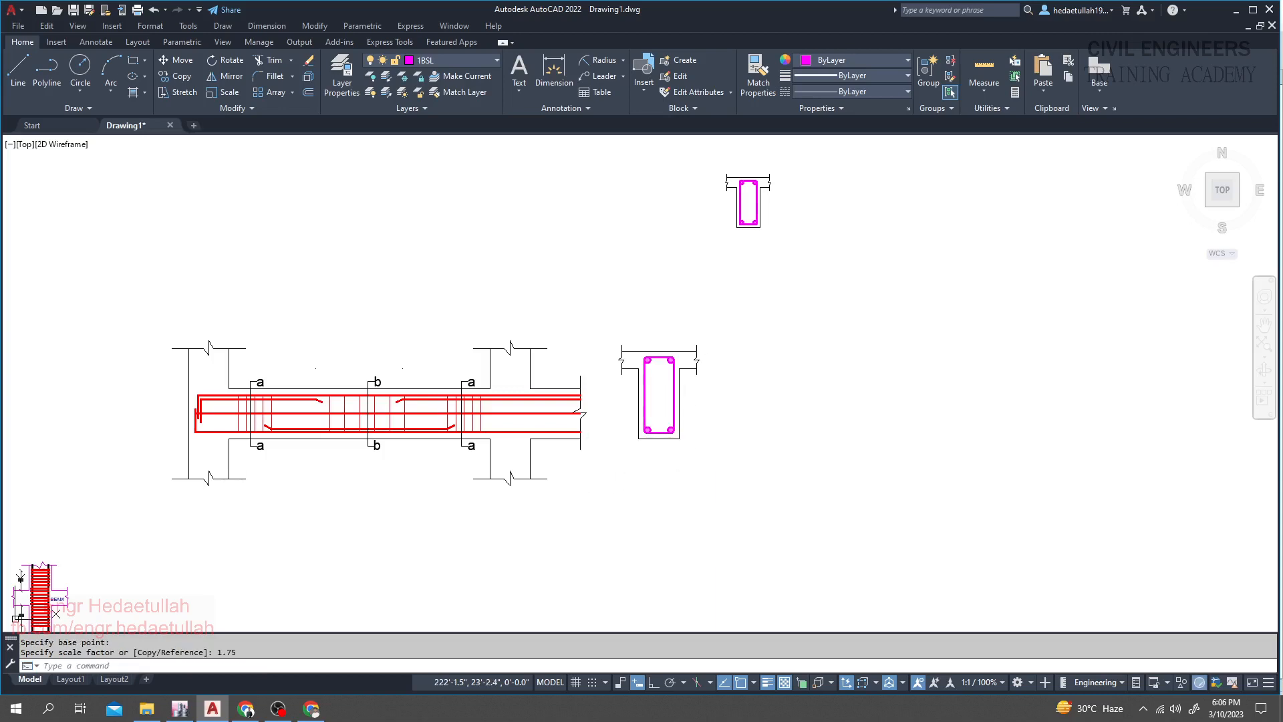
middle_click_drag(622, 462, 644, 466)
middle_click_drag(611, 422, 599, 420)
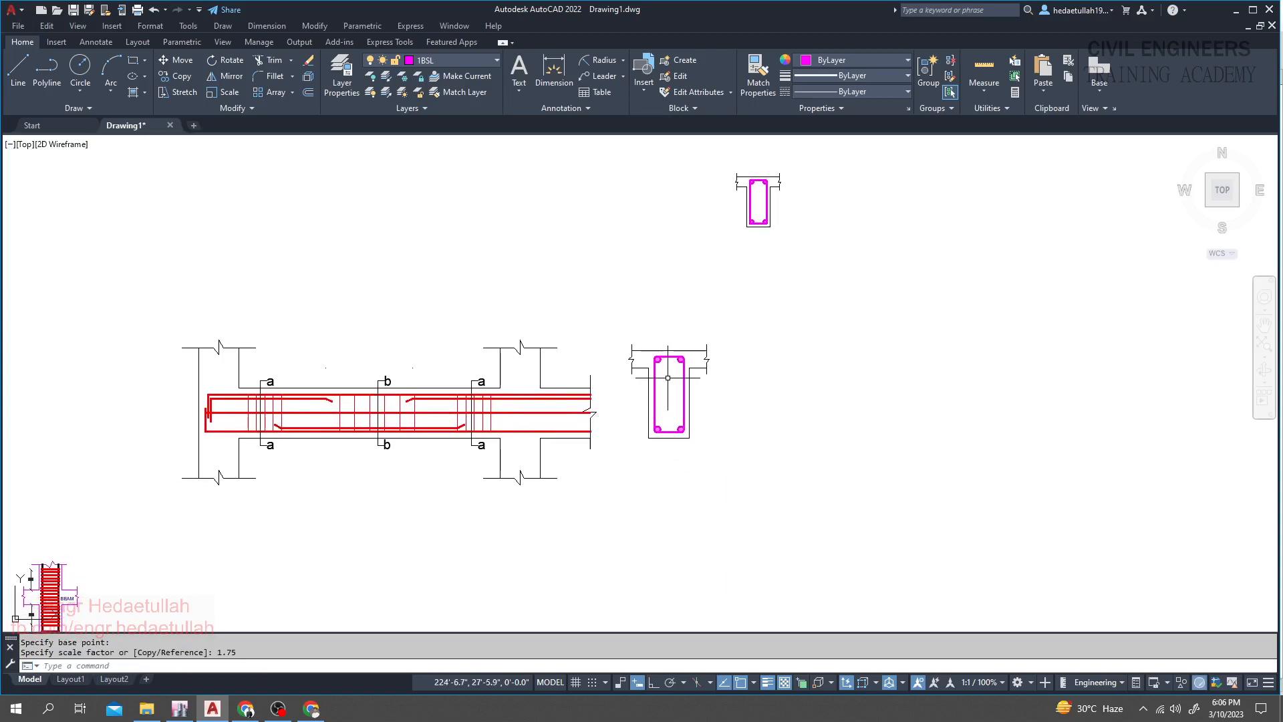
scroll(670, 379, "up", 2)
scroll(670, 379, "down", 2)
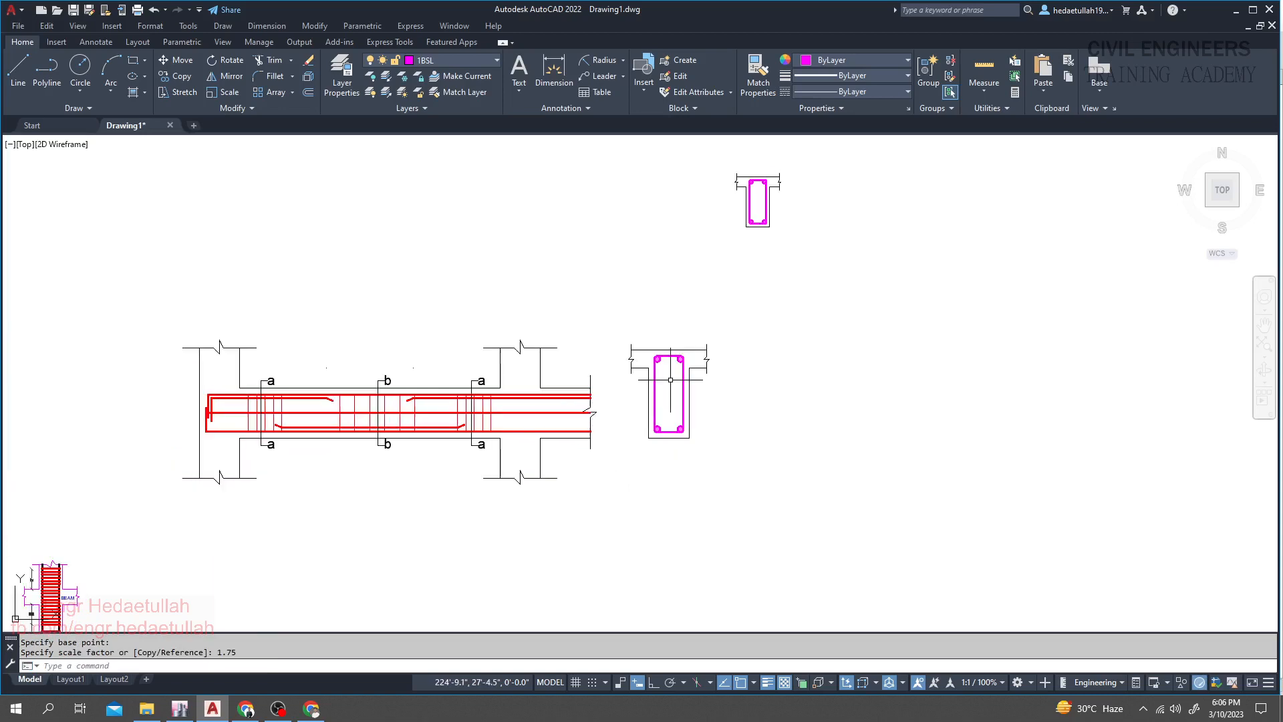
middle_click_drag(669, 384, 686, 399)
scroll(669, 404, "up", 6)
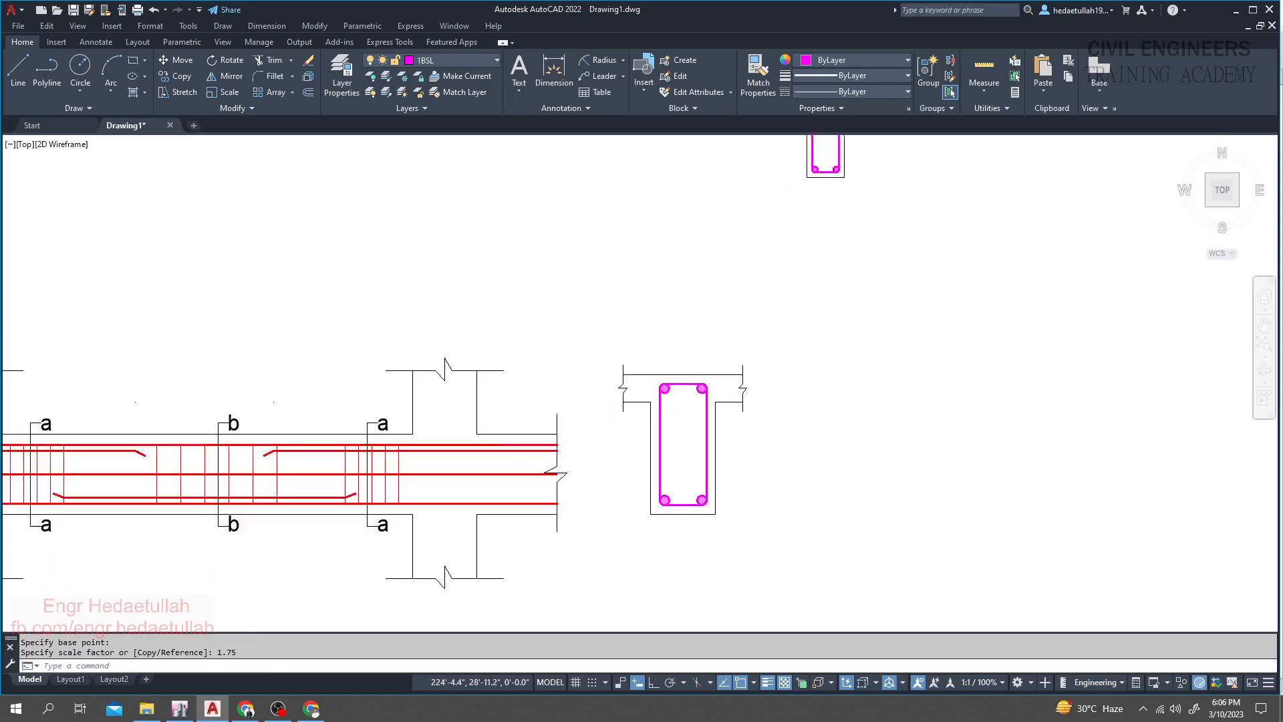
scroll(670, 407, "down", 4)
middle_click_drag(677, 445, 676, 431)
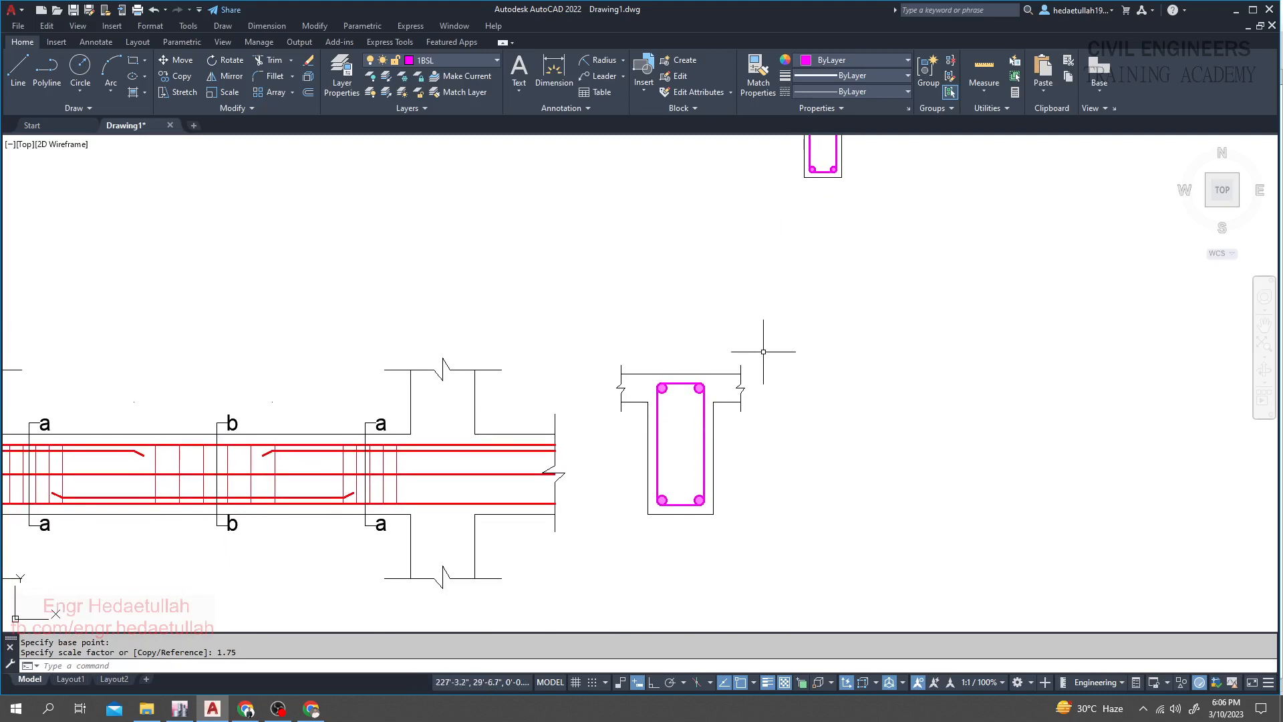
- Move the enlarged cross-section straight down until its flange top is roughly level with the beam's top edge
mouse_move(794, 324)
left_mouse_down()
mouse_move(801, 515)
mouse_move(572, 475)
mouse_move(604, 297)
left_mouse_up()
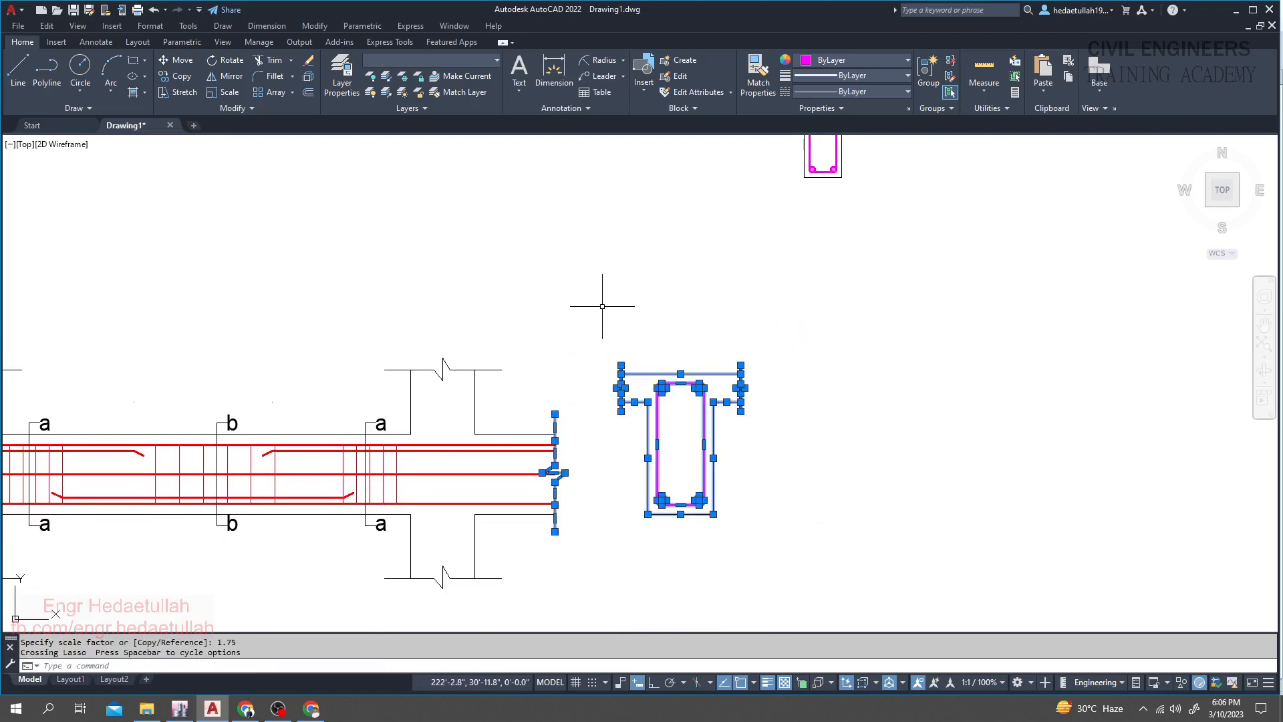
key("Escape")
mouse_move(780, 337)
left_mouse_down()
mouse_move(816, 489)
mouse_move(622, 506)
mouse_move(601, 287)
mouse_move(599, 302)
left_mouse_up()
type("m")
key("Return")
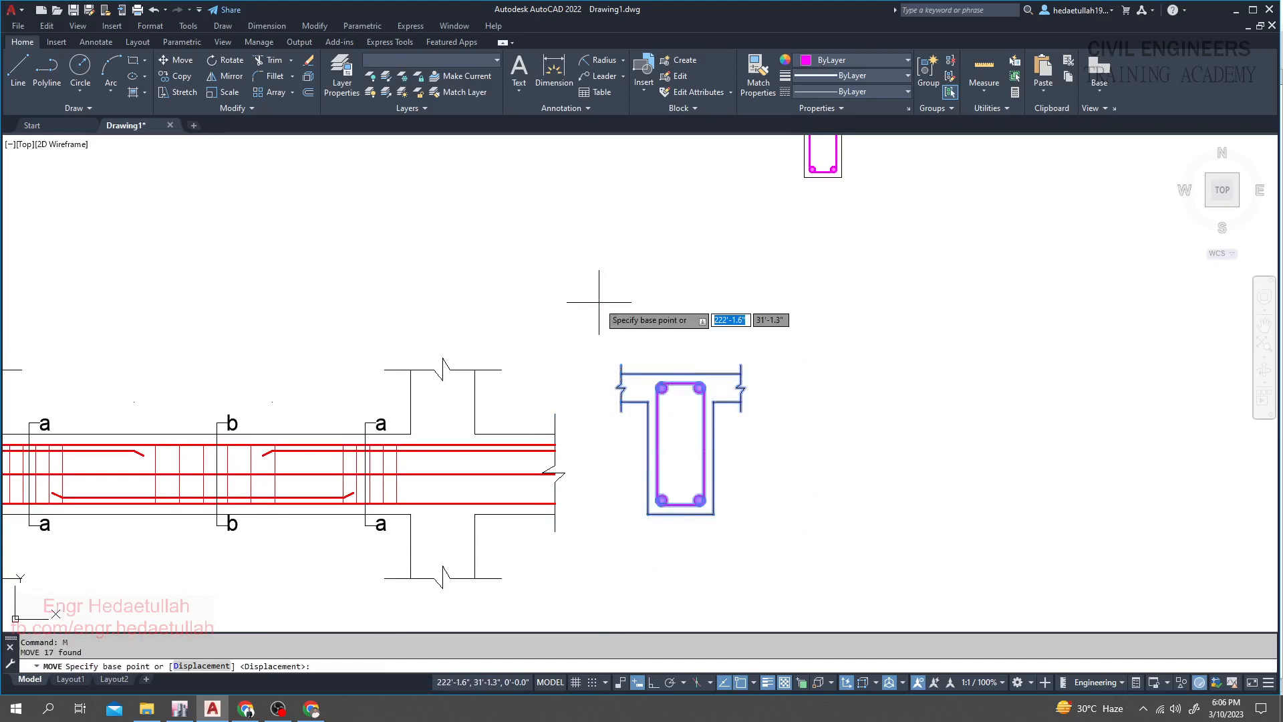
left_click(620, 374)
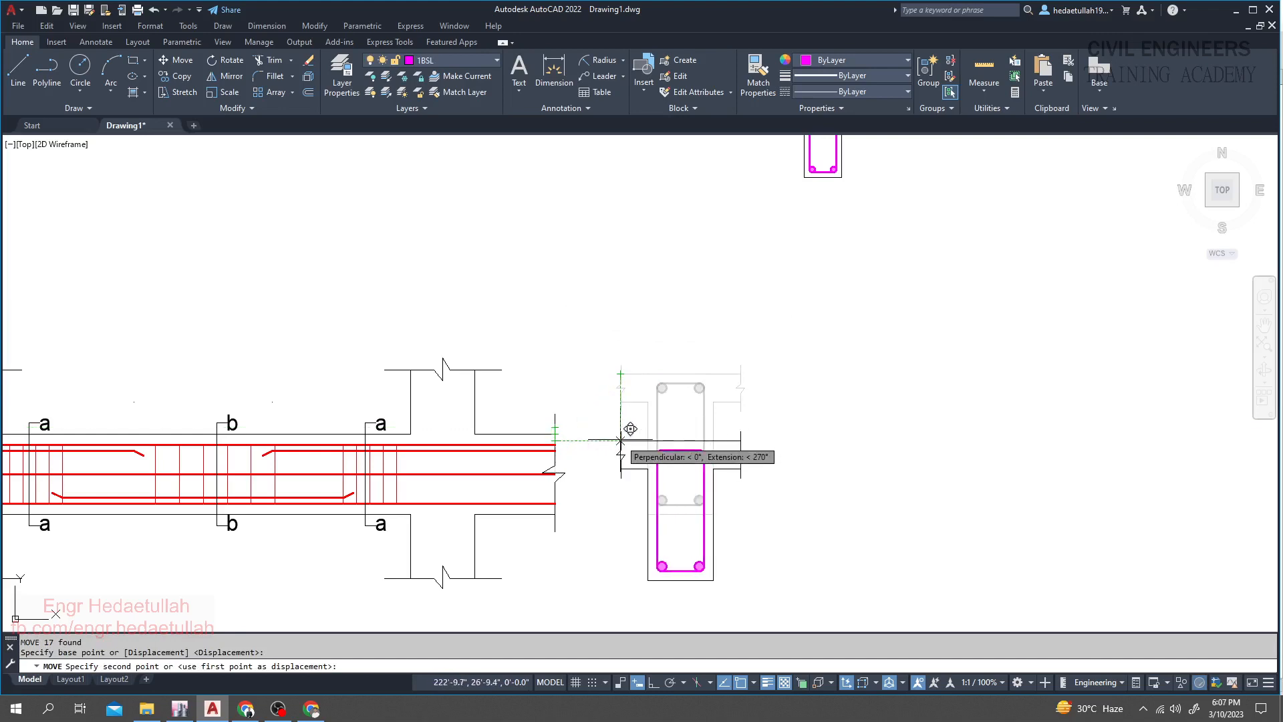
left_click(621, 439)
key("Escape")
key("Escape")
- Nudge the whole enlarged cross-section upward in small increments so it sits roughly centred on the beam's height
mouse_move(687, 358)
middle_mouse_down()
mouse_move(825, 309)
mouse_move(639, 309)
middle_mouse_up()
scroll(822, 304, "down", 2)
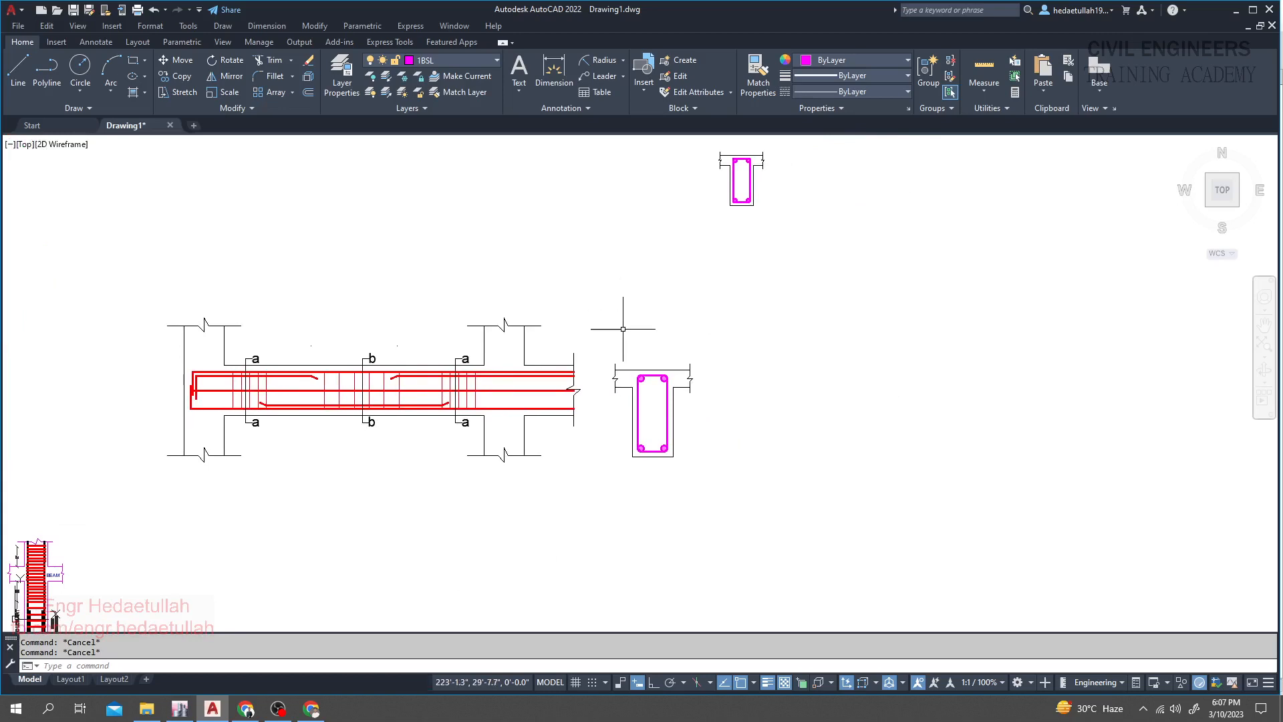
mouse_move(670, 485)
left_mouse_down()
mouse_move(750, 324)
mouse_move(665, 489)
mouse_move(604, 421)
mouse_move(592, 364)
left_mouse_up()
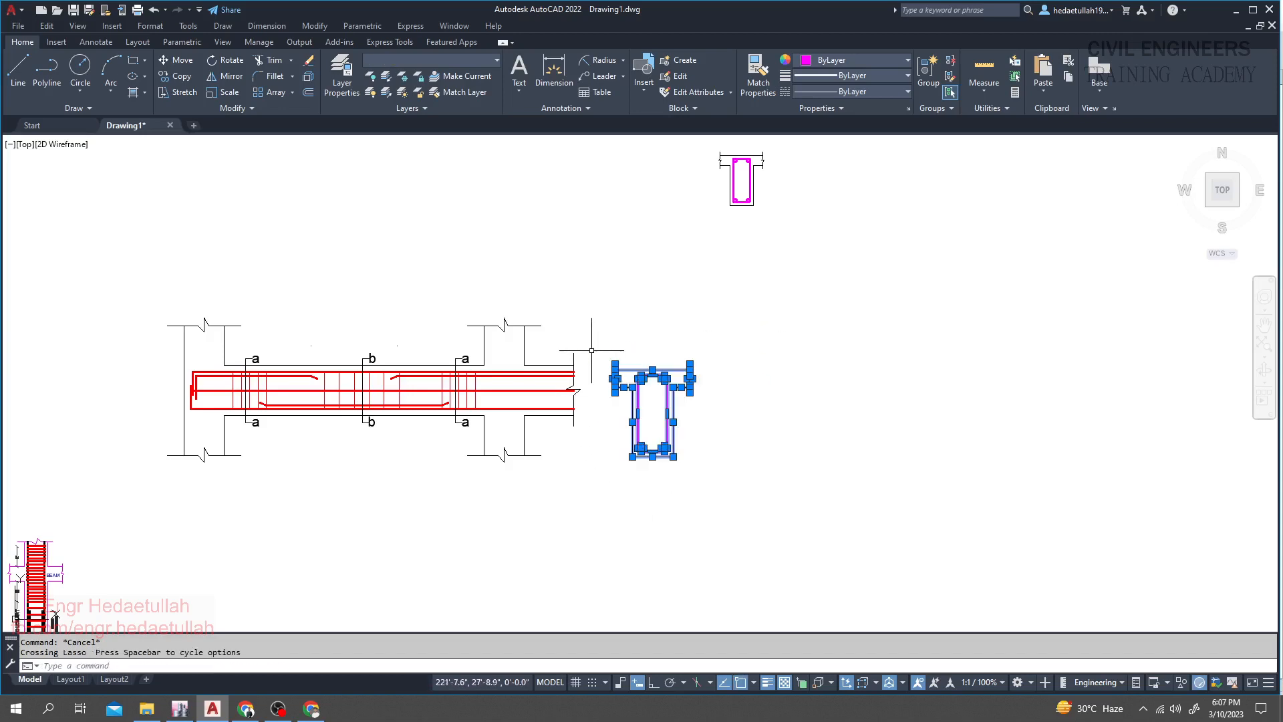
key("ctrl+Up")
key("ctrl+Up")
key("ctrl+Up")
key("ctrl+Up")
key("ctrl+Up")
key("ctrl+Up")
key("ctrl+Up")
key("ctrl+Up")
key("ctrl+Up")
key("ctrl+Up")
key("ctrl+Up")
key("ctrl+Up")
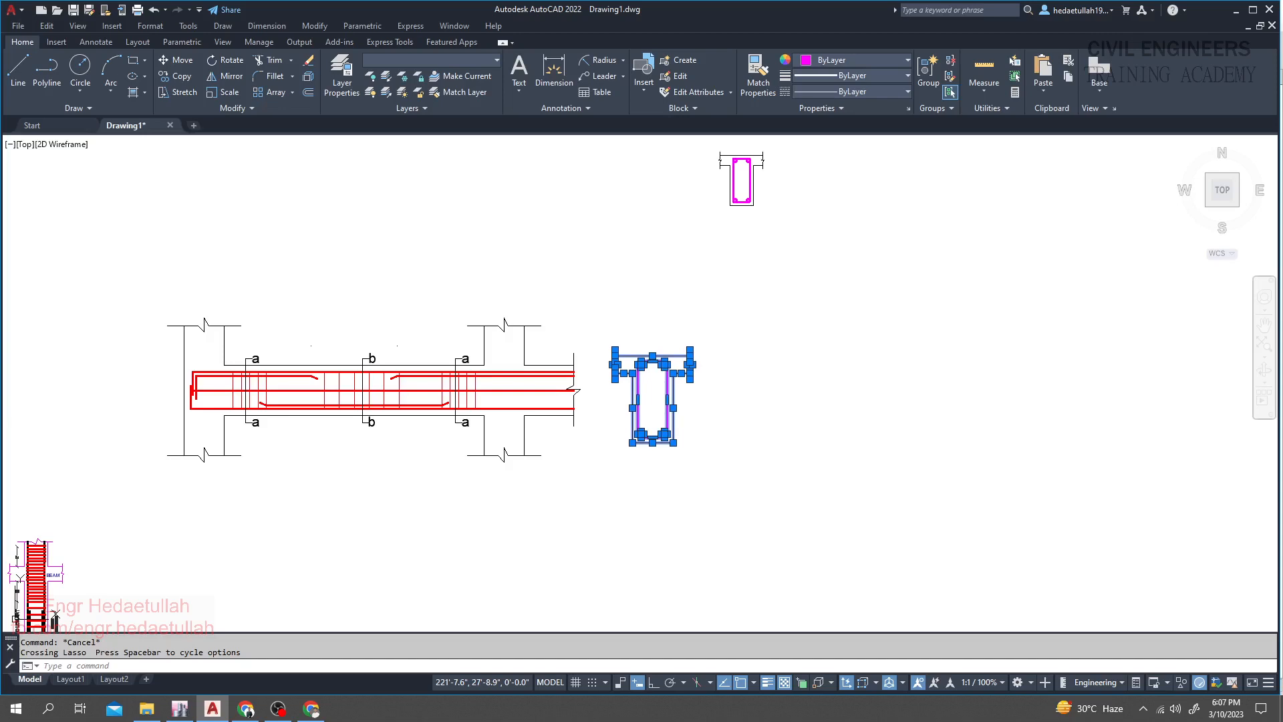
key("ctrl+Up")
key("ctrl+Up")
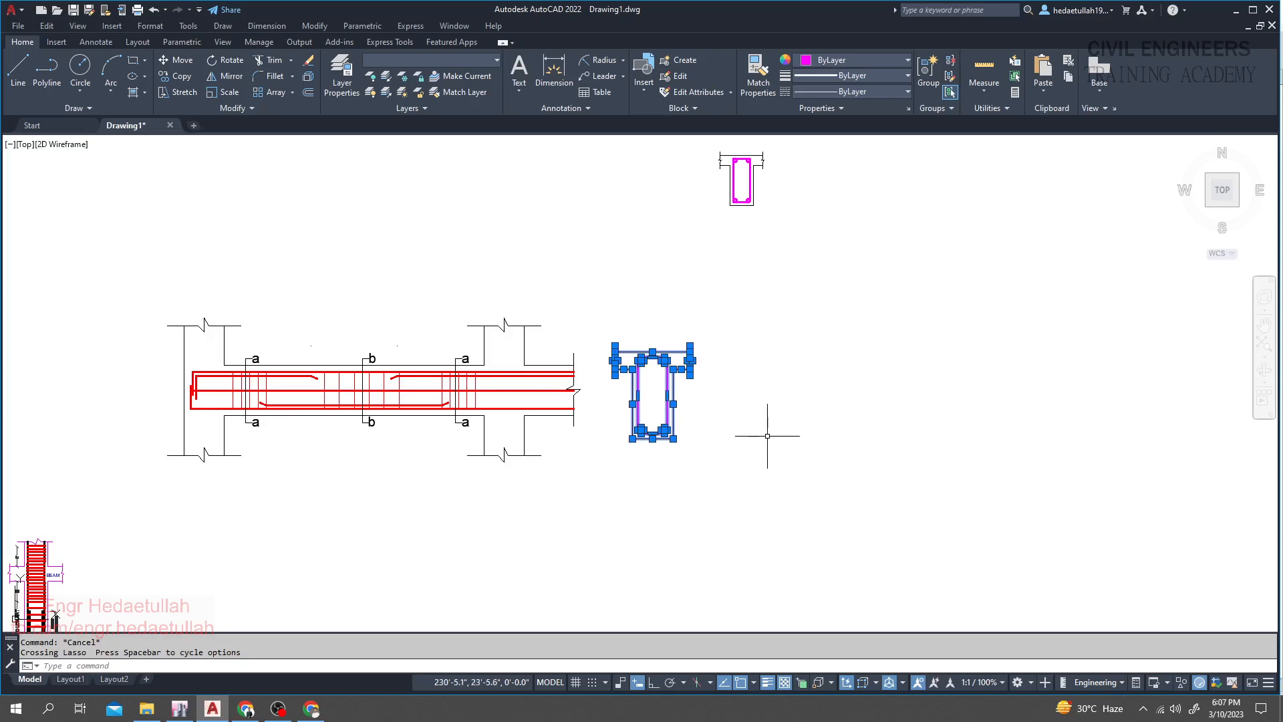
- Copy the enlarged cross-section horizontally to the right by about 9 feet
type("o")
key("Return")
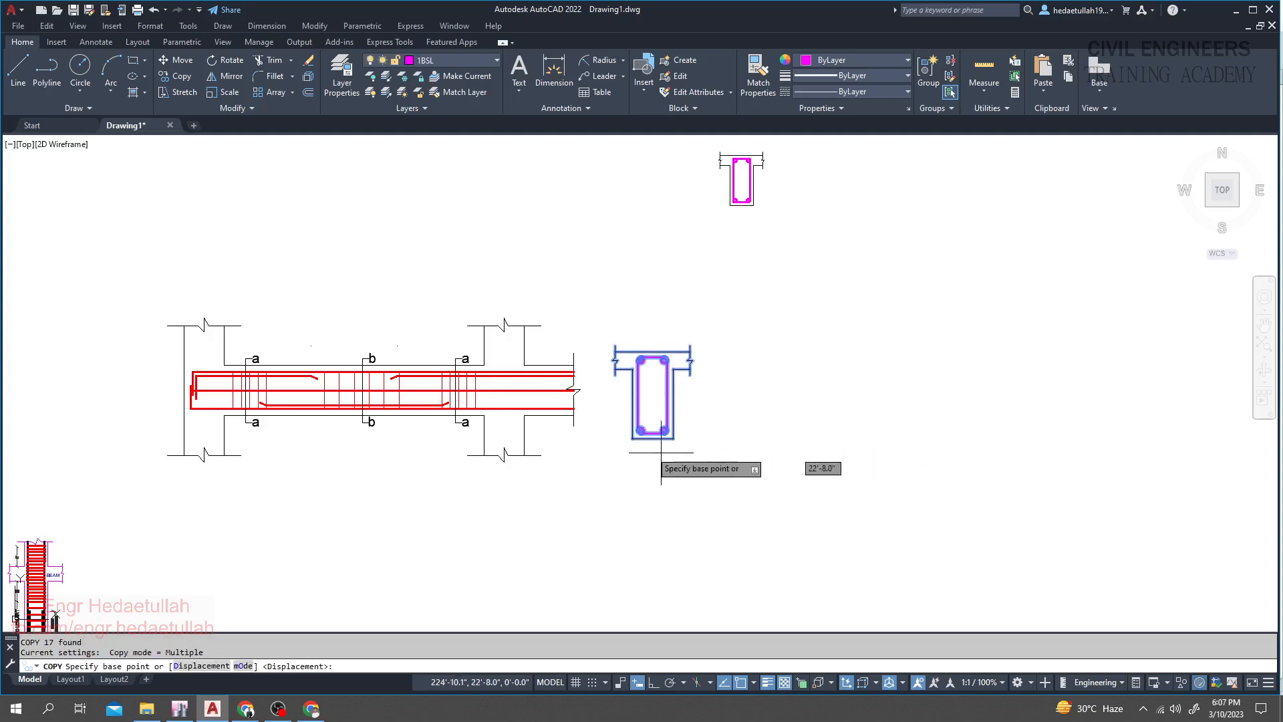
left_click(632, 439)
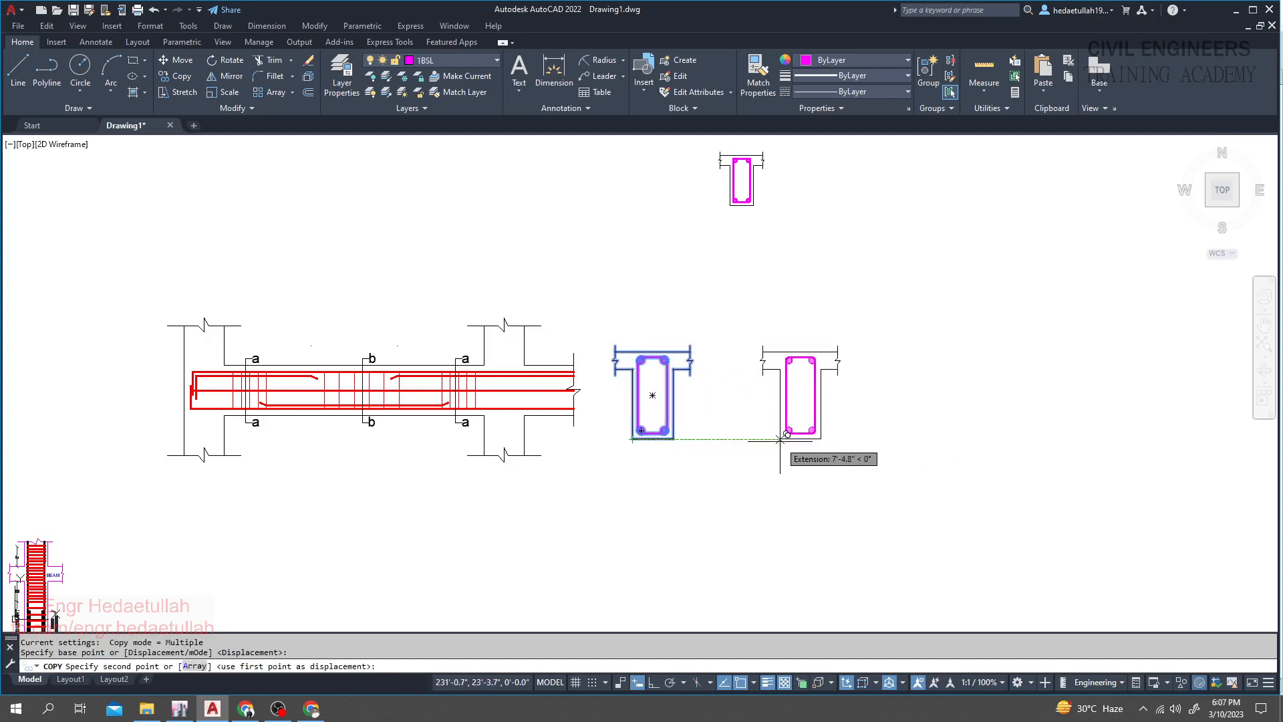
left_click(813, 439)
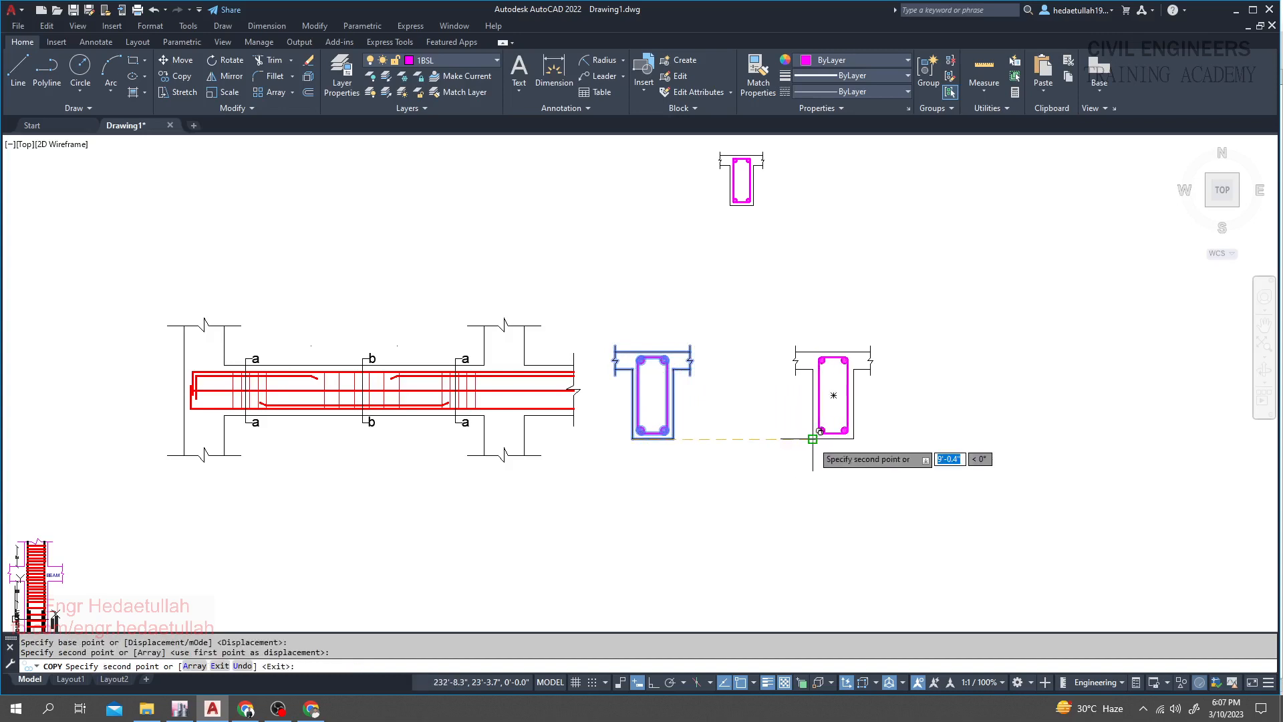
key("Escape")
key("Escape")
middle_click_drag(753, 505, 747, 505)
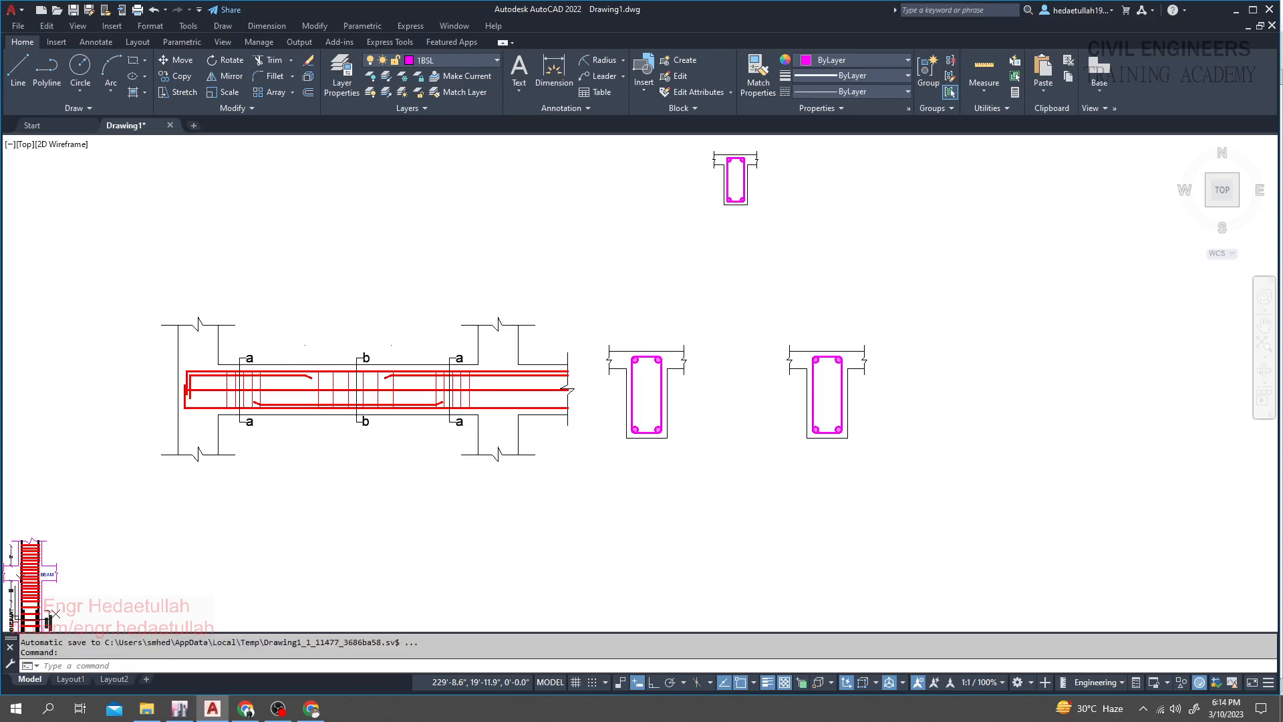
mouse_move(726, 450)
middle_mouse_down()
mouse_move(707, 472)
mouse_move(653, 459)
middle_mouse_up()
scroll(572, 417, "up", 2)
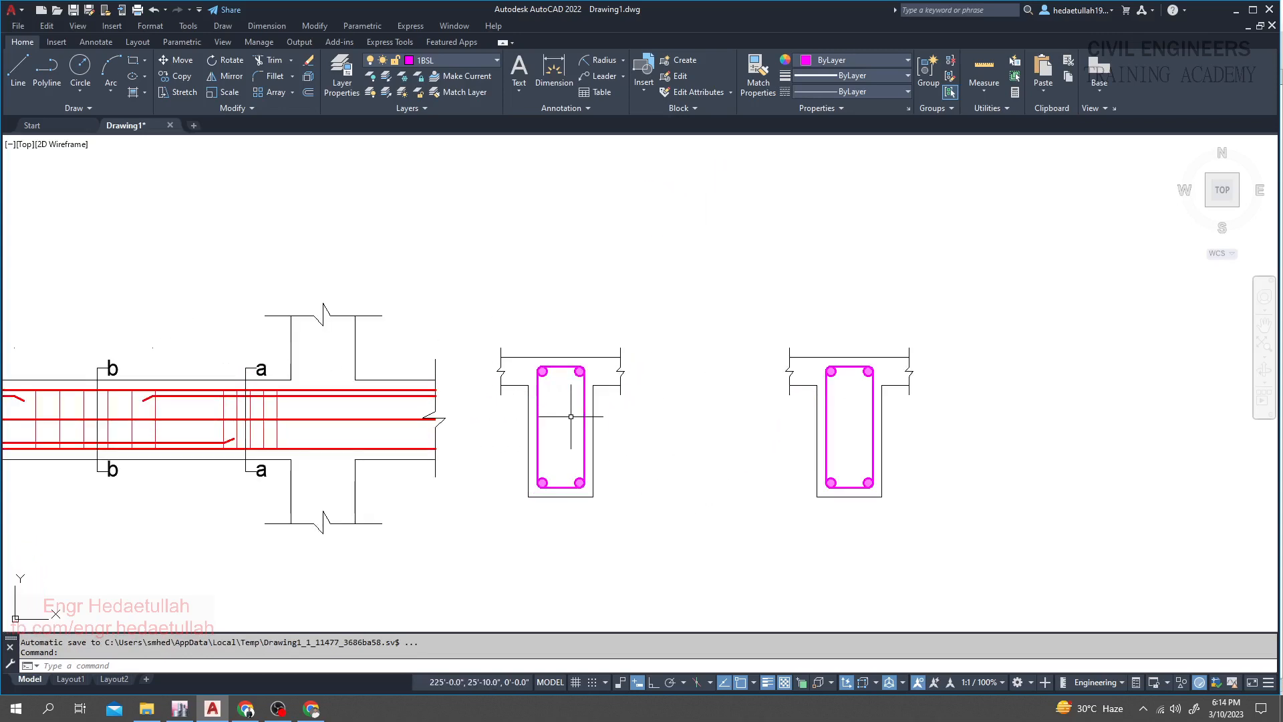
scroll(649, 402, "down", 2)
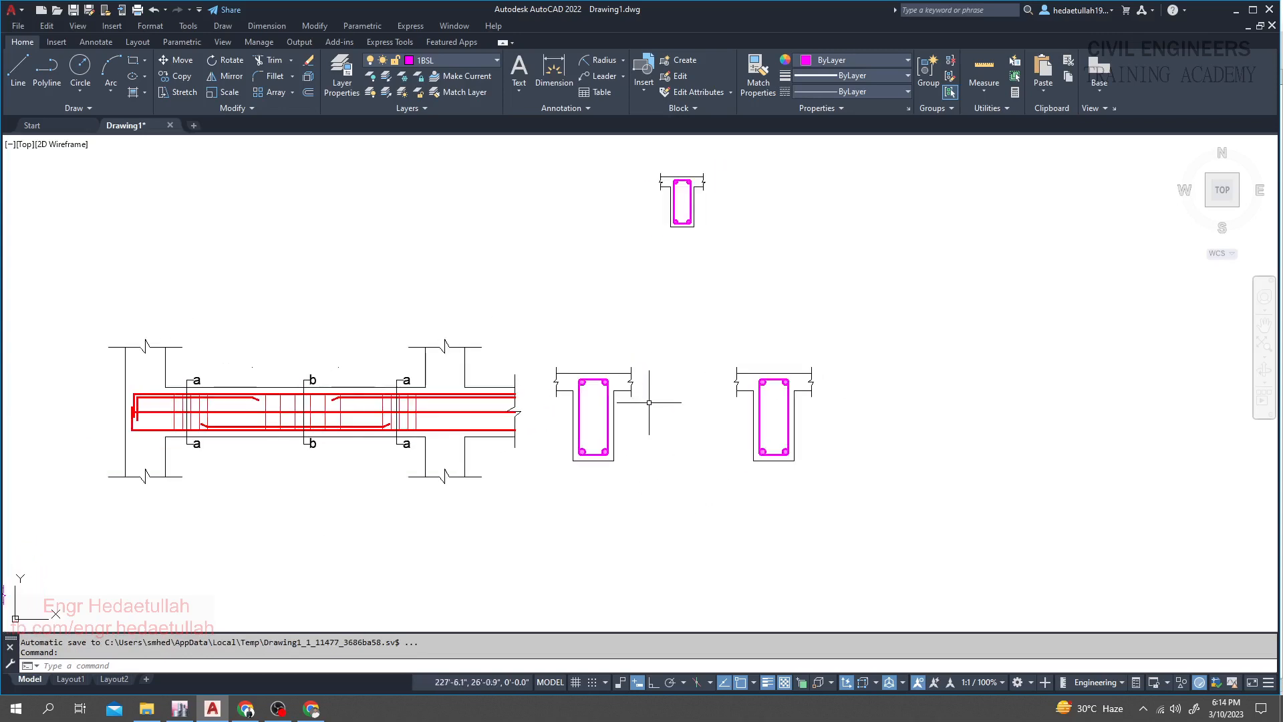
middle_click_drag(649, 402, 668, 412)
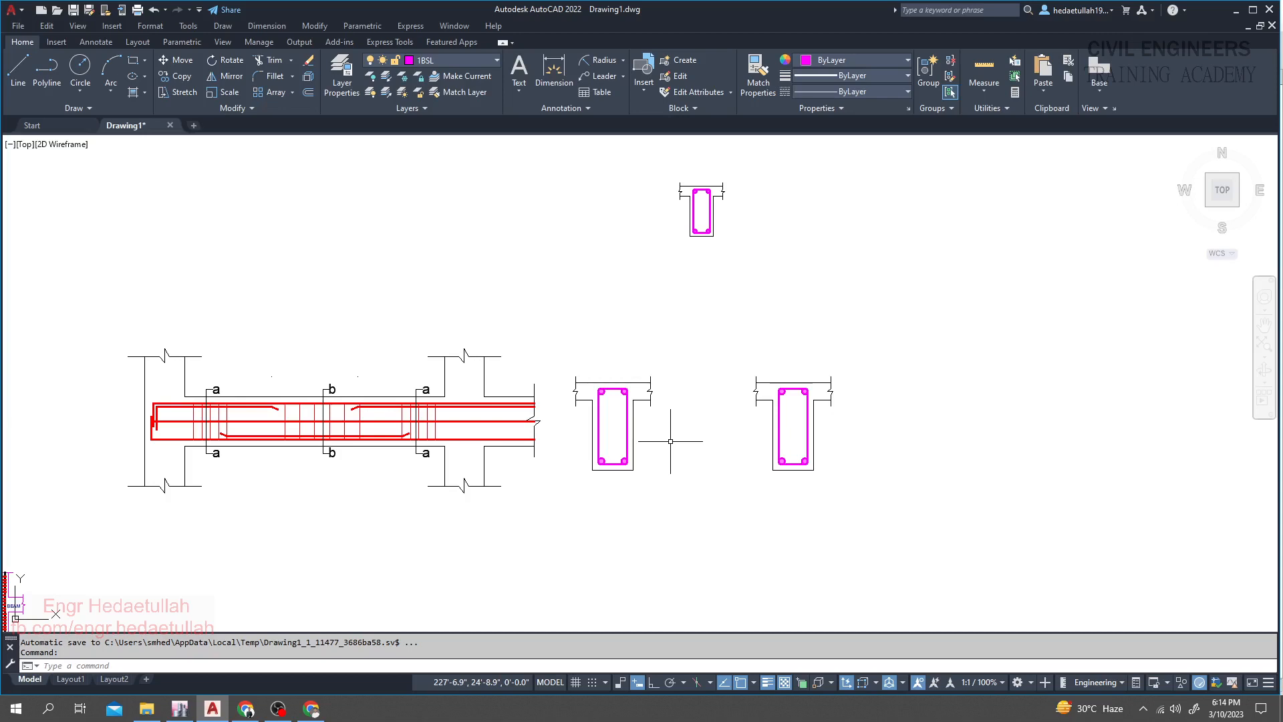
- Draw a hook line about 6 inches long from the upper-left bar's lower-left edge, sloping down into the first section's stirrup at about 40°
scroll(644, 374, "up", 5)
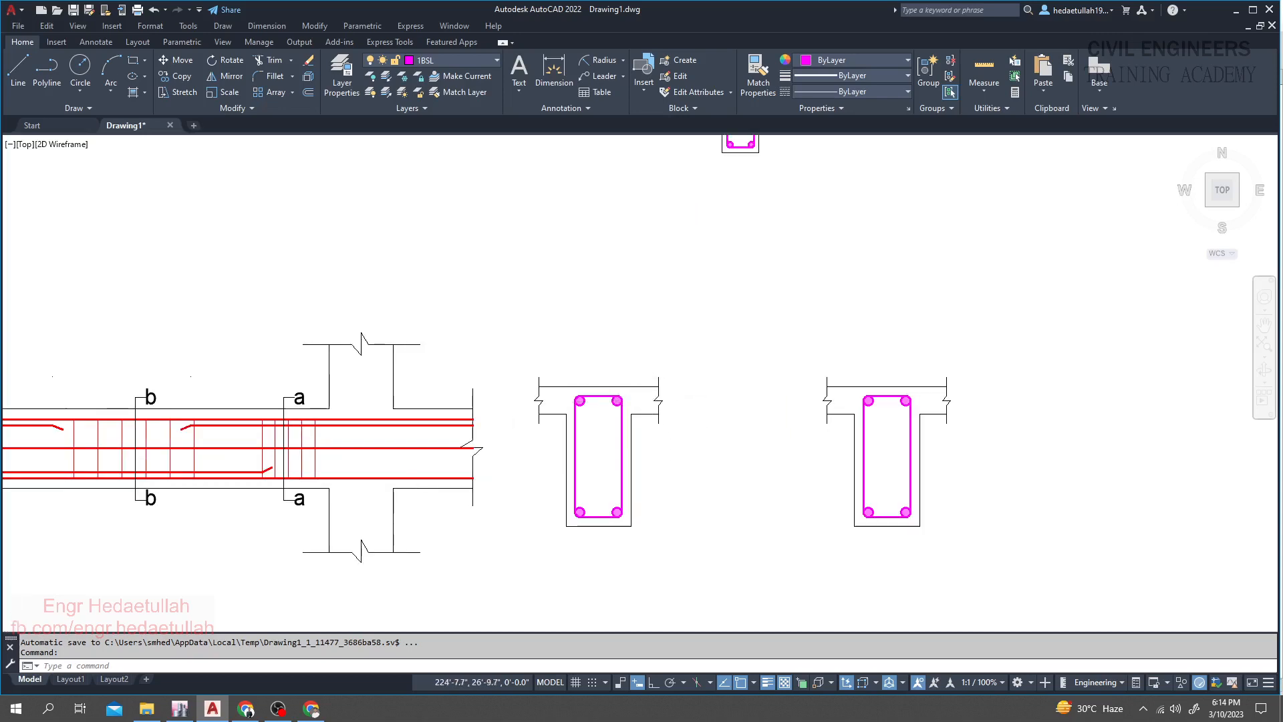
middle_click_drag(587, 415, 452, 253)
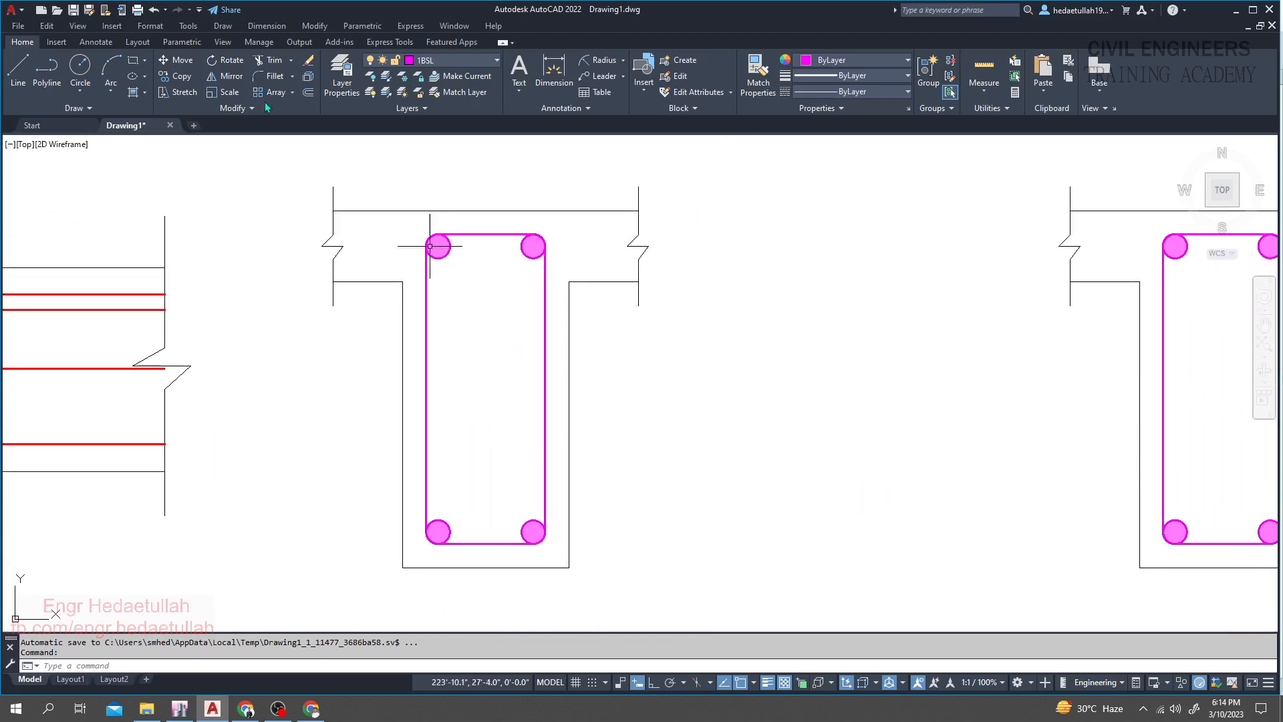
left_click(18, 67)
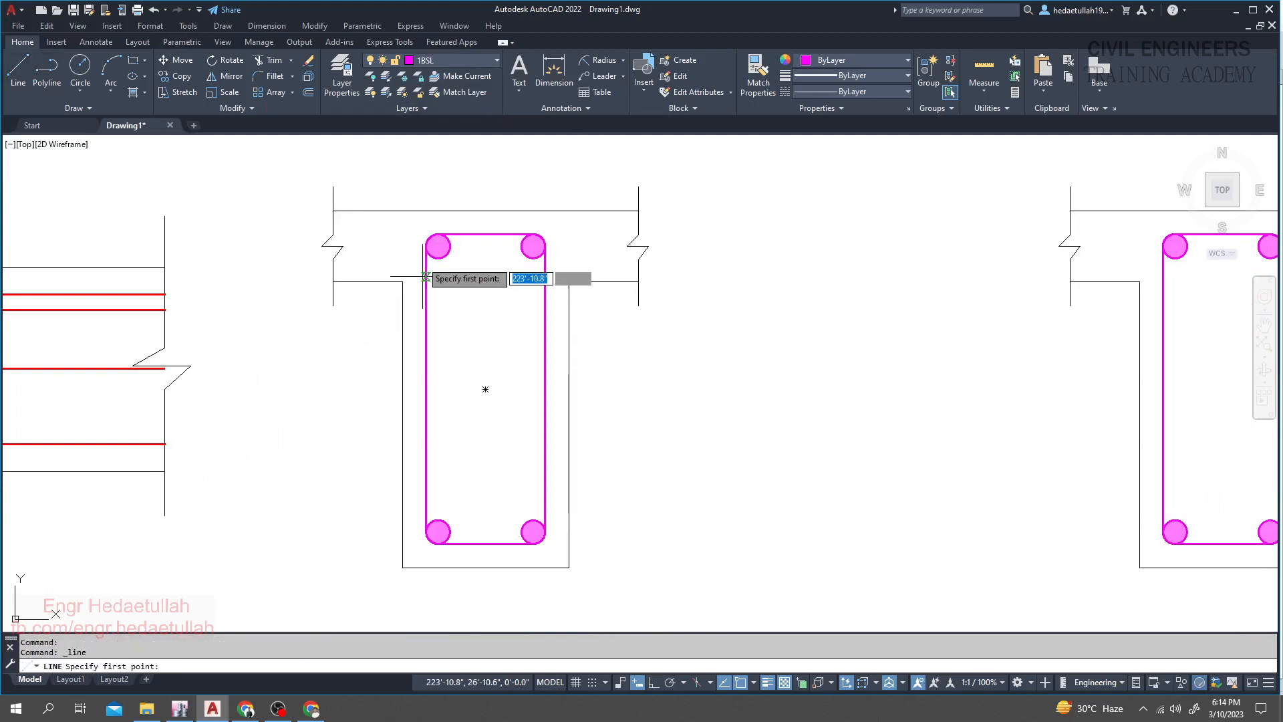
scroll(438, 257, "up", 5)
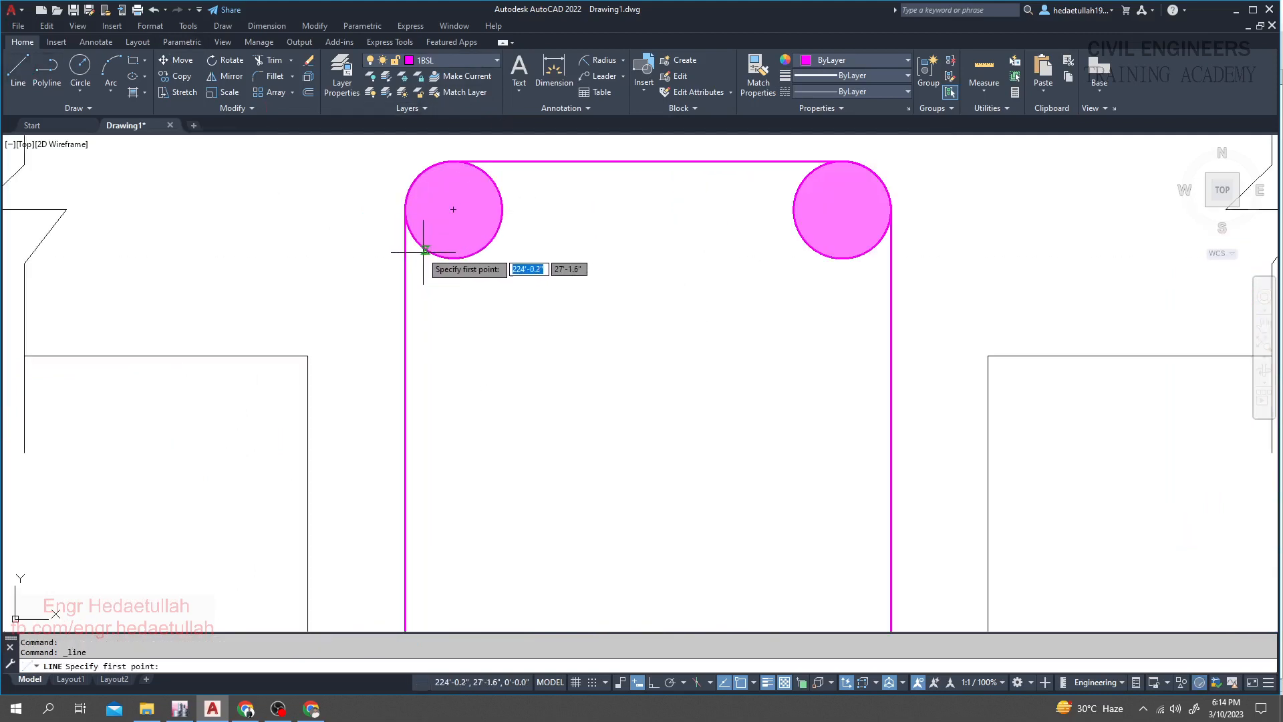
left_click(421, 247)
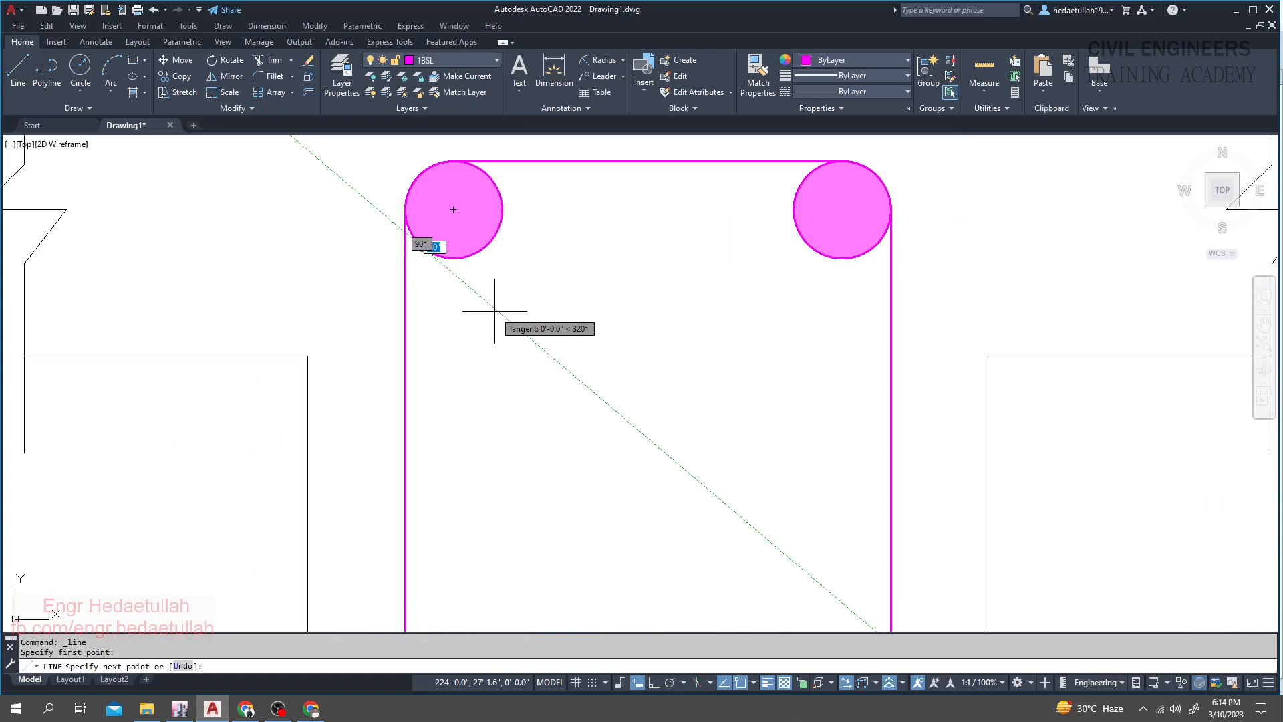
left_click(529, 337)
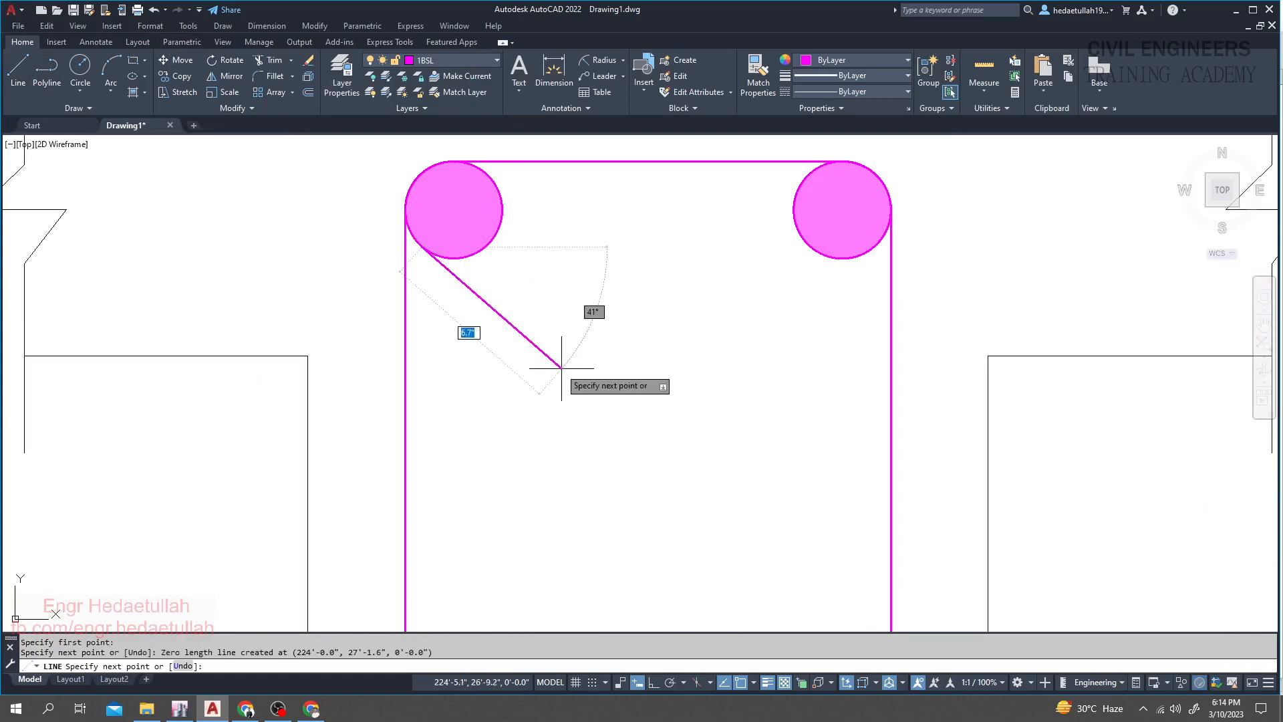
scroll(559, 364, "down", 4)
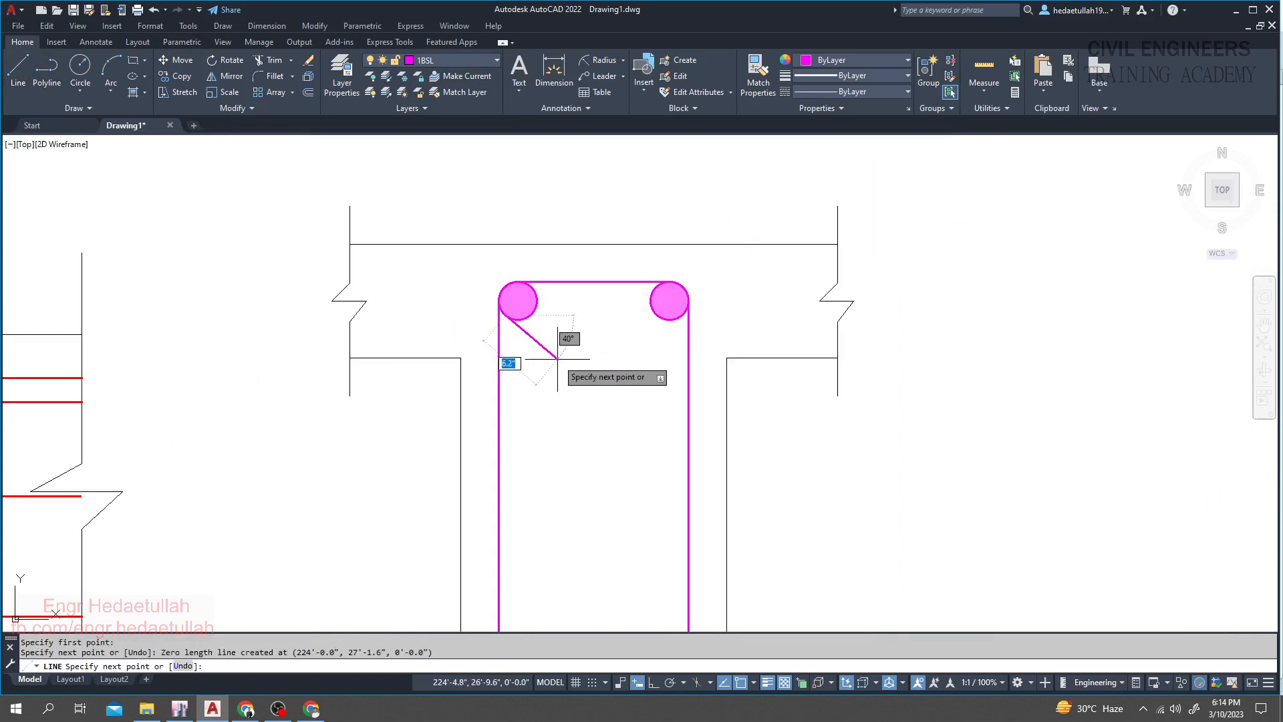
left_click(559, 361)
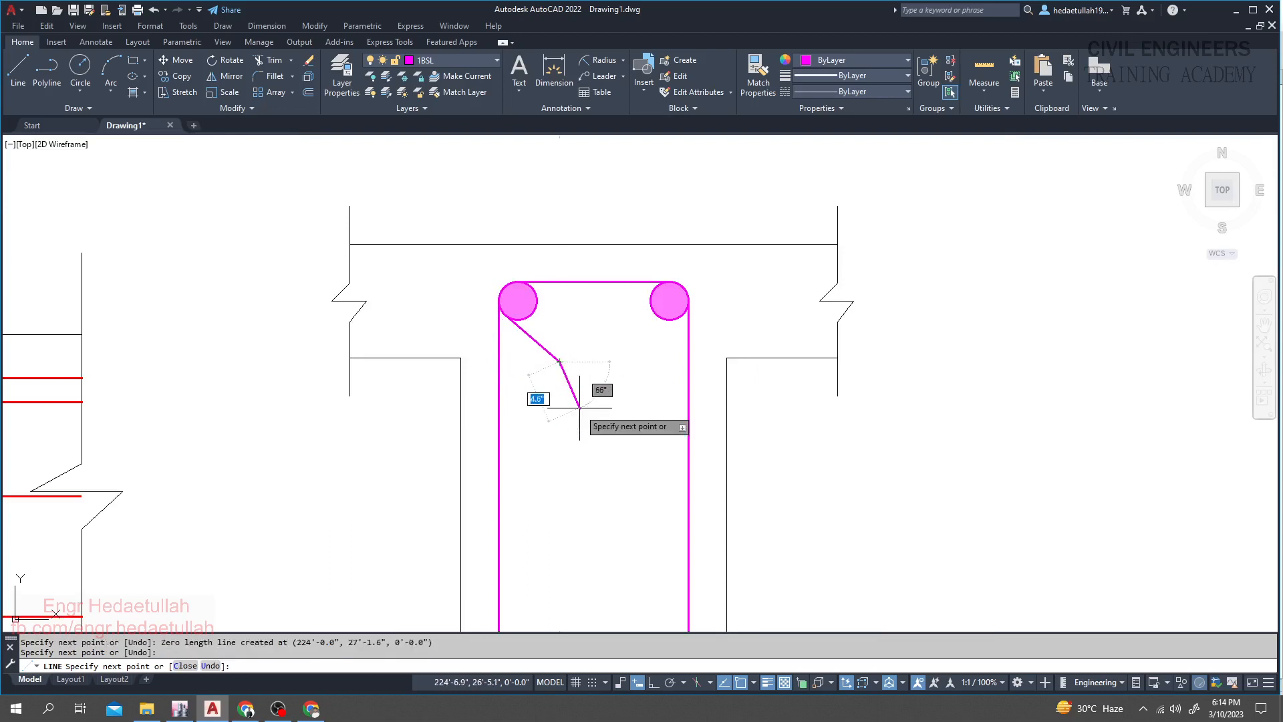
key("Return")
- Copy the hook line to the upper-right edge of the same upper-left bar, parallel to the first
left_click(538, 341)
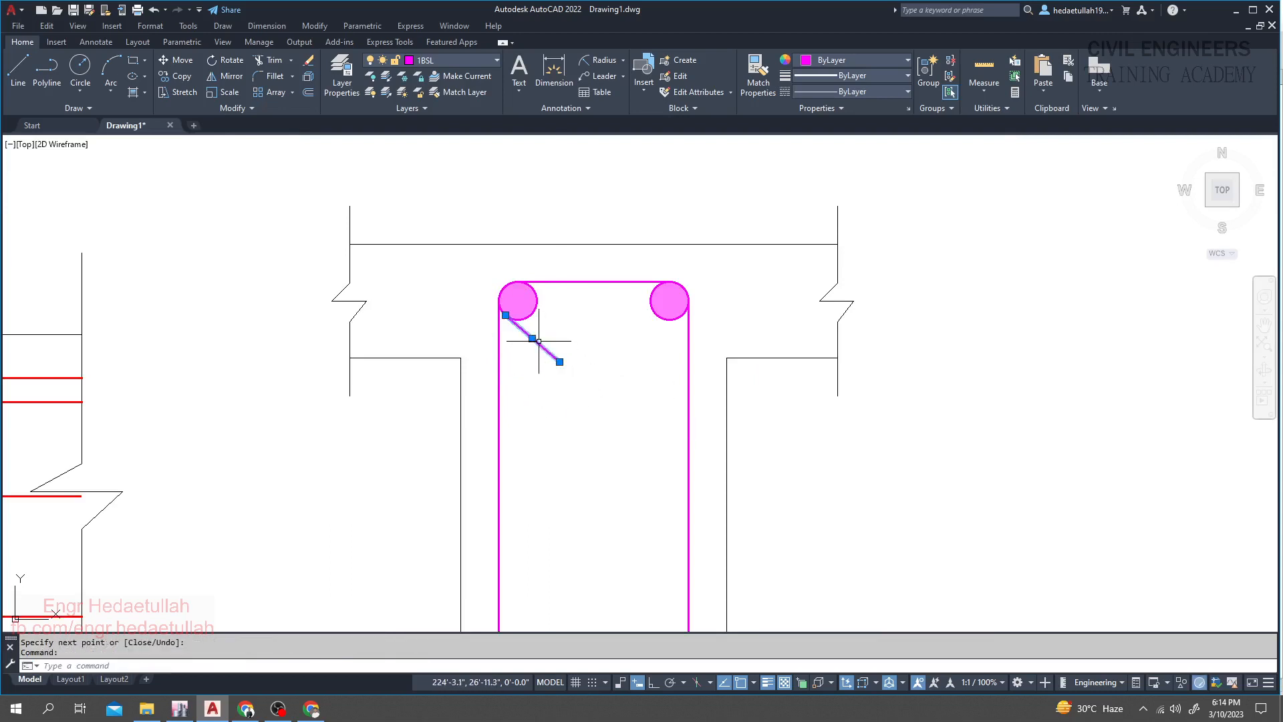
type("co")
key("Return")
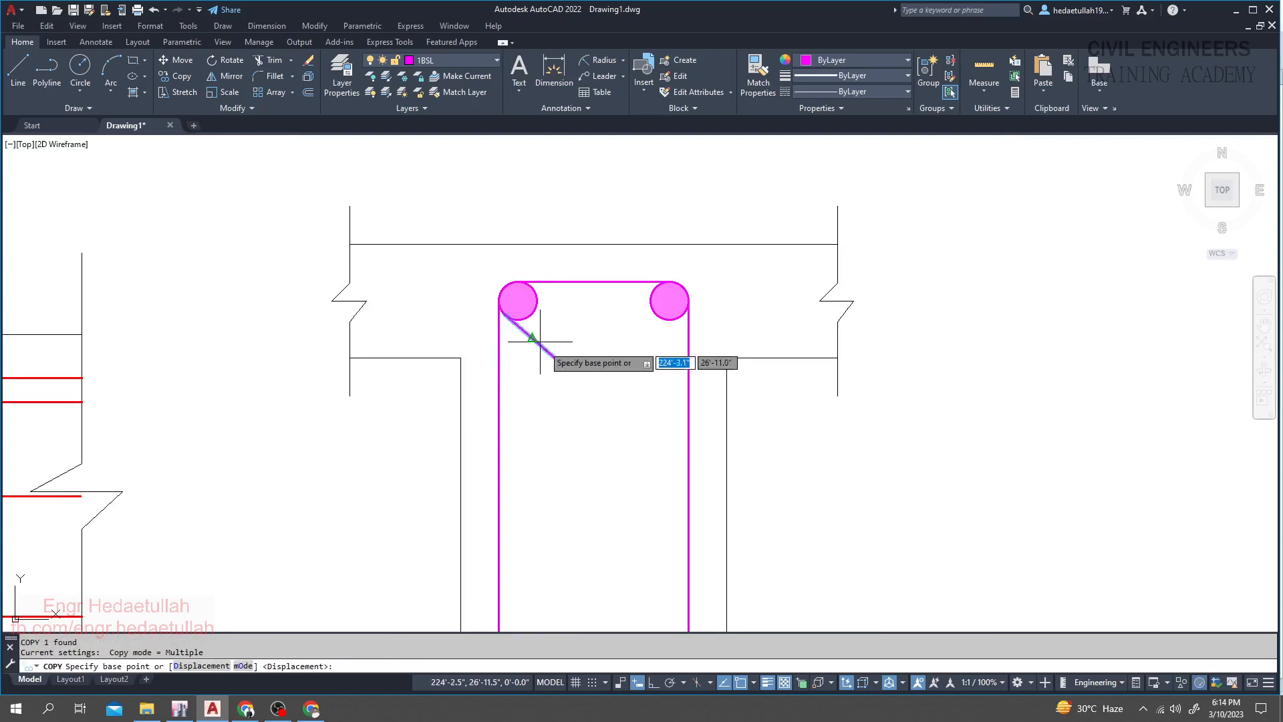
left_click(506, 314)
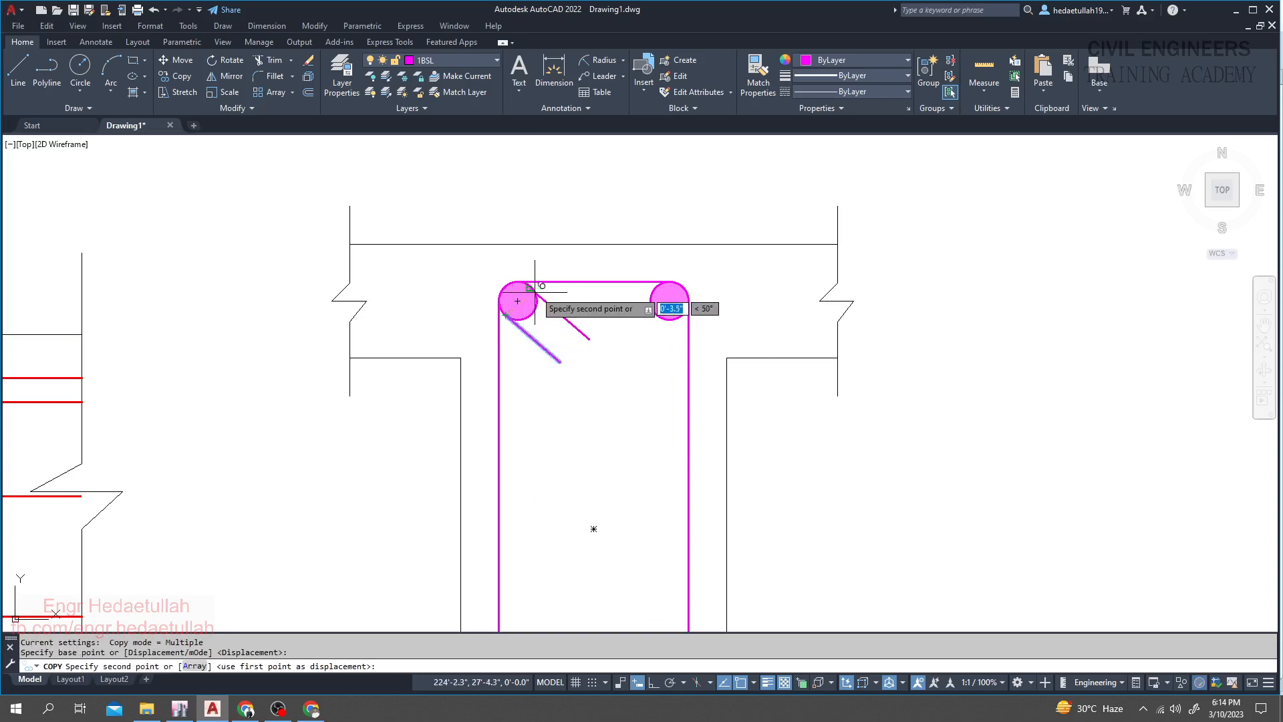
left_click(530, 287)
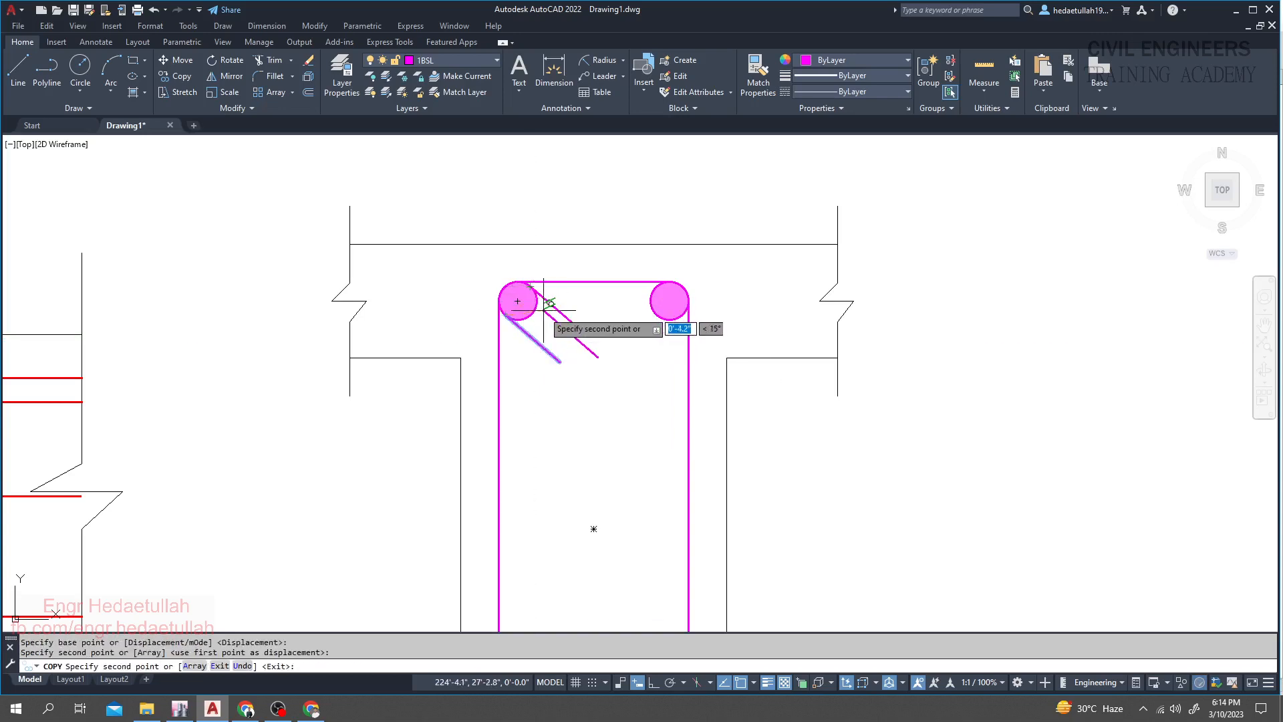
- Copy both hook lines from the first cross-section to the same position in the second, using the midpoints of the stirrups' top edges as reference
key("Escape")
key("Escape")
left_click(561, 313)
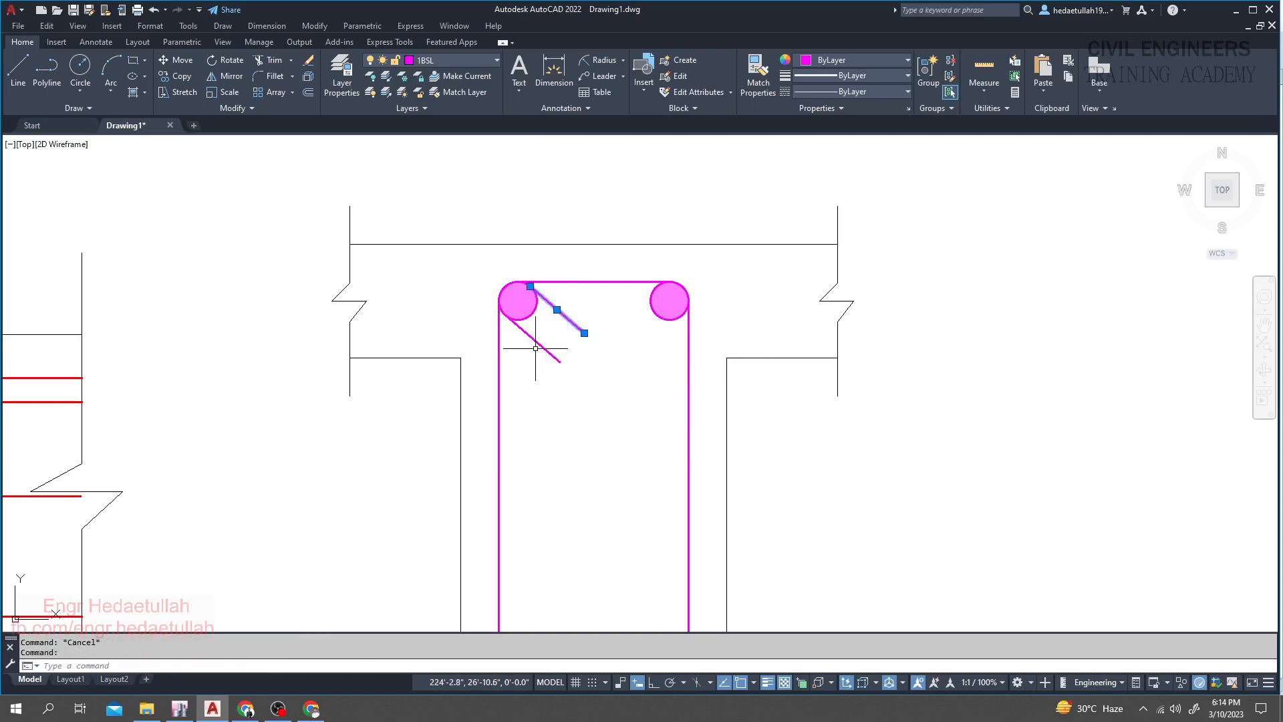
left_click(537, 342)
type("c")
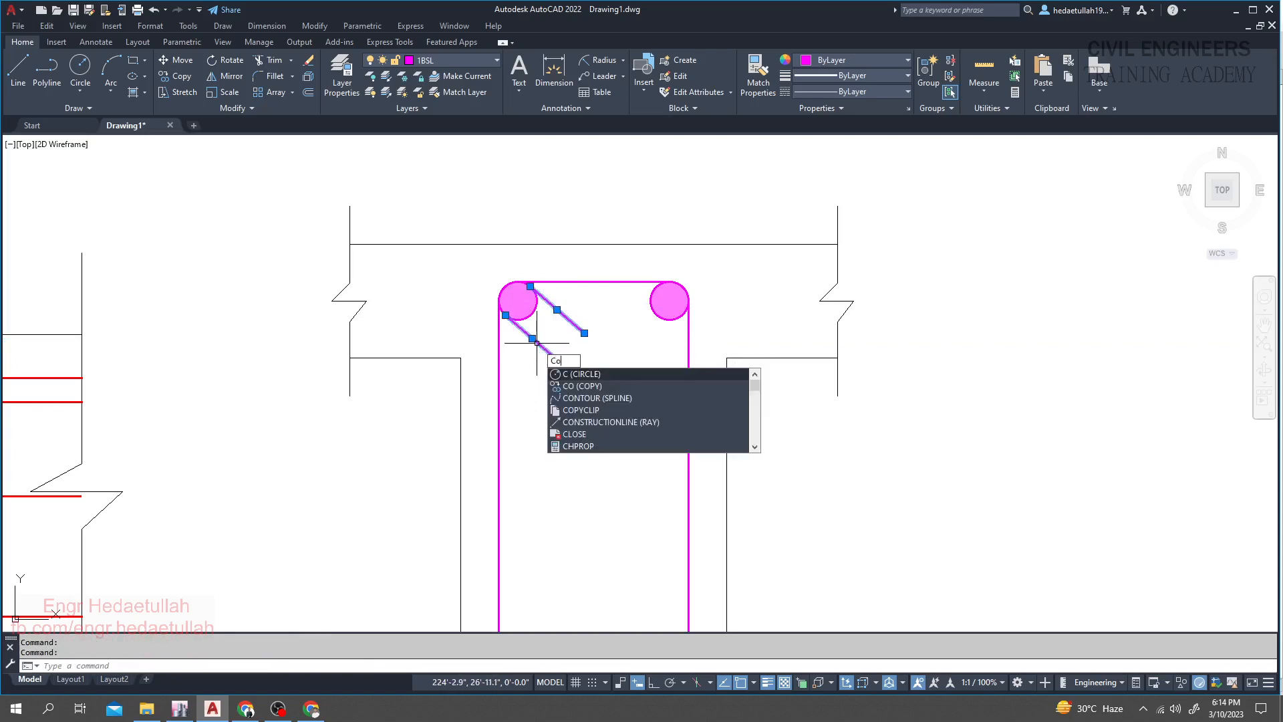
type("o")
key("Return")
scroll(534, 342, "down", 3)
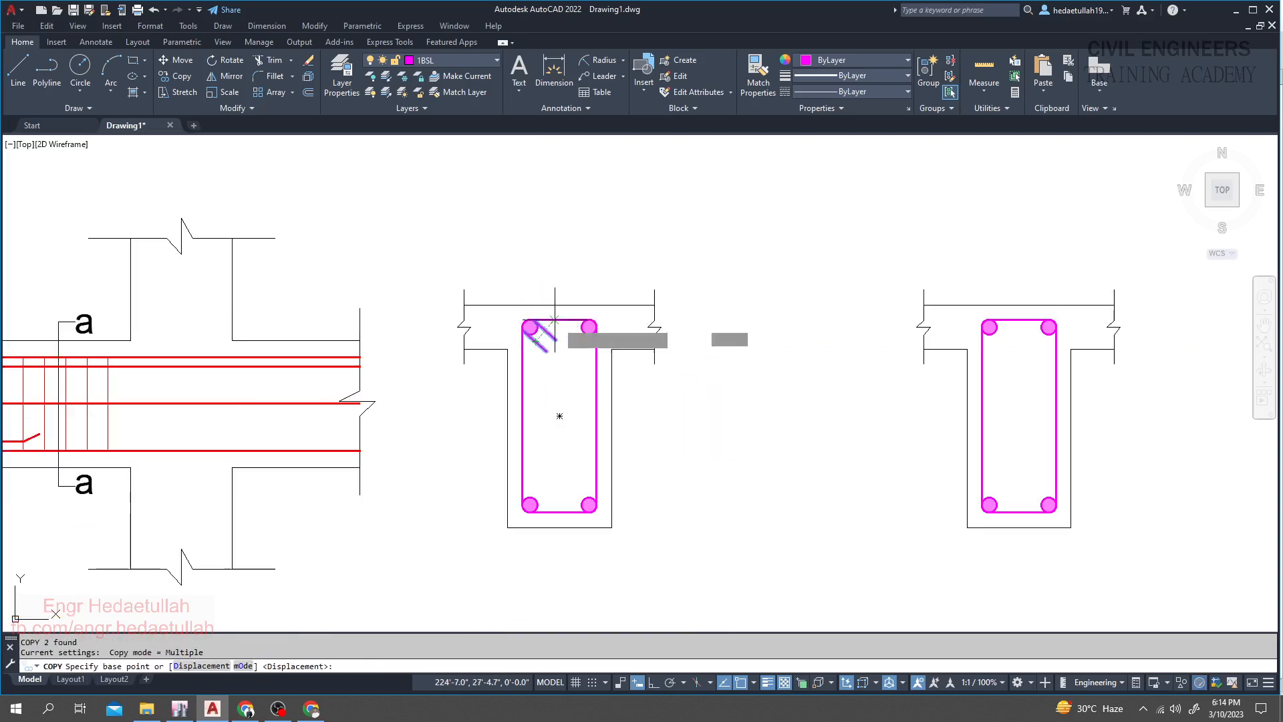
left_click(559, 319)
scroll(1048, 319, "up", 2)
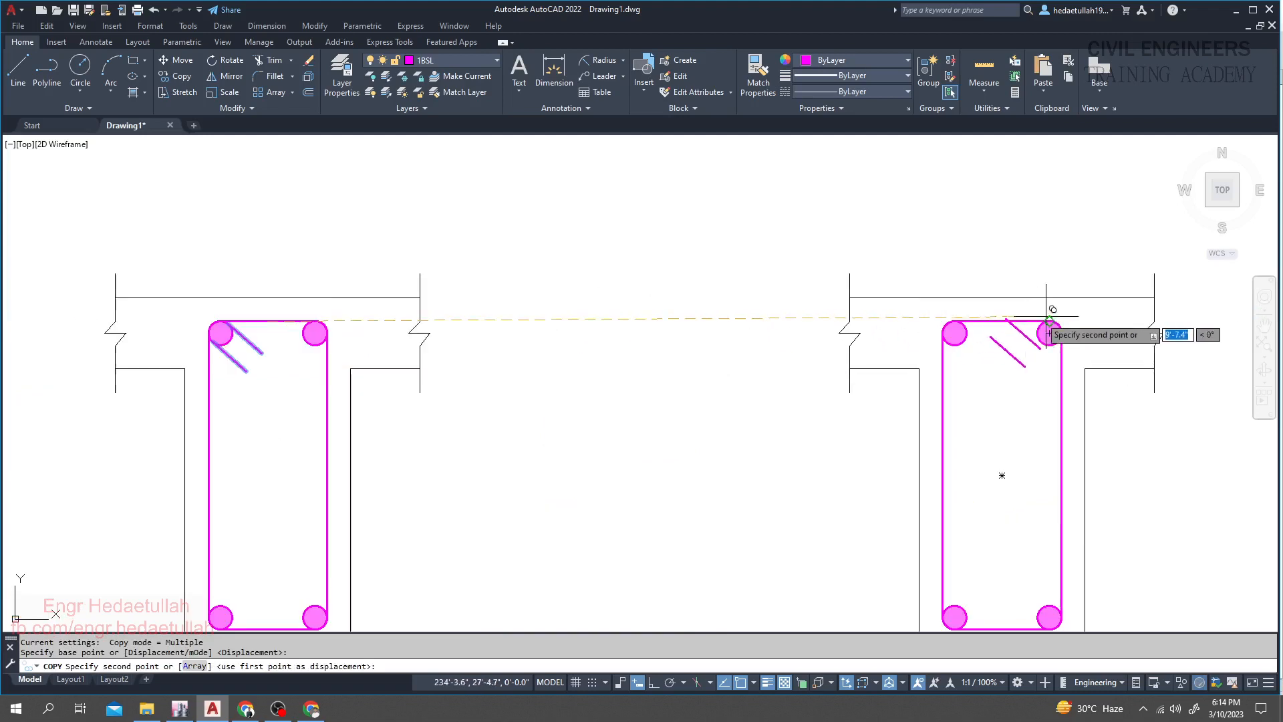
left_click(1006, 320)
key("Escape")
- Examine the a-a and b-b section marks on the longitudinal beam section and compare them with the two enlarged cross-sections
scroll(710, 401, "down", 4)
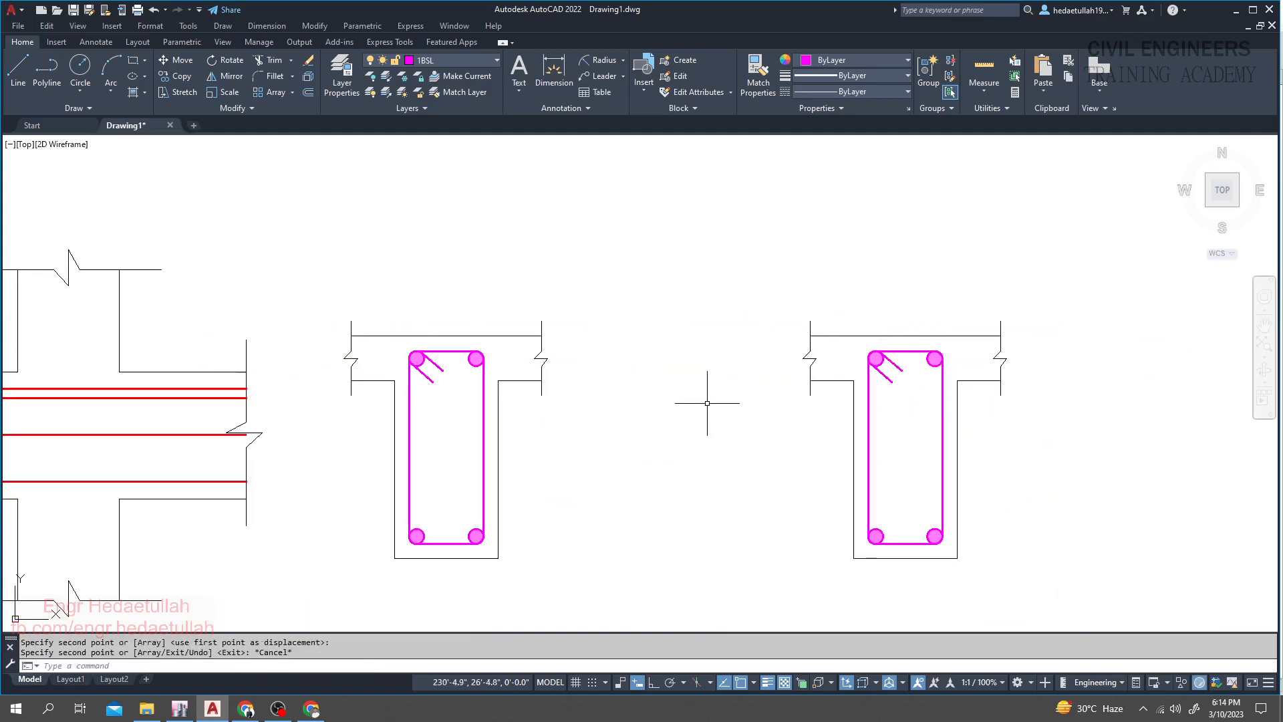
middle_click_drag(690, 421, 637, 404)
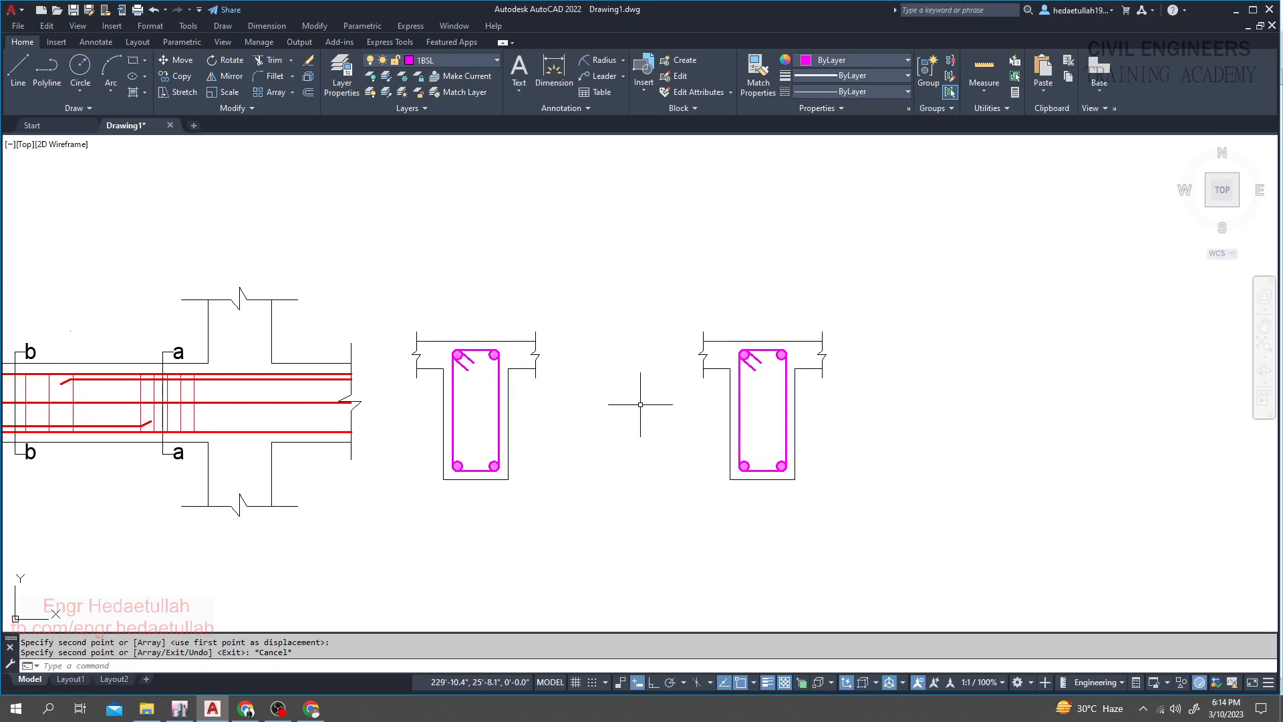
scroll(640, 404, "down", 5)
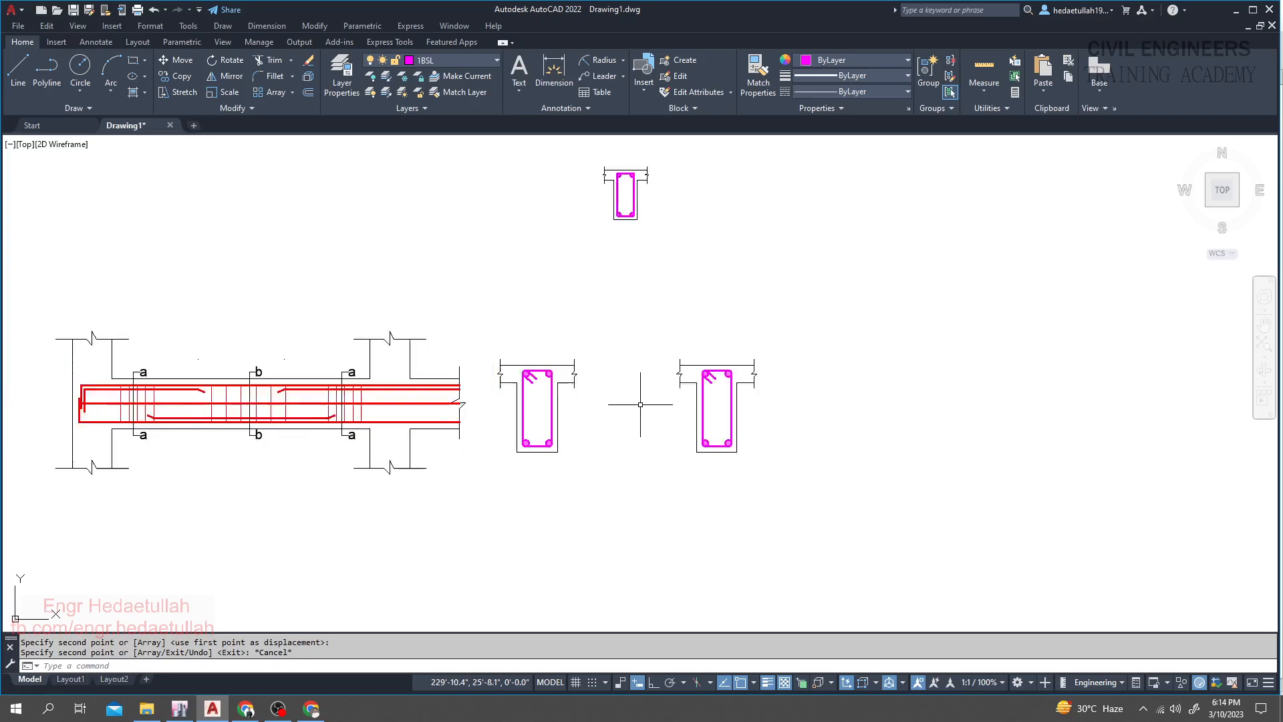
middle_click_drag(636, 401, 644, 415)
scroll(485, 422, "up", 4)
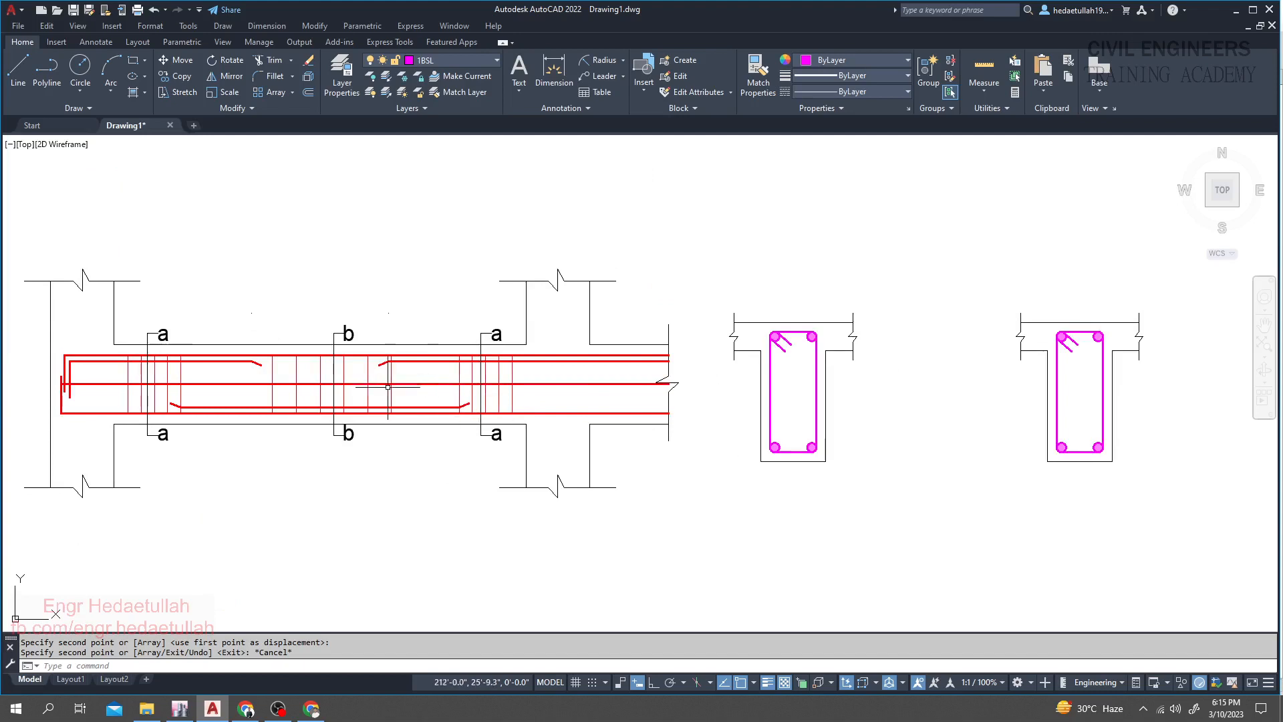
middle_click_drag(204, 466, 229, 460)
middle_click_drag(877, 515, 553, 519)
mouse_move(661, 470)
middle_mouse_down()
mouse_move(929, 476)
mouse_move(764, 466)
middle_mouse_up()
scroll(902, 443, "down", 3)
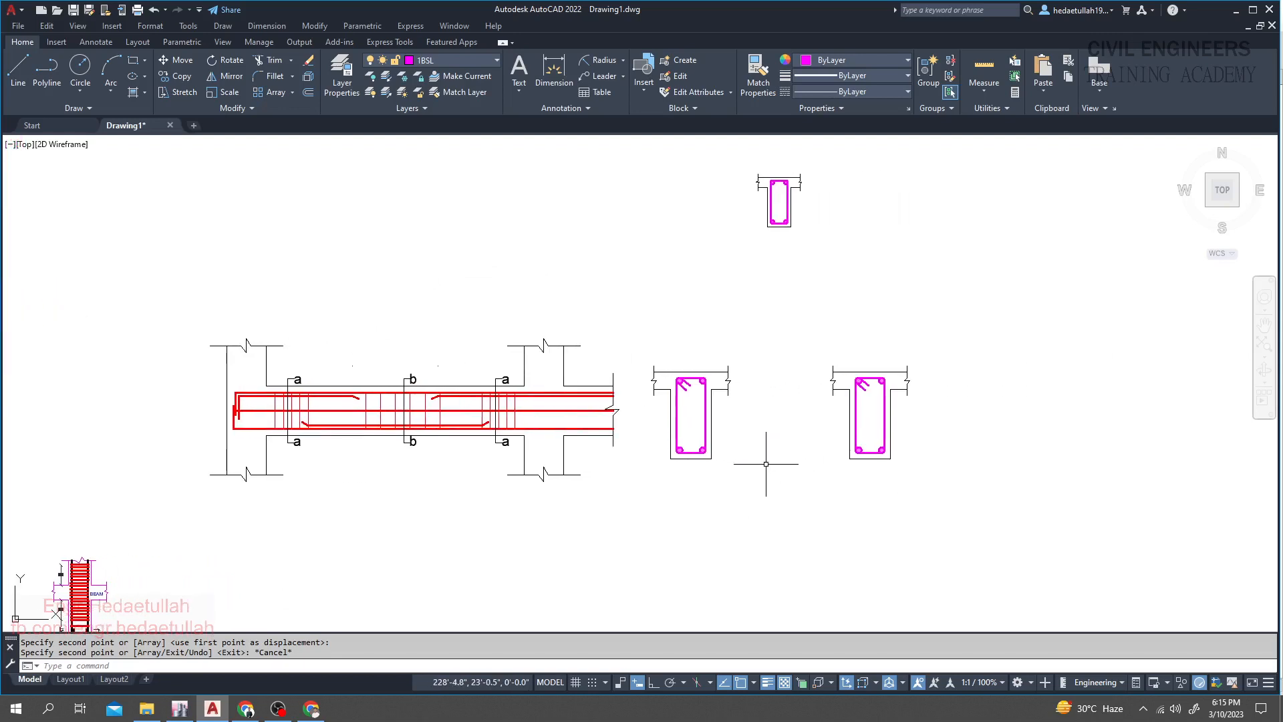